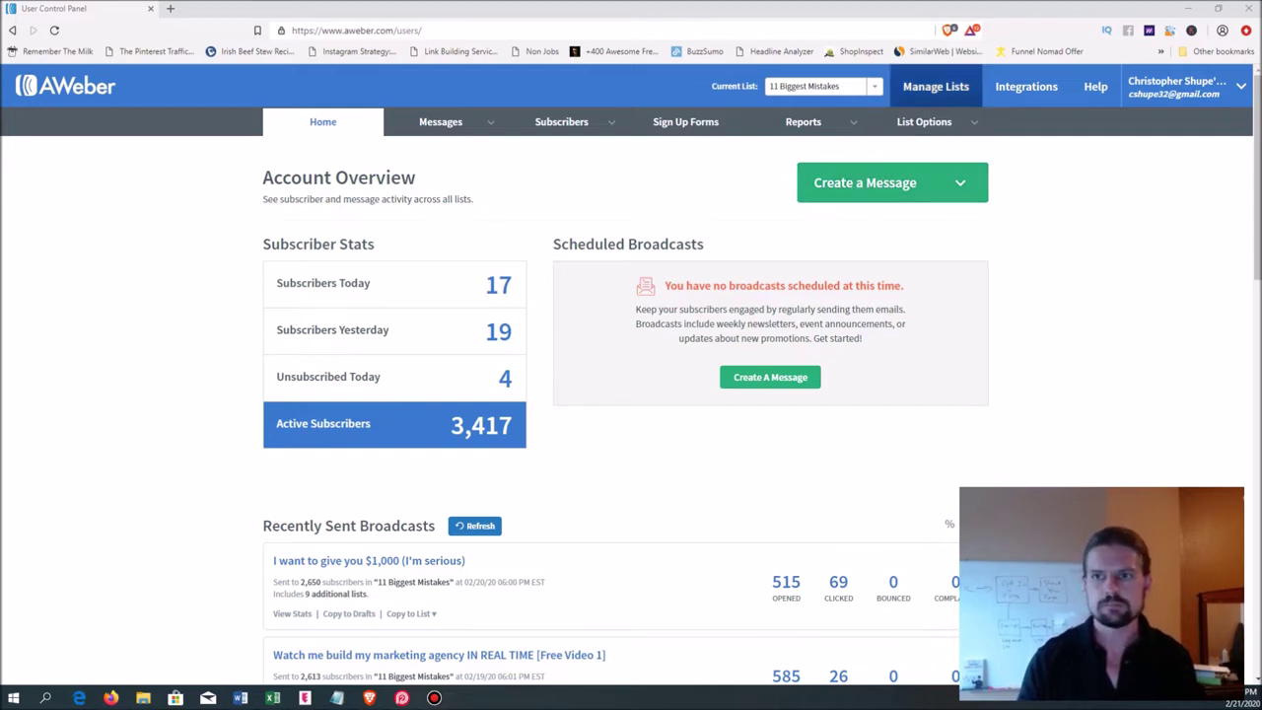
- Go to Manage Lists and choose Create A List
mouse_move(924, 122)
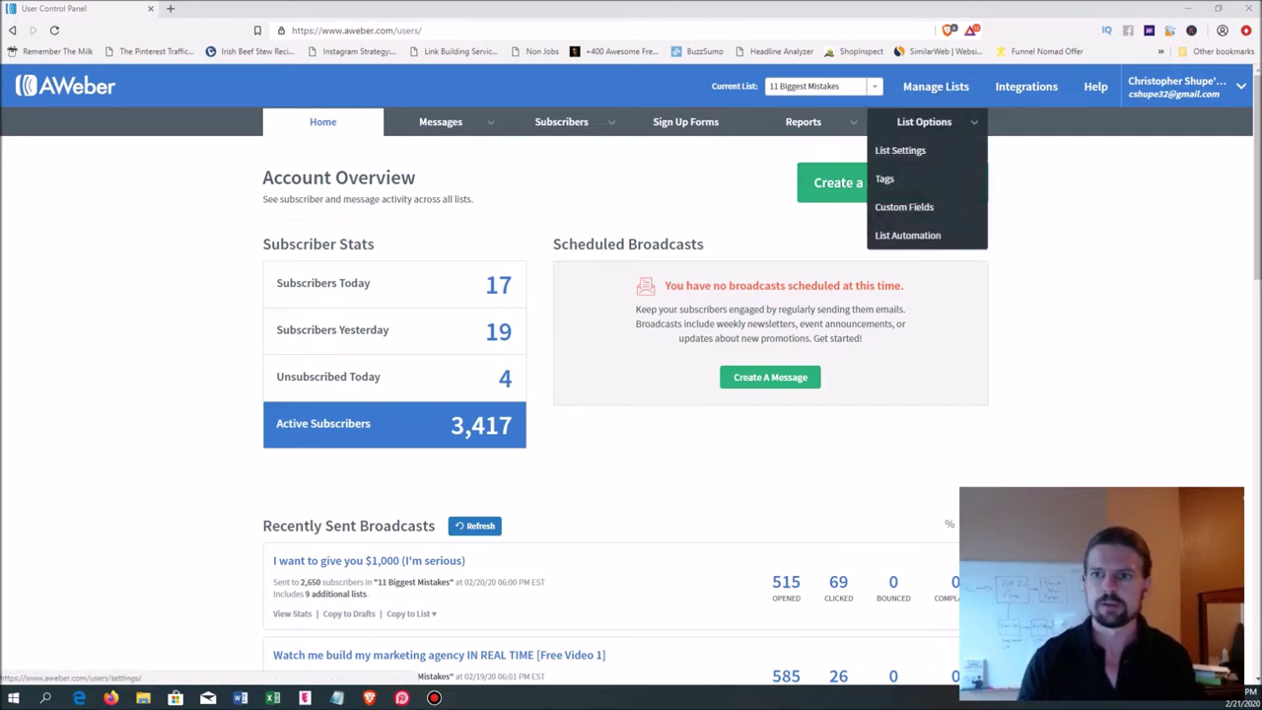
left_click(936, 86)
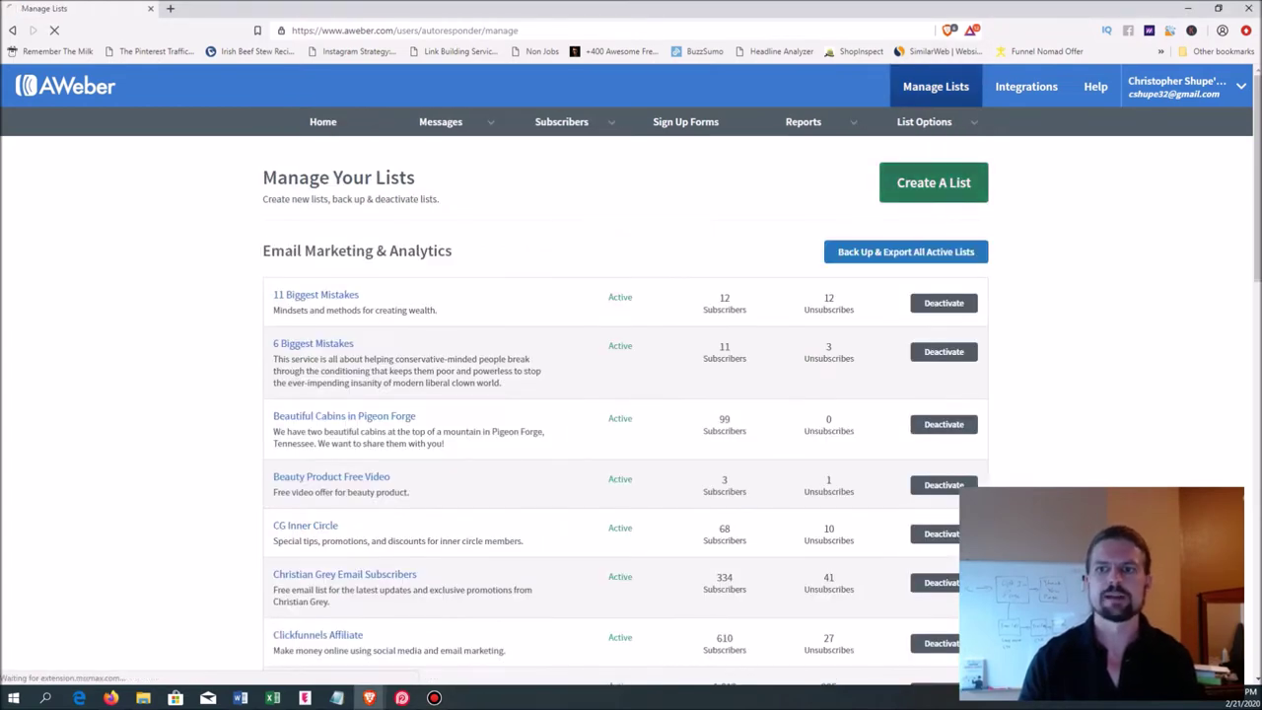
left_click(916, 183)
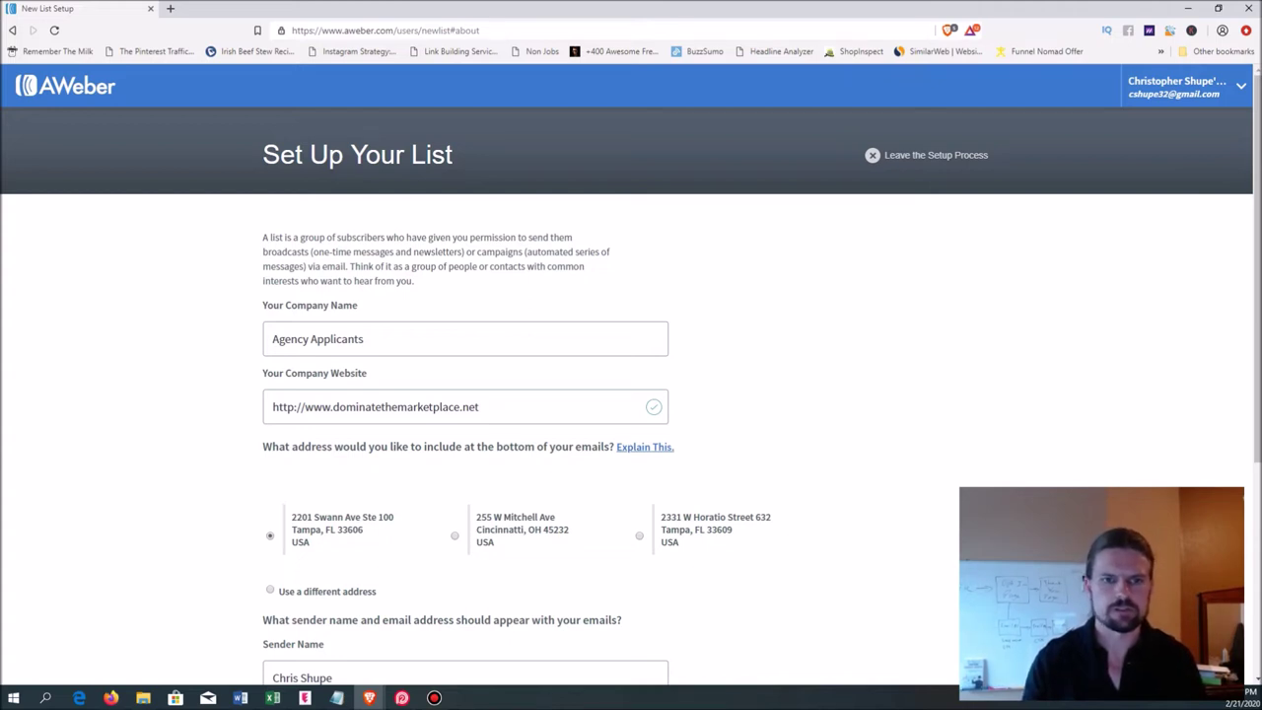
- Set company name to ABC Dermatology and sender email domain to dominatethemarketplace.net, then continue
triple_click(335, 340)
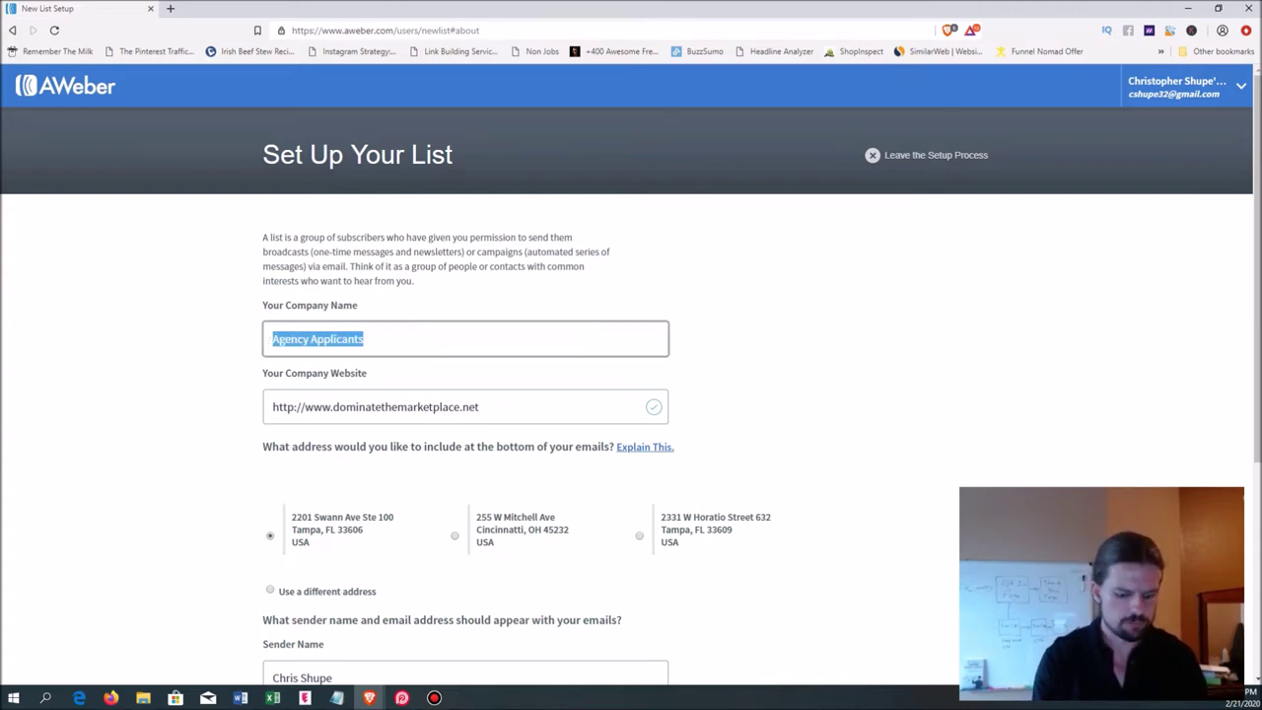
type("ABC Dermatology")
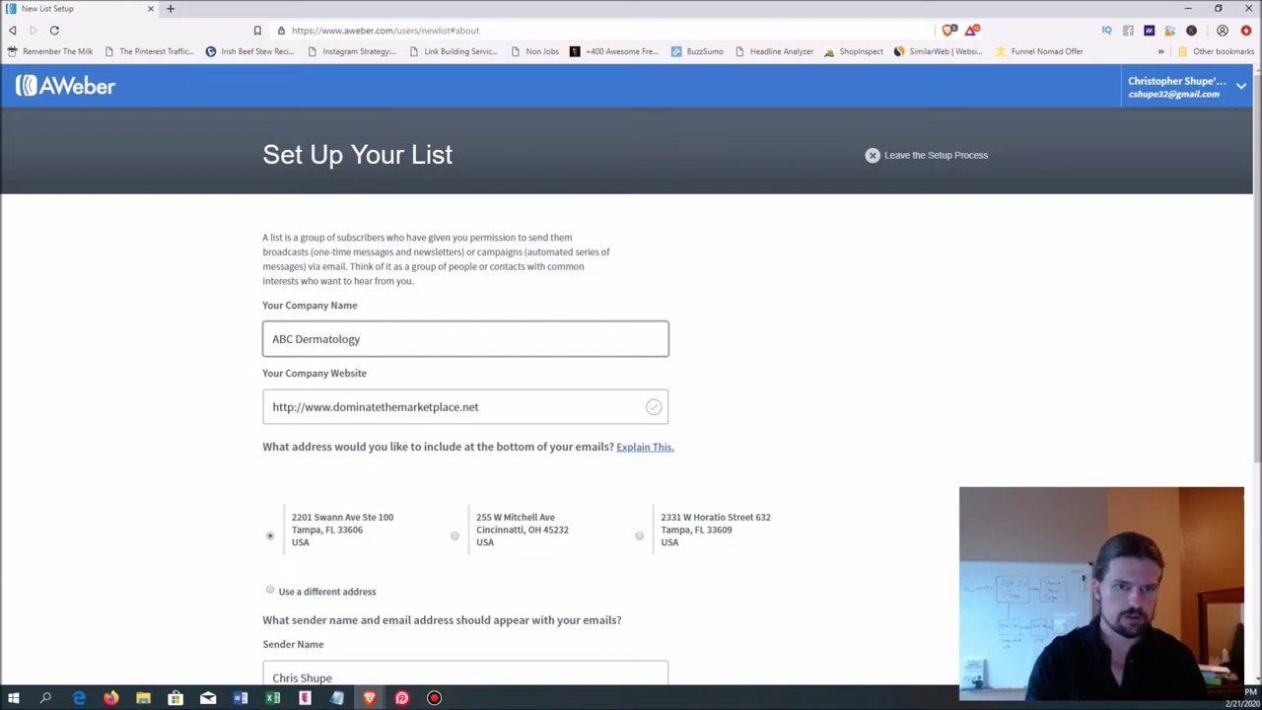
scroll(631, 375, "down", 2)
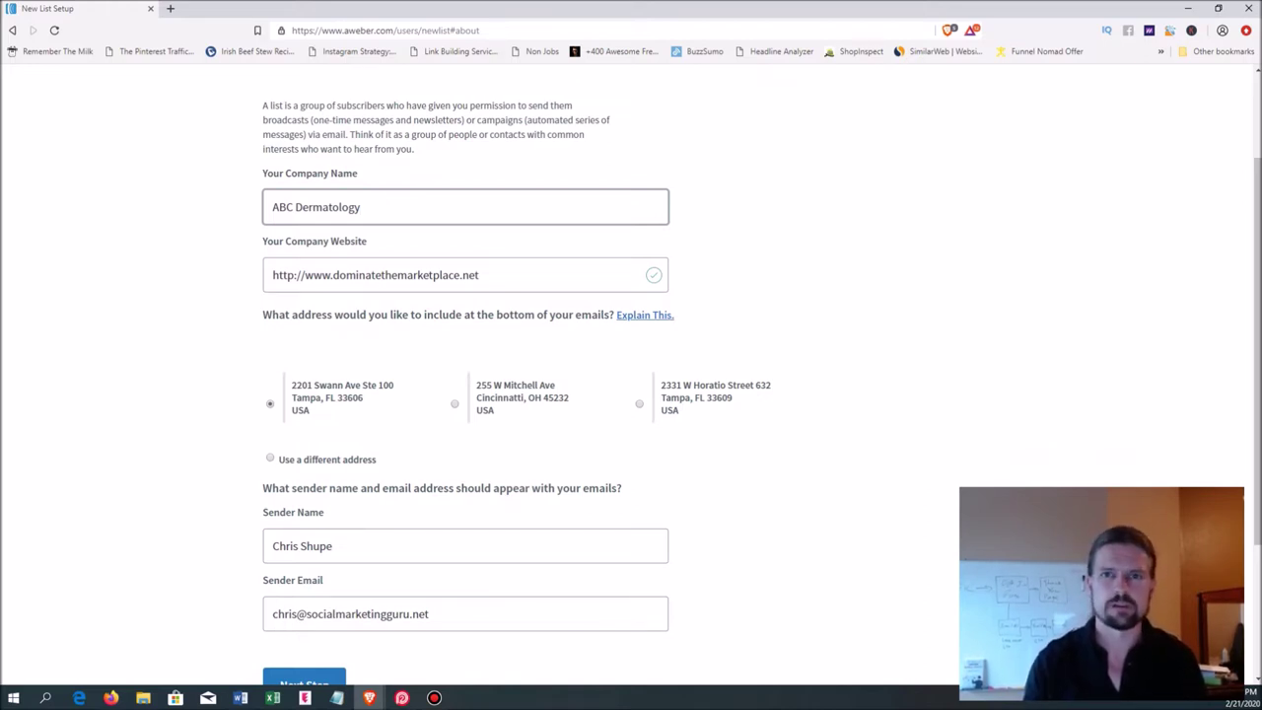
scroll(631, 375, "down", 3)
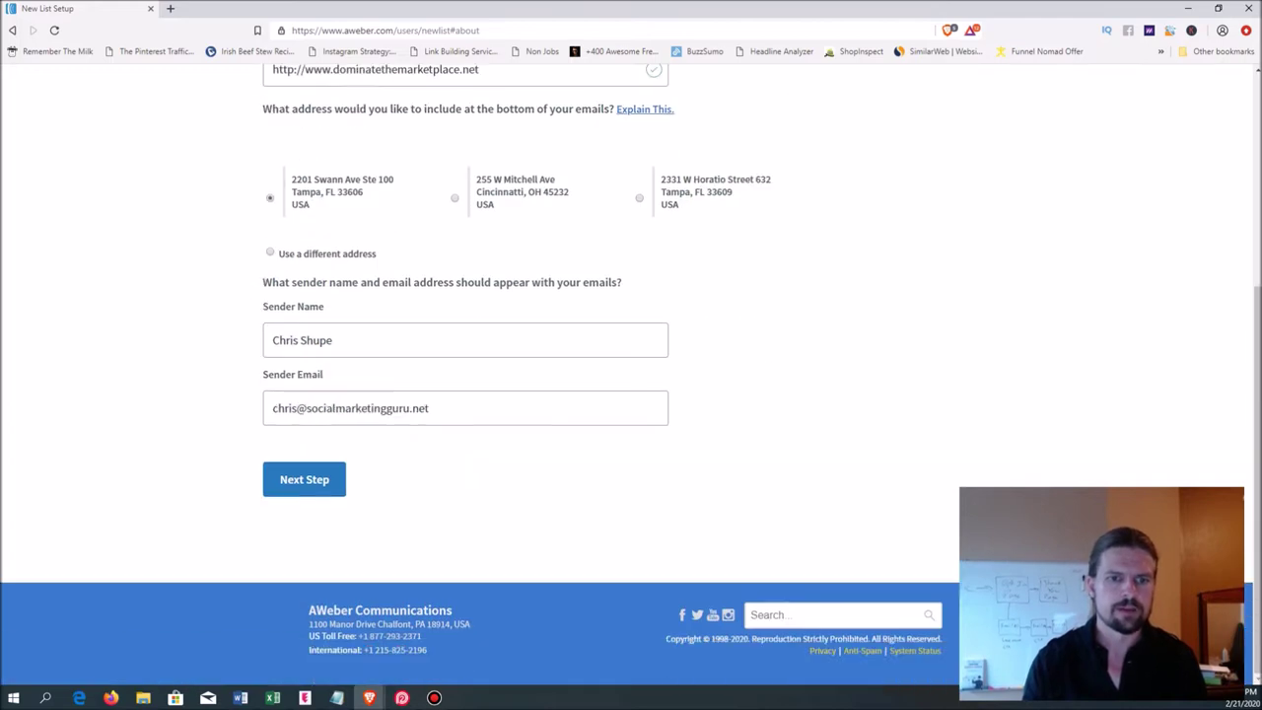
left_click_drag(299, 408, 430, 409)
type("dominat")
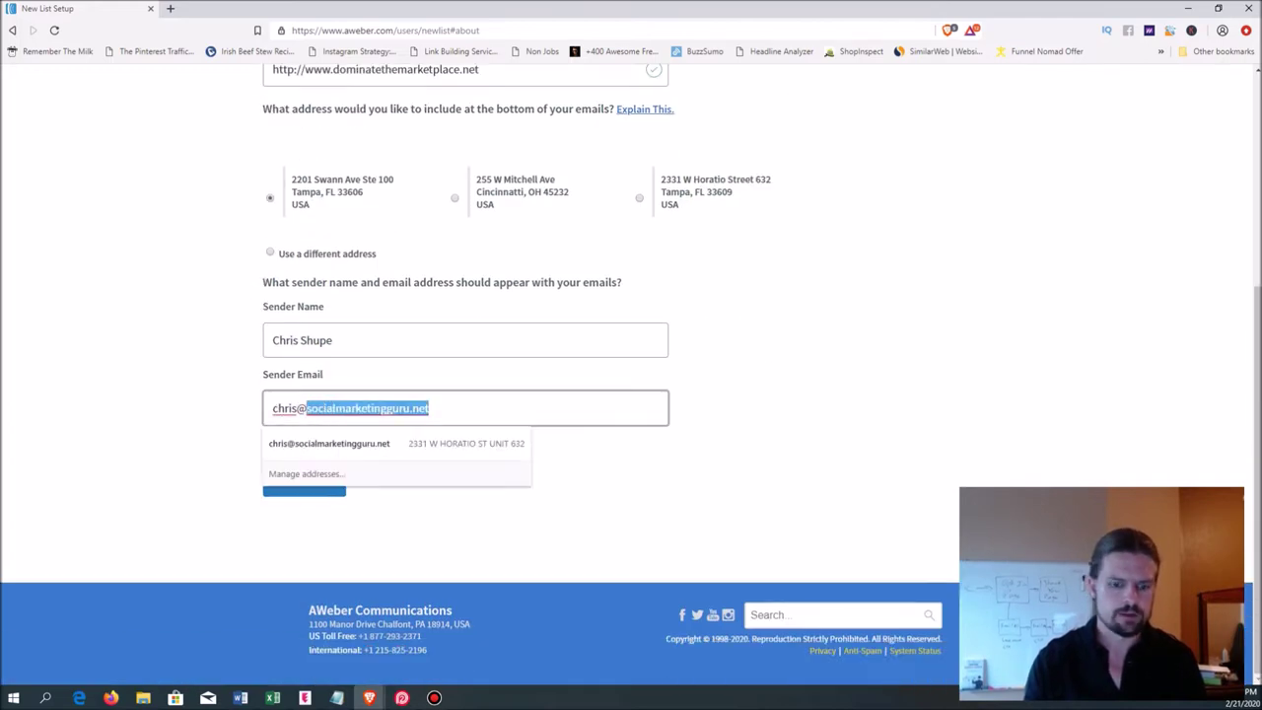
type("ethemark")
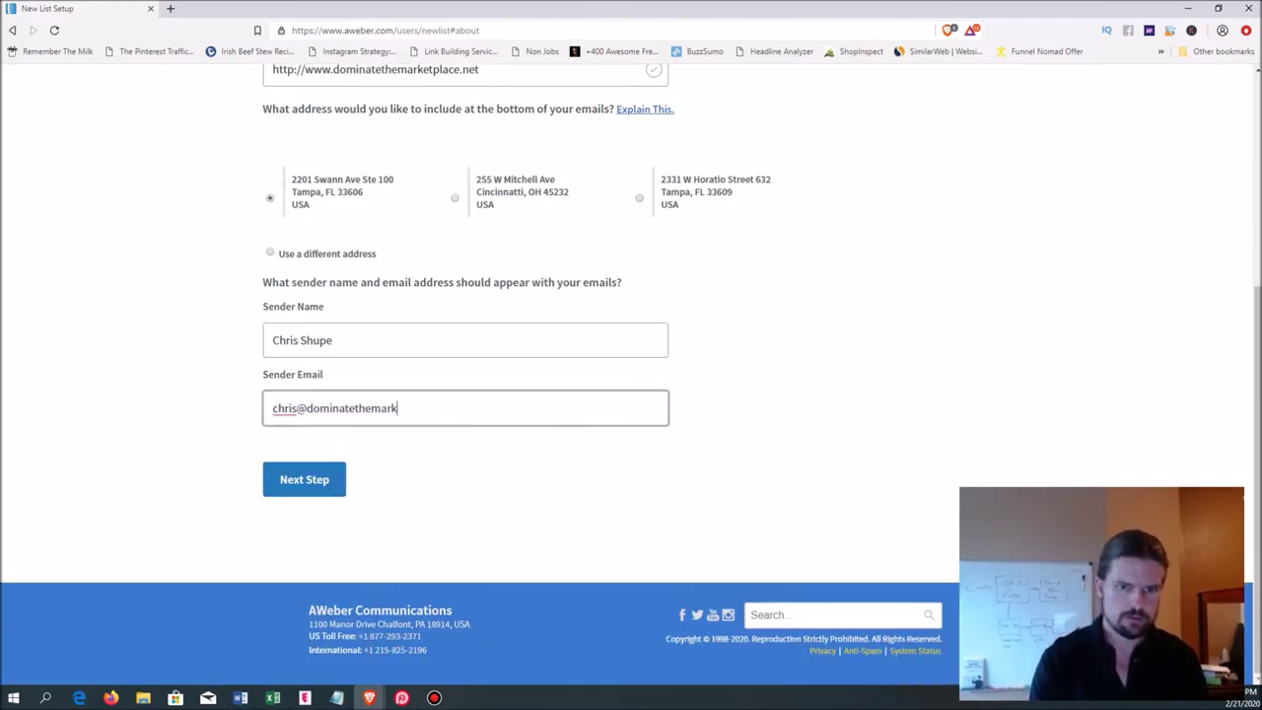
type("etplace.net")
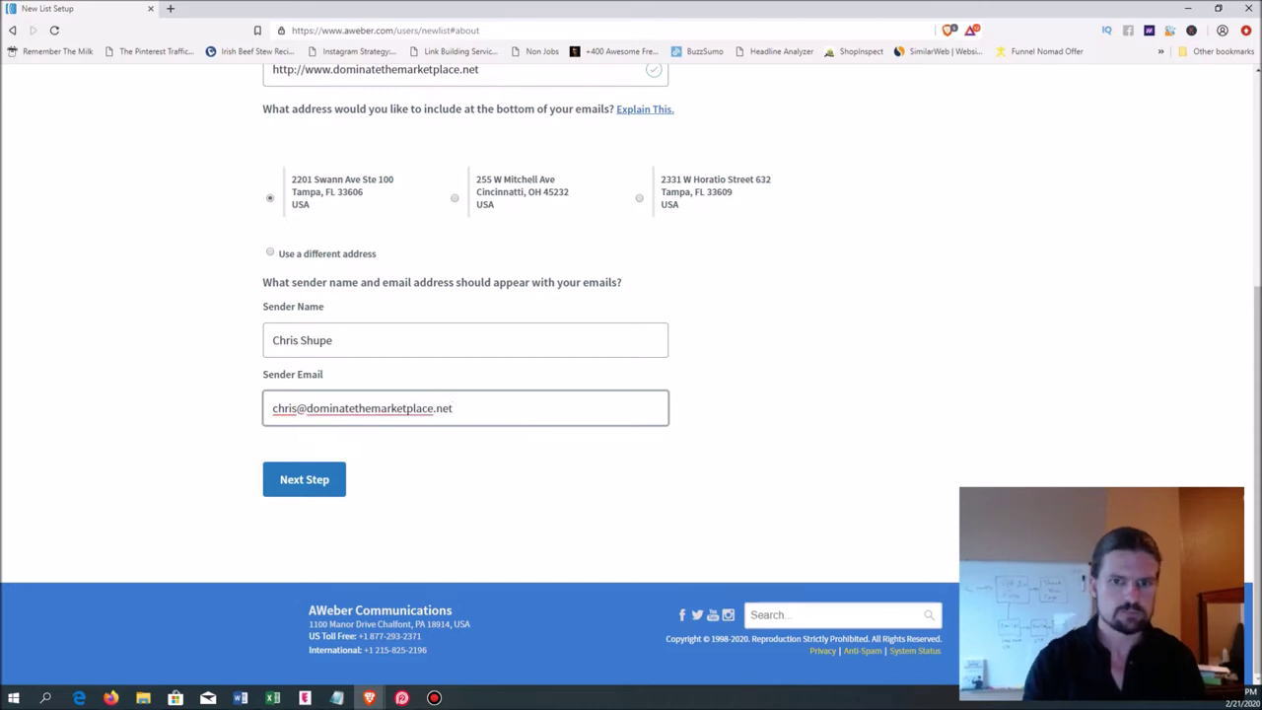
key("Tab")
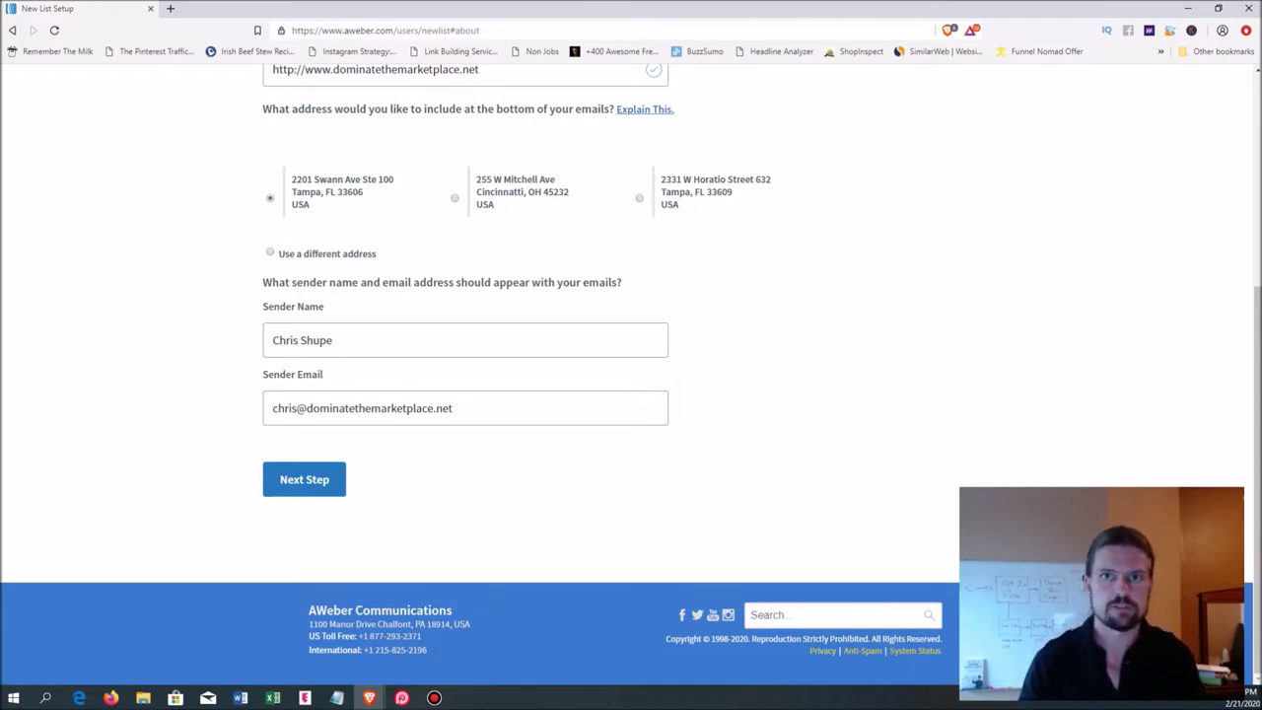
key("Return")
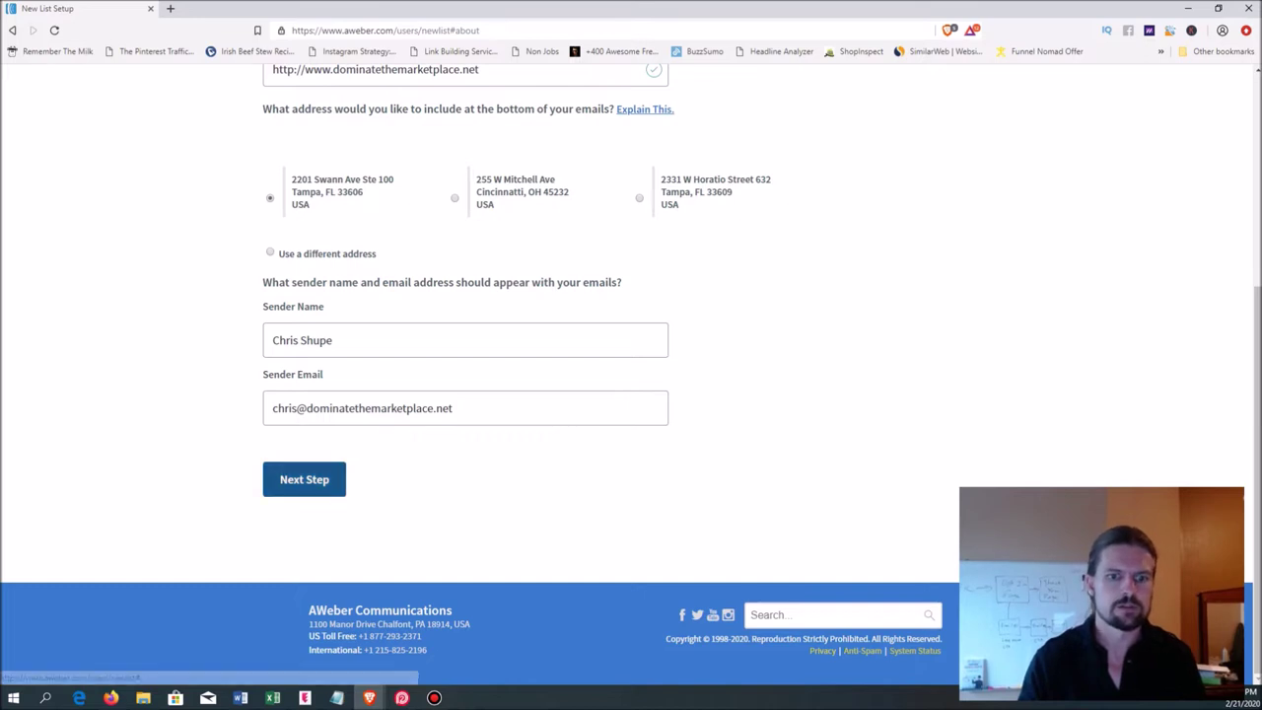
left_click(273, 296)
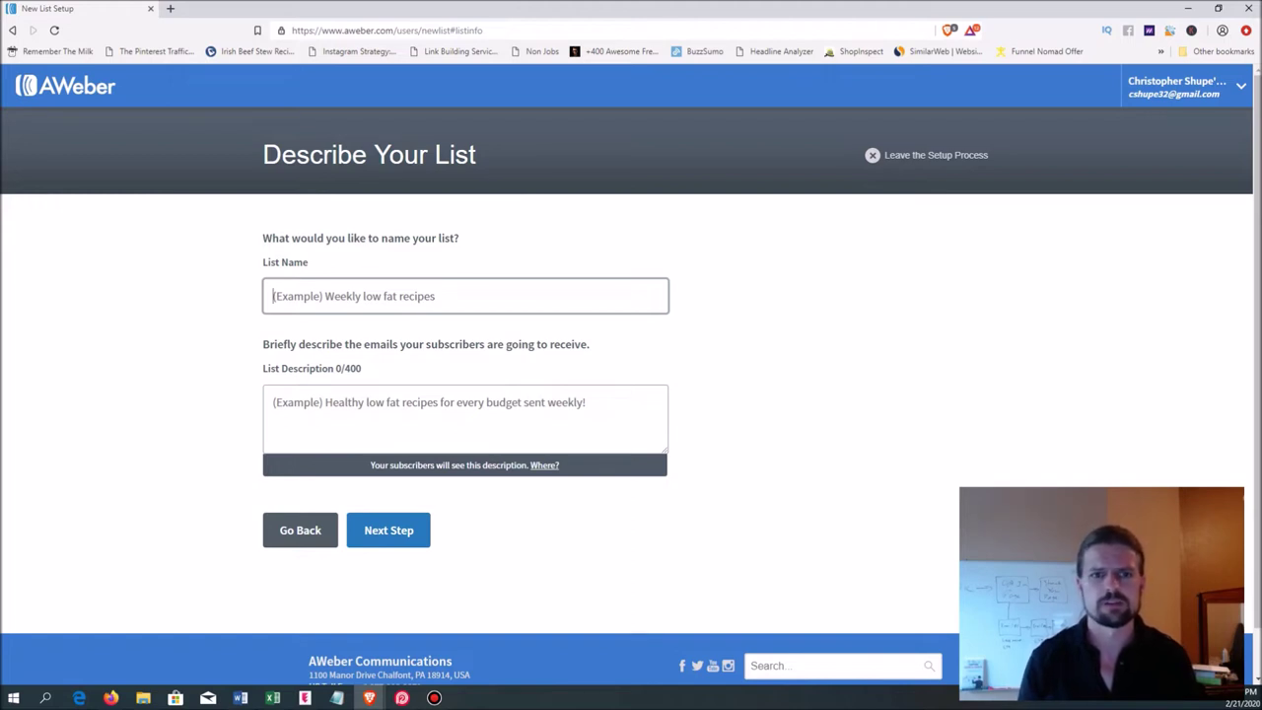
- Name the list 'Dermatologist Secrets', described as 'Tips and tricks to get younger looking skin fast.'
type("Dermato")
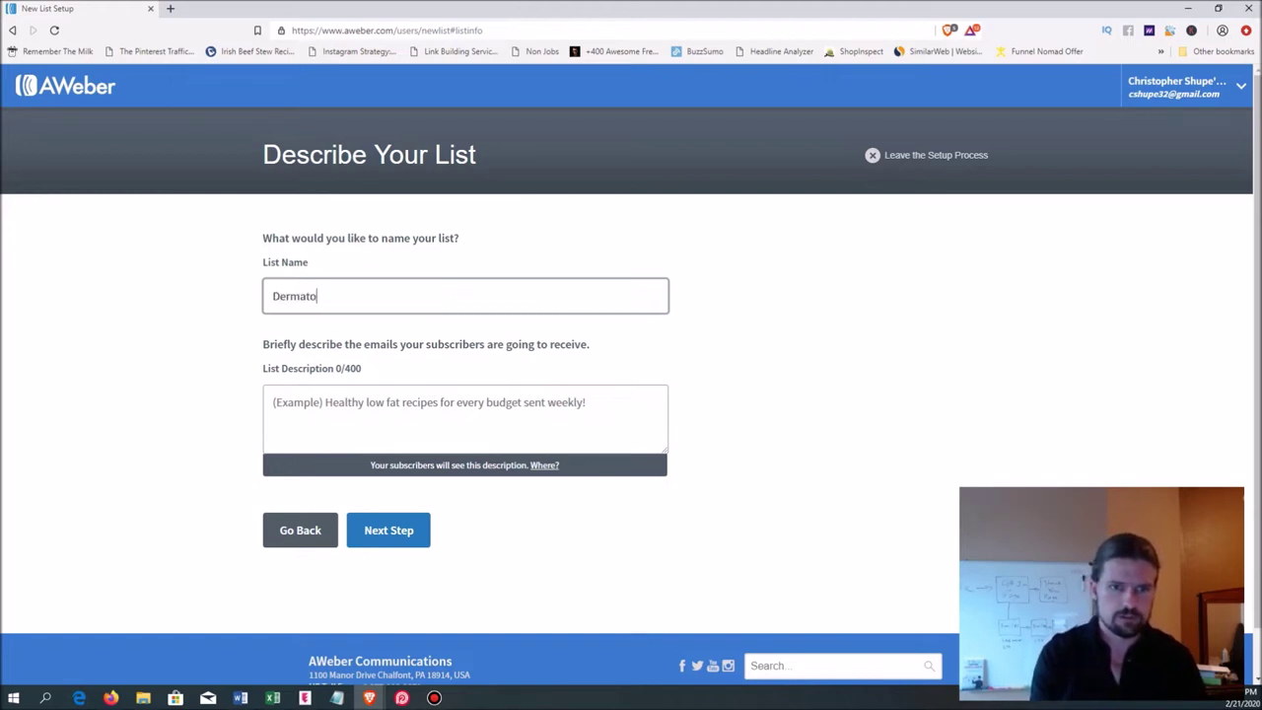
type("logist Secrets")
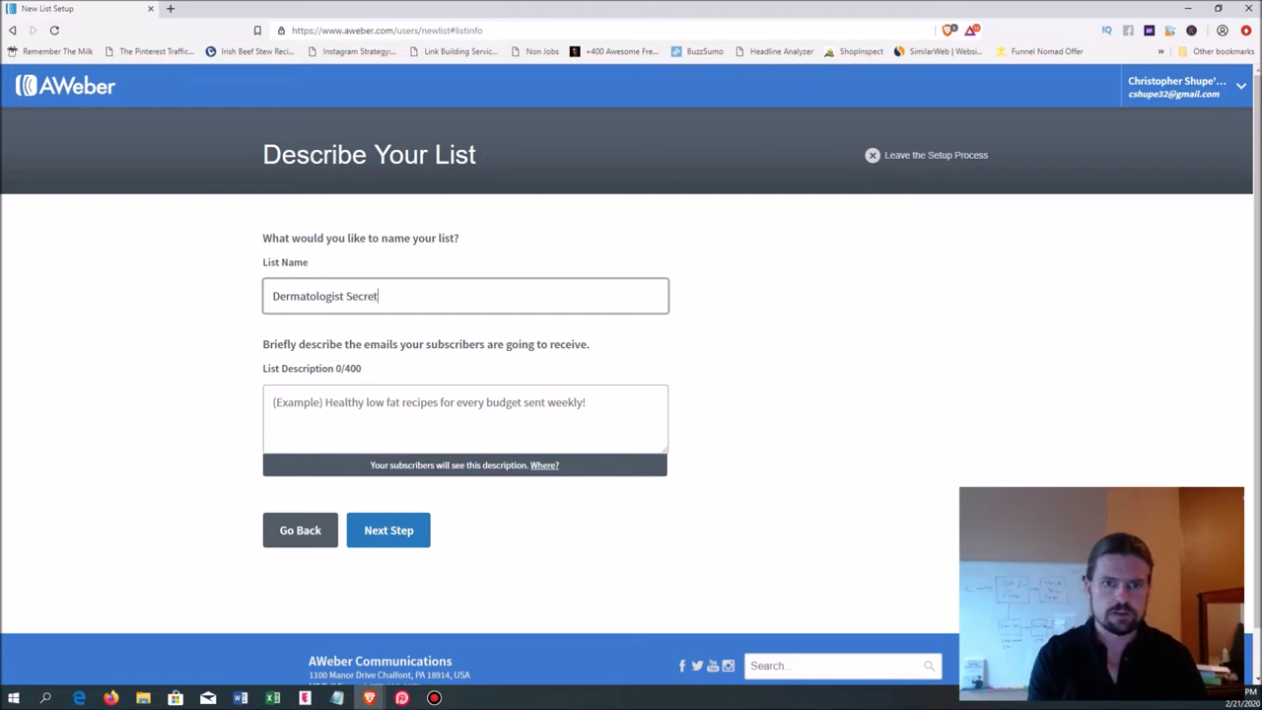
left_click(274, 402)
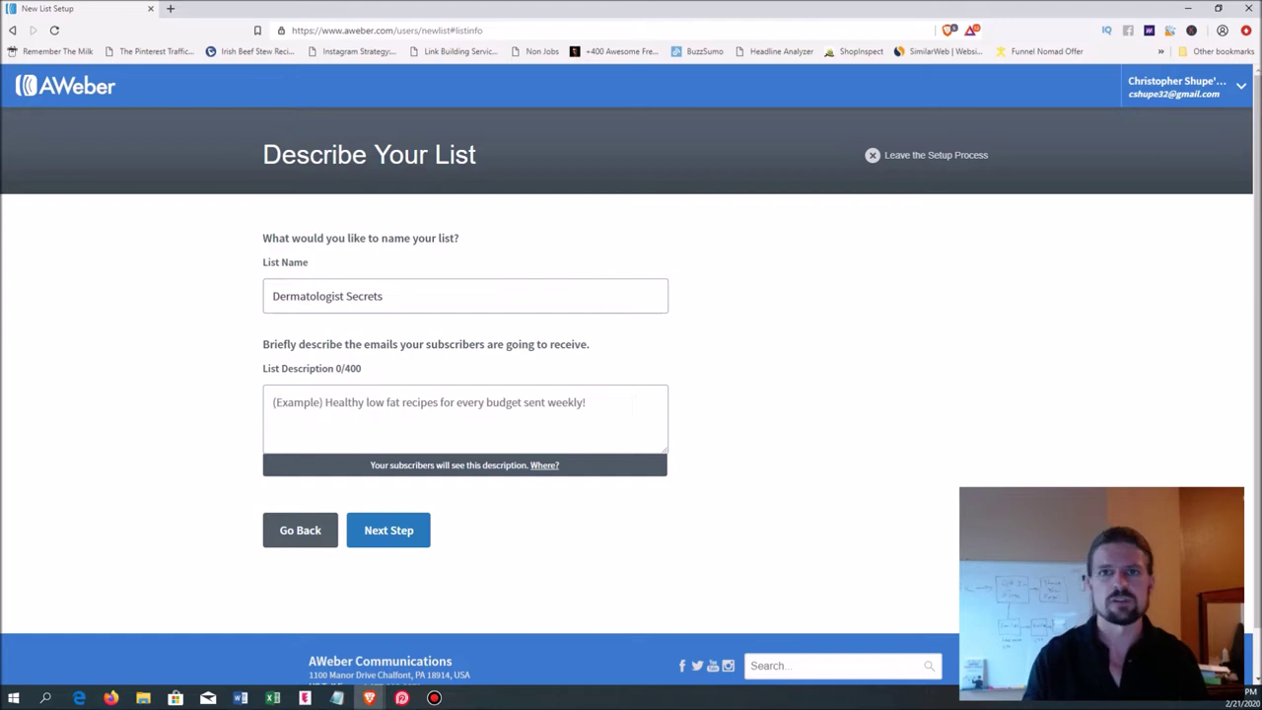
type("T")
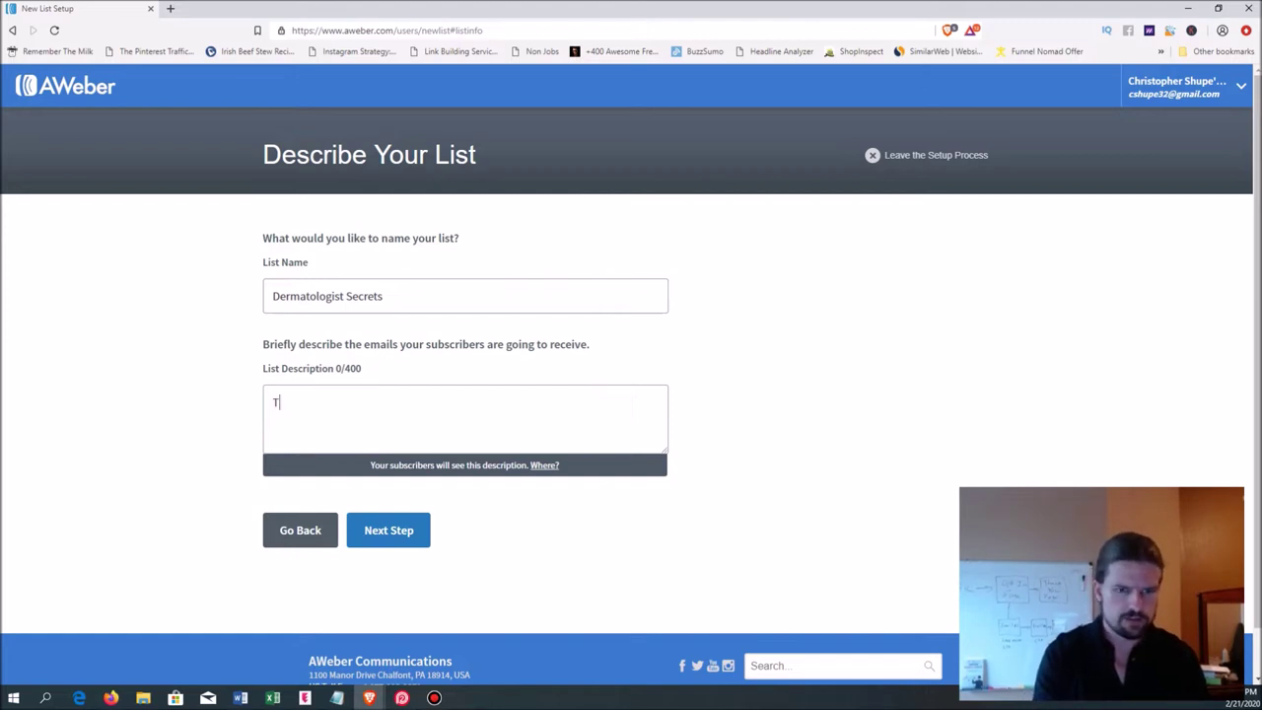
type("ips and tricks ")
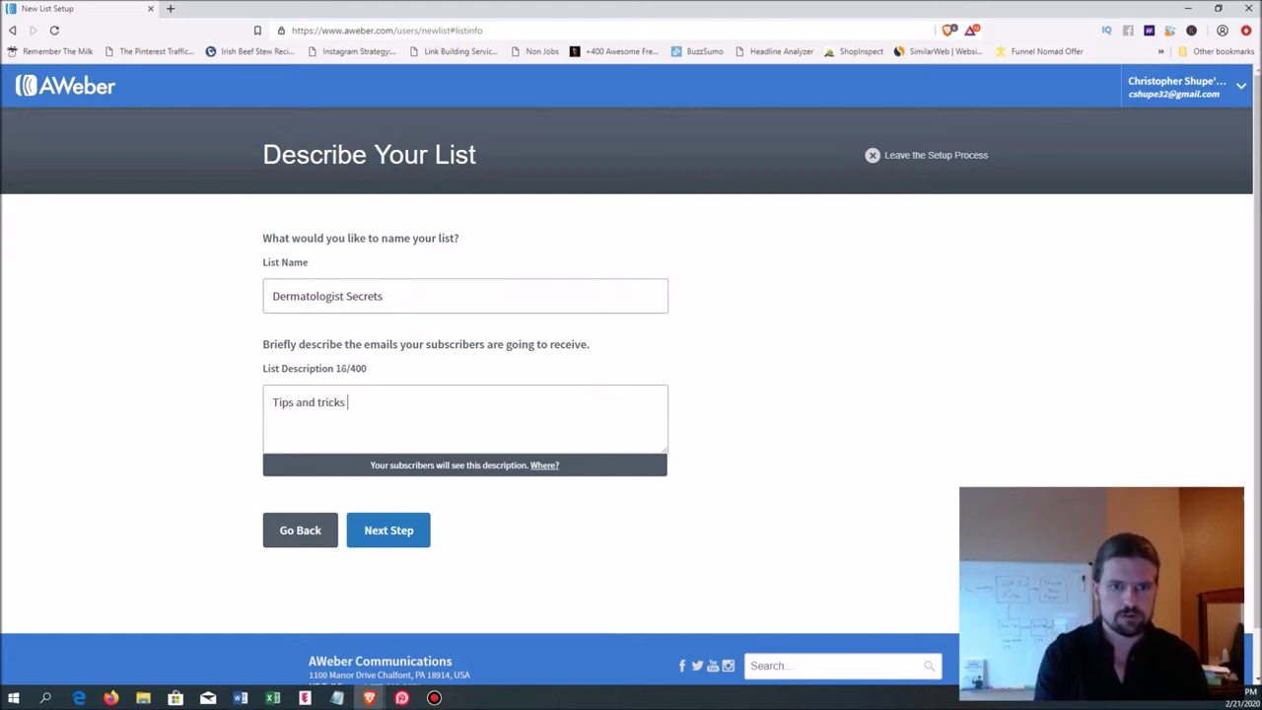
type("to get younger lo")
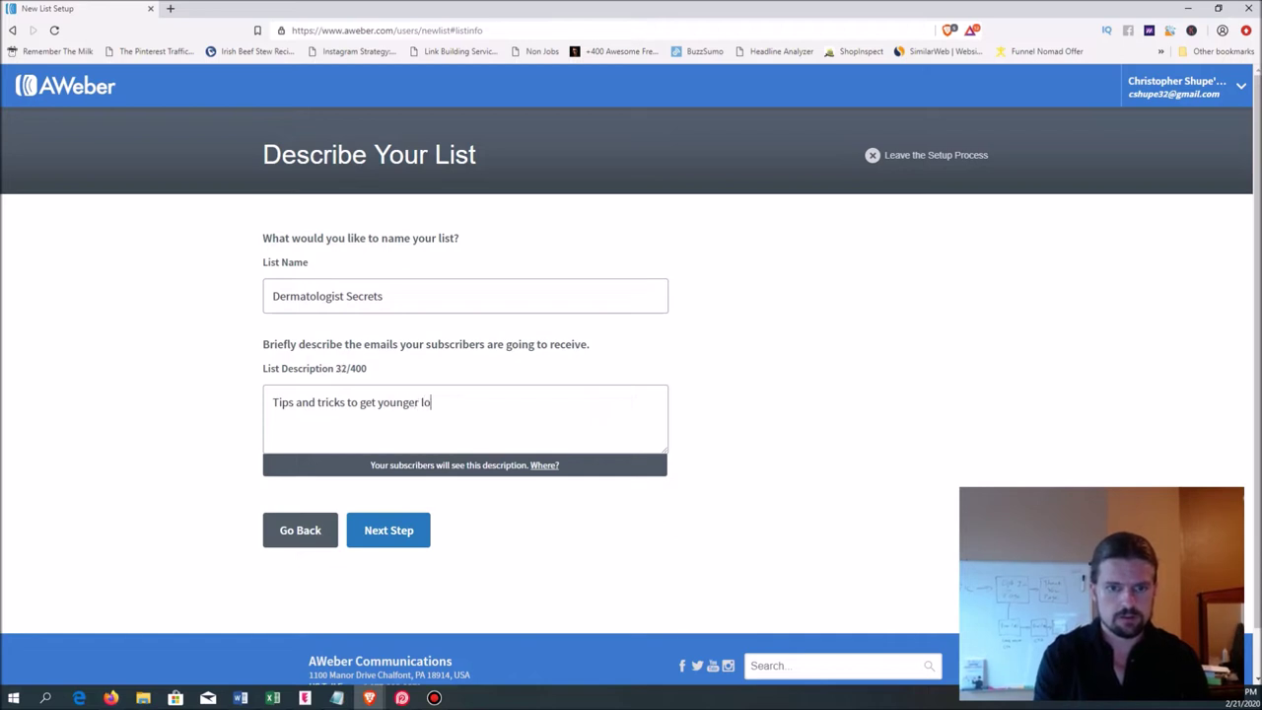
type("oking skin fast.")
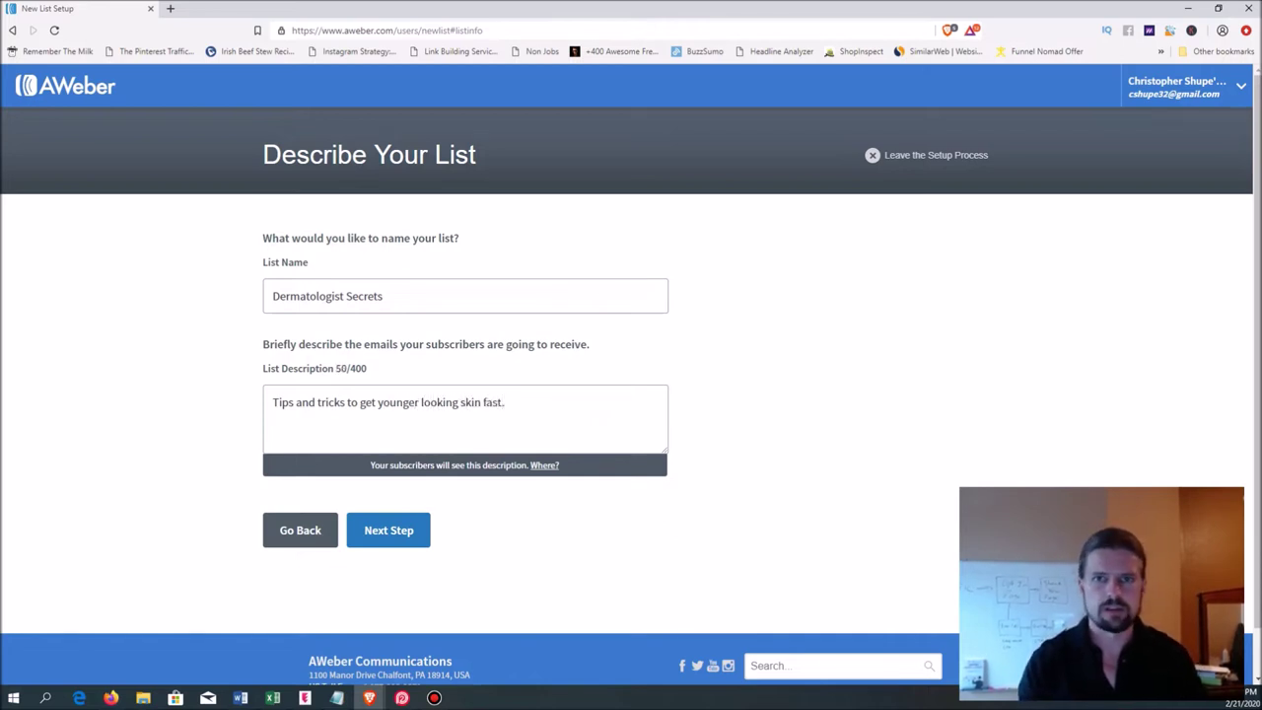
left_click(388, 529)
scroll(631, 395, "down", 1)
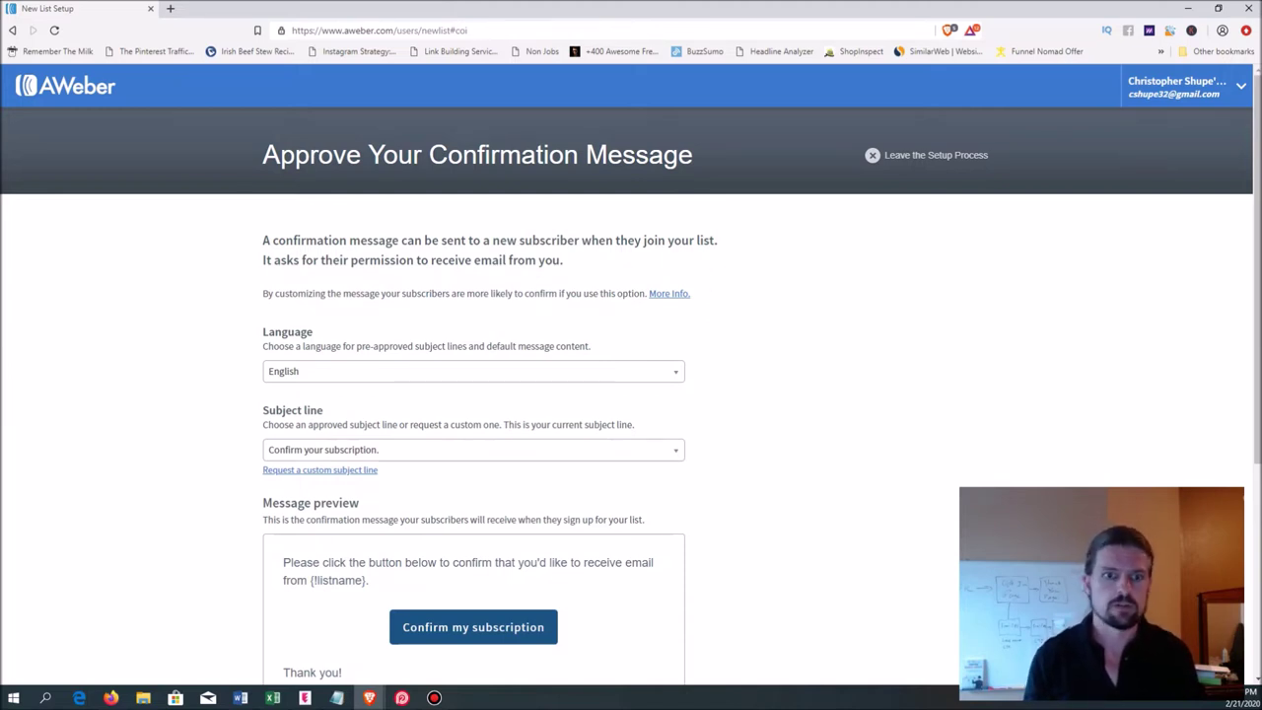
- Approve the default 'Confirm your subscription.' message to create the Dermatologist Secrets list
scroll(631, 374, "down", 2)
scroll(631, 375, "down", 2)
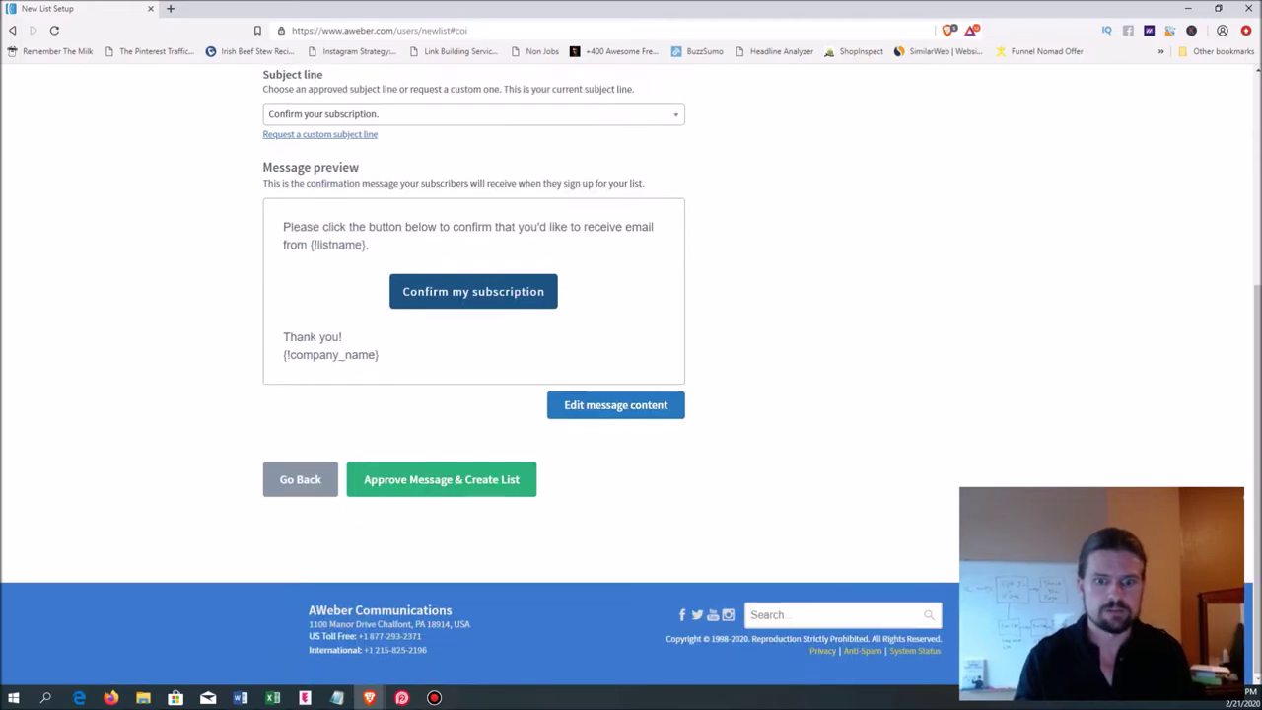
left_click(441, 479)
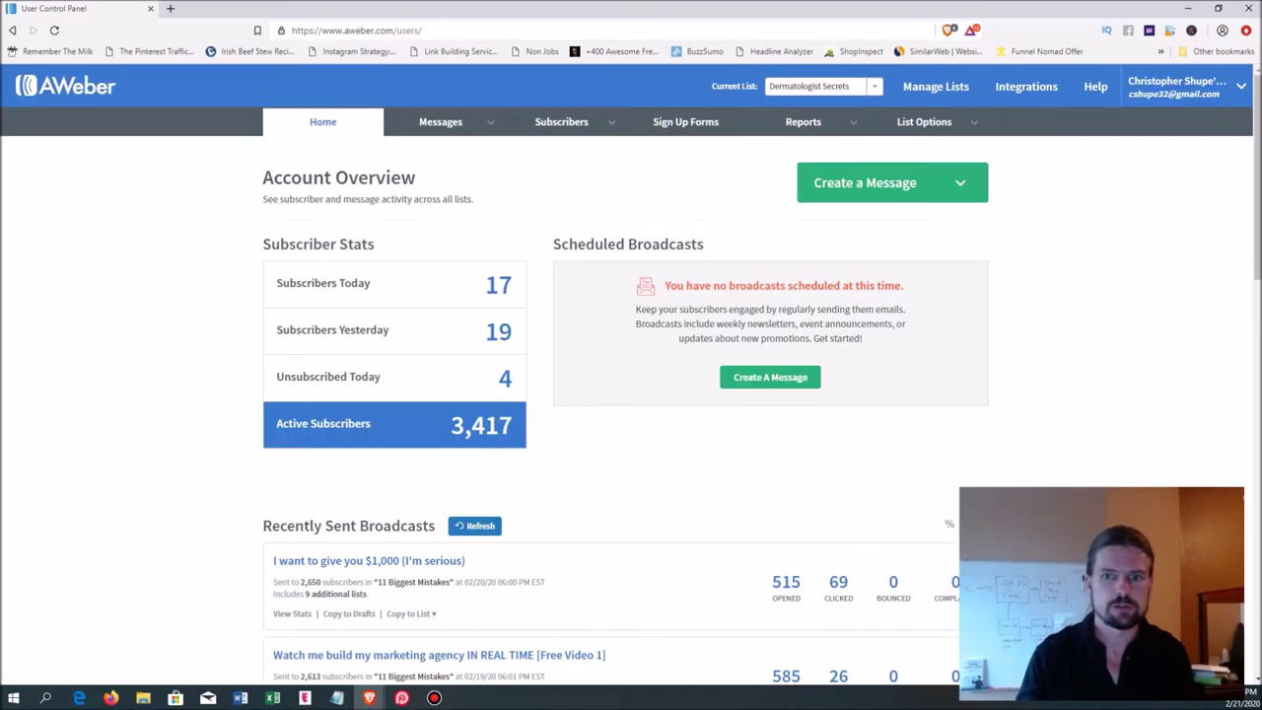
scroll(631, 394, "down", 1)
scroll(631, 394, "up", 1)
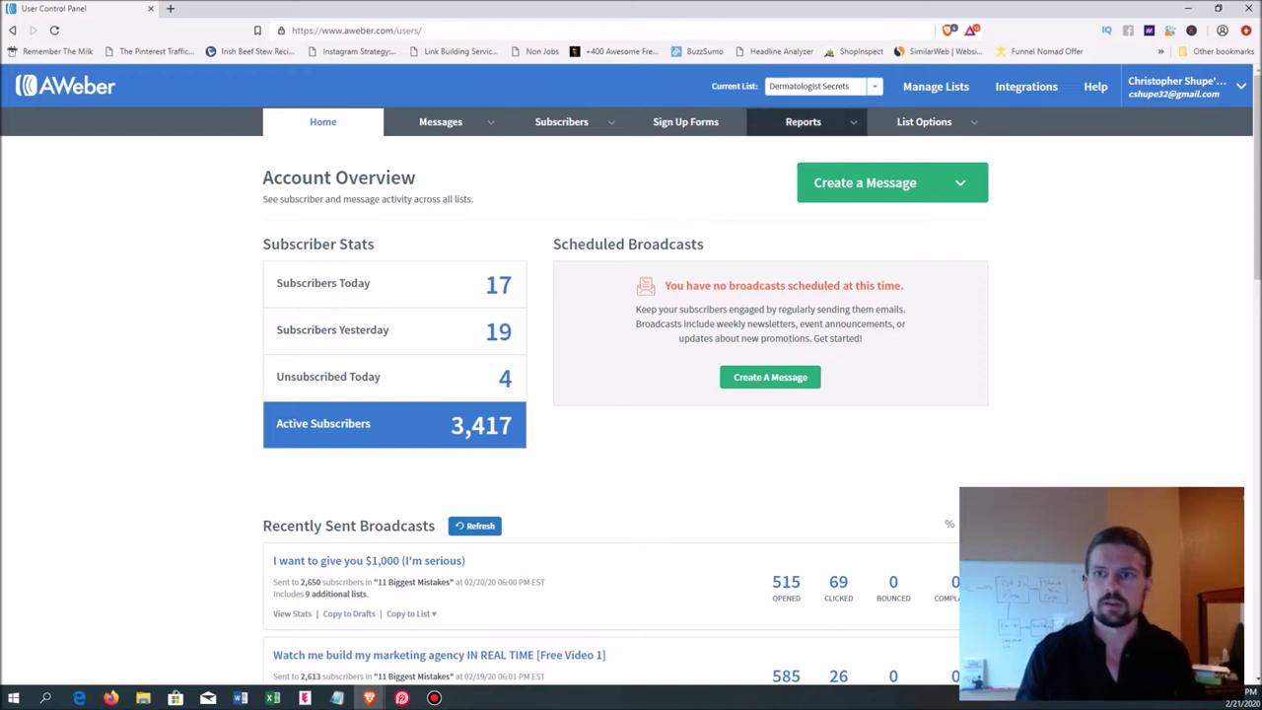
mouse_move(924, 122)
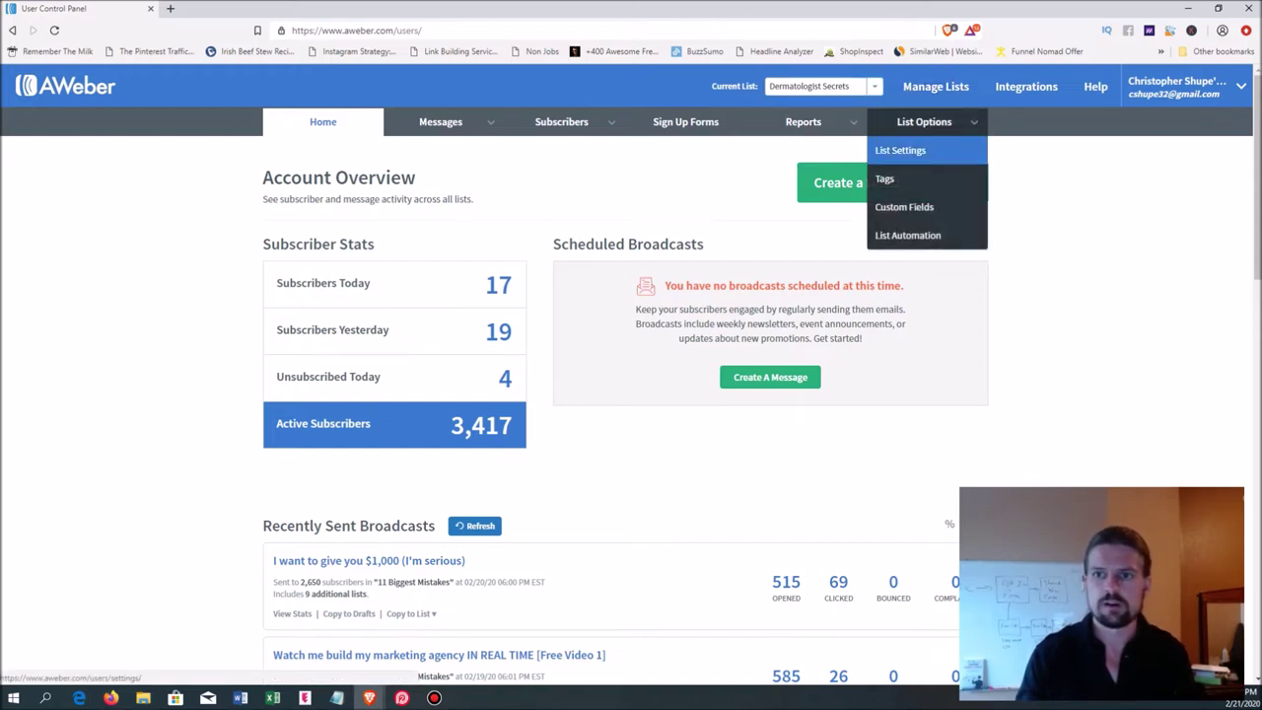
- Turn off confirmed opt-in for sign up forms in the list settings, then go to Sign Up Forms
left_click(901, 149)
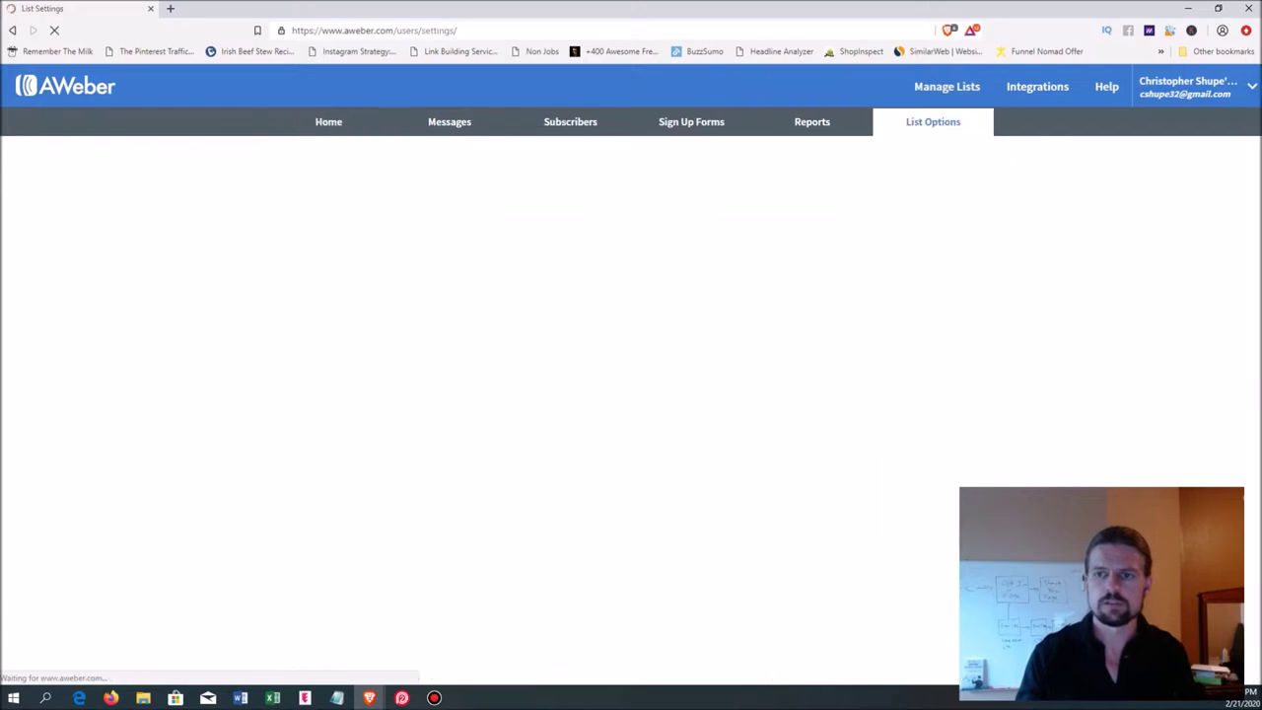
scroll(631, 394, "down", 4)
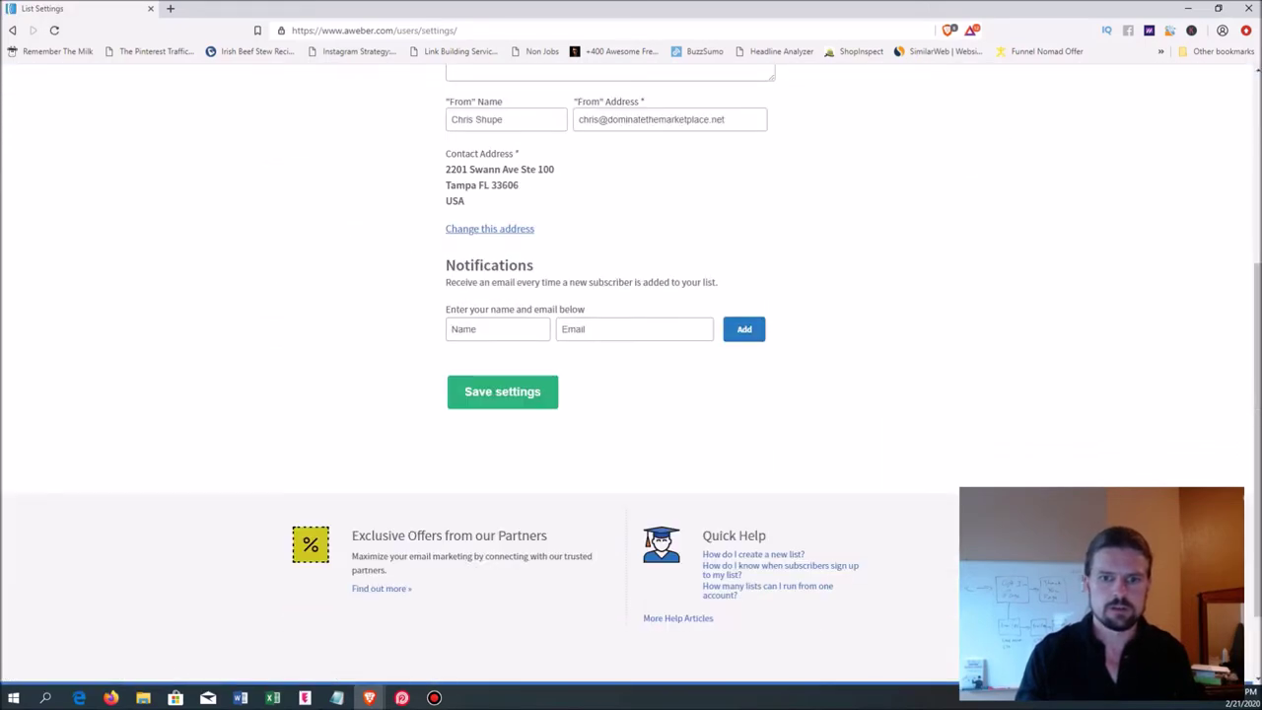
scroll(631, 394, "up", 3)
left_click(344, 270)
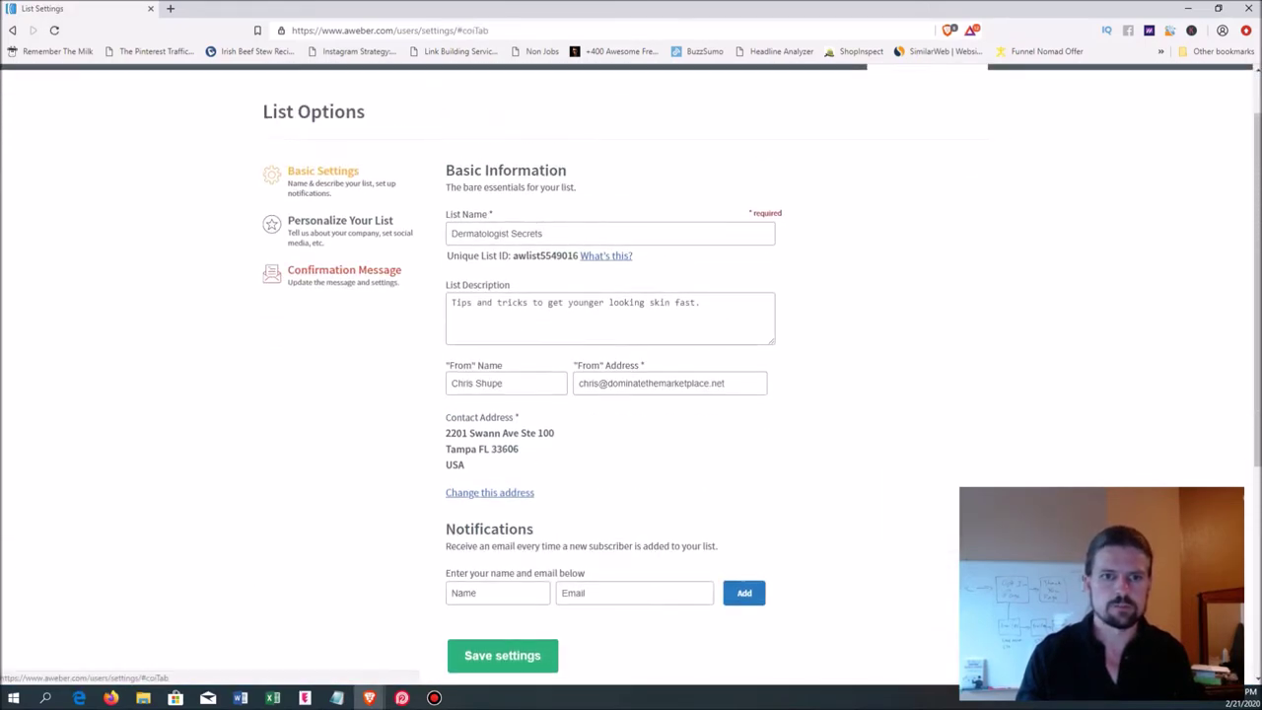
scroll(637, 394, "down", 3)
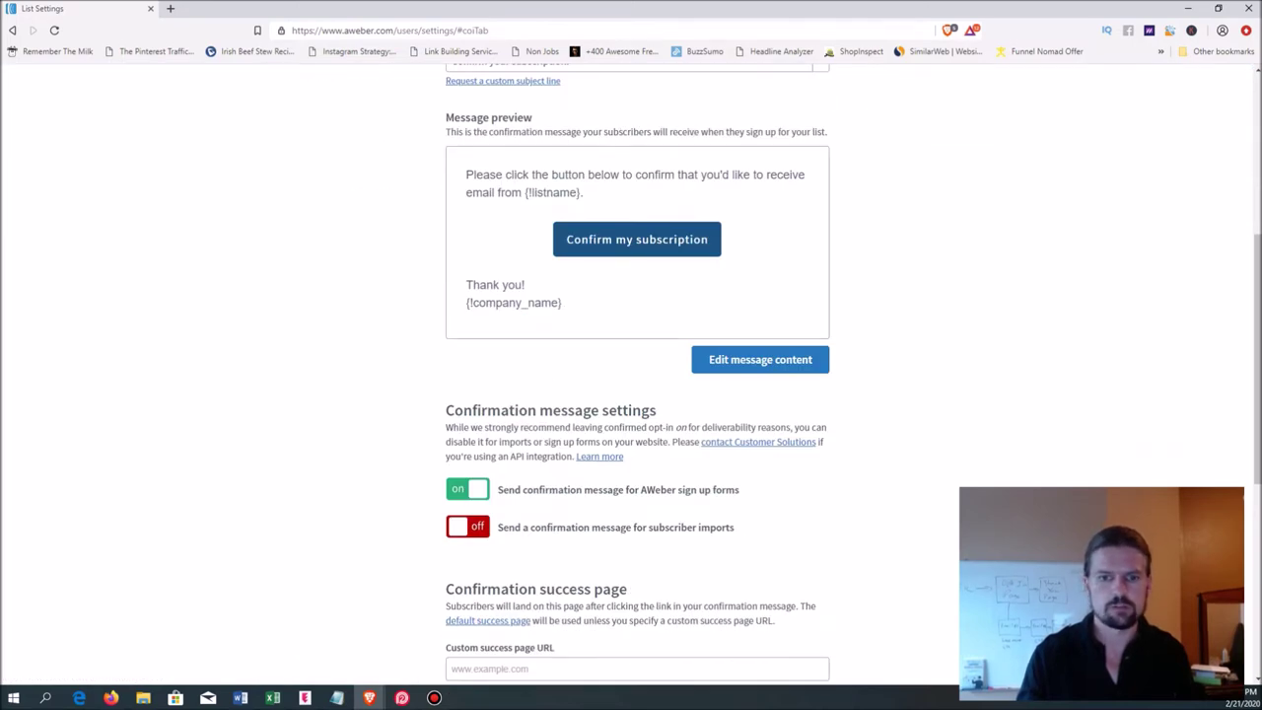
left_click(467, 489)
left_click(752, 245)
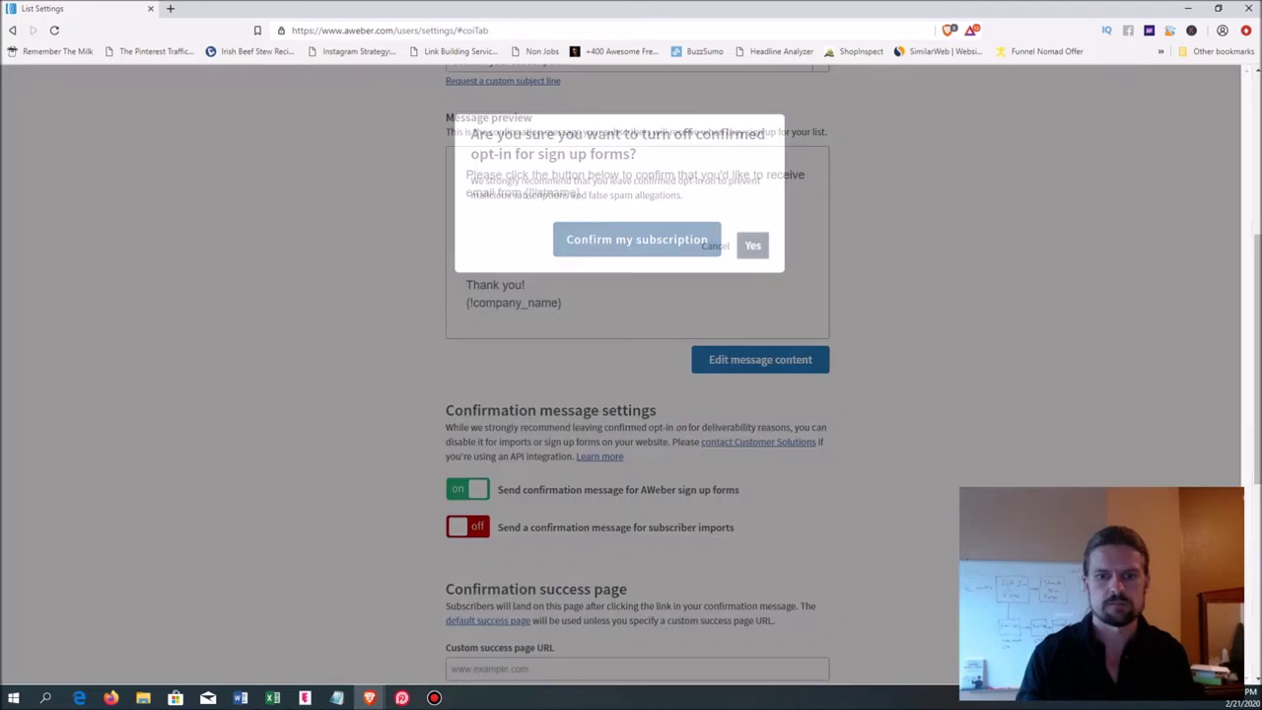
scroll(631, 394, "down", 3)
left_click(503, 431)
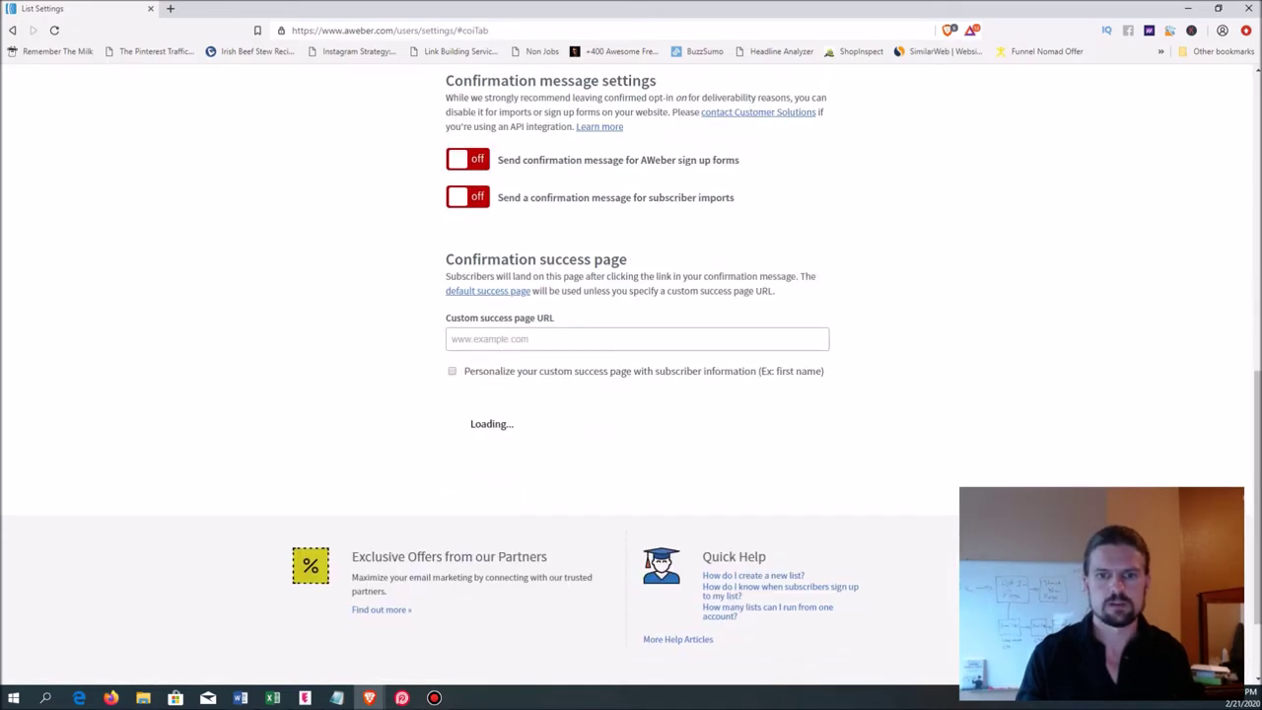
scroll(631, 374, "up", 8)
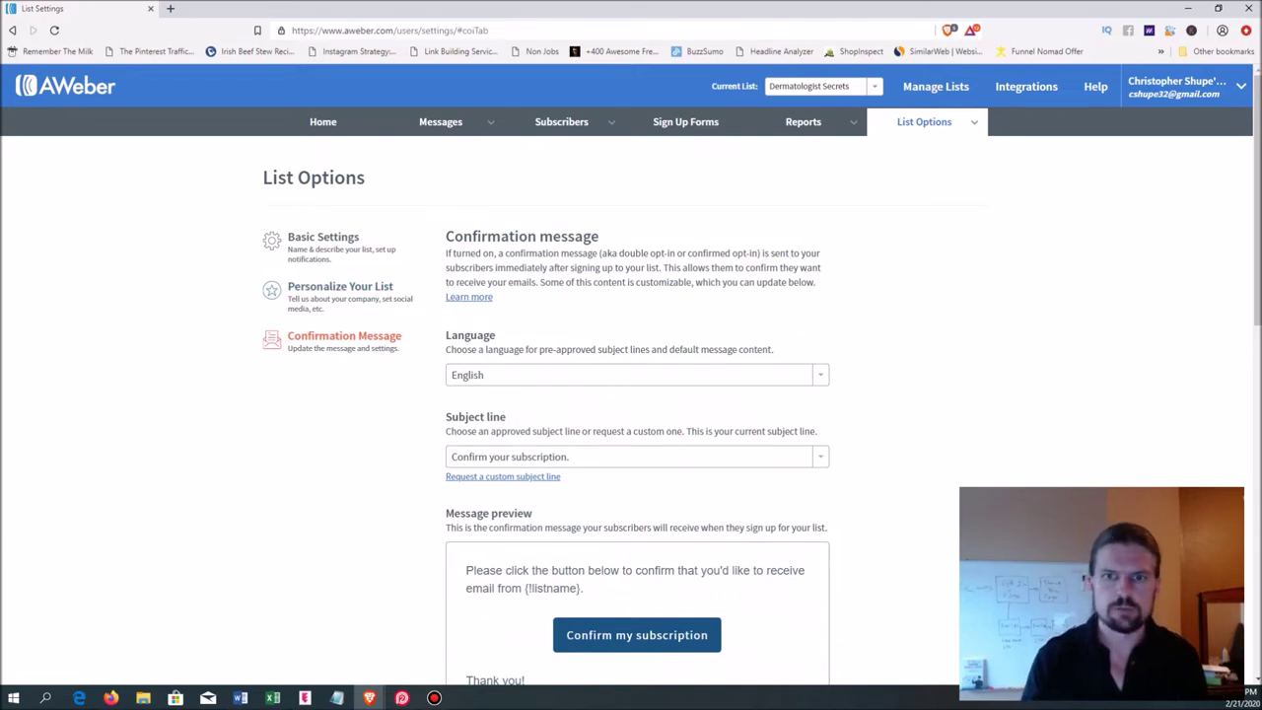
left_click(685, 122)
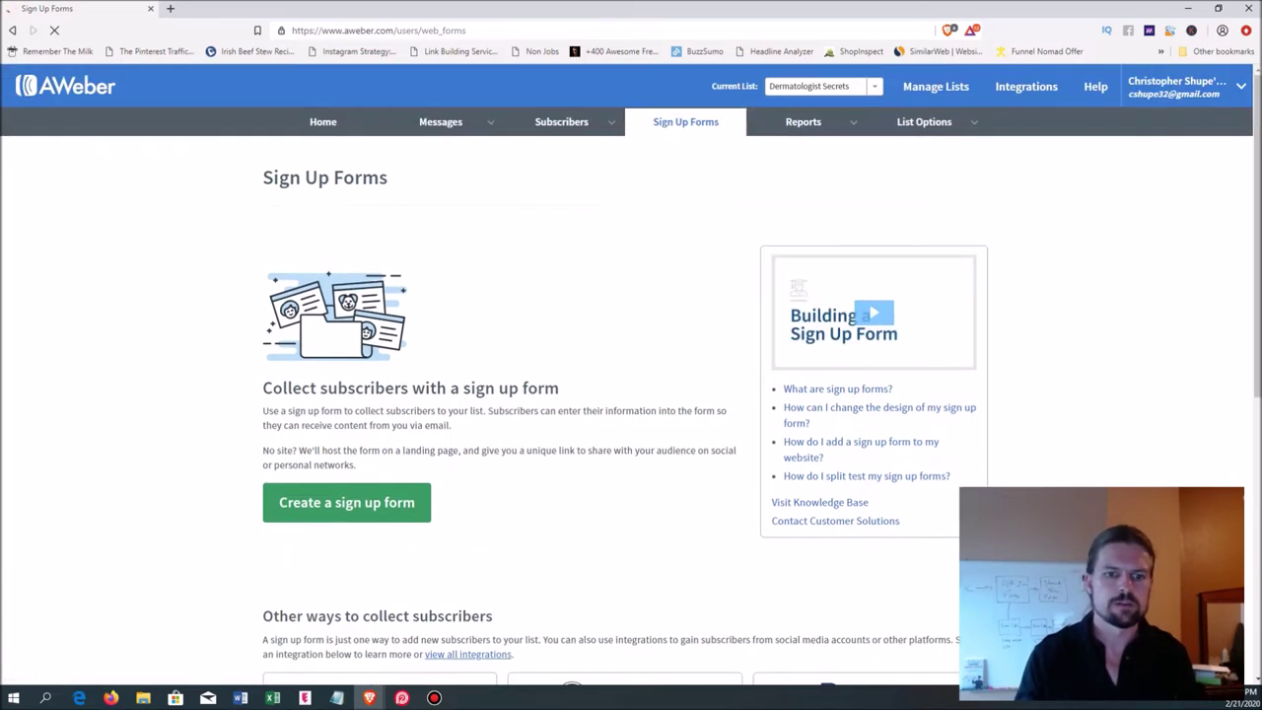
- Create and save a sign up form with the default Name and Email fields
left_click(346, 502)
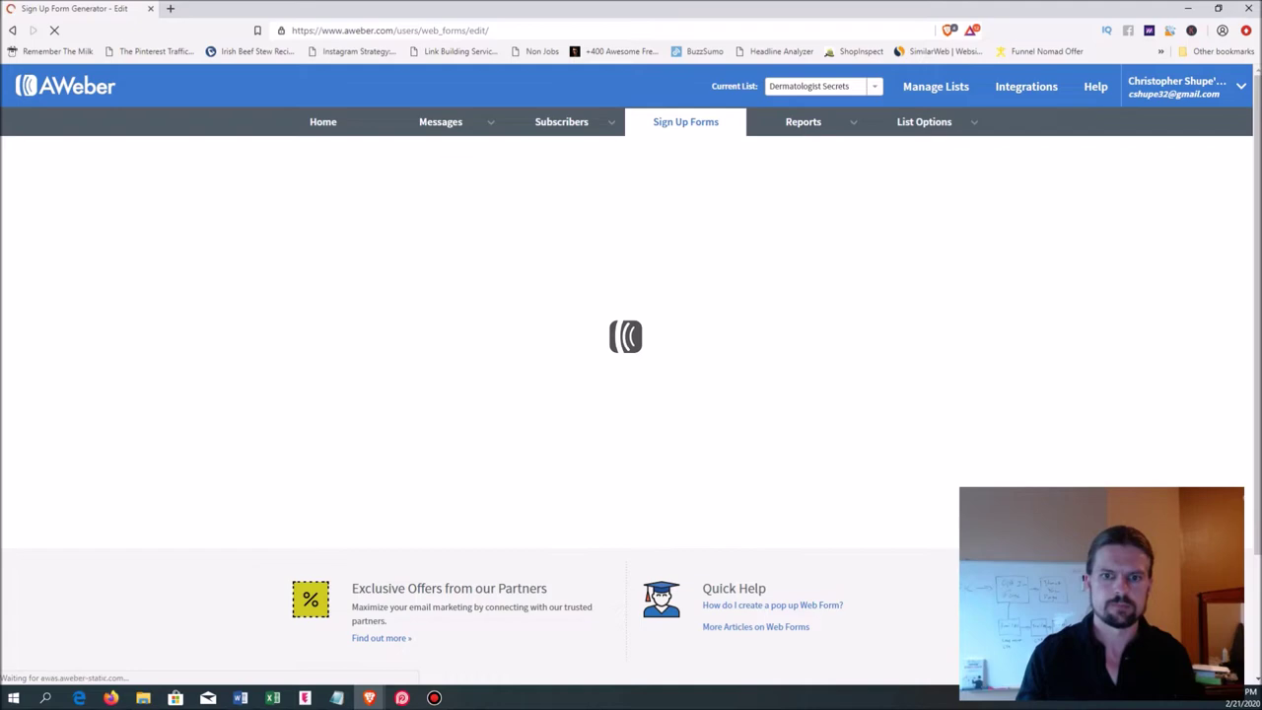
scroll(631, 375, "down", 3)
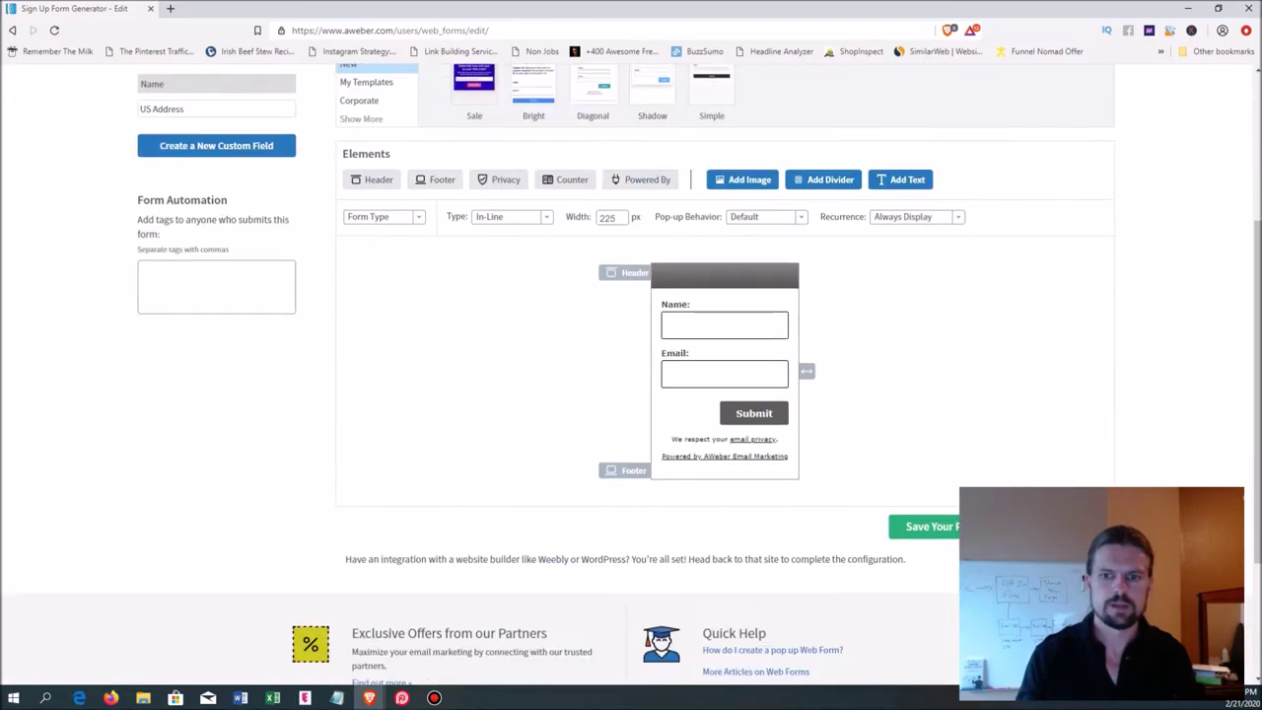
scroll(631, 375, "down", 2)
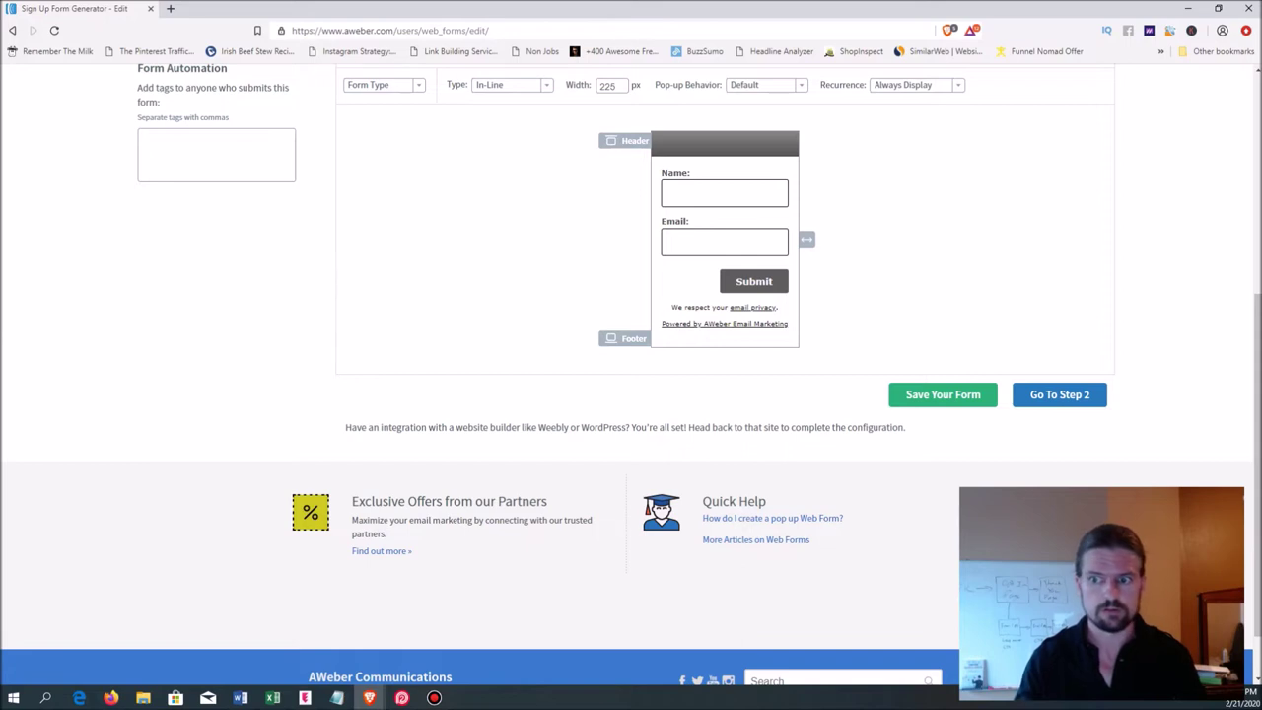
left_click(943, 394)
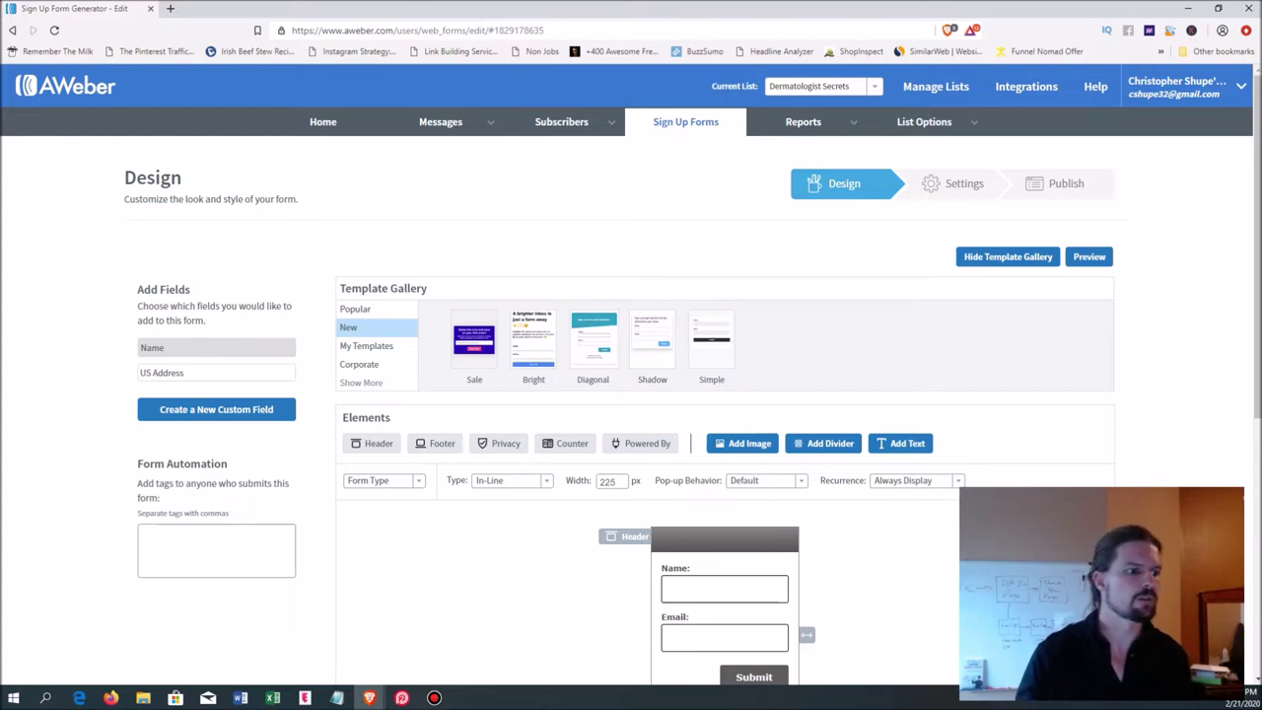
key("alt+Tab")
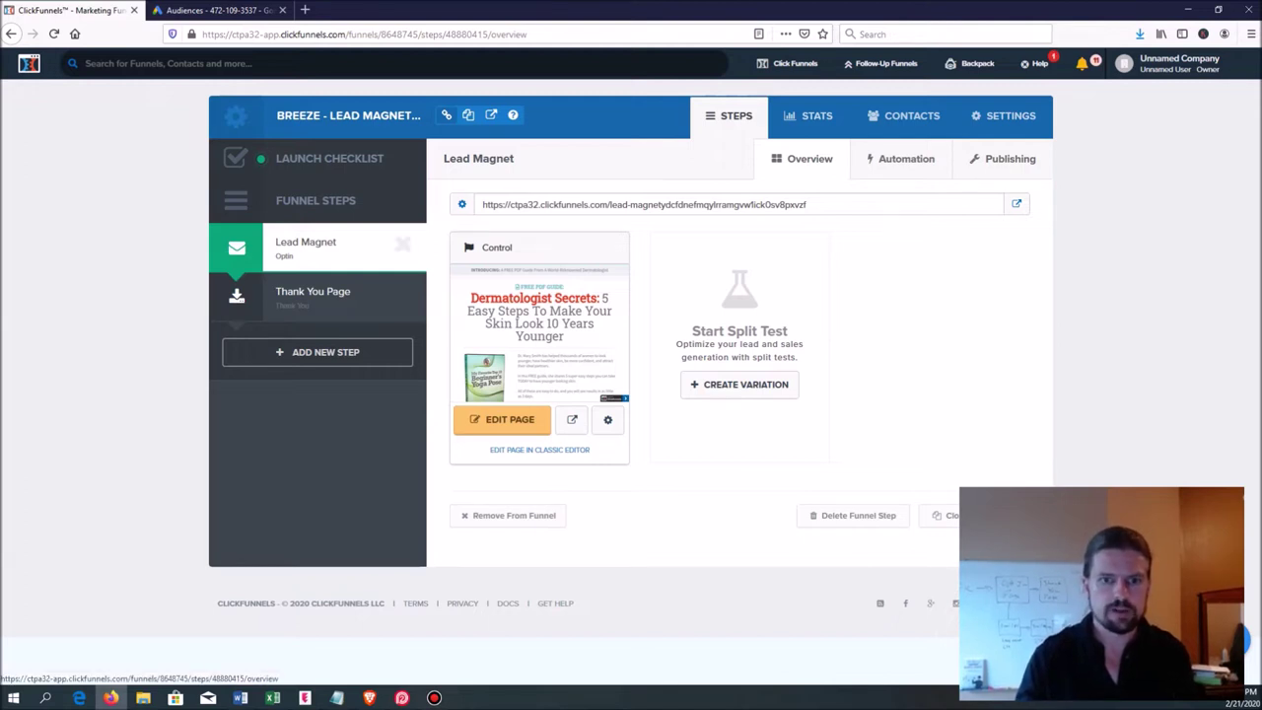
- In the Lead Magnet page editor's integration settings, choose aweber as the autoresponder
left_click(502, 419)
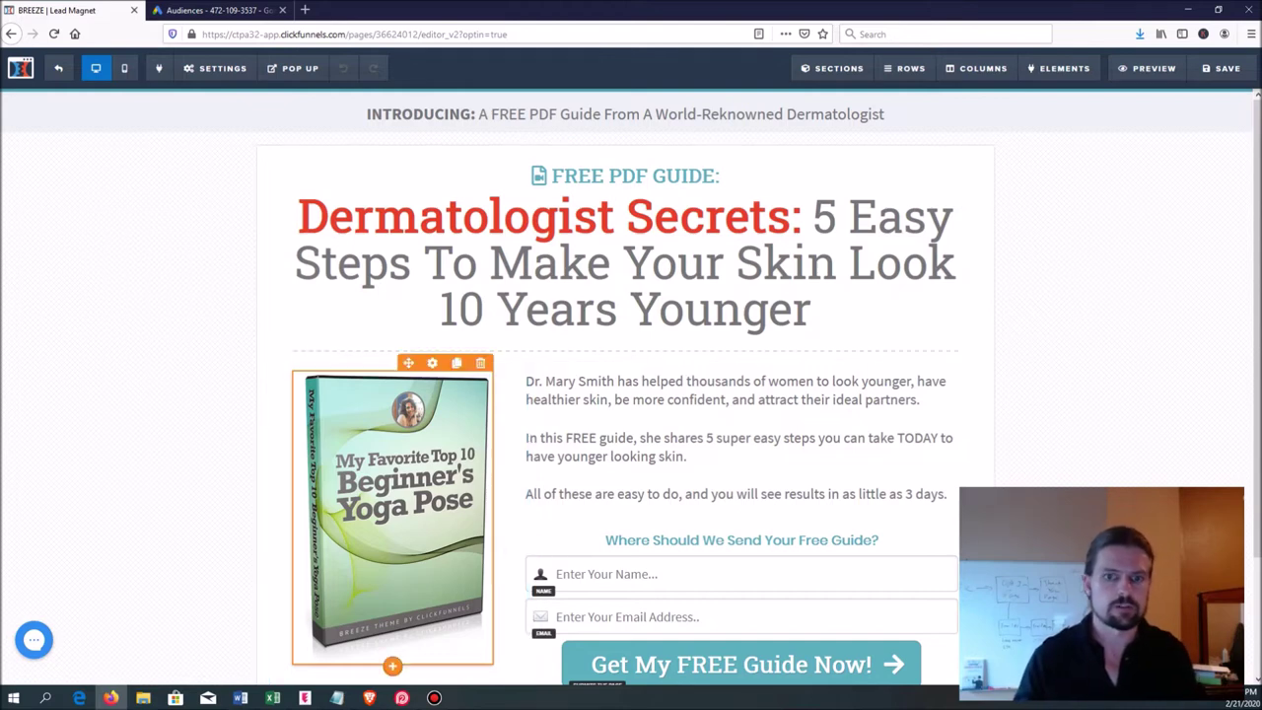
left_click(215, 68)
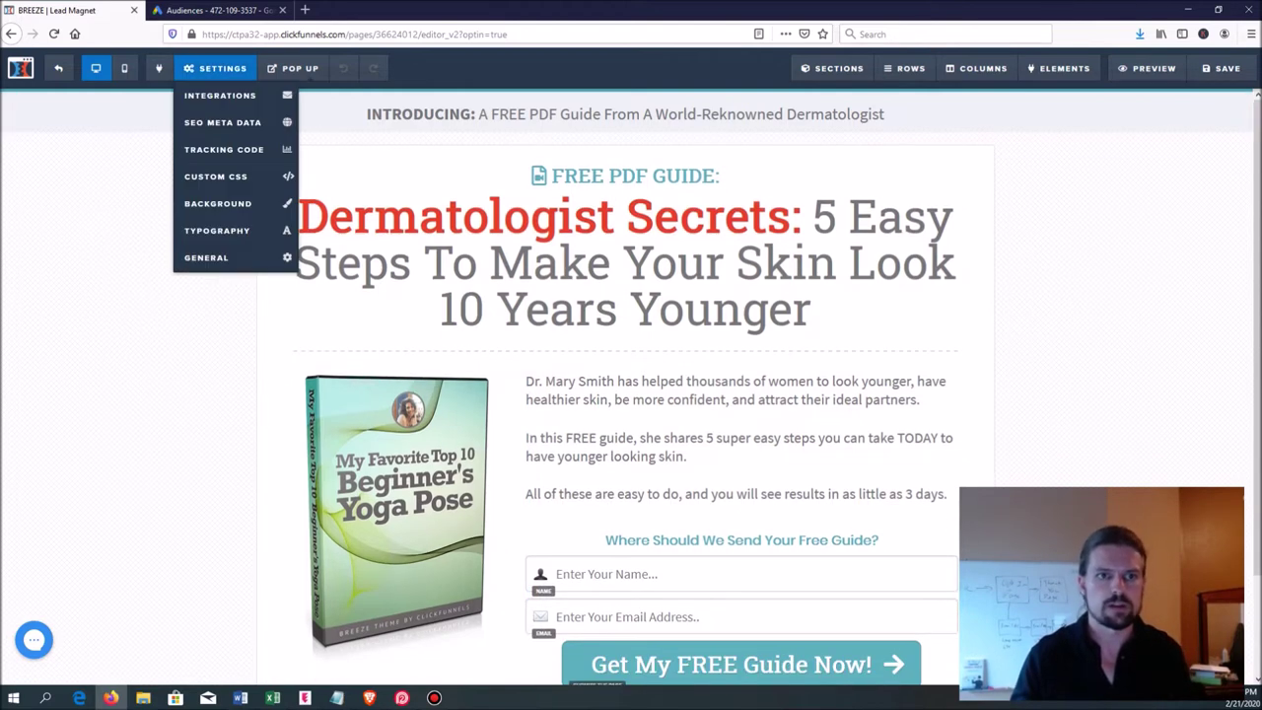
left_click(220, 95)
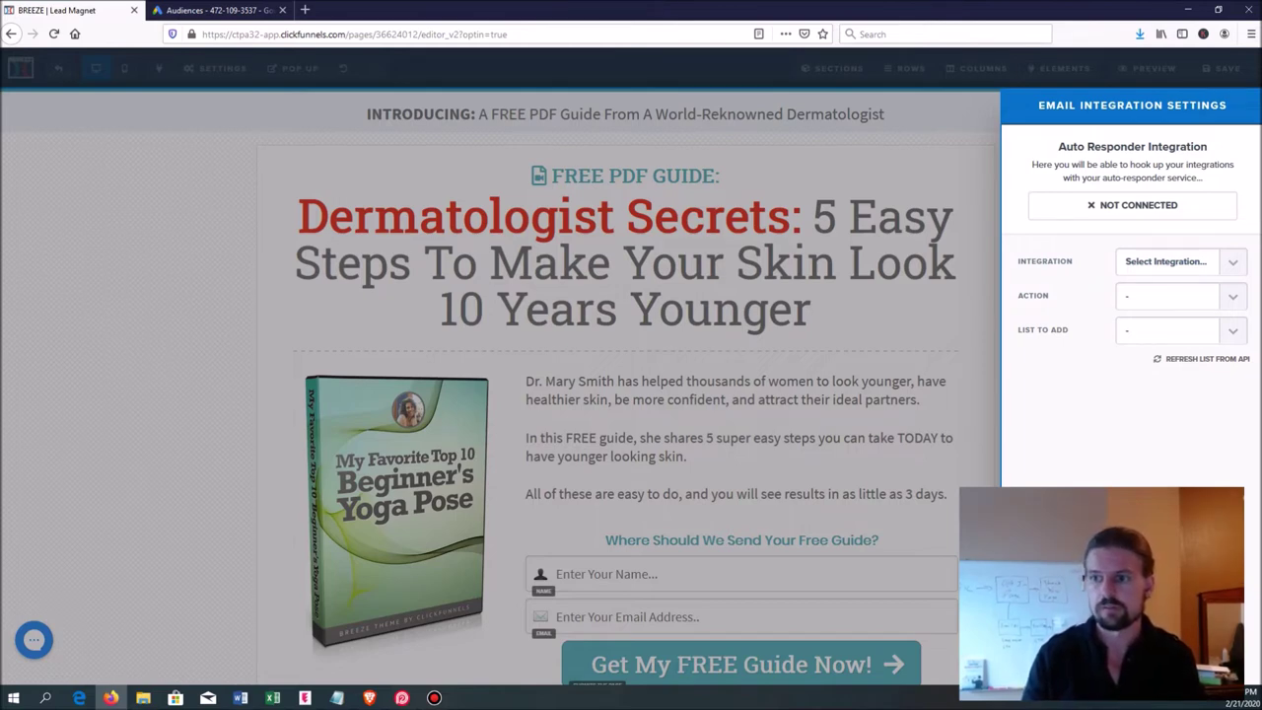
left_click(1180, 261)
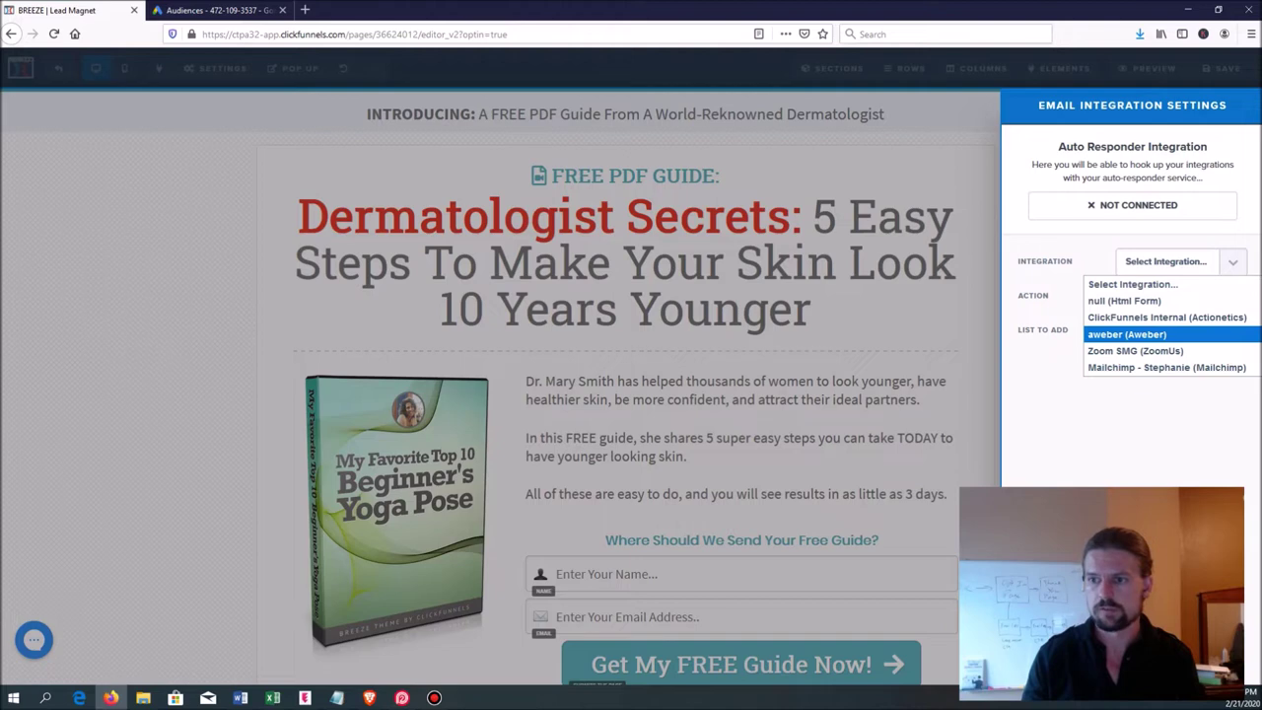
key("Return")
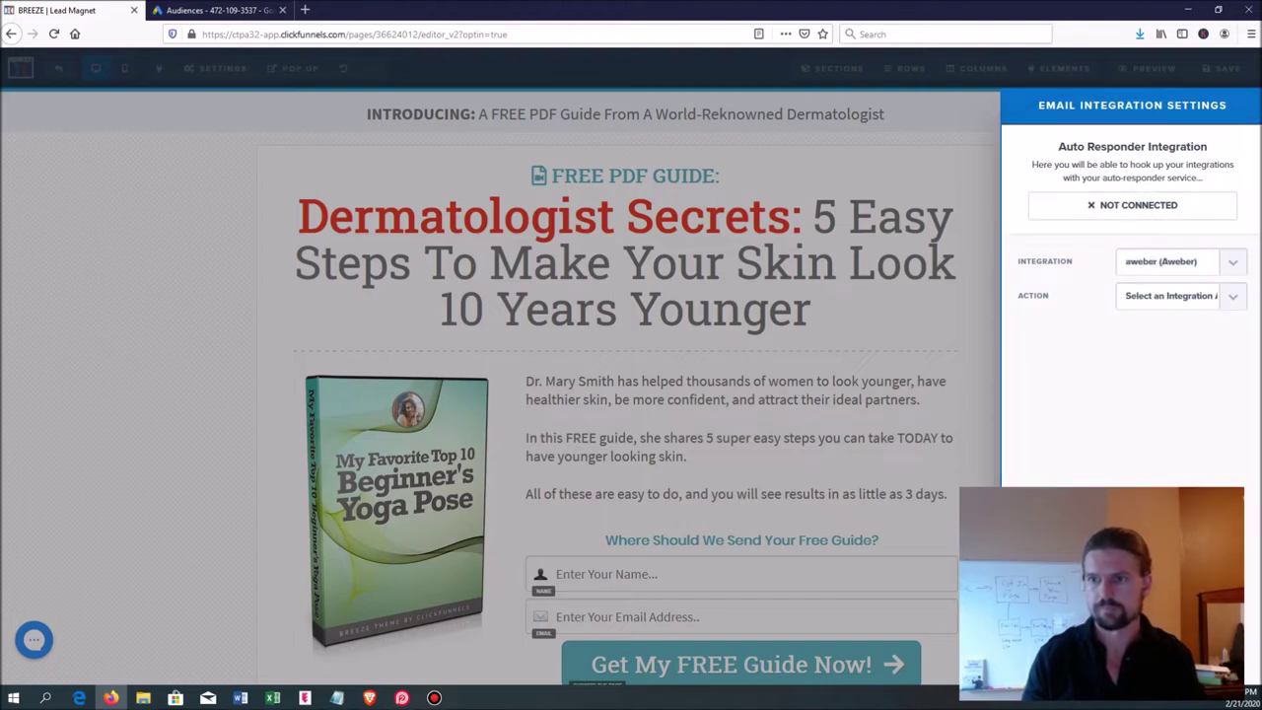
- Set the action to Integrate Existing Form using the Dermatologist Secrets list
left_click(1180, 296)
key("Down")
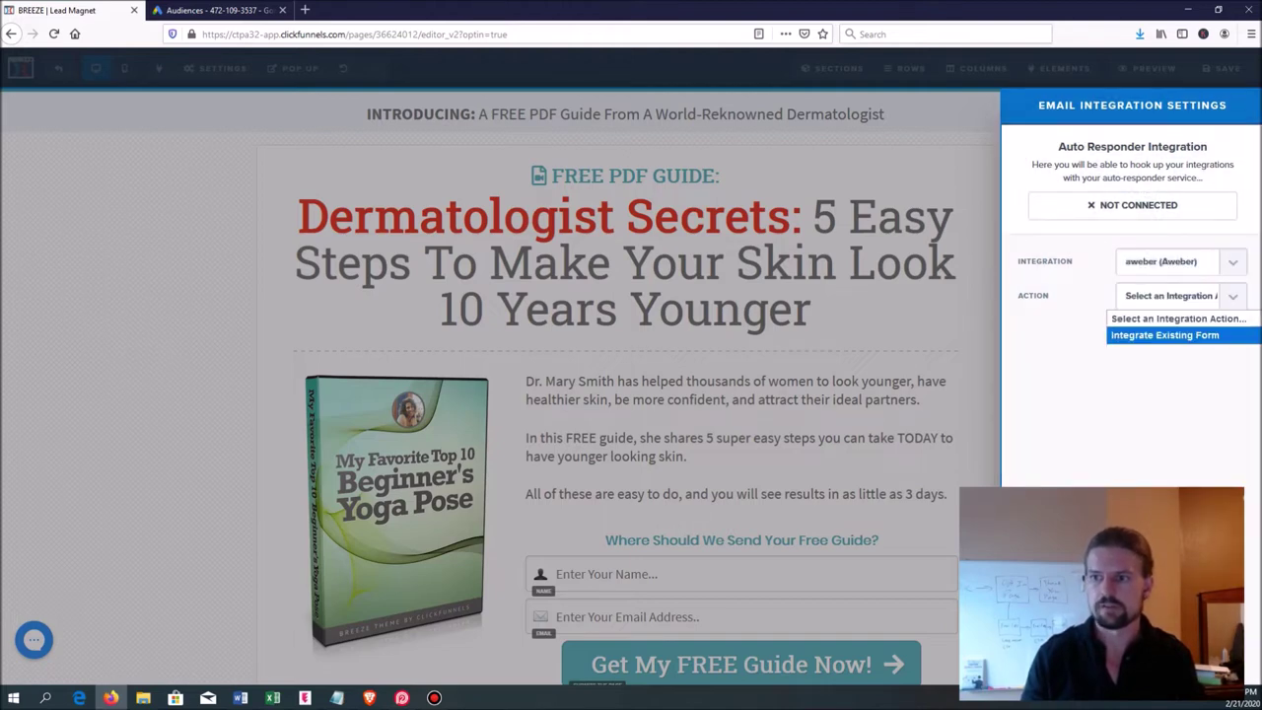
key("Return")
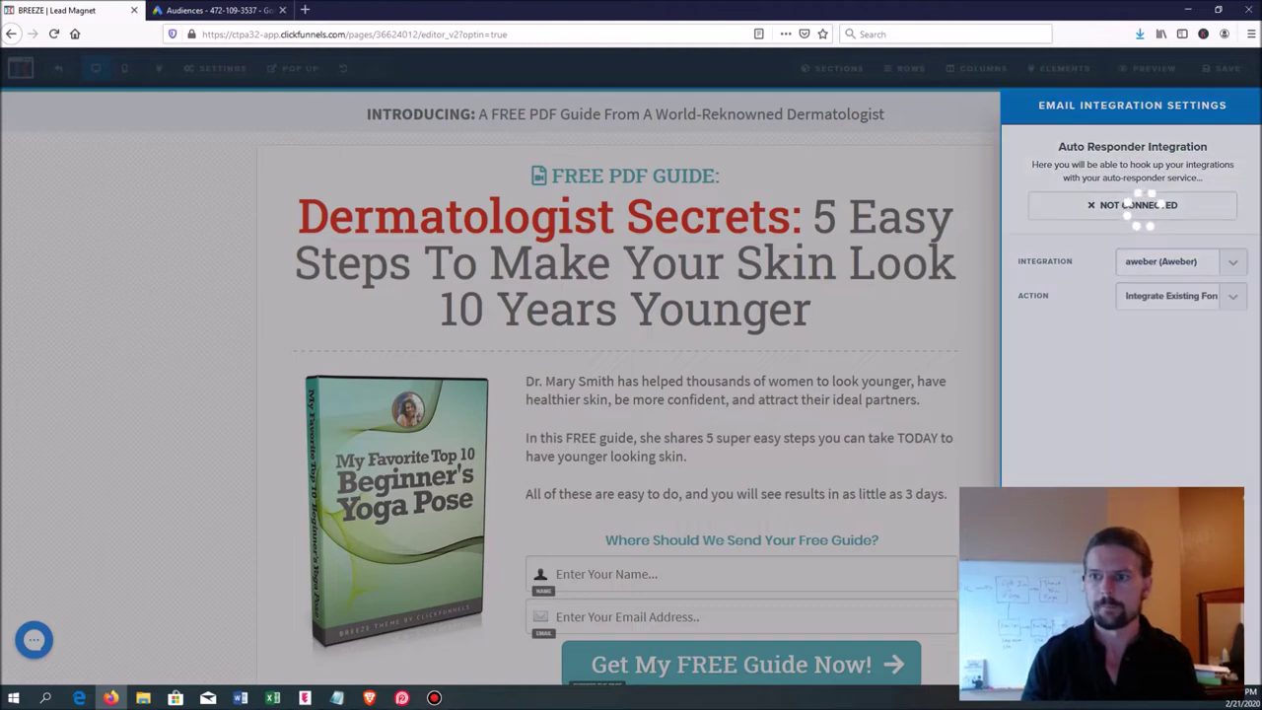
left_click(1173, 329)
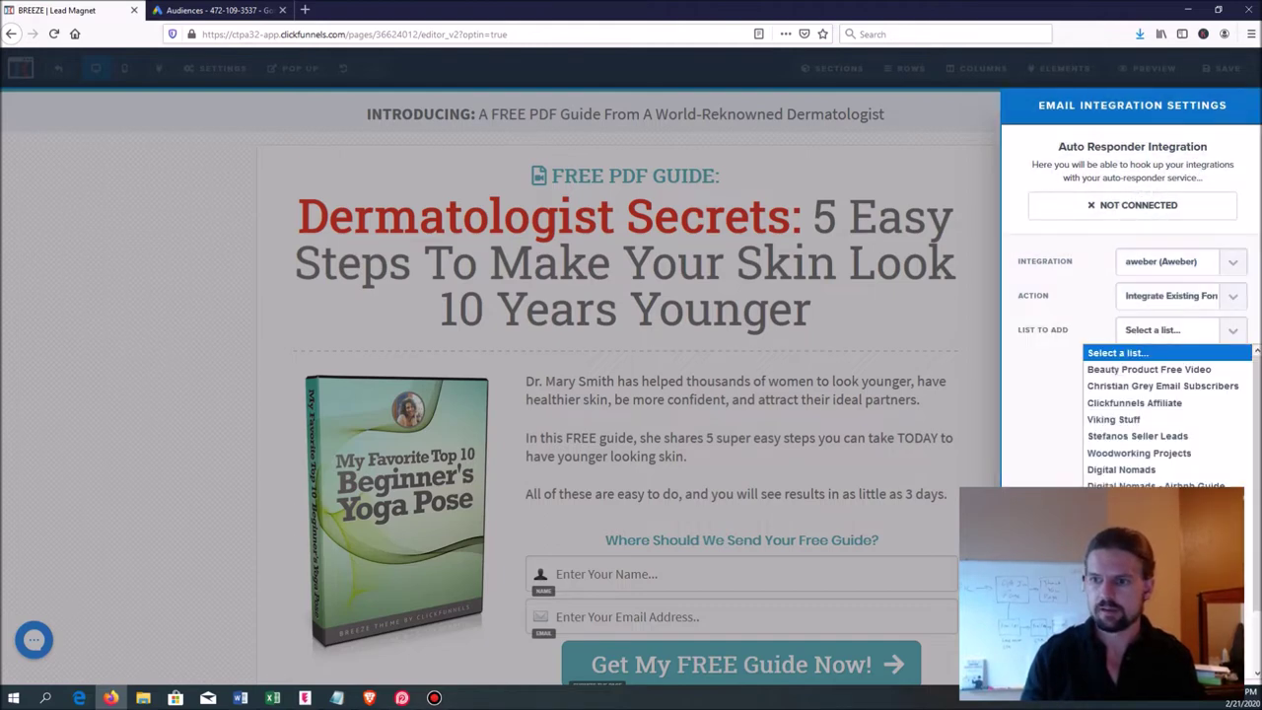
key("Down")
key("Down")
key("Down")
key("Down")
key("Down")
key("Down")
key("Down")
key("Down")
key("Down")
key("Down")
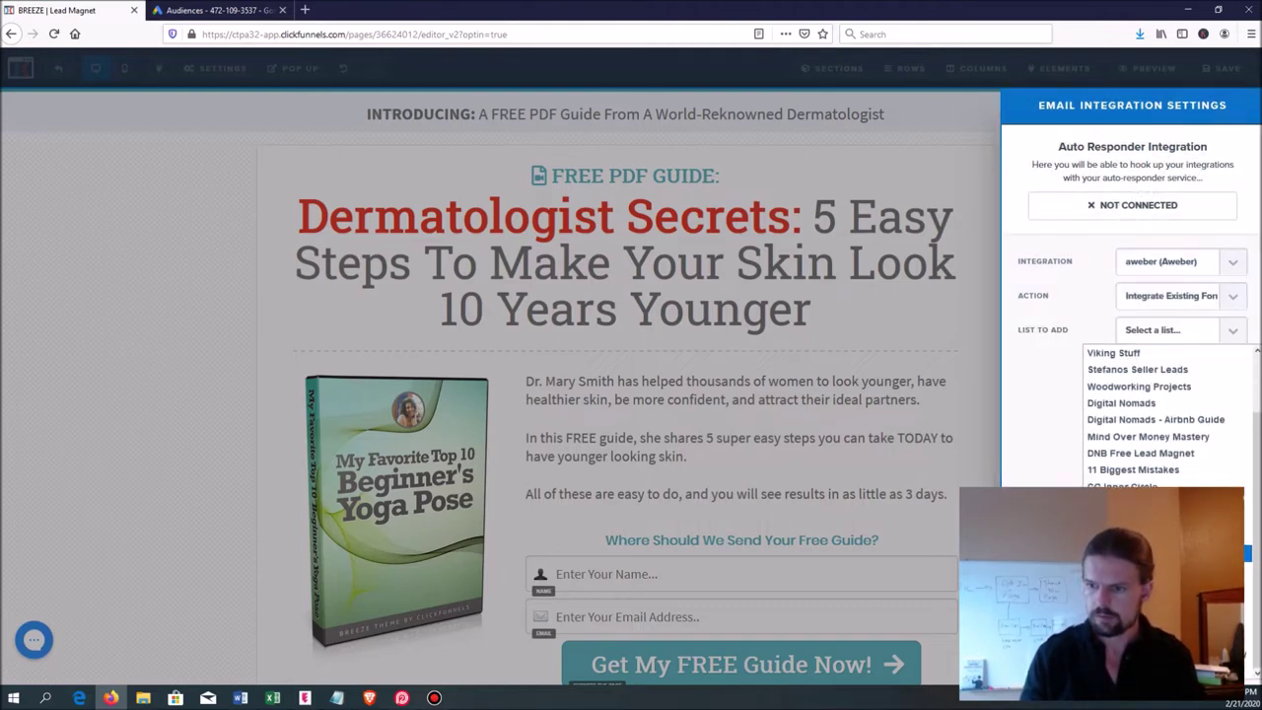
key("Return")
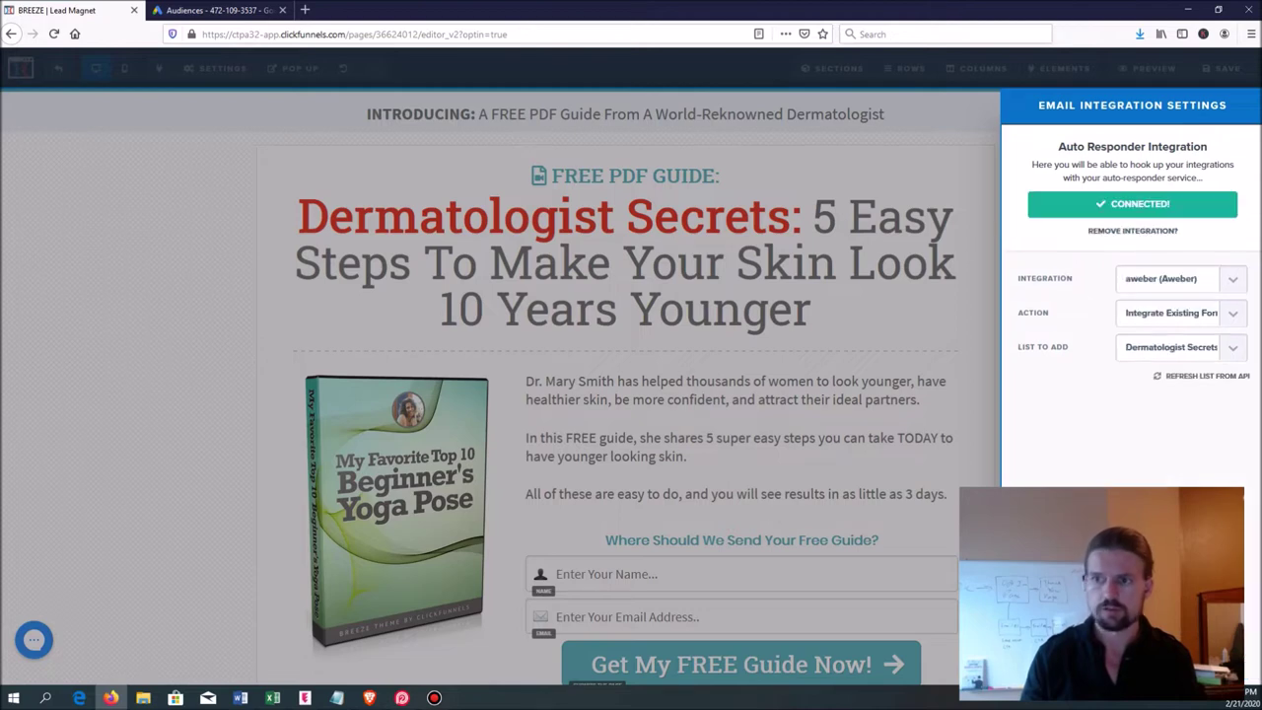
left_click(931, 314)
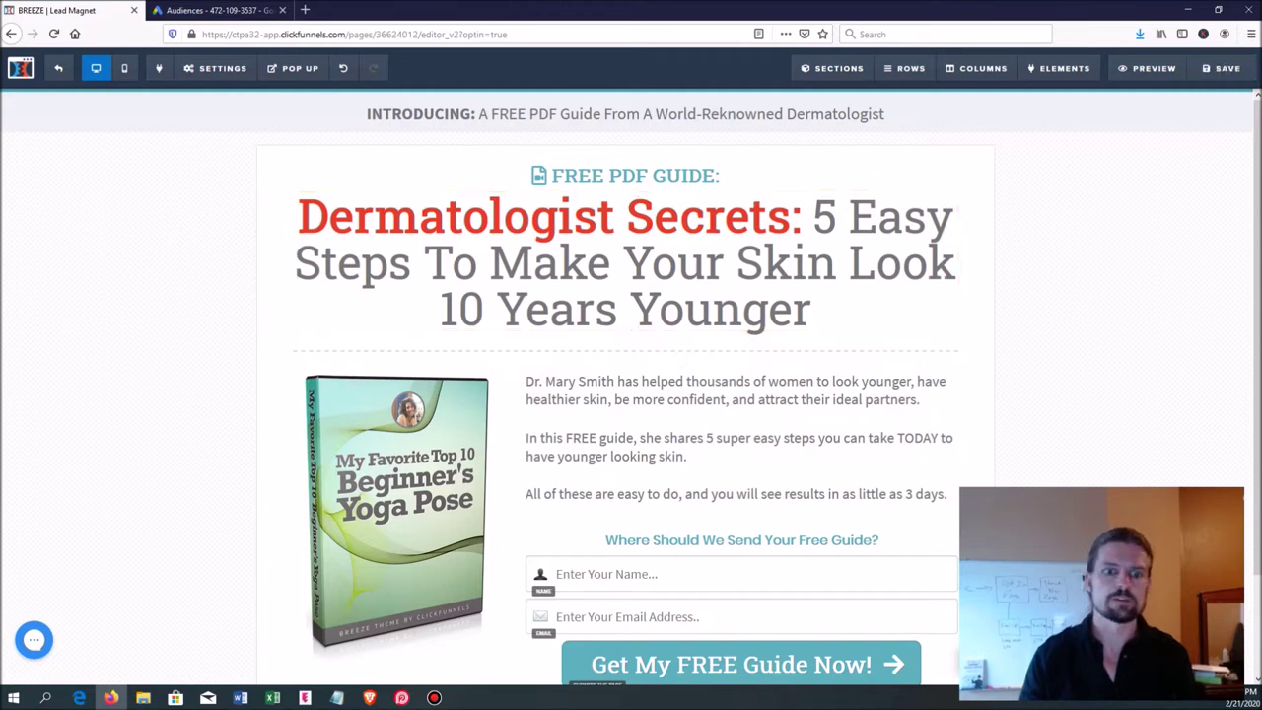
- Scroll to the Lead Magnet page's opt-in form, then return to AWeber
scroll(631, 386, "down", 2)
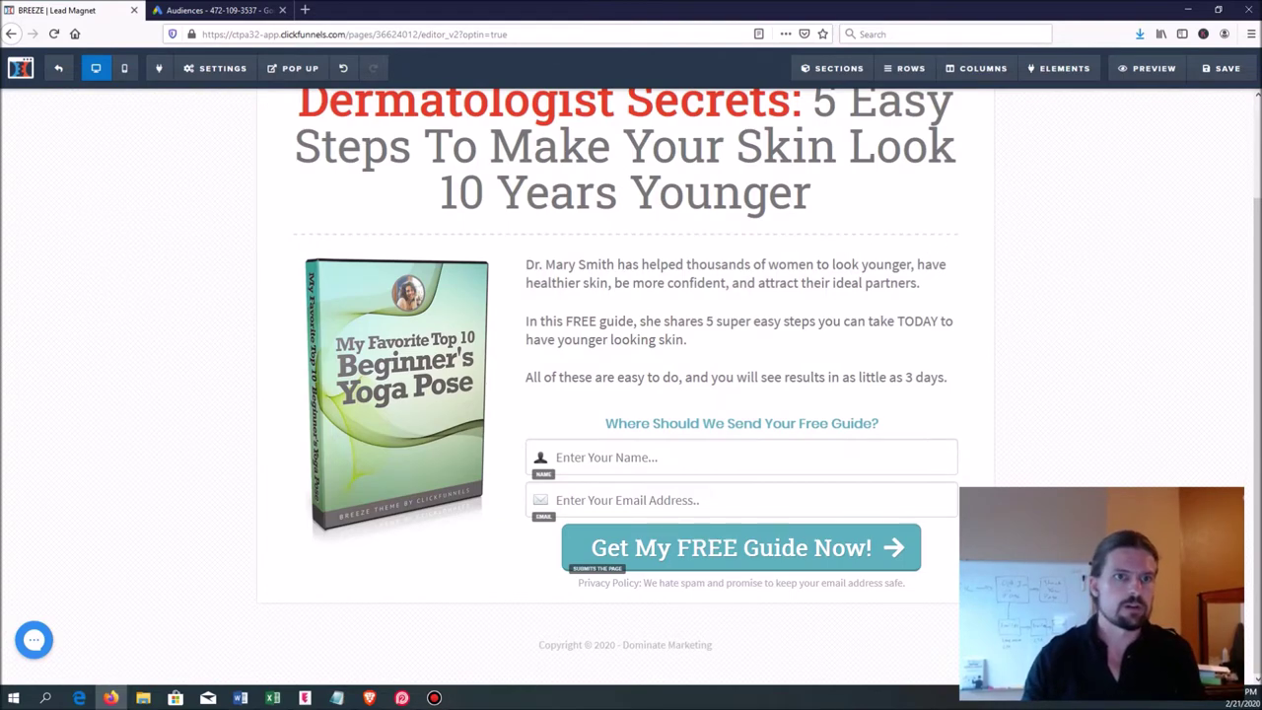
key("alt+Tab")
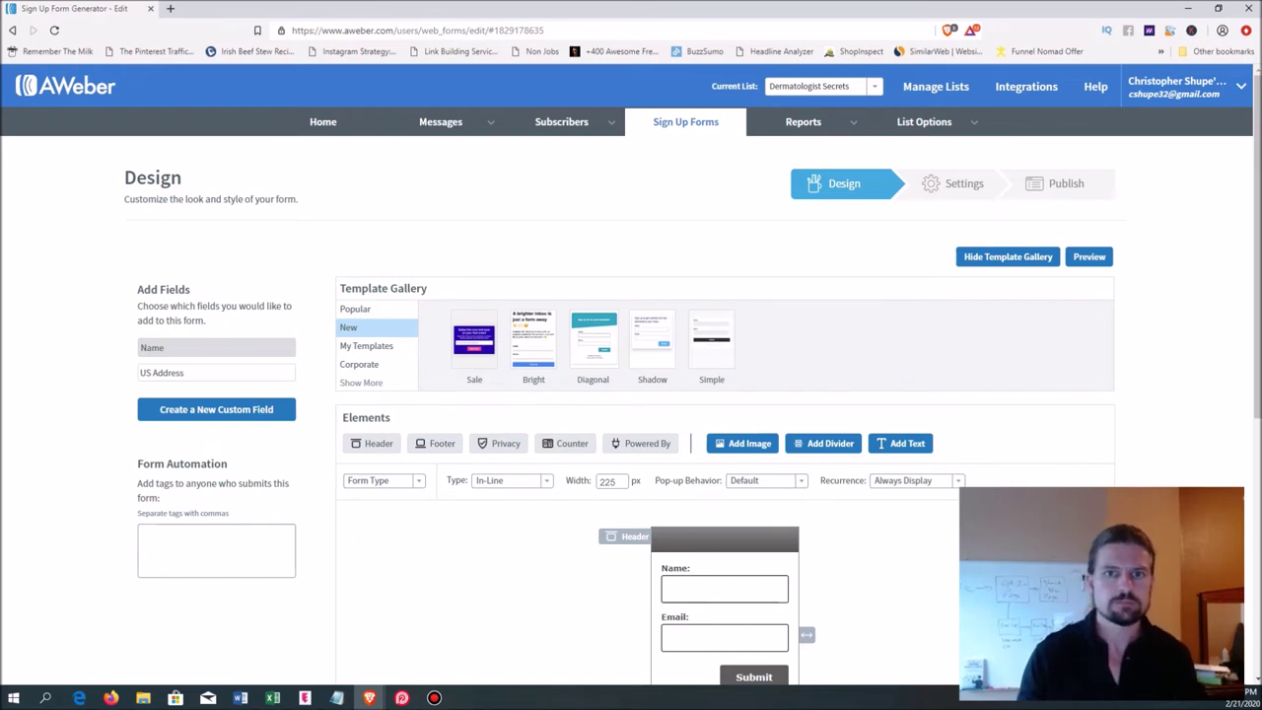
- Open Follow Up Series from the Messages menu for the Dermatologist Secrets list
mouse_move(441, 121)
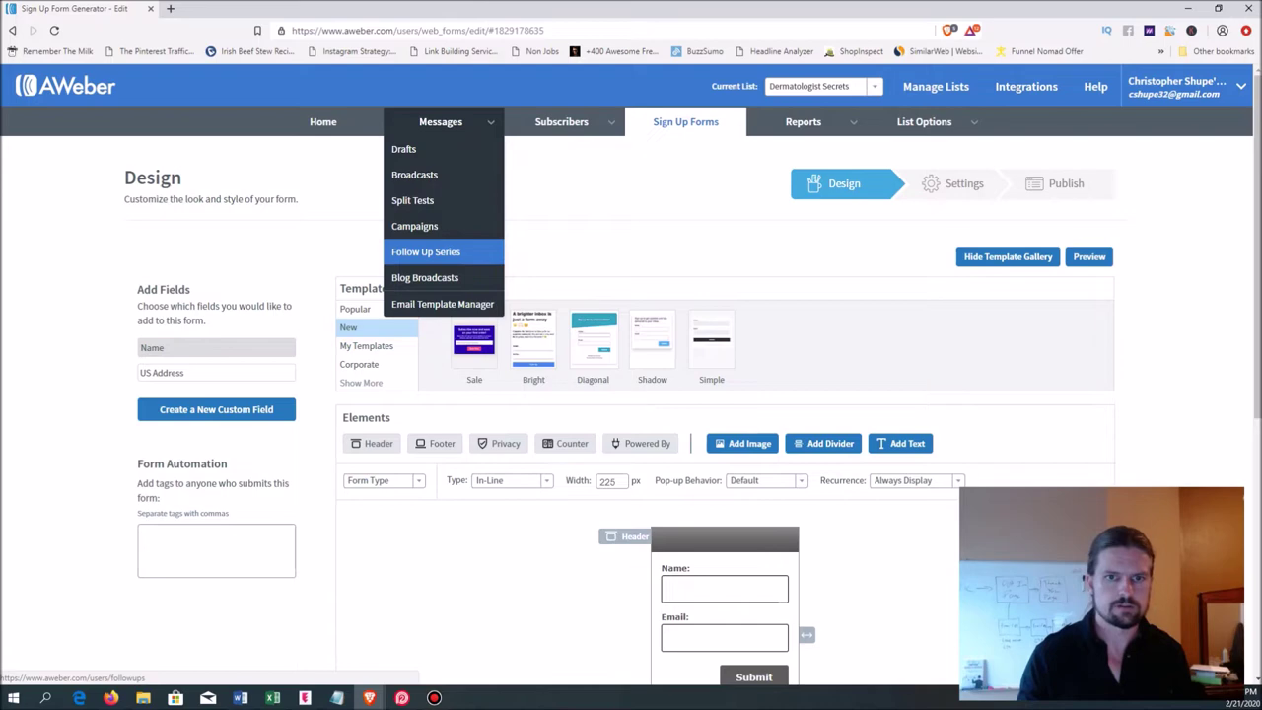
left_click(426, 252)
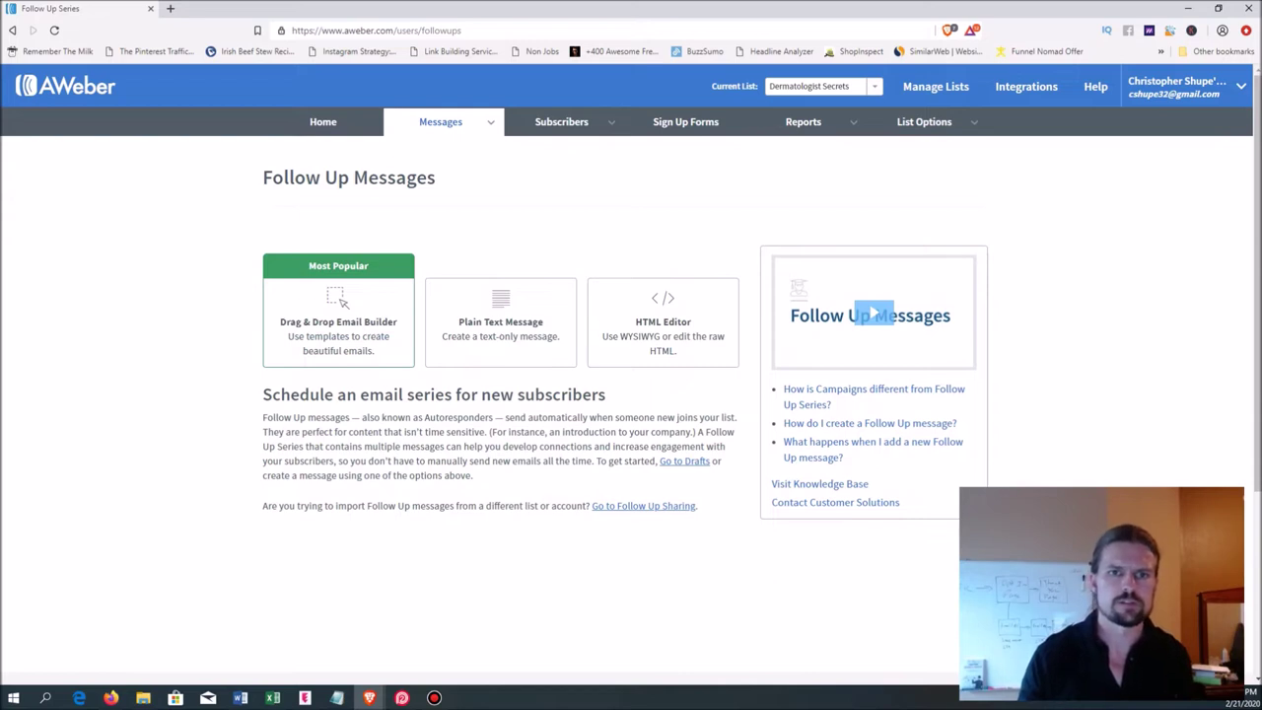
mouse_move(441, 121)
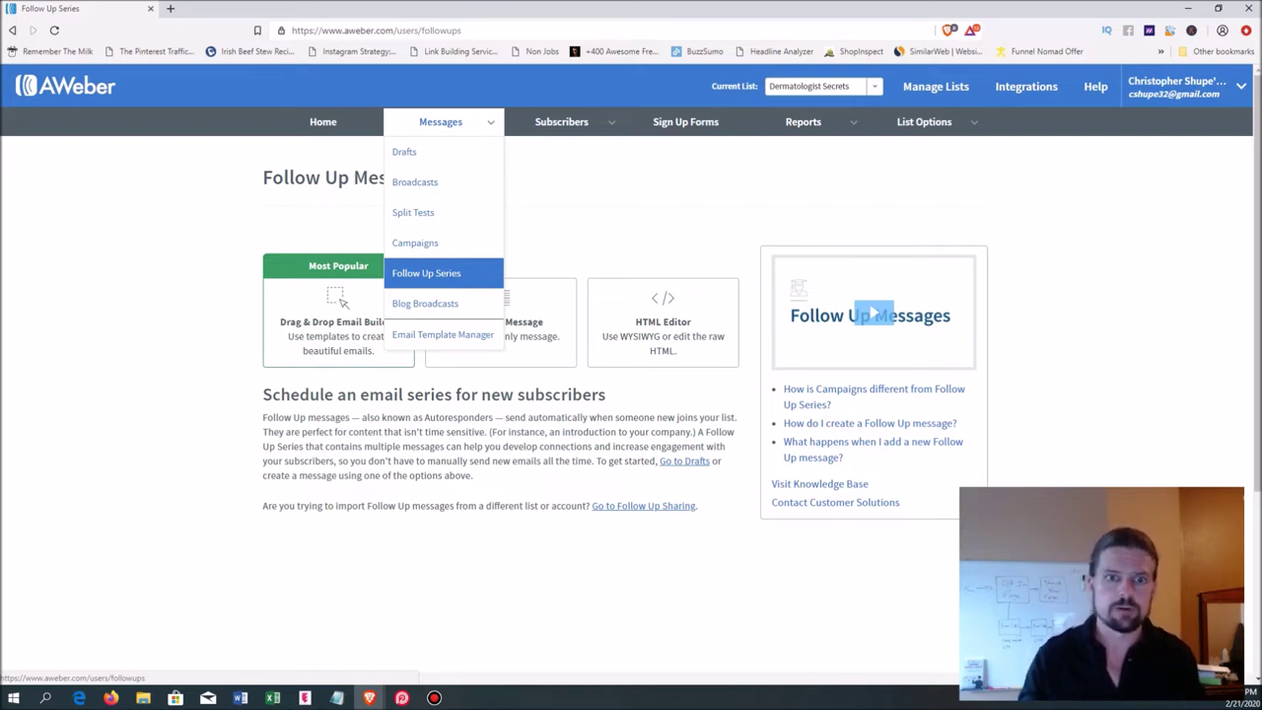
left_click(426, 273)
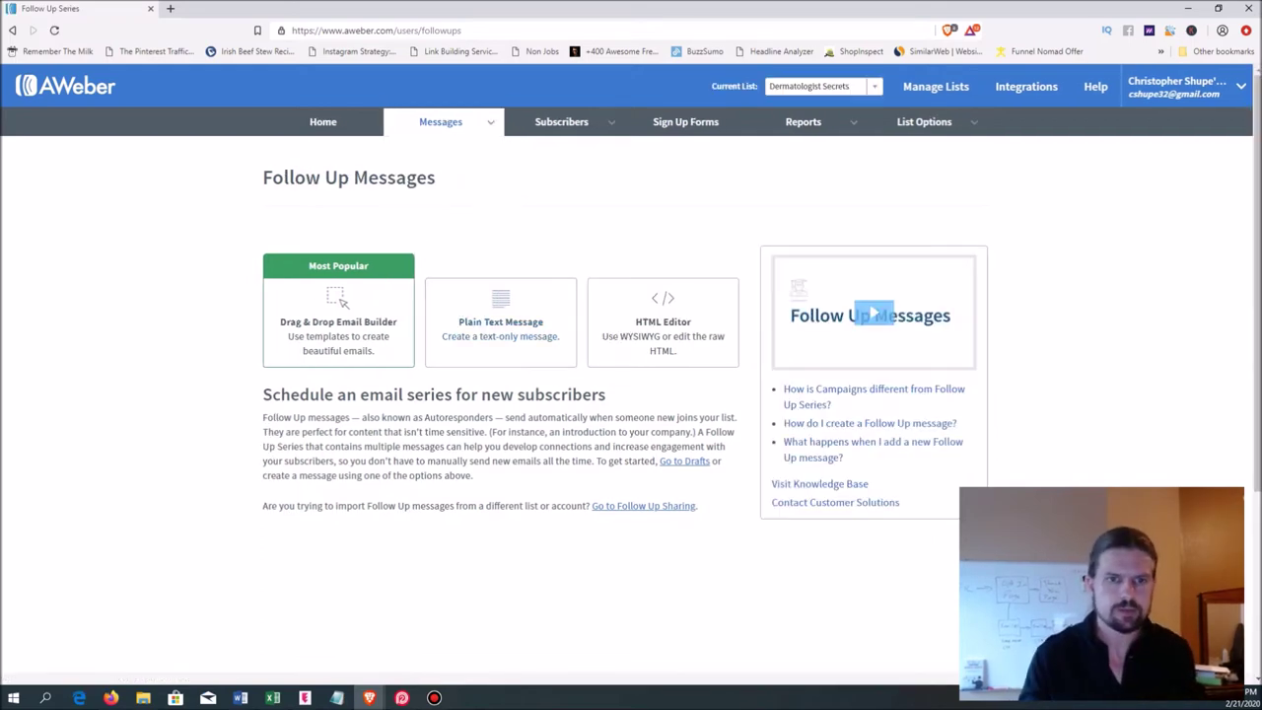
scroll(631, 374, "down", 5)
scroll(631, 374, "up", 5)
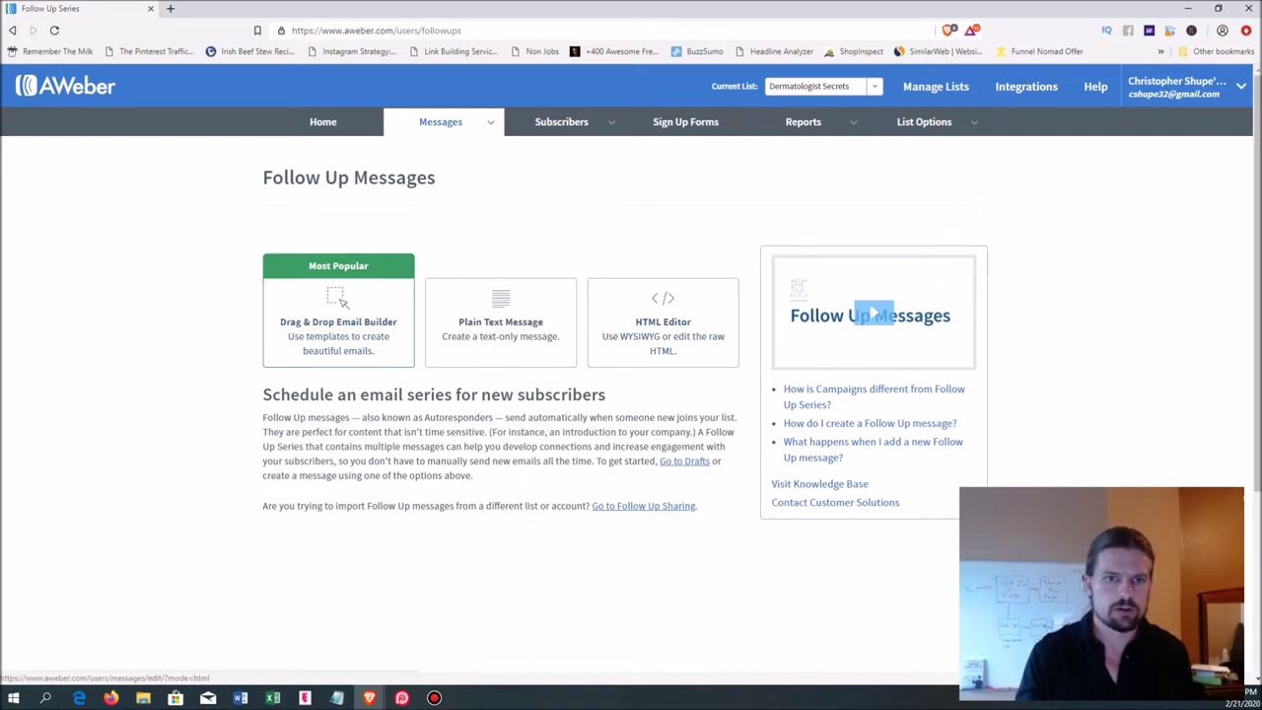
- Start a Drag & Drop email titled 'Here it is! Dermatology Secrets: The 5 Best Ways To Younger Looking Skin'
left_click(340, 303)
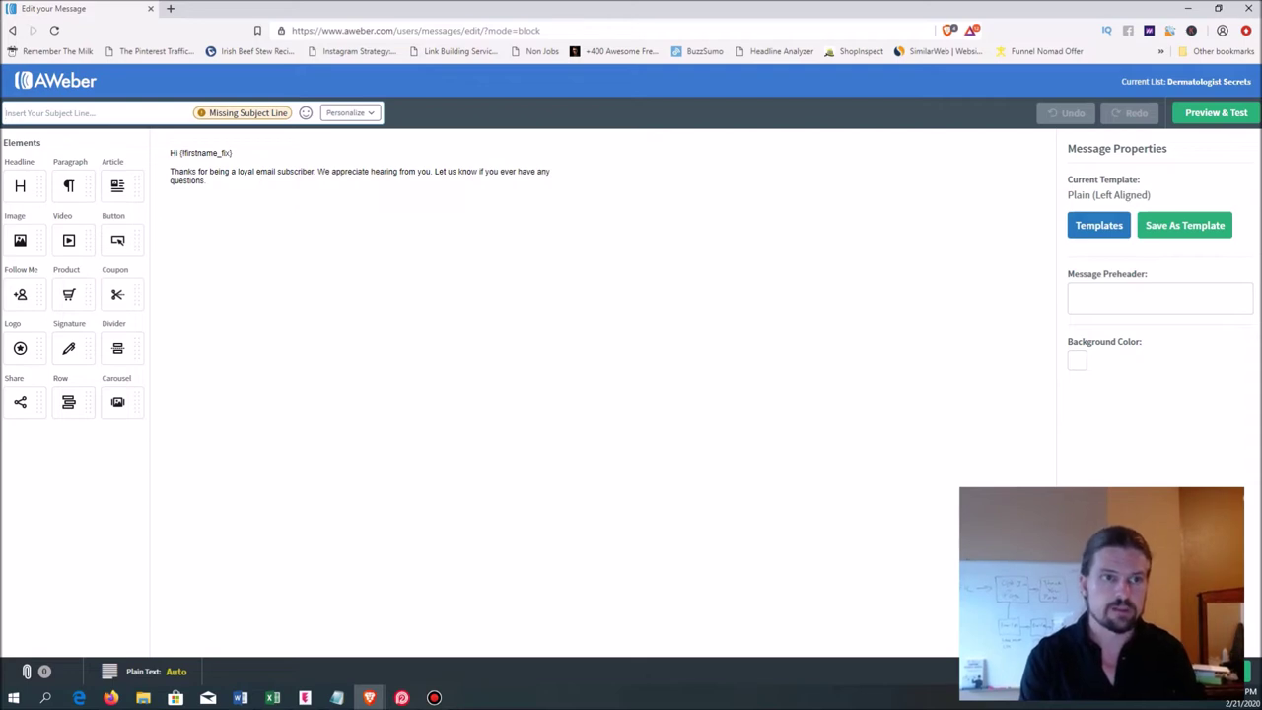
type("Here it is!")
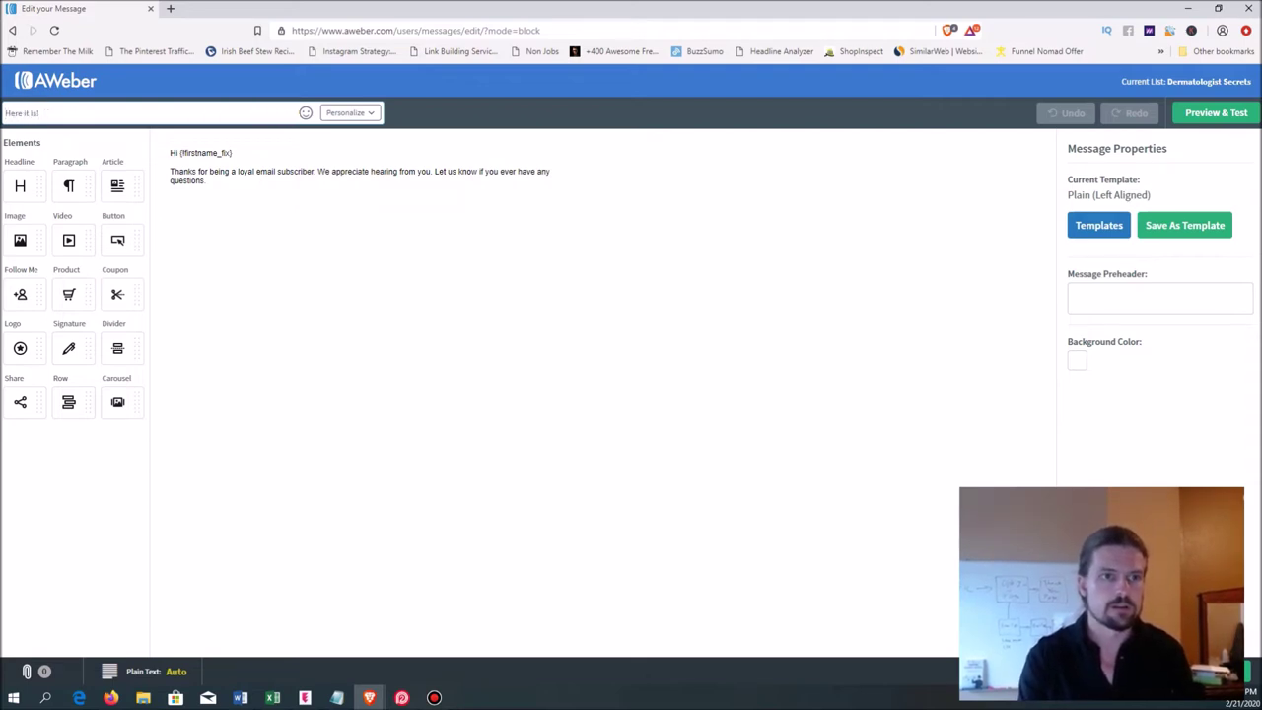
type(" Dermatology ")
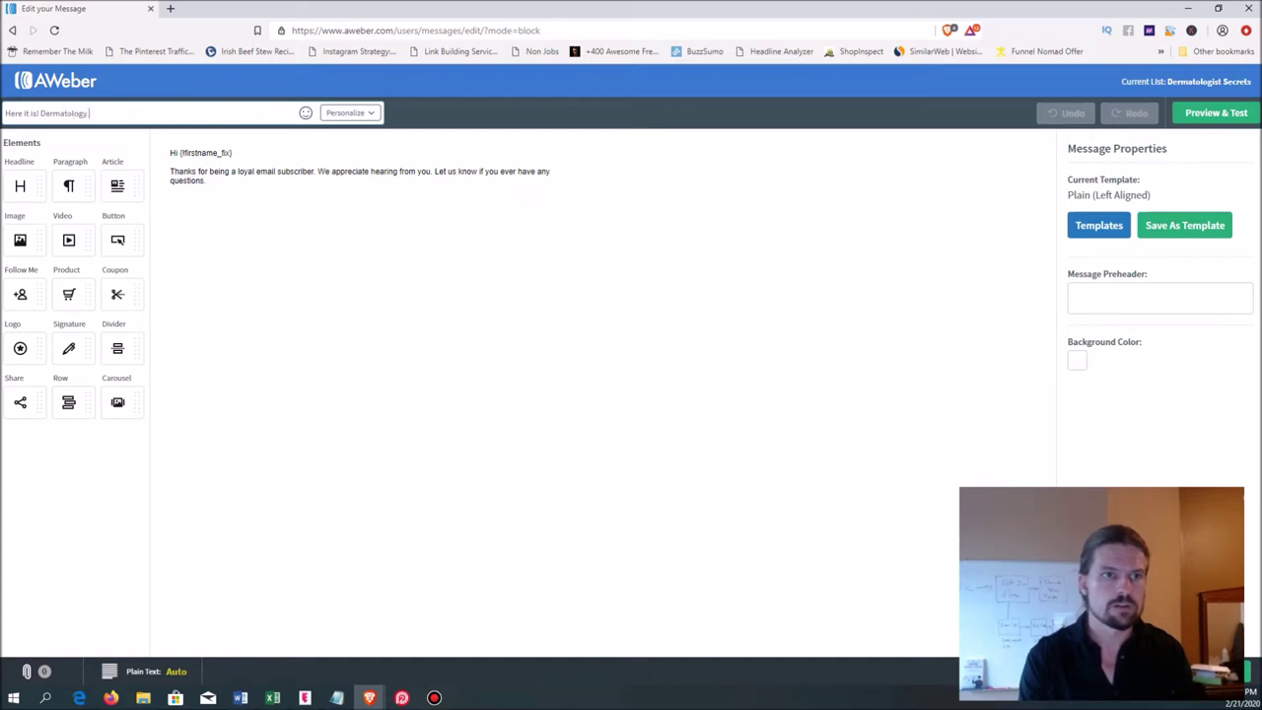
type("Secrets: The 5 Best Ways To Younger Looking Skin")
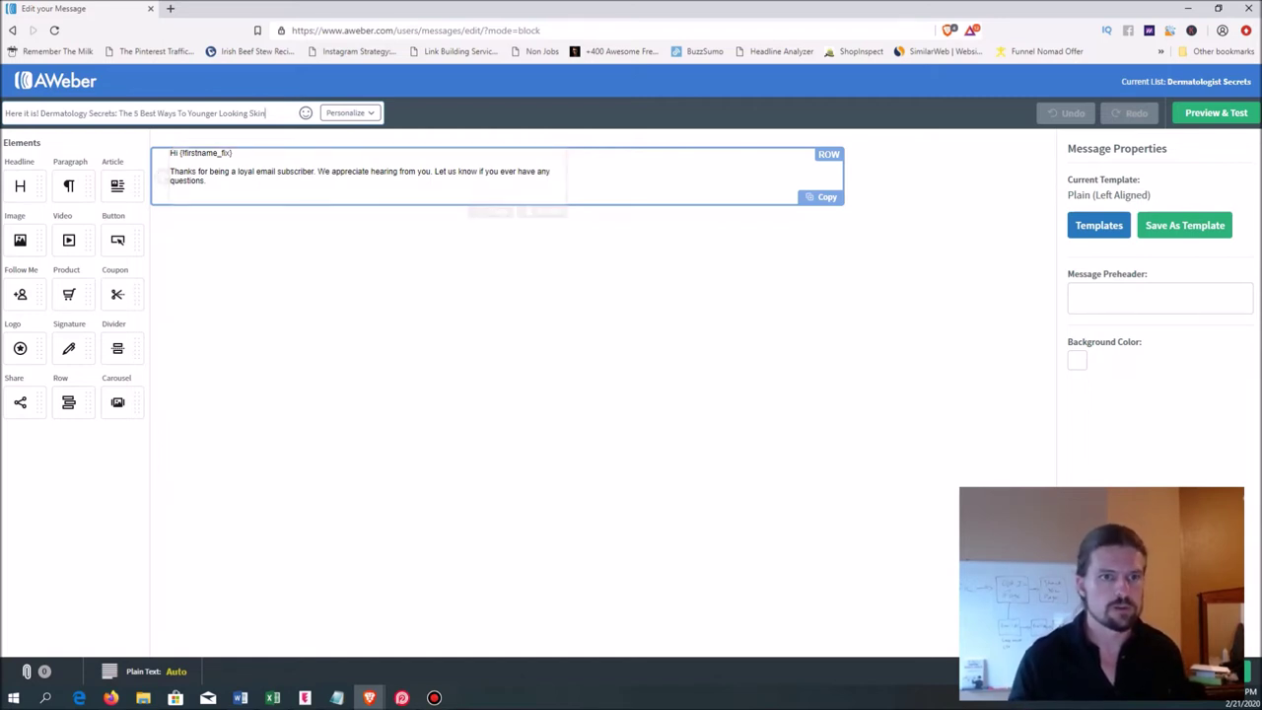
left_click(233, 154)
- Delete the old greeting line and type 'Hey' on a new line above the paragraph
left_click_drag(233, 154, 180, 154)
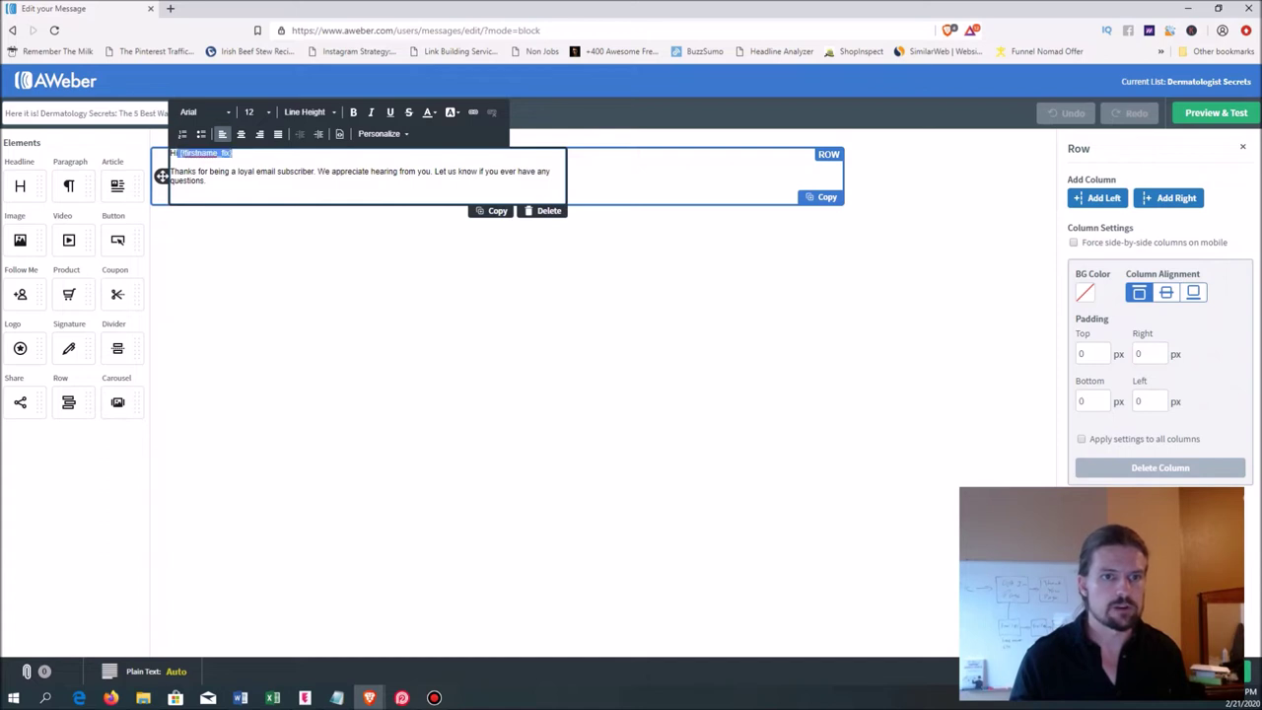
key("BackSpace")
key("BackSpace")
key("BackSpace")
key("BackSpace")
key("BackSpace")
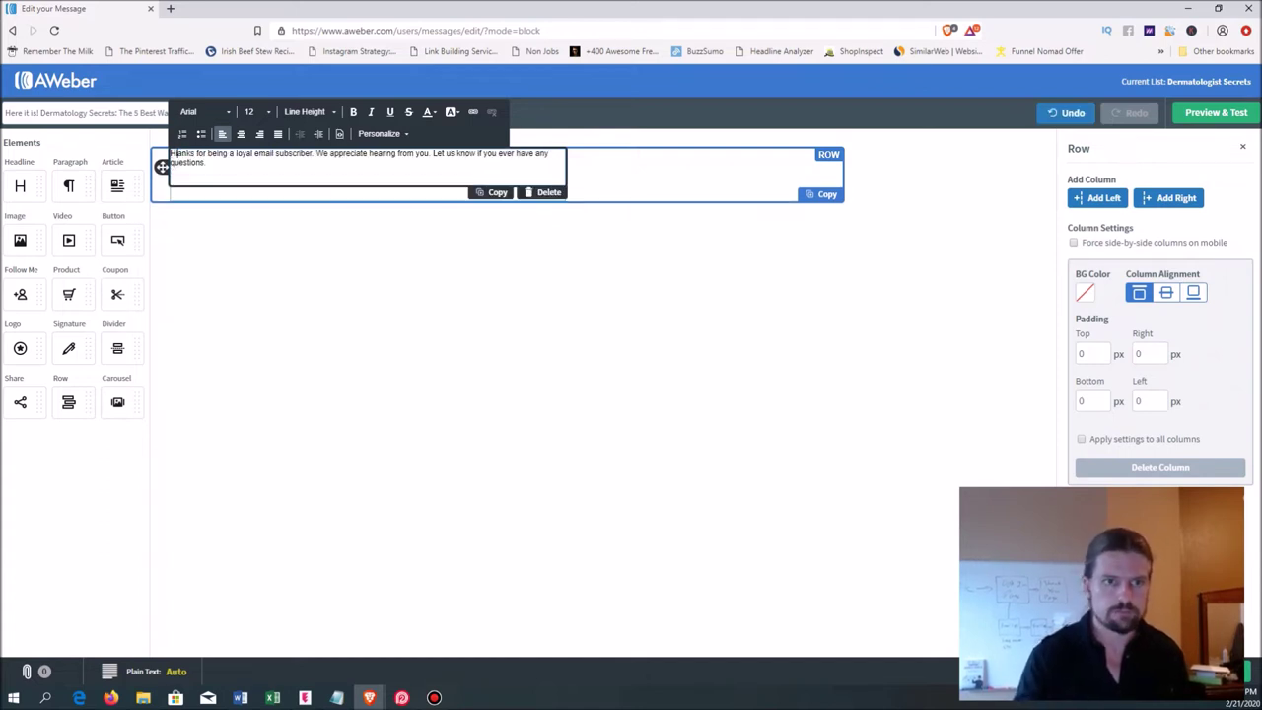
key("Return")
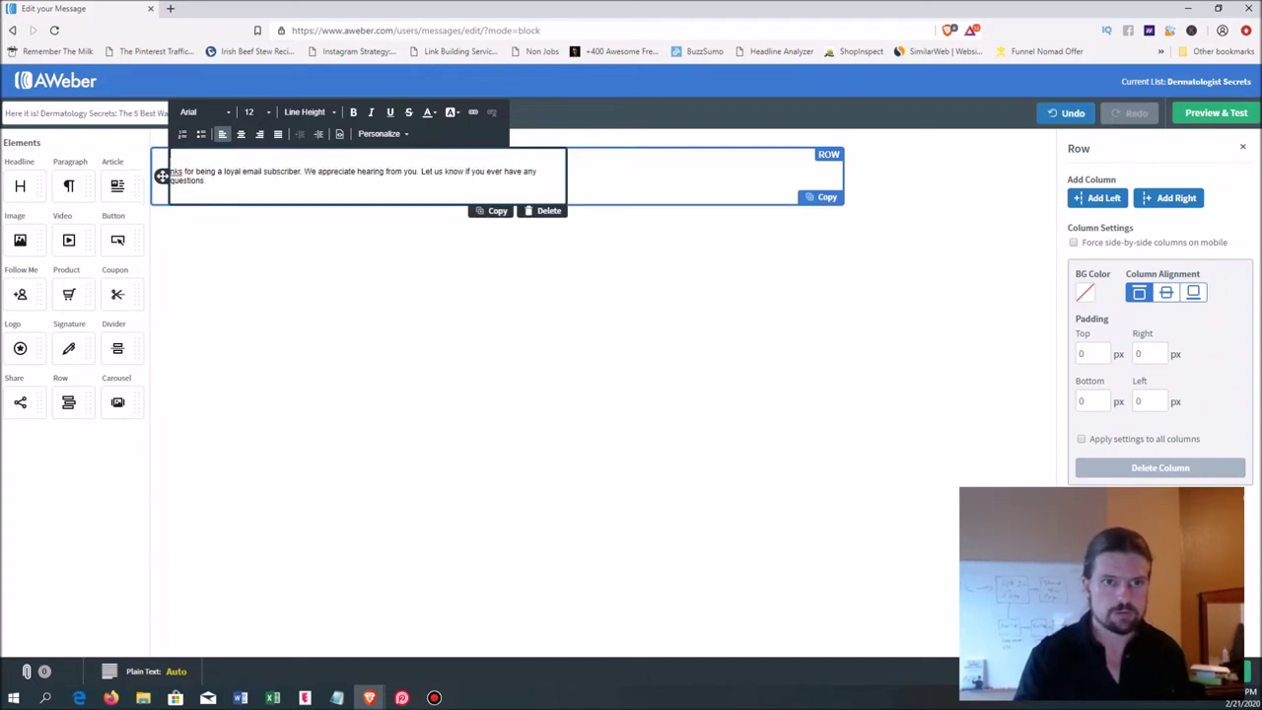
type("Hey")
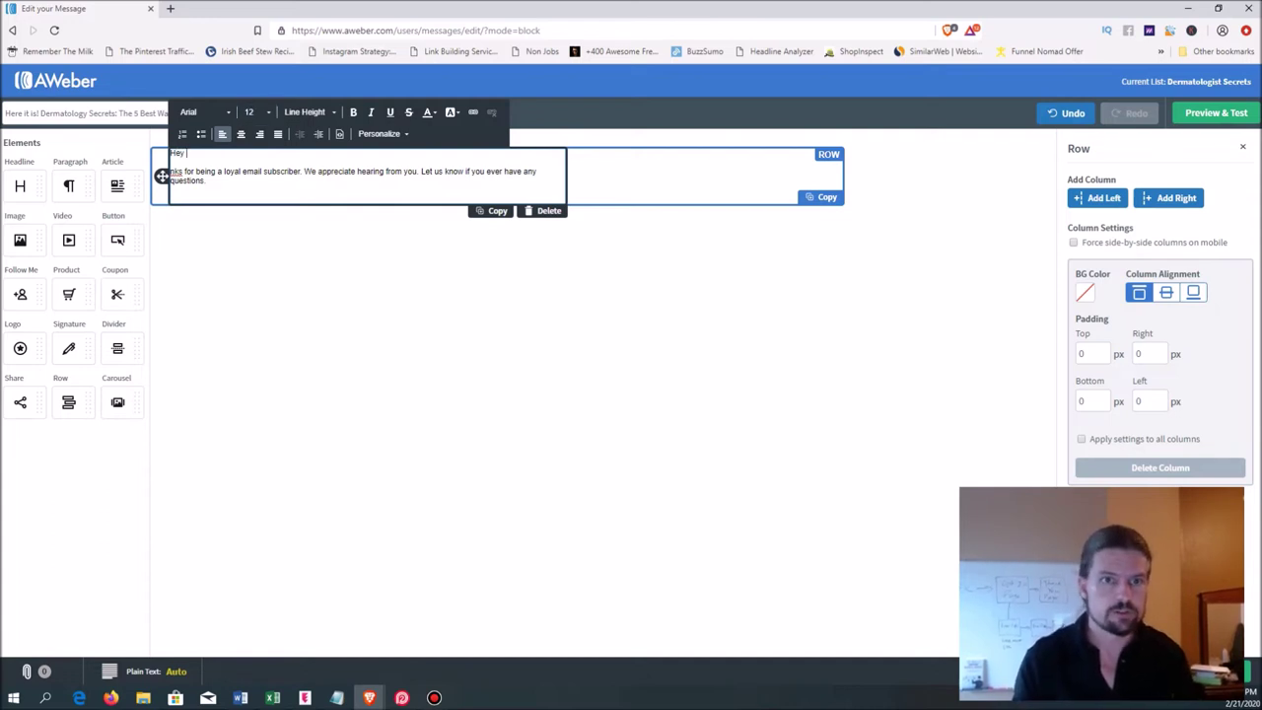
- Insert the subscriber's First Name field after 'Hey' and select the old thank-you paragraph
left_click(379, 133)
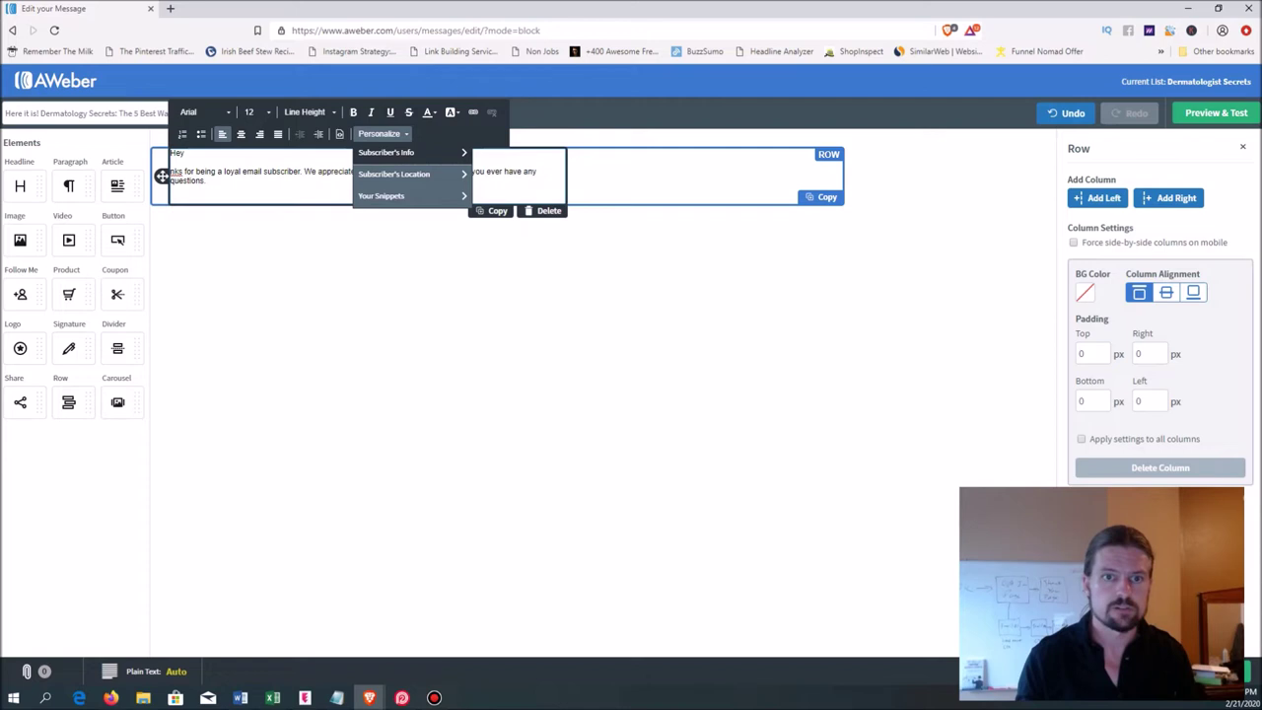
left_click(395, 154)
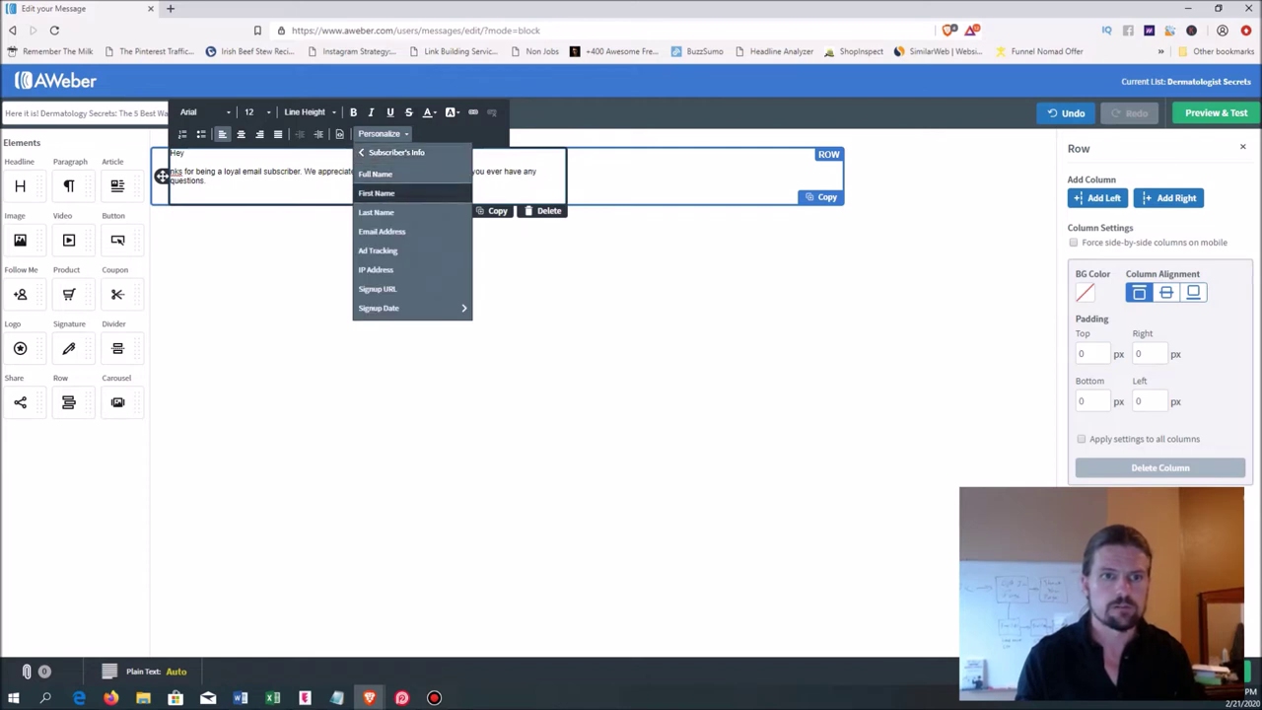
left_click(376, 193)
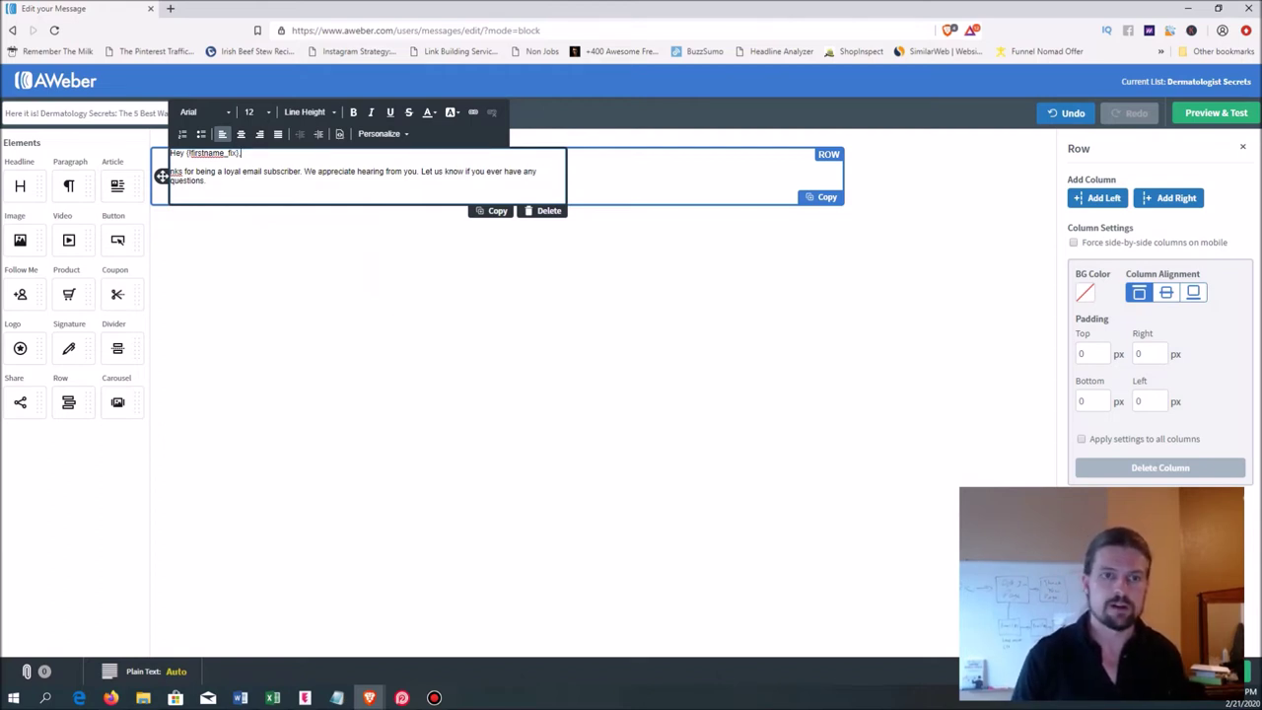
left_click(206, 180)
left_click_drag(206, 181, 170, 172)
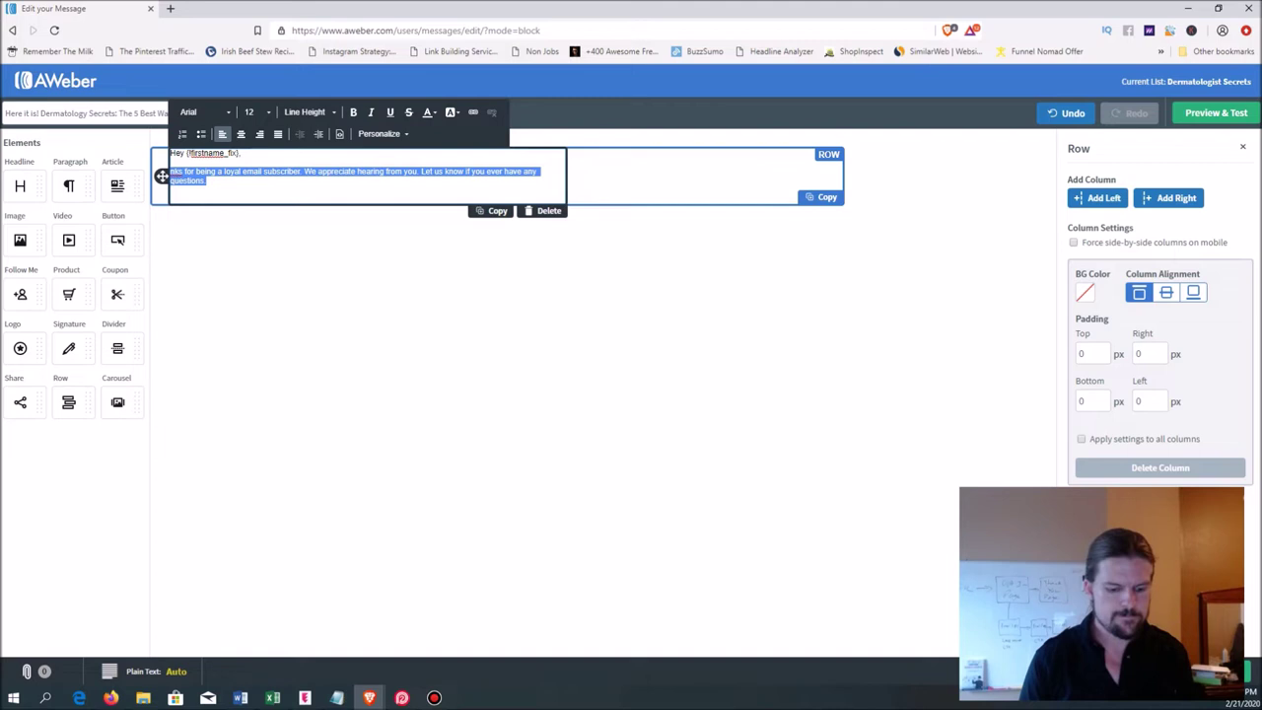
- Replace the old paragraph with 'Congratulations for signing up for your free copy of Dermatology Secrets.' and begin 'We've been'
type("Congrat")
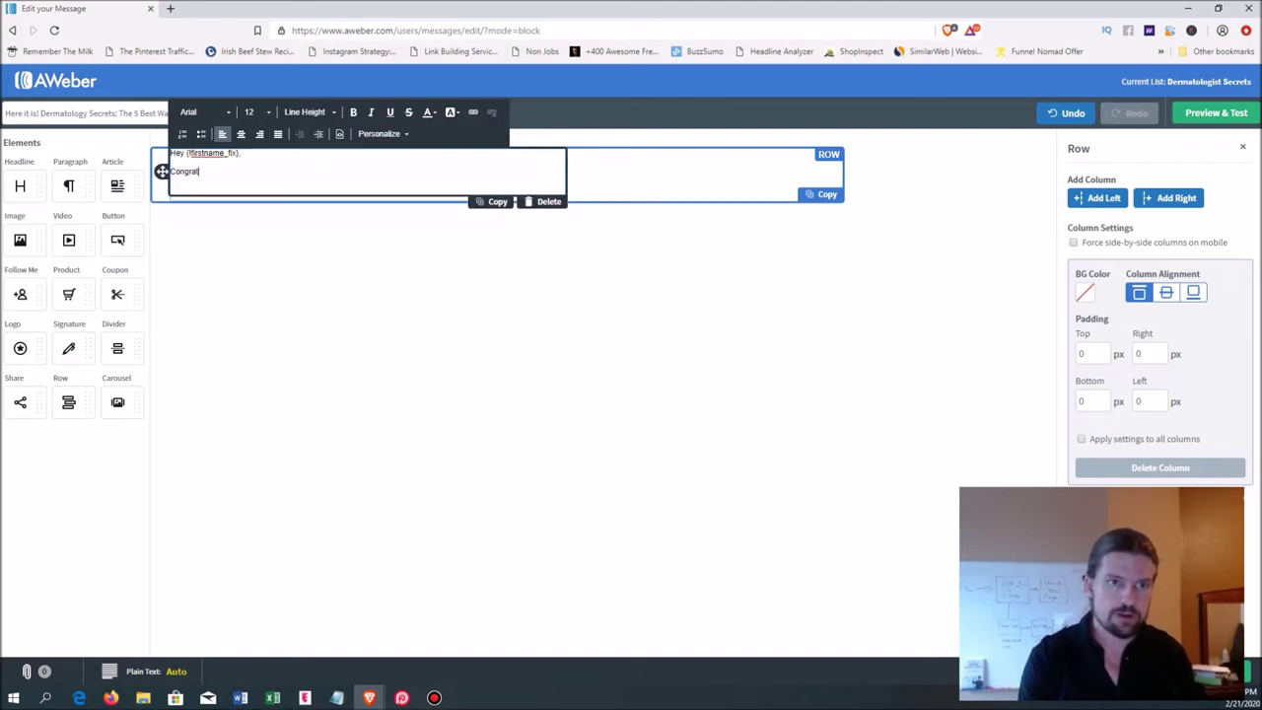
type("ulations for signing u")
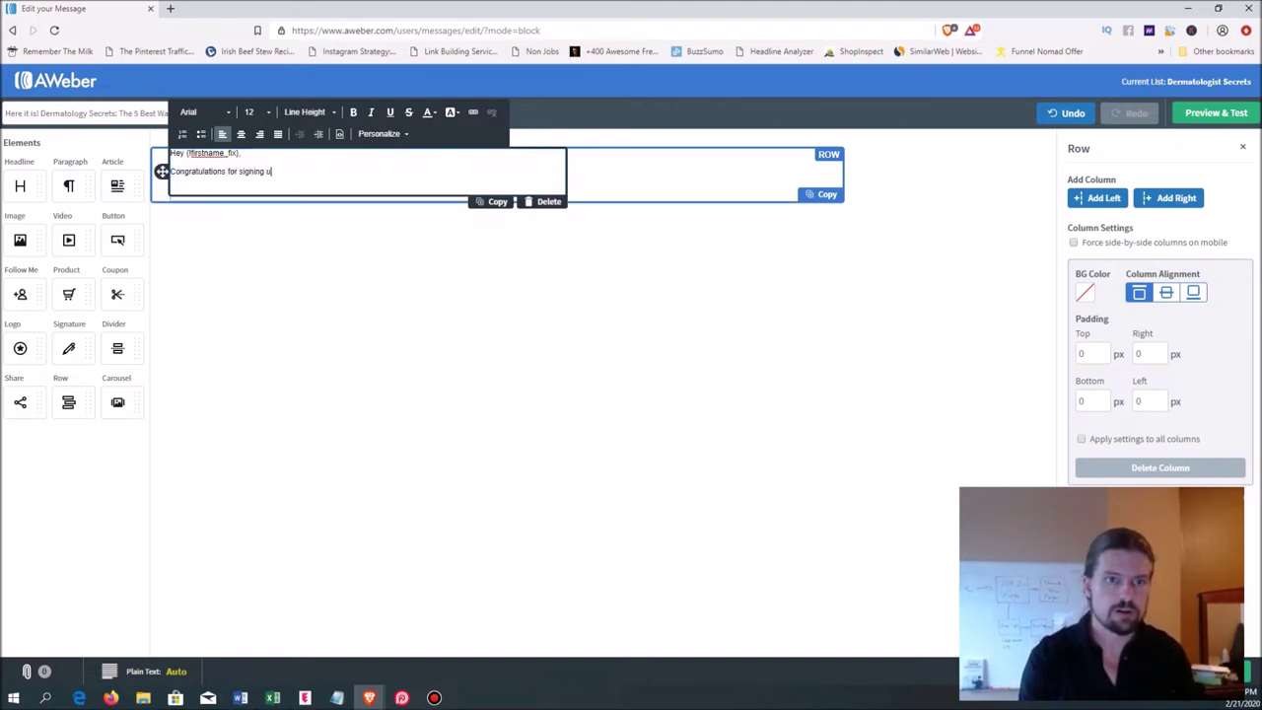
type("p for your free ")
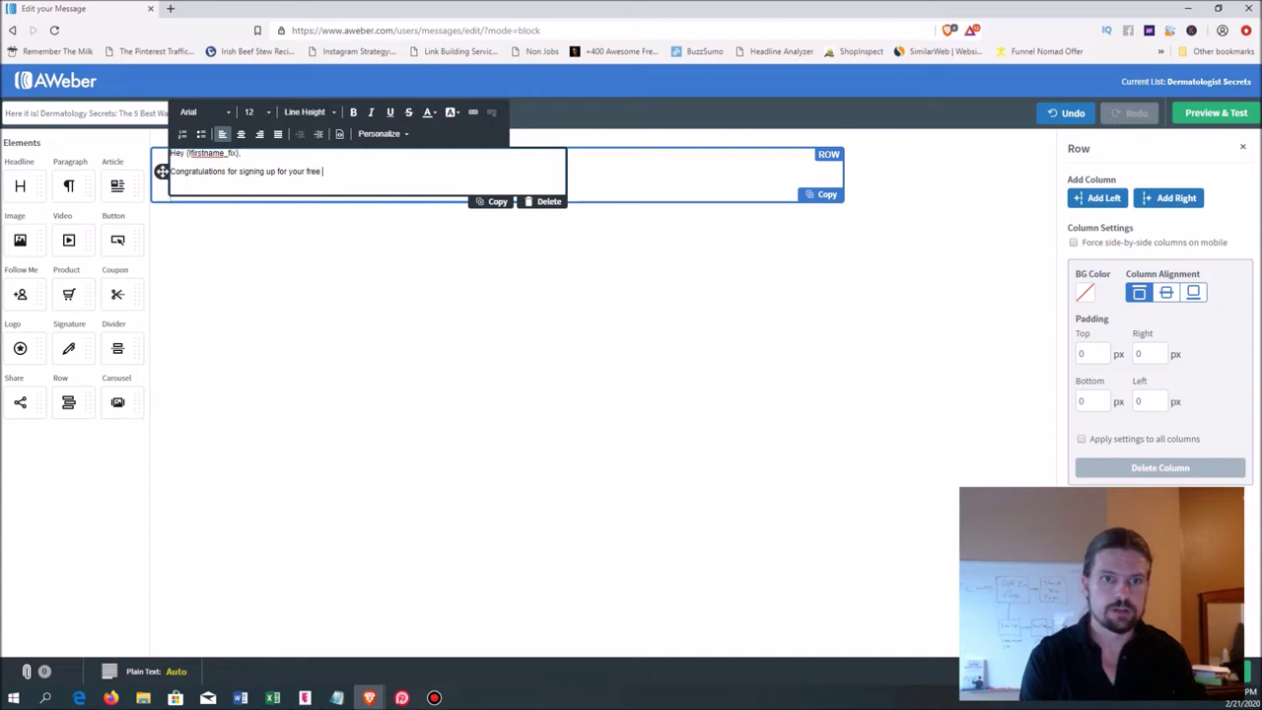
type("copy of D")
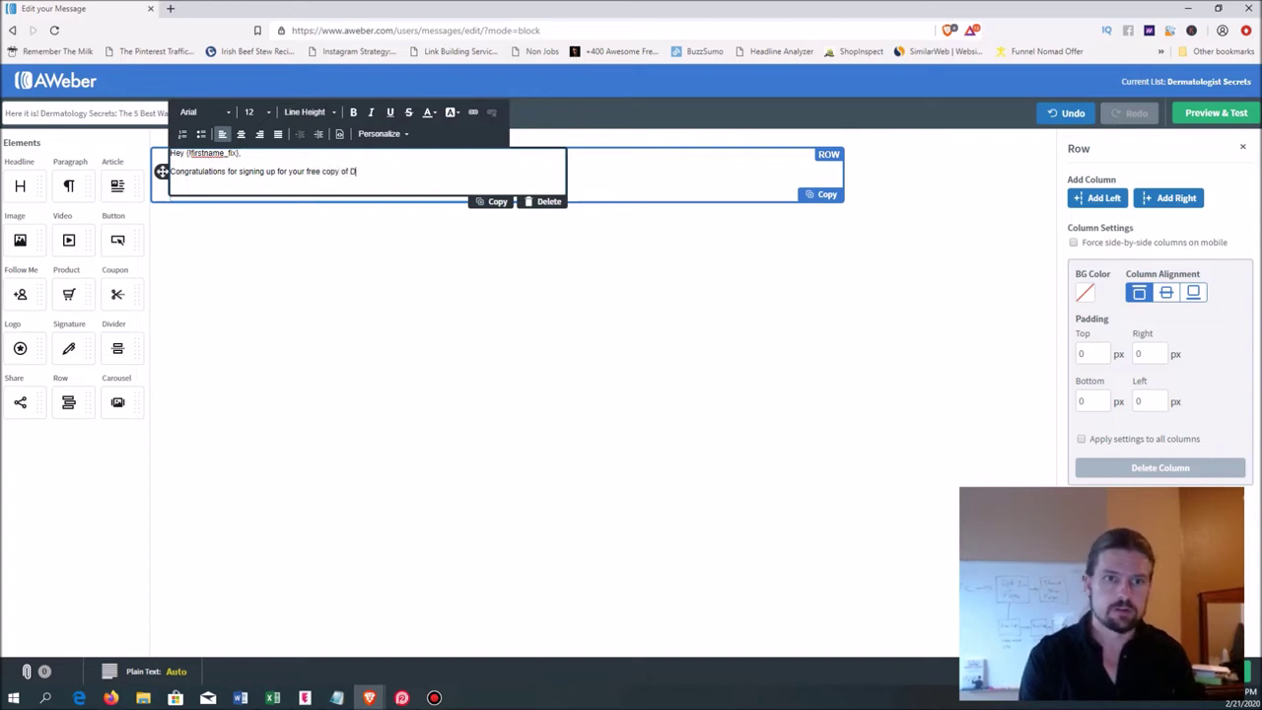
type("ermatology Secrets.")
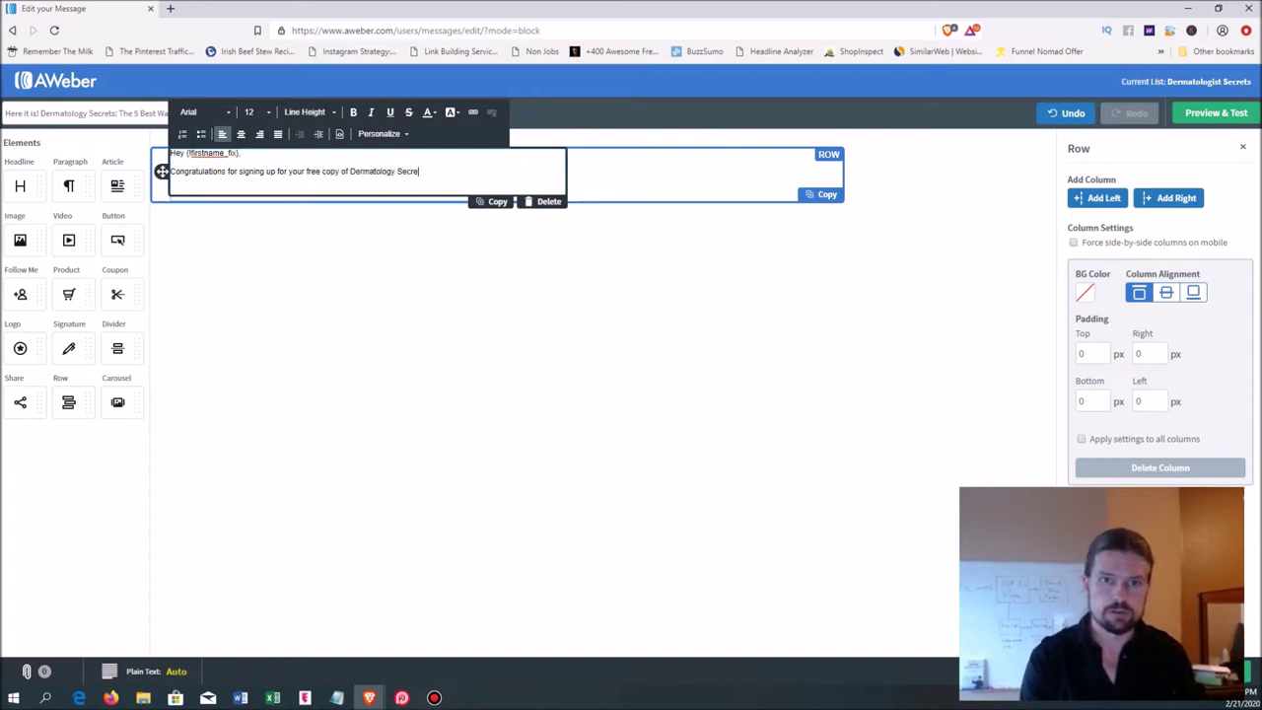
key("Return")
key("Return")
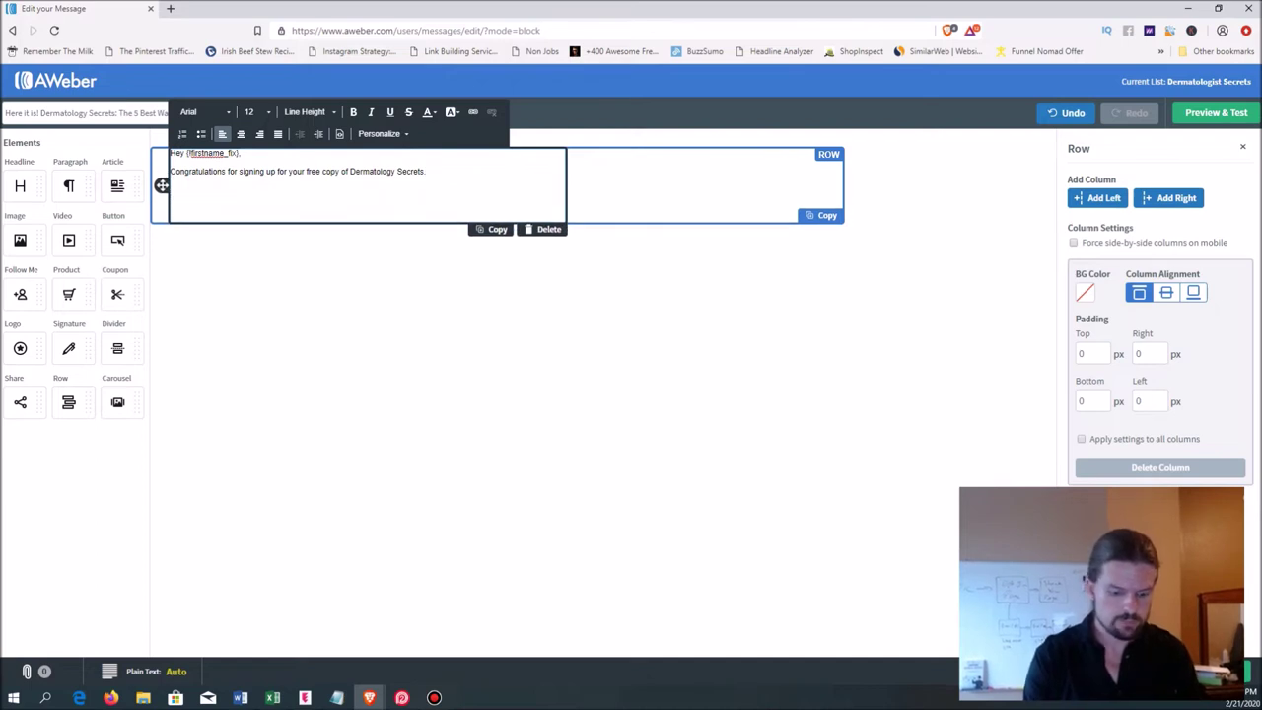
type("We know")
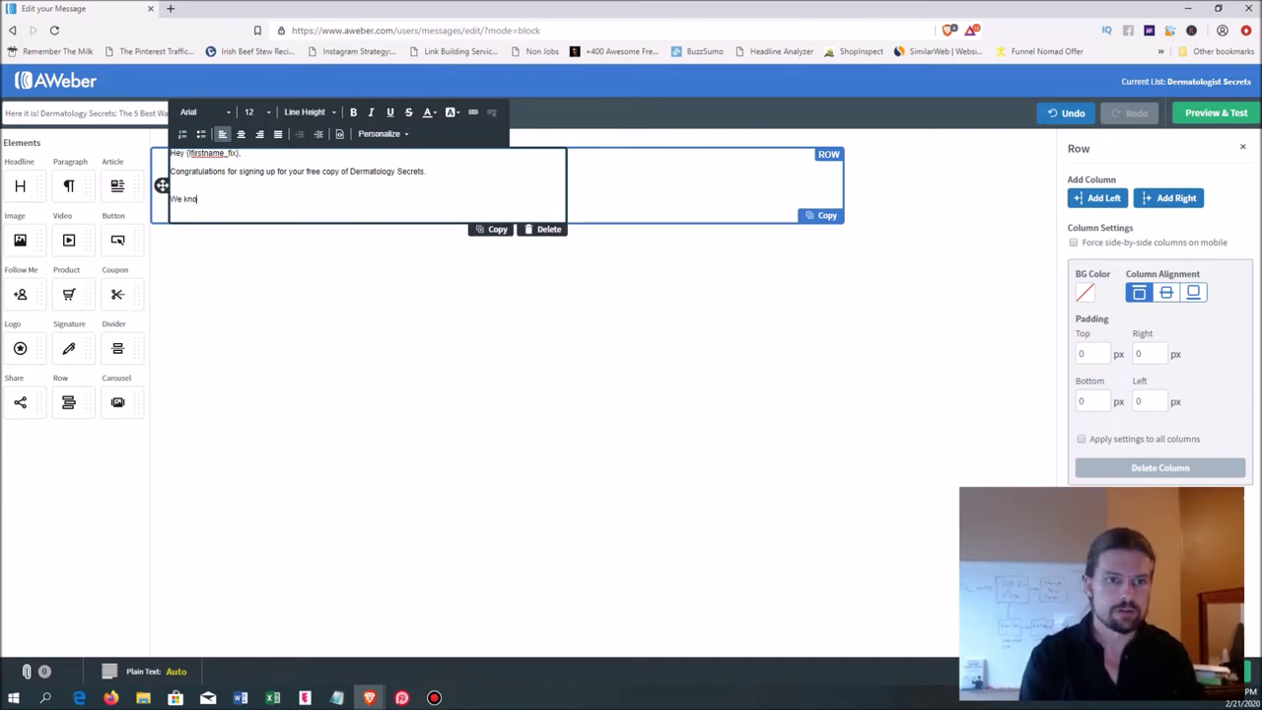
key("BackSpace")
key("BackSpace")
key("BackSpace")
key("BackSpace")
key("BackSpace")
type("'ve been doing s")
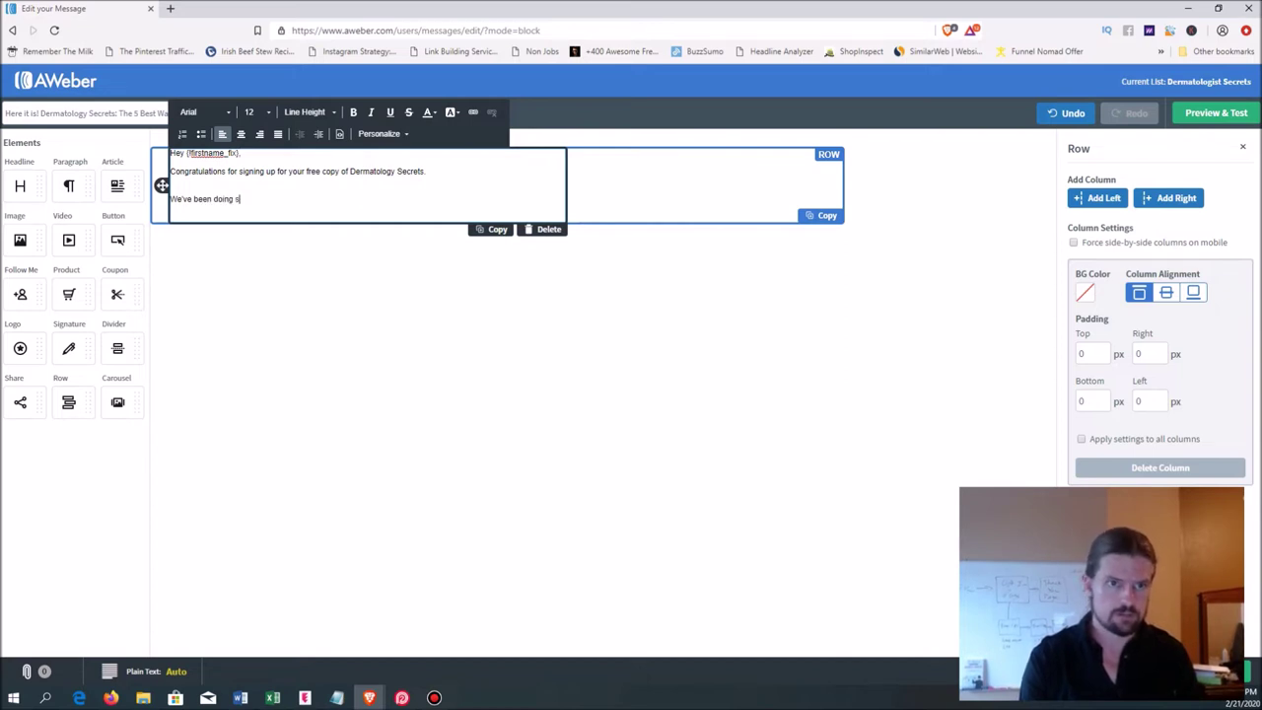
key("BackSpace")
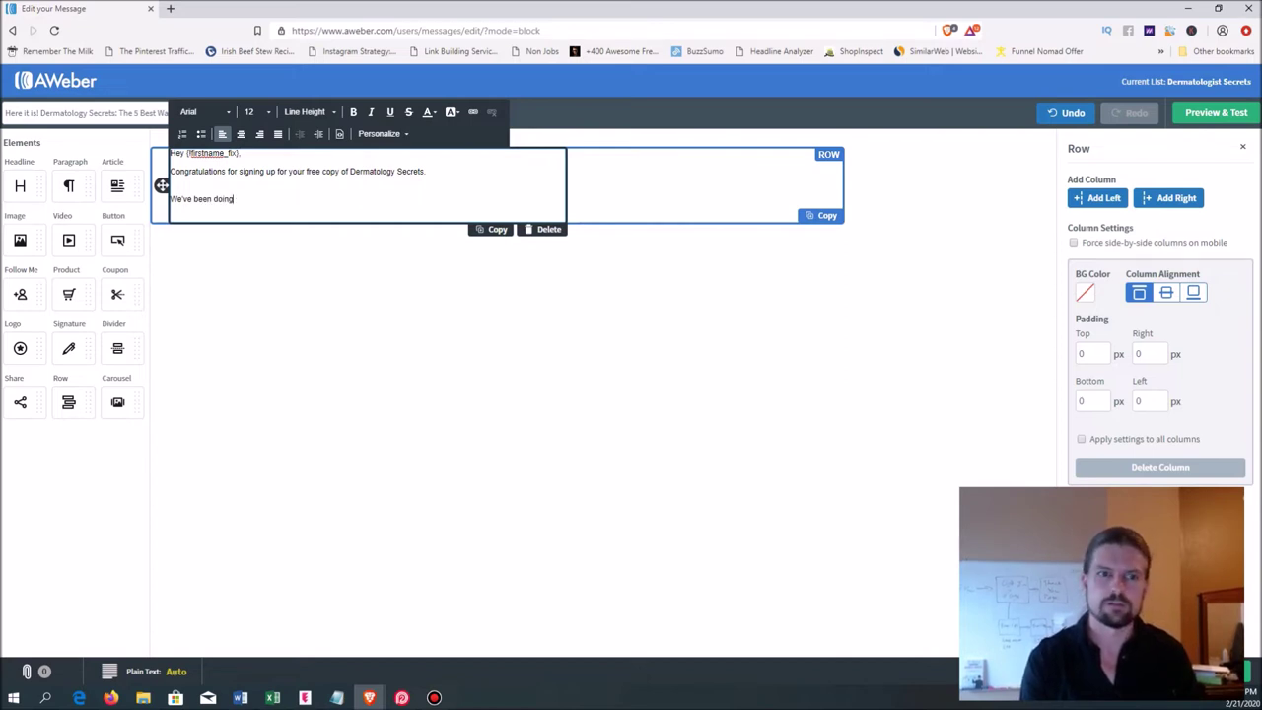
key("BackSpace")
key("BackSpace")
key("BackSpace")
key("BackSpace")
key("BackSpace")
key("BackSpace")
key("BackSpace")
key("BackSpace")
key("BackSpace")
key("BackSpace")
type("b")
key("BackSpace")
type("benn")
key("BackSpace")
key("BackSpace")
key("BackSpace")
- Finish the paragraph: 15 years of dermatology, the EFFECTIVE steps to younger looking skin FAST
type("en")
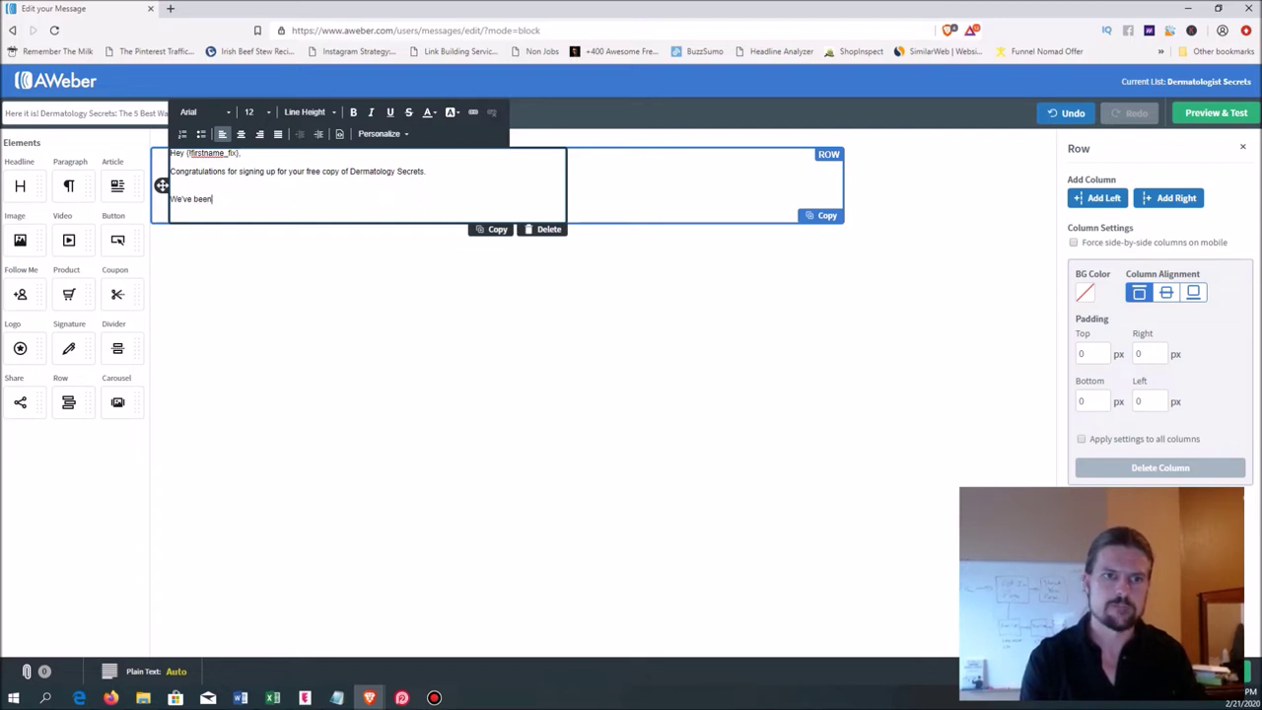
type(" doing dermato")
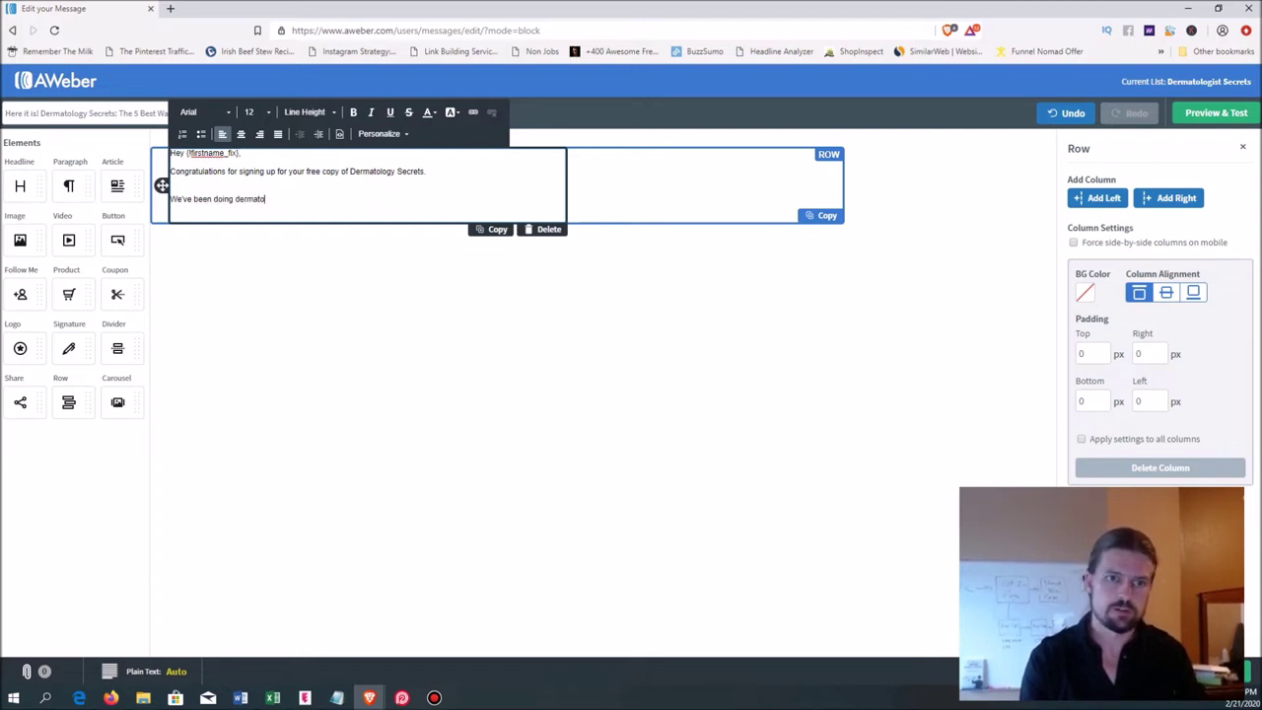
type("logy for 15 yea")
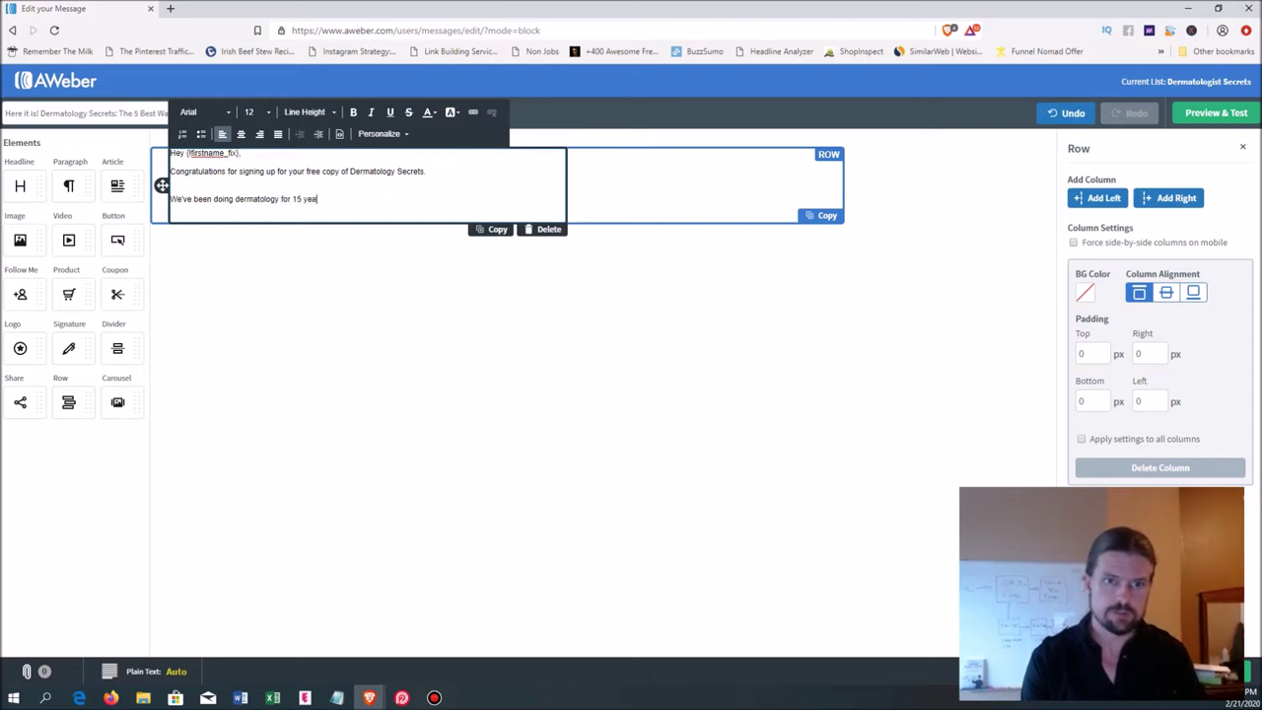
type("rs and we can sa")
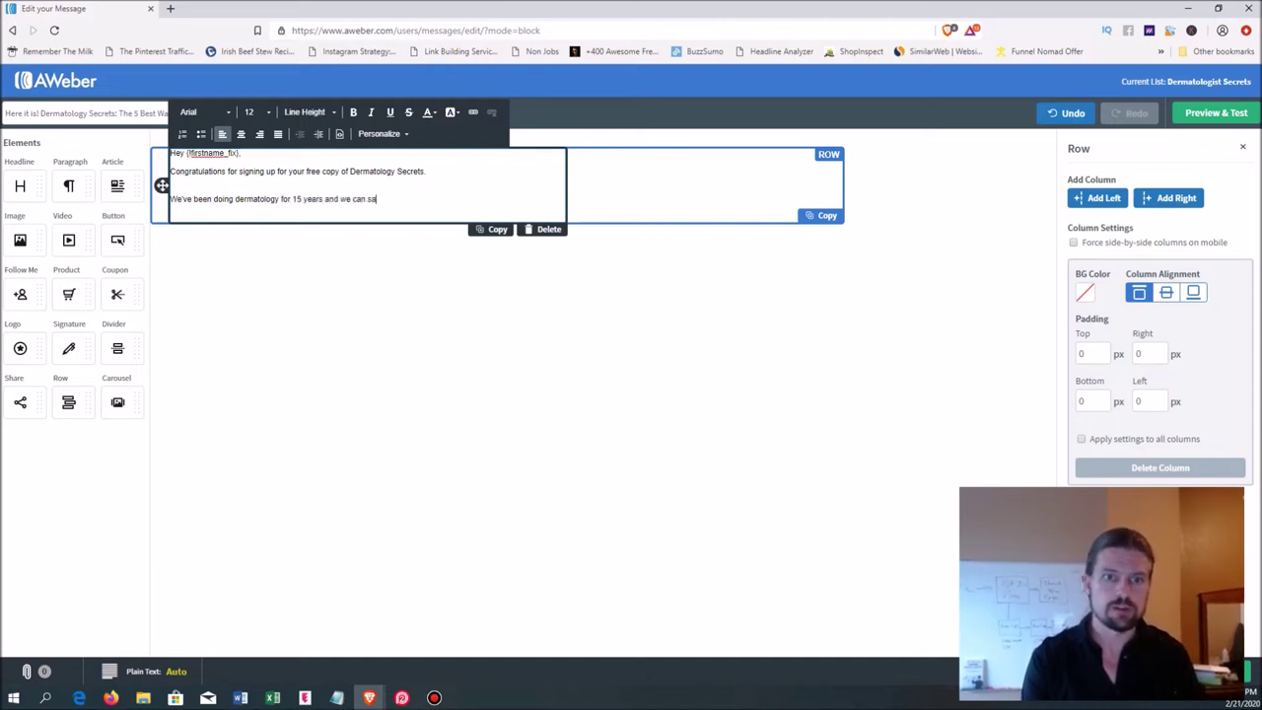
type("y with confidence ")
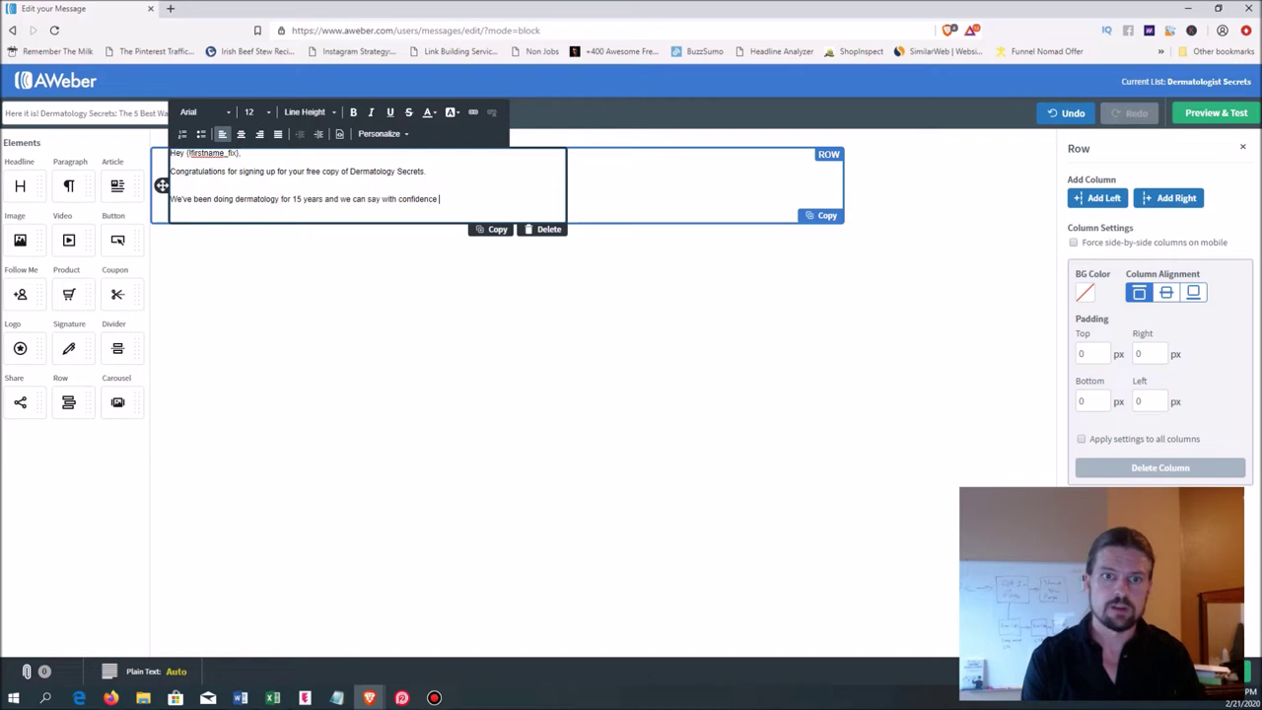
type("that these are")
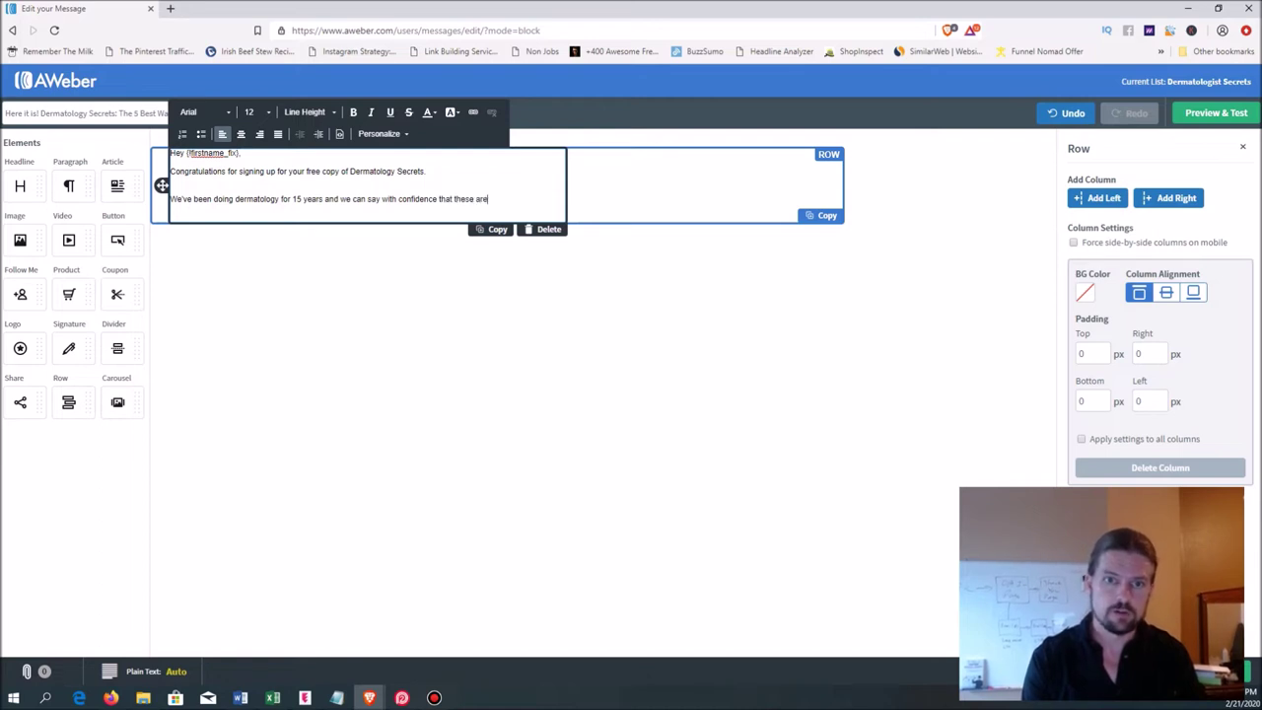
type(" the EASI")
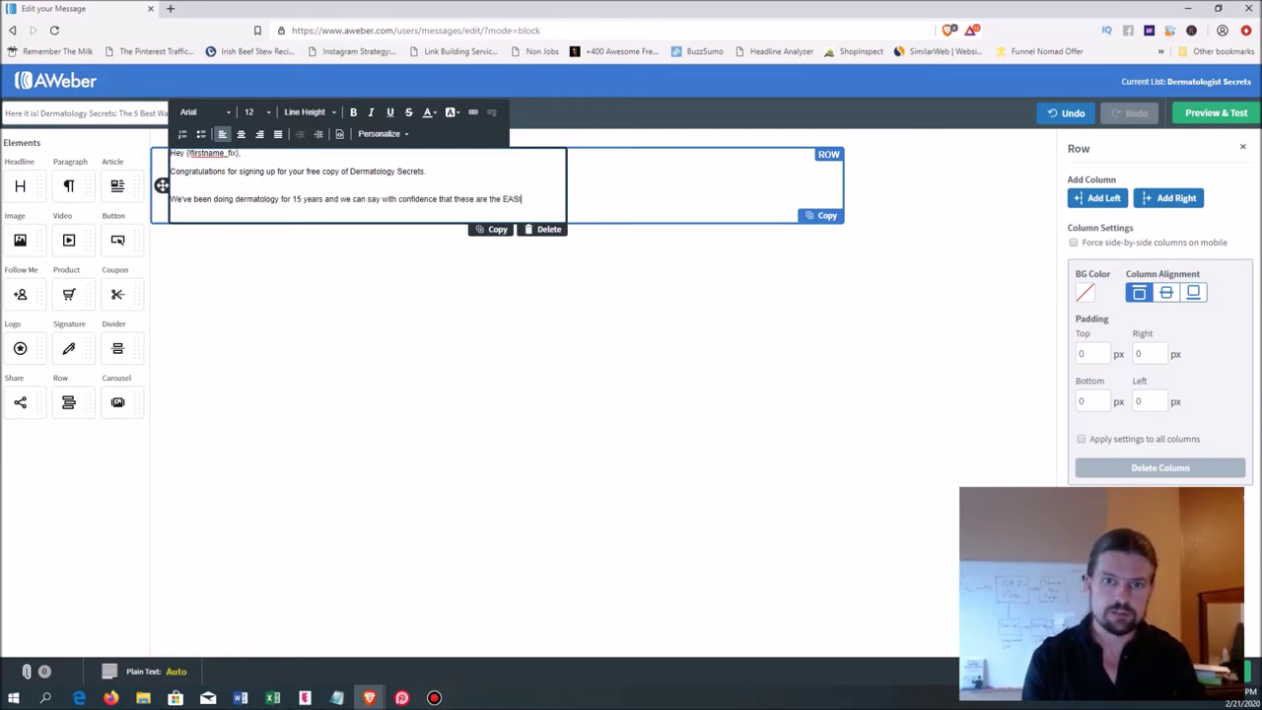
type("EST, MOST EFFECTIVES")
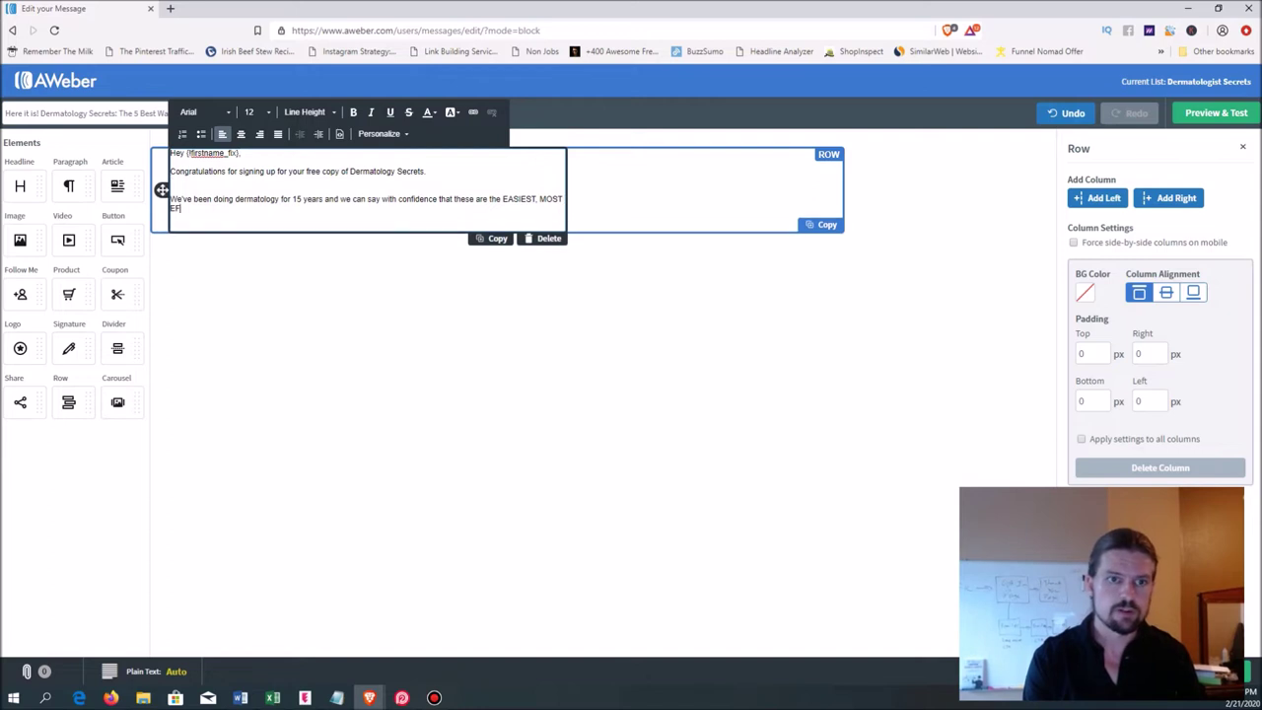
key("BackSpace")
key("BackSpace")
type("ST")
key("BackSpace")
key("BackSpace")
type("steps")
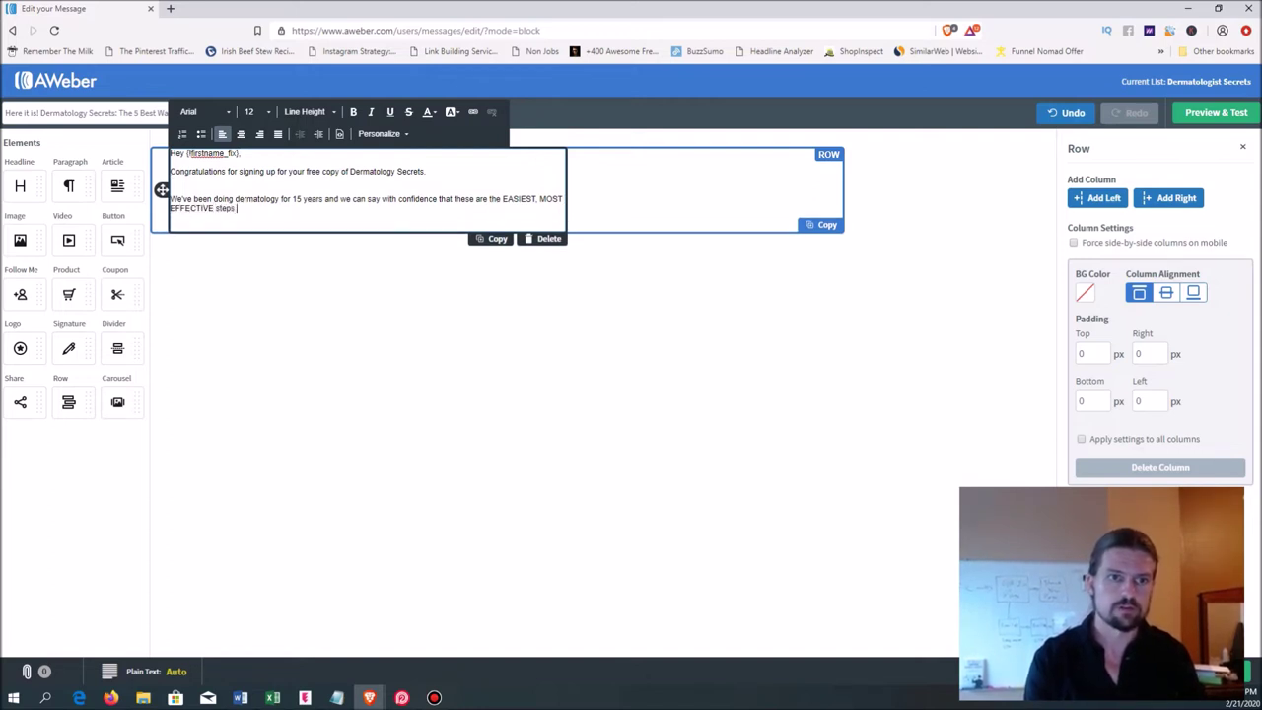
type(" you can take to have younger looking skin FAST.")
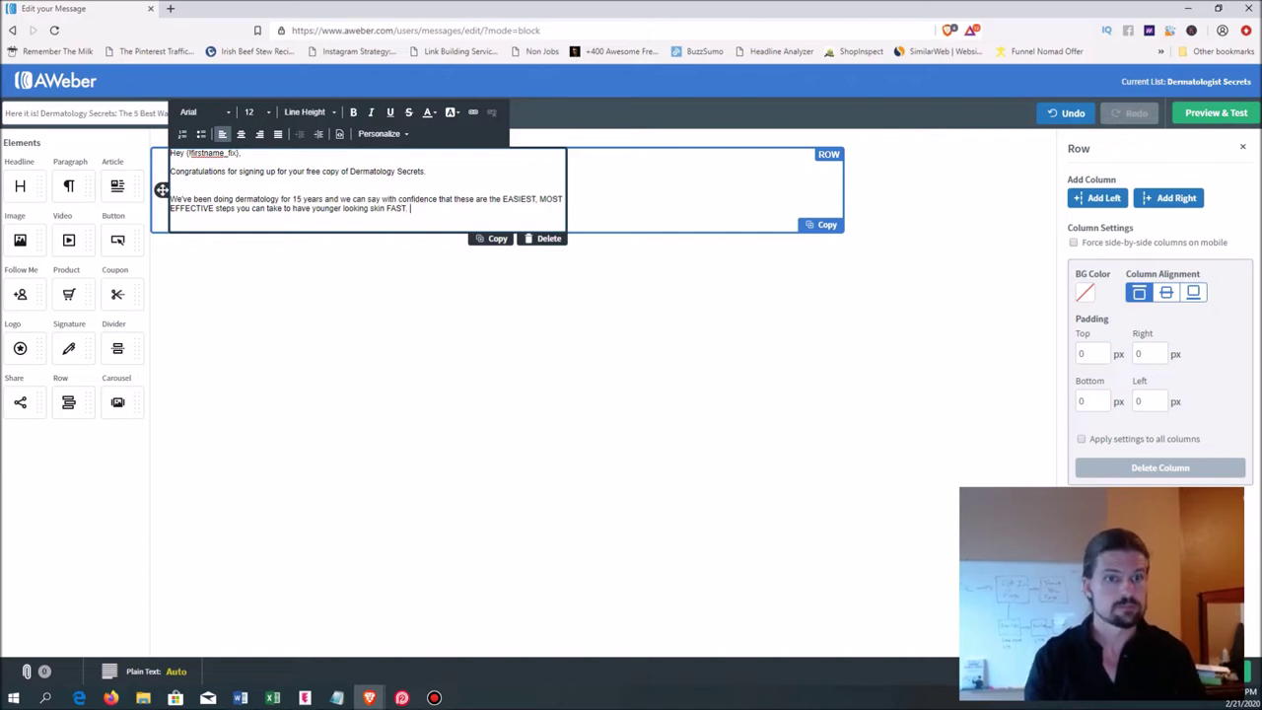
- Add an 'Enjoy' line and a 'Sincerely,' sign-off followed by the doctor's name
key("Return")
key("Return")
type("Enjoy!")
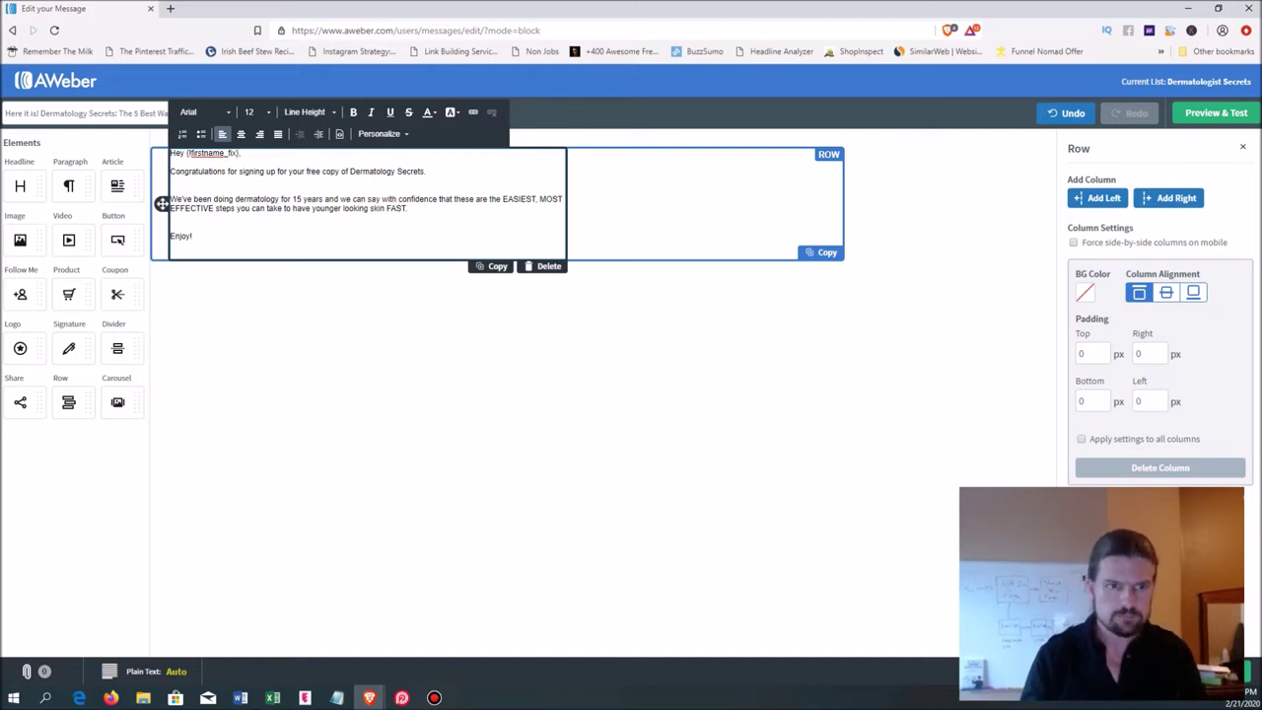
key("Return")
key("Return")
key("Return")
type("Sincerely,")
key("shift+Return")
type("Dr. Mary")
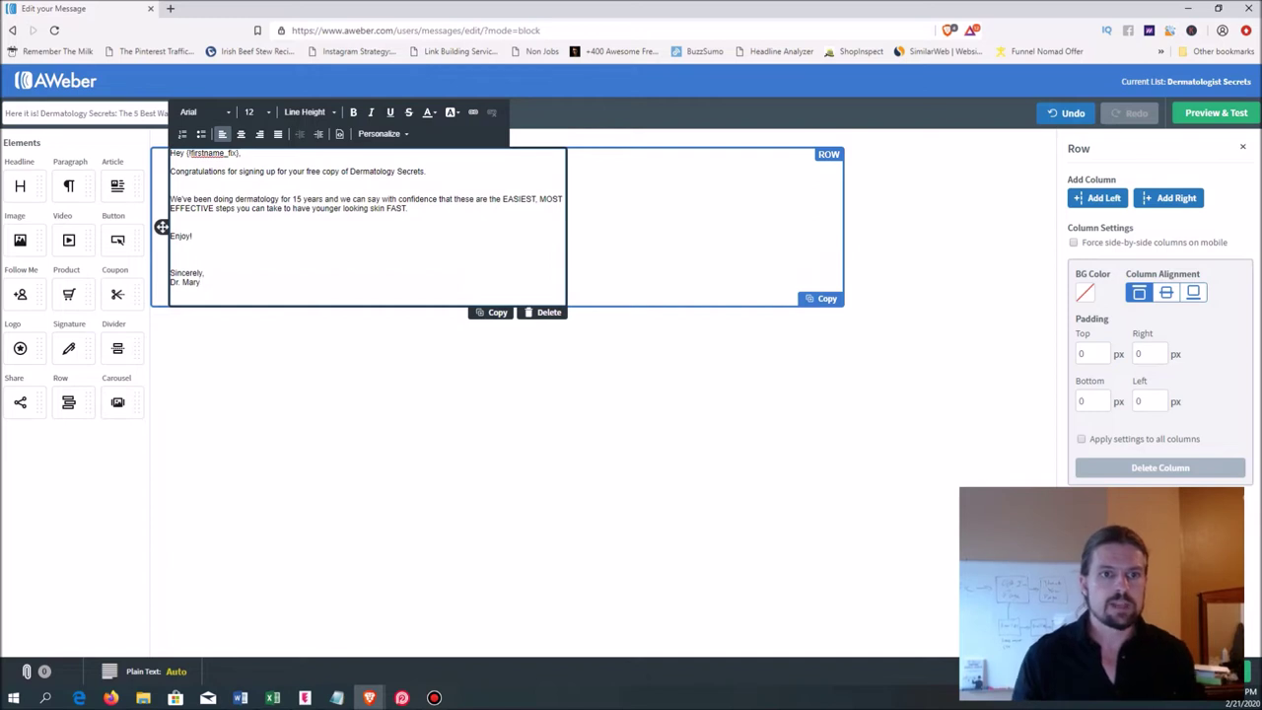
- Select all the email body text and set its font size to 16
key("shift+Up")
key("shift+Up")
key("shift+Up")
key("shift+Up")
key("shift+Up")
key("shift+Up")
key("shift+Up")
key("shift+Up")
key("shift+Up")
key("shift+Up")
key("shift+Up")
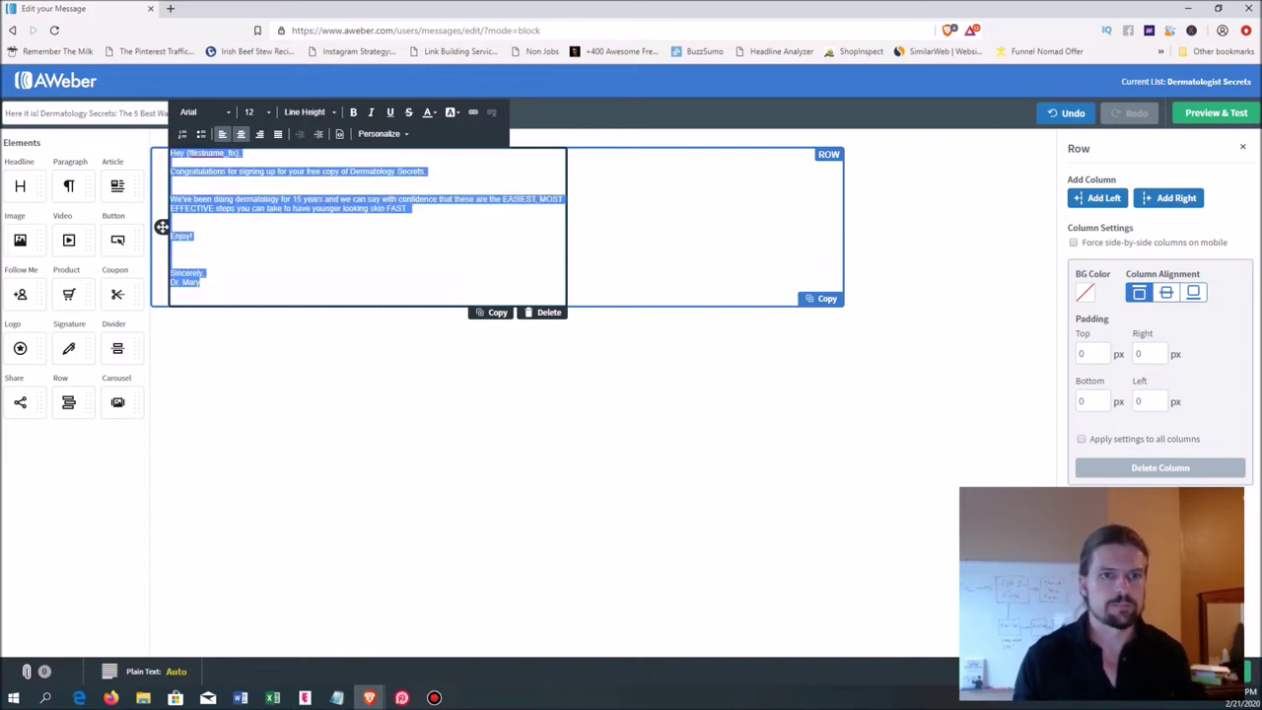
left_click(254, 111)
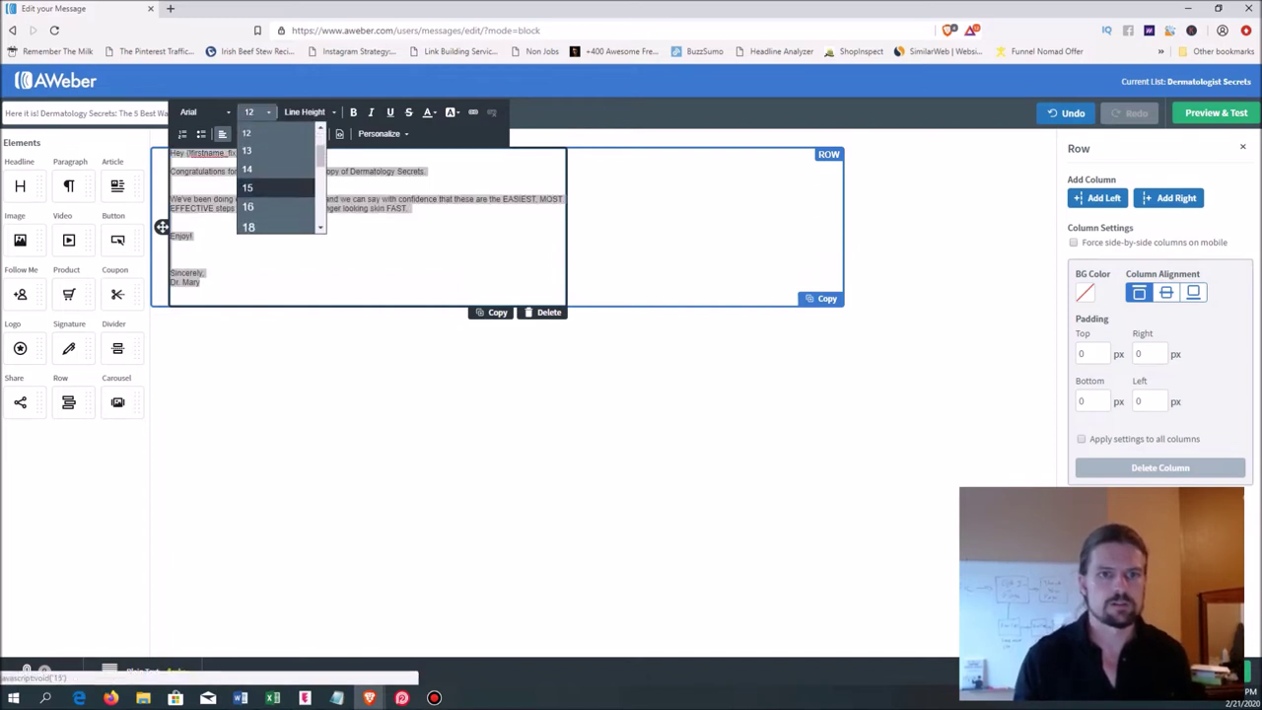
left_click(249, 206)
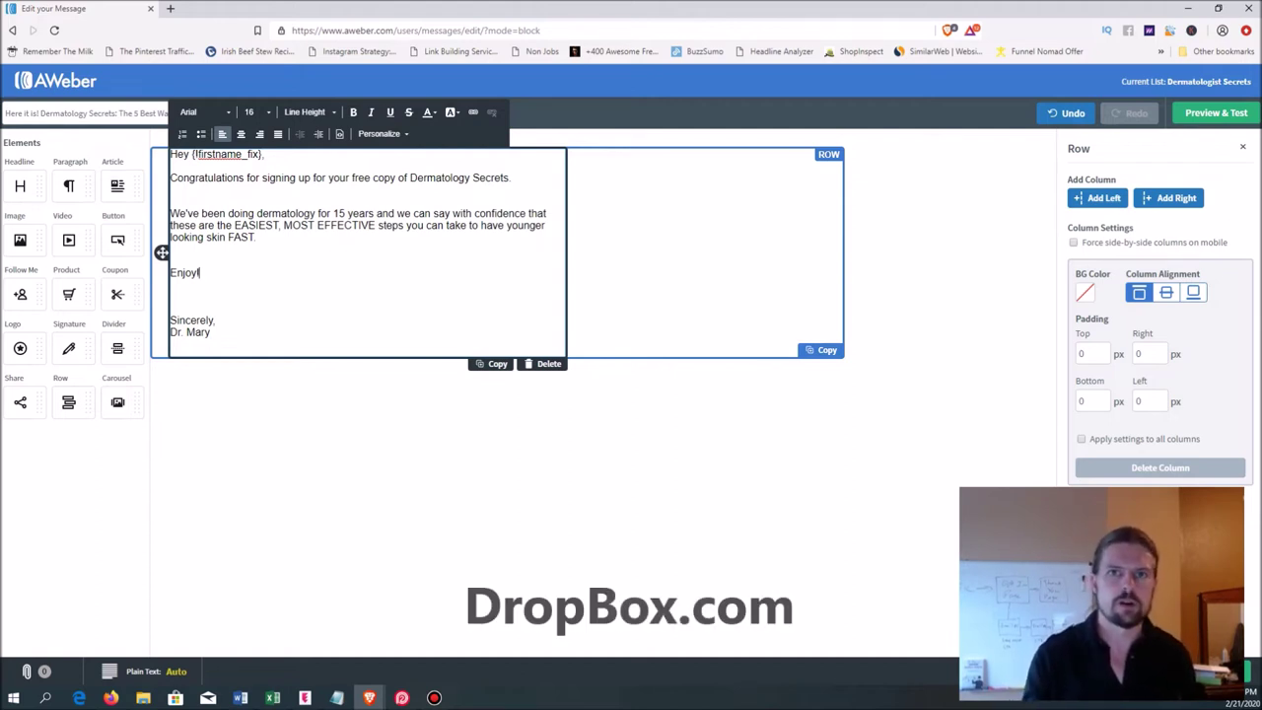
- Add a [Dropbox Link] line below Enjoy! and begin 'P.S. Do you' under the signature
key("Return")
key("Return")
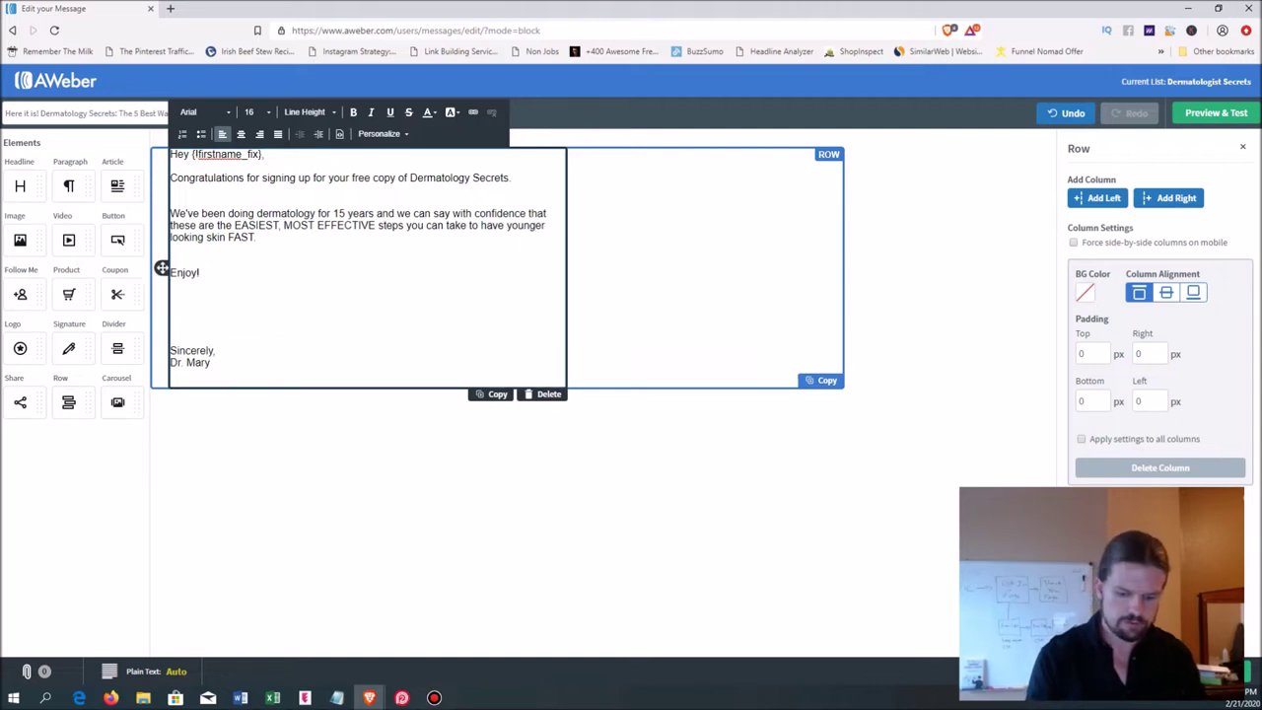
type("[Dropbox Link]")
key("Down")
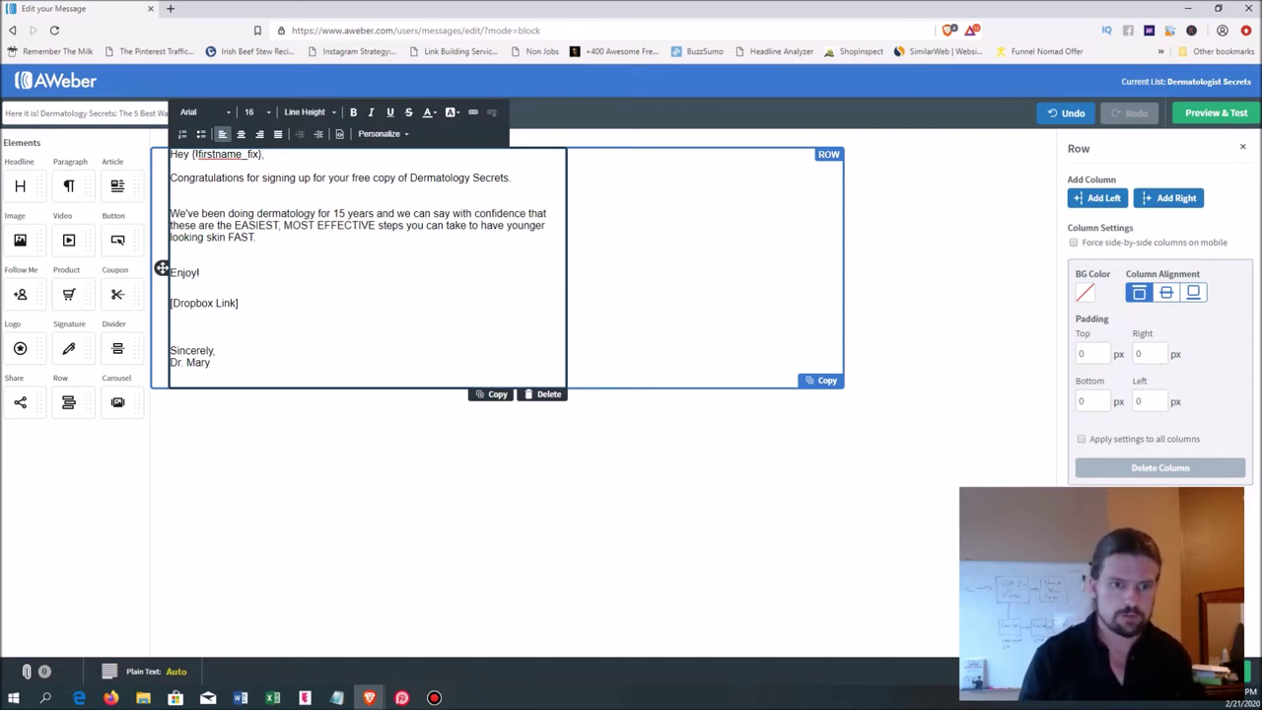
key("Return")
type("P.S")
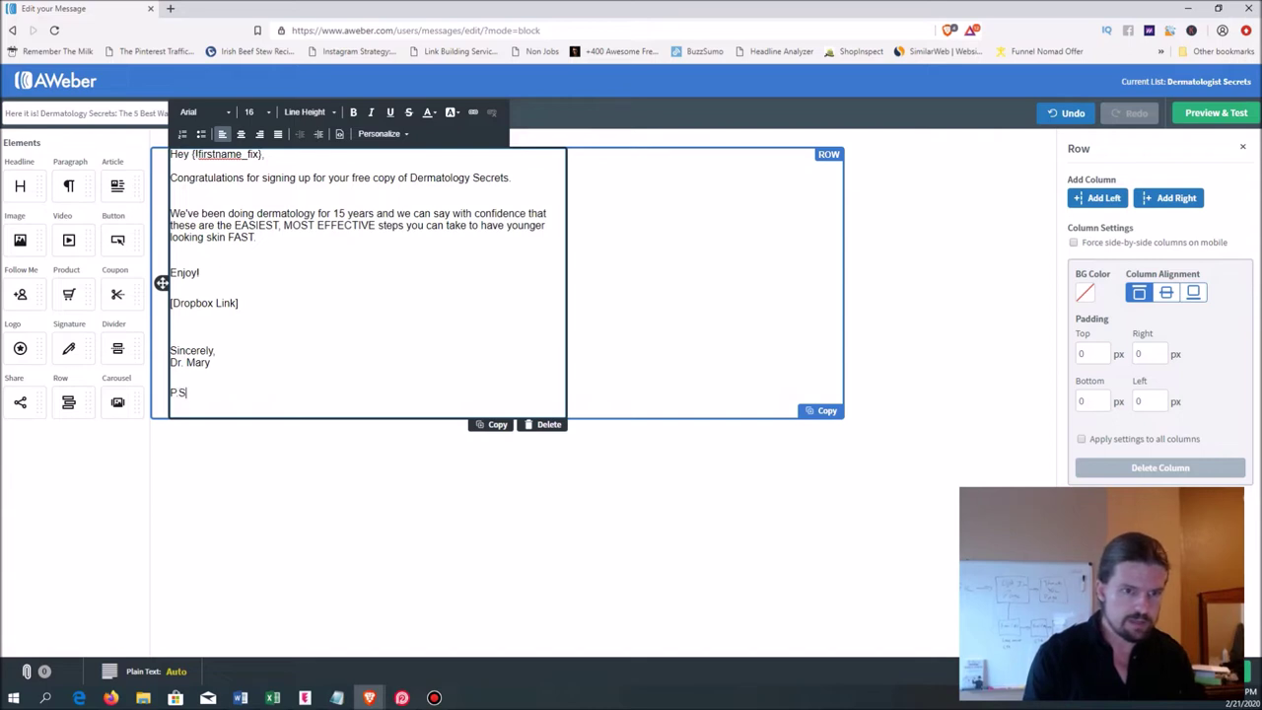
type(". Do you")
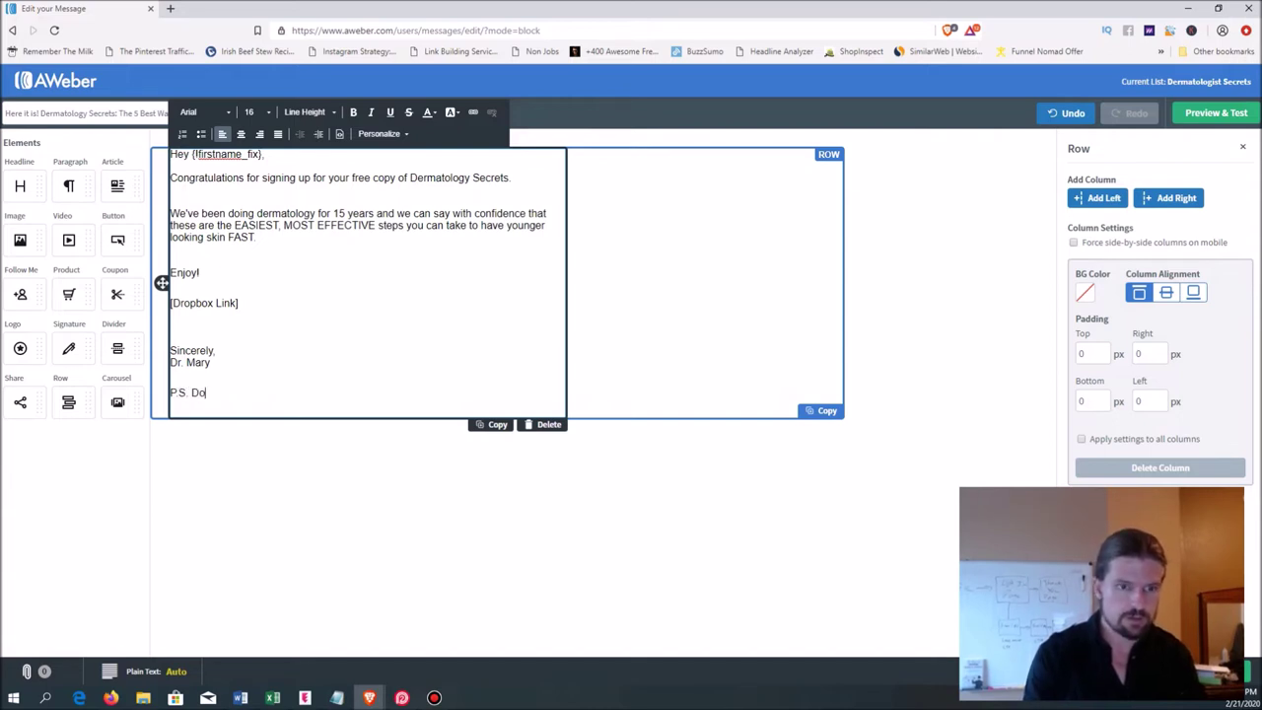
- Rewrite the P.S. to offer a FREE skin analysis and skin care plan for readers' skincare goals
key("BackSpace")
key("BackSpace")
key("BackSpace")
key("BackSpace")
key("BackSpace")
key("BackSpace")
type("Would you be interested")
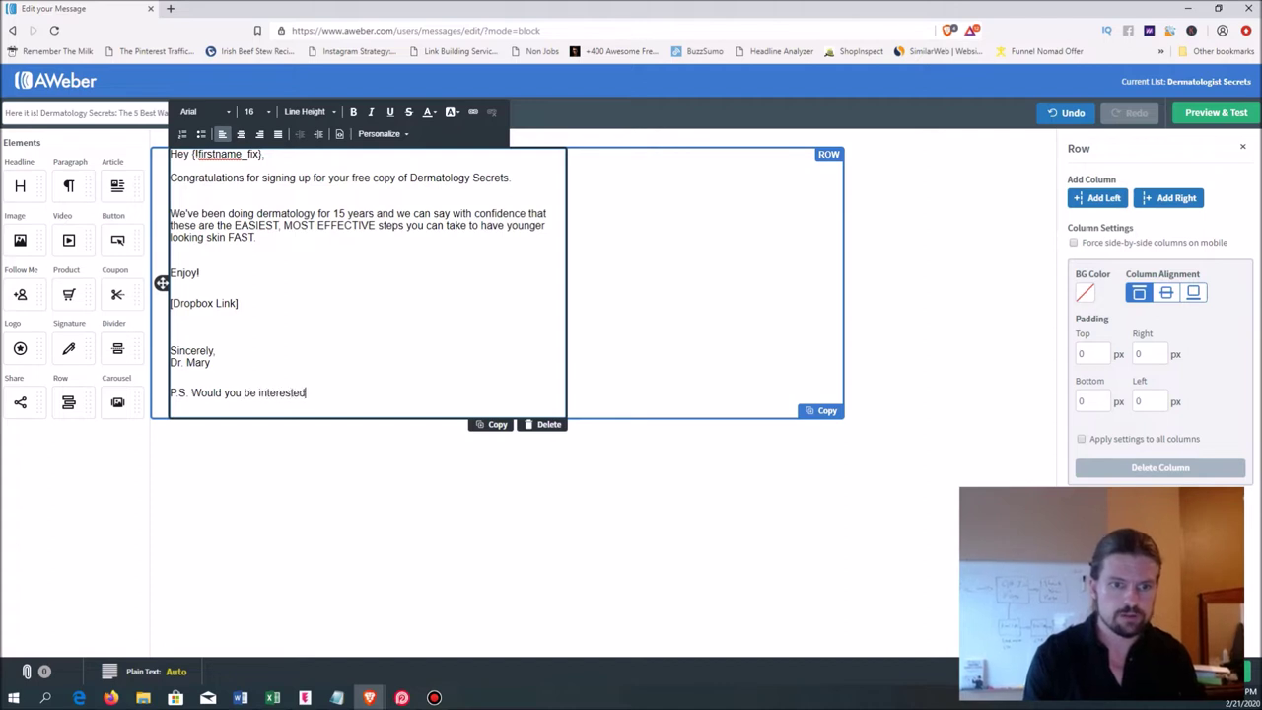
type(" in having us anal")
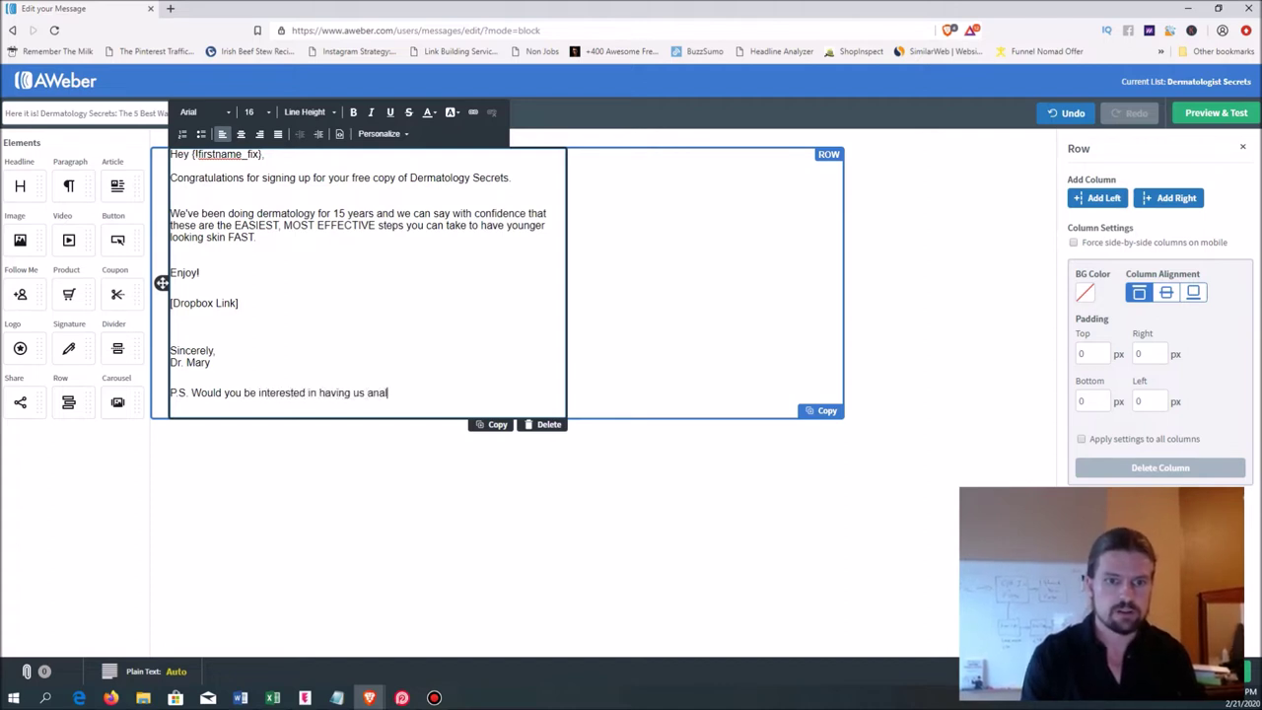
type("yze your skin ")
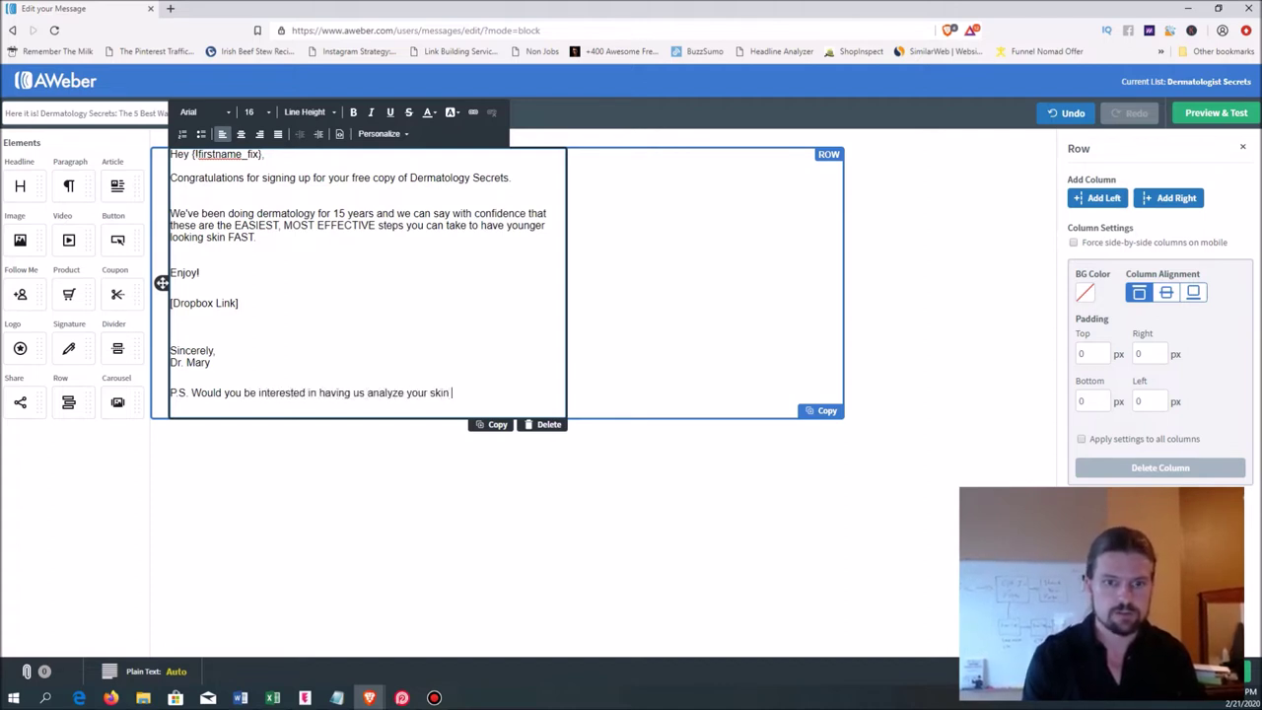
type("and give you a FREE ")
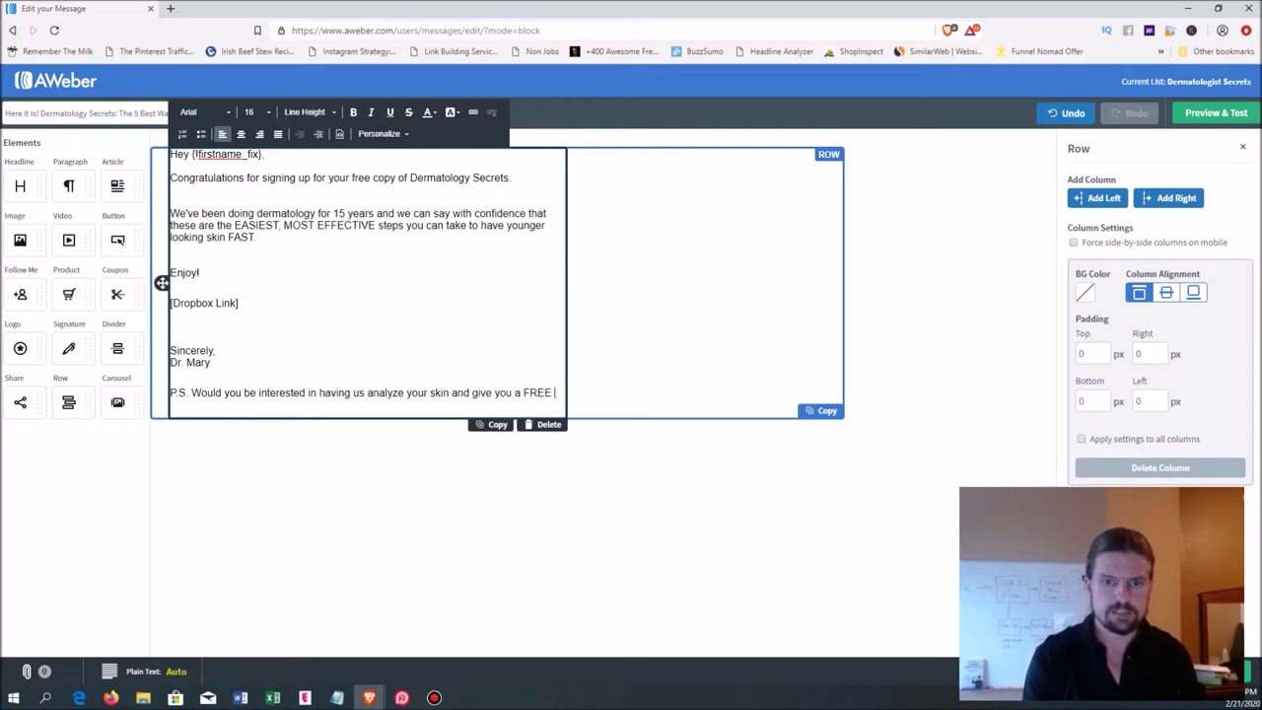
type("skin care ")
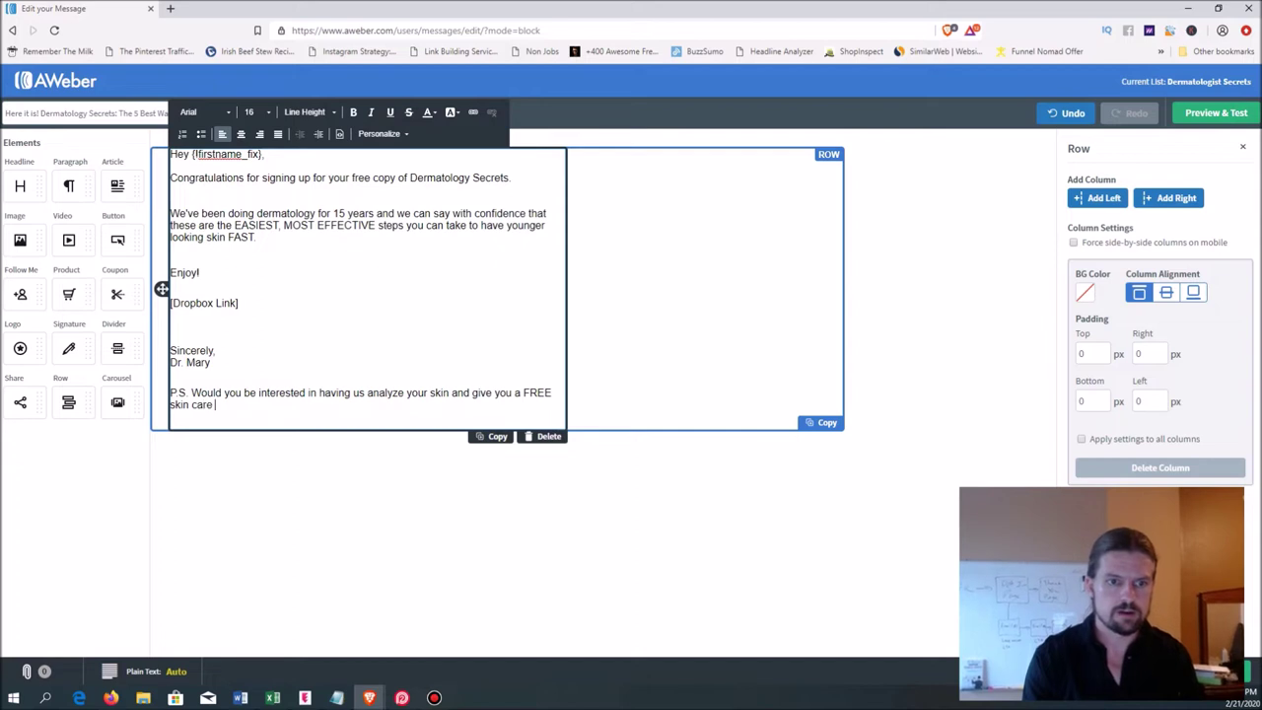
type("plan that ")
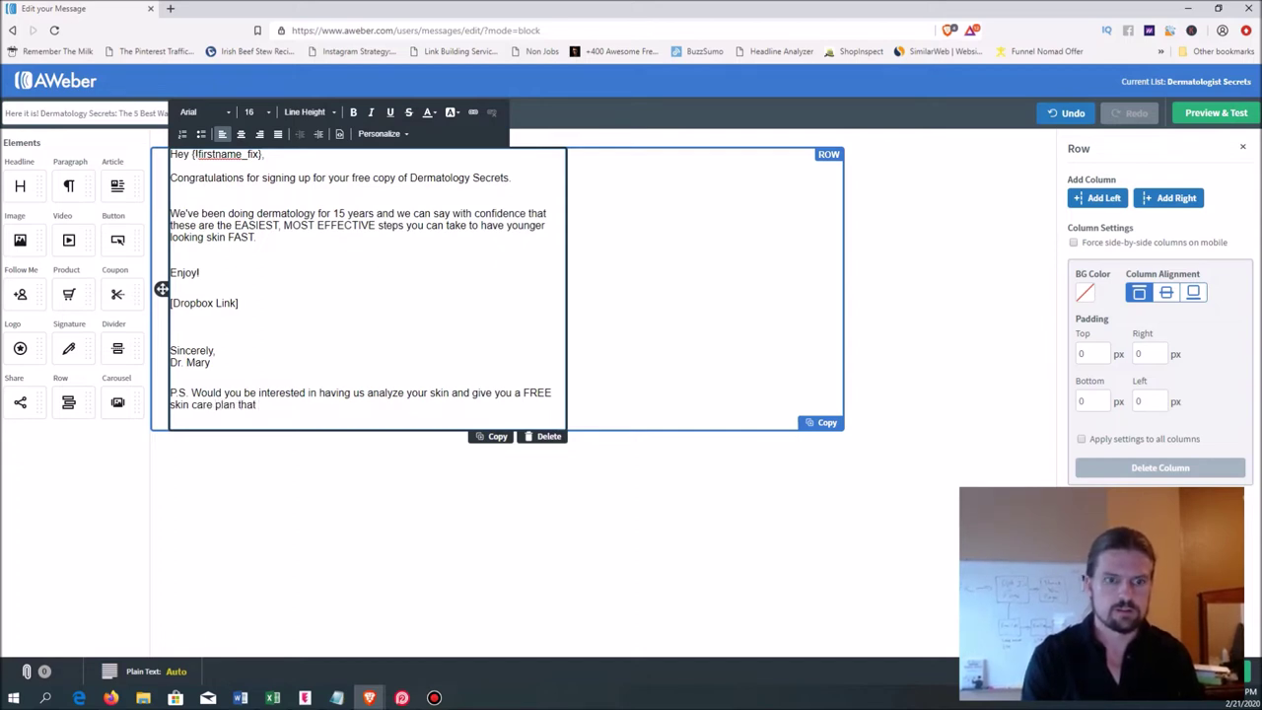
type("takes in")
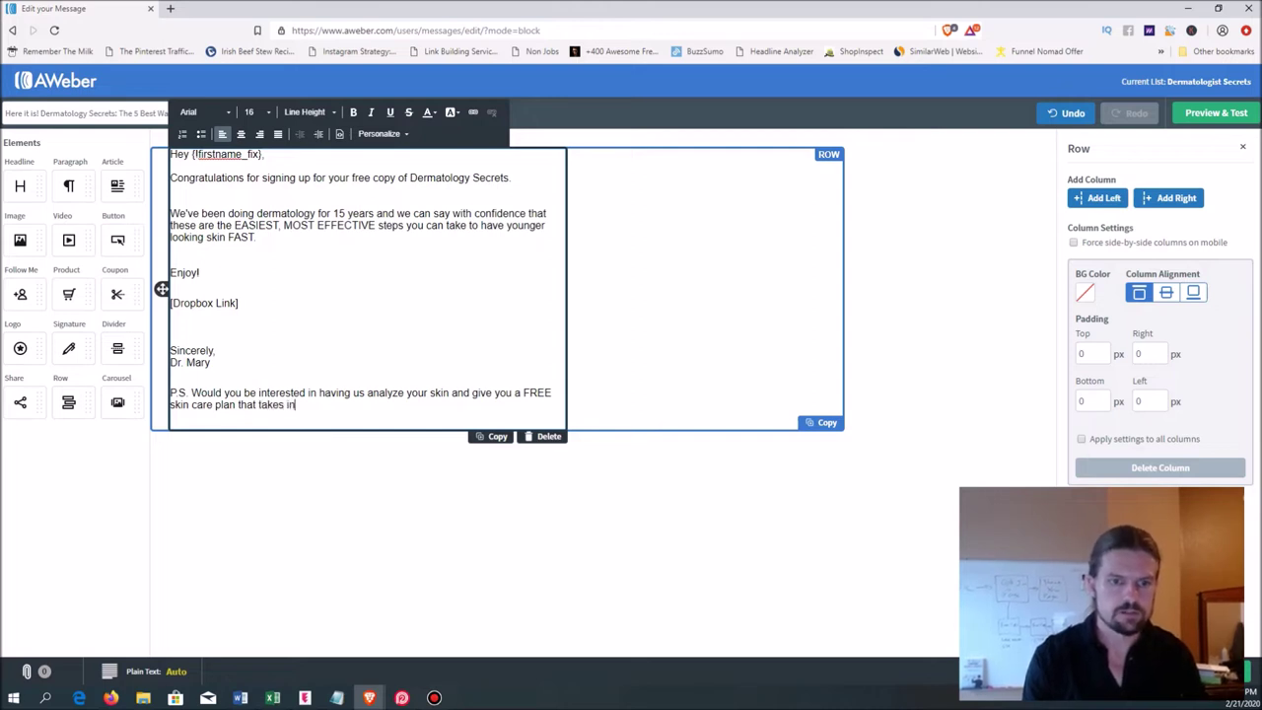
type("to consideration your")
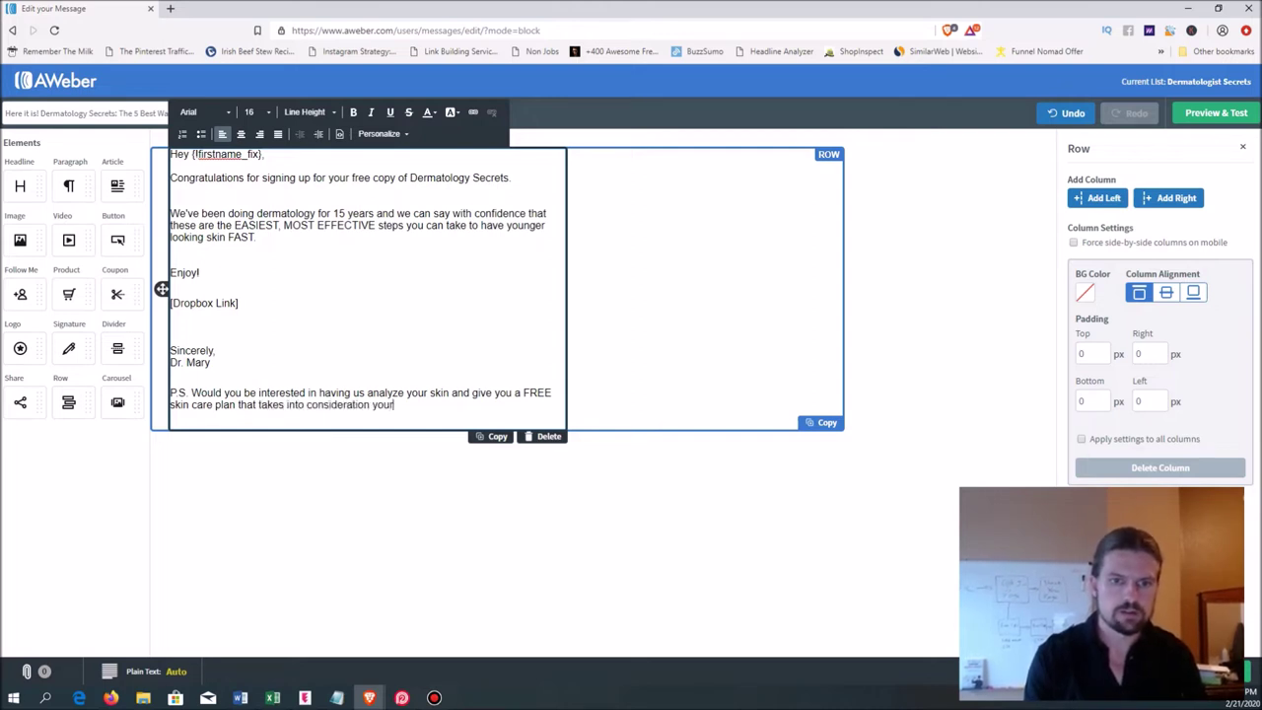
type(" unique sk")
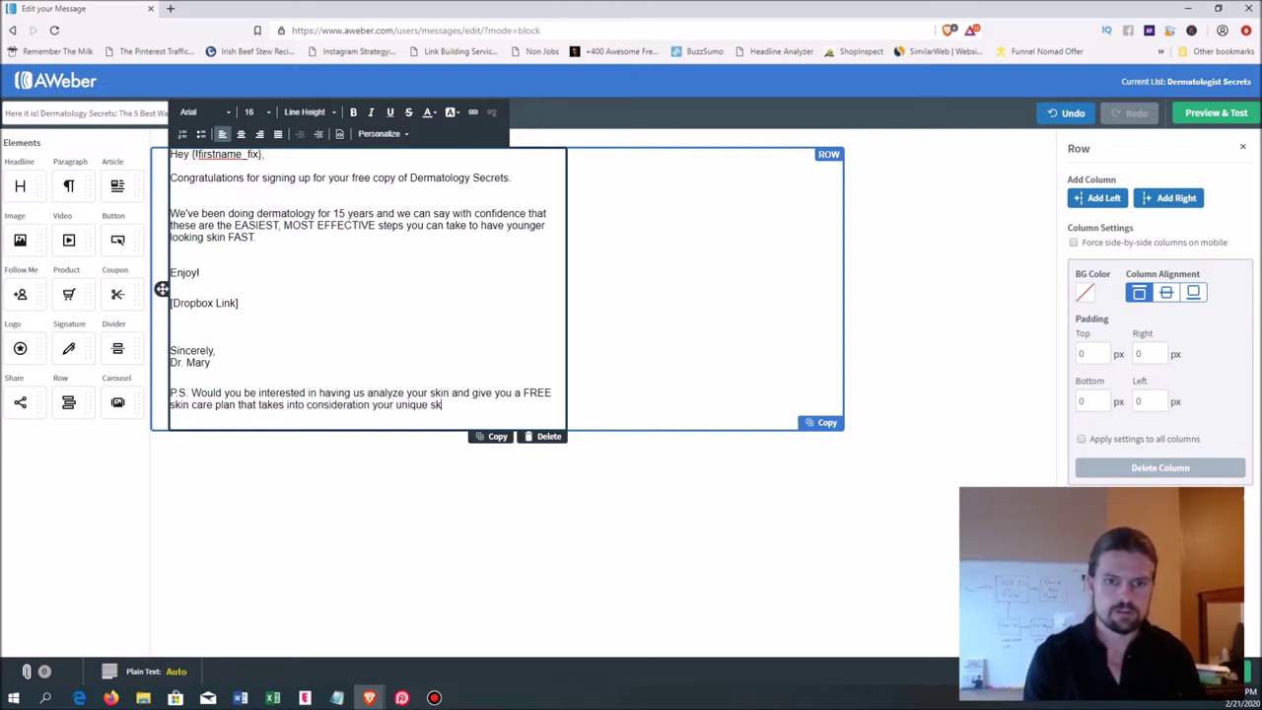
type("in type and skincare goals?")
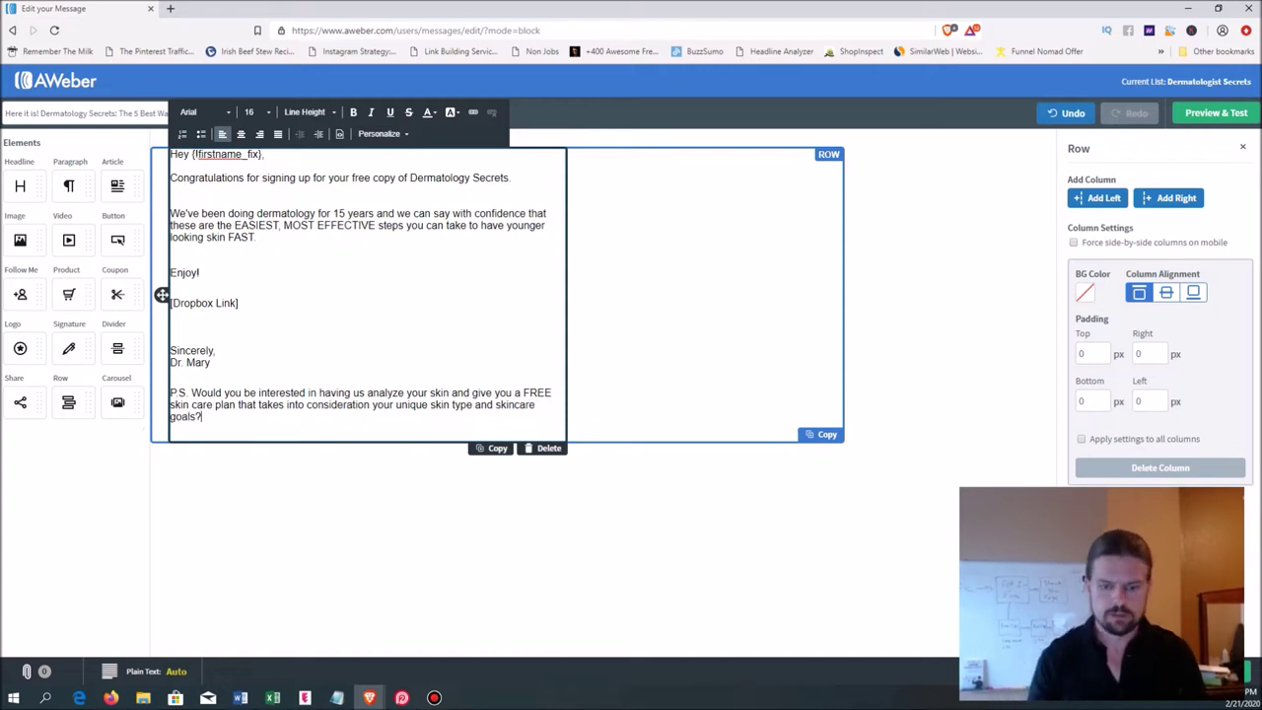
key("Return")
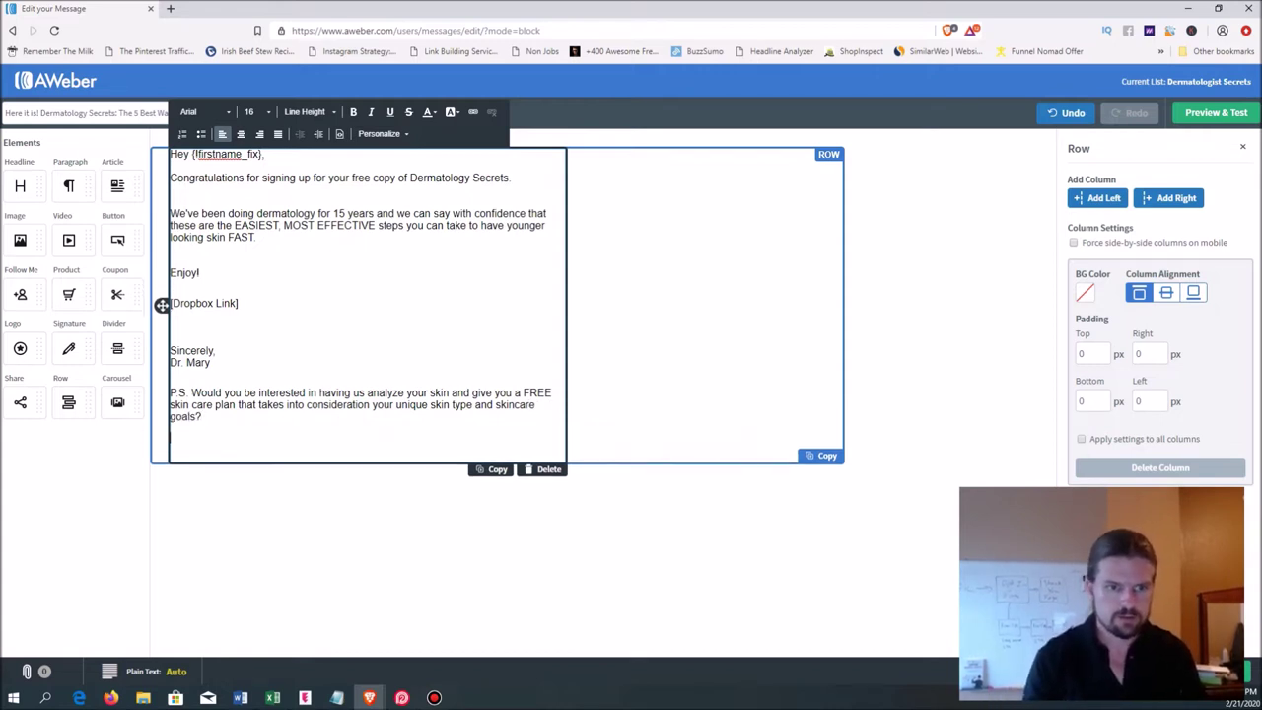
key("BackSpace")
- Add 'Give me a call today at' followed by the office phone number
type("I")
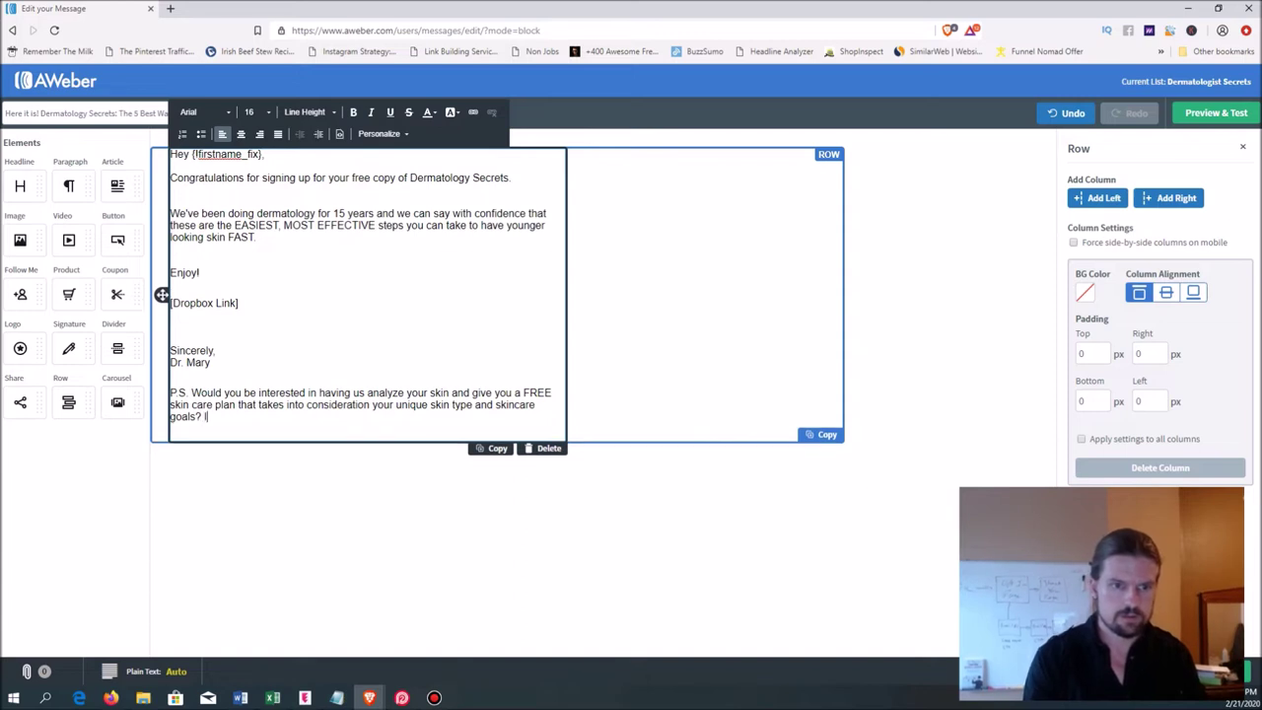
type("f so, give us a ca")
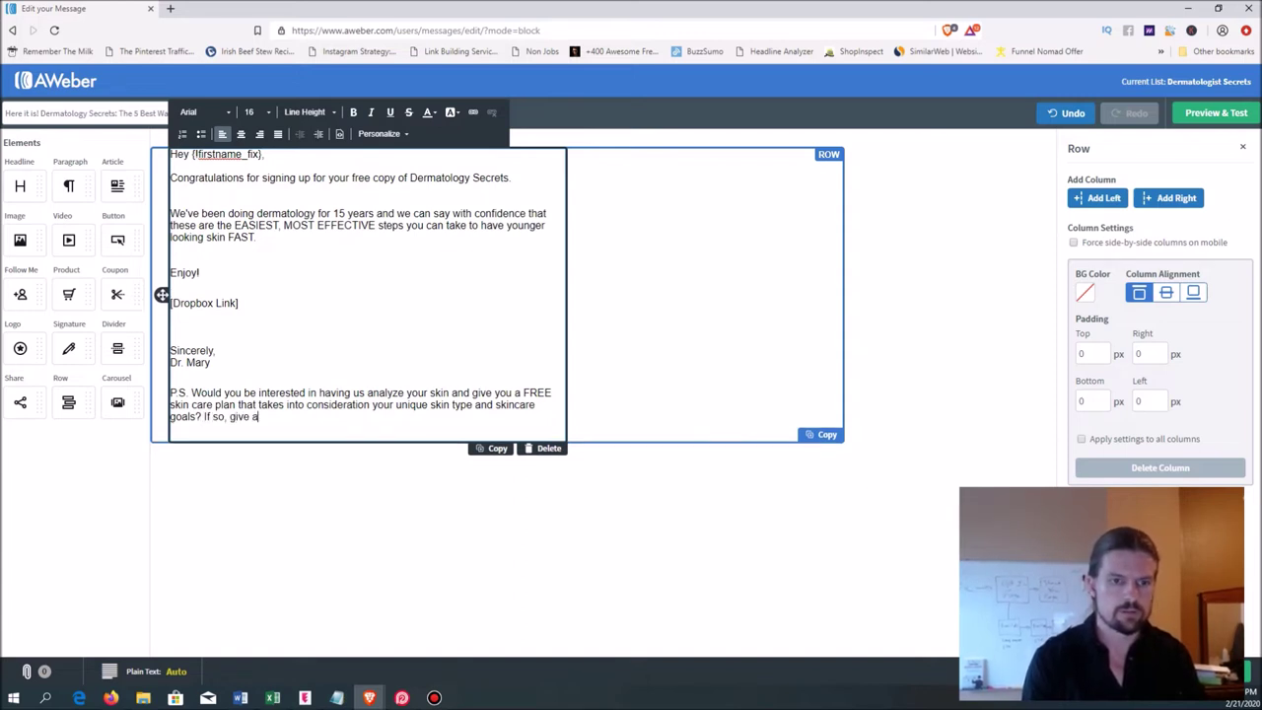
key("BackSpace")
key("BackSpace")
key("BackSpace")
key("BackSpace")
key("BackSpace")
key("BackSpace")
key("BackSpace")
key("BackSpace")
key("BackSpace")
key("BackSpace")
key("BackSpace")
key("BackSpace")
key("BackSpace")
key("BackSpace")
key("BackSpace")
key("BackSpace")
key("BackSpace")
key("BackSpace")
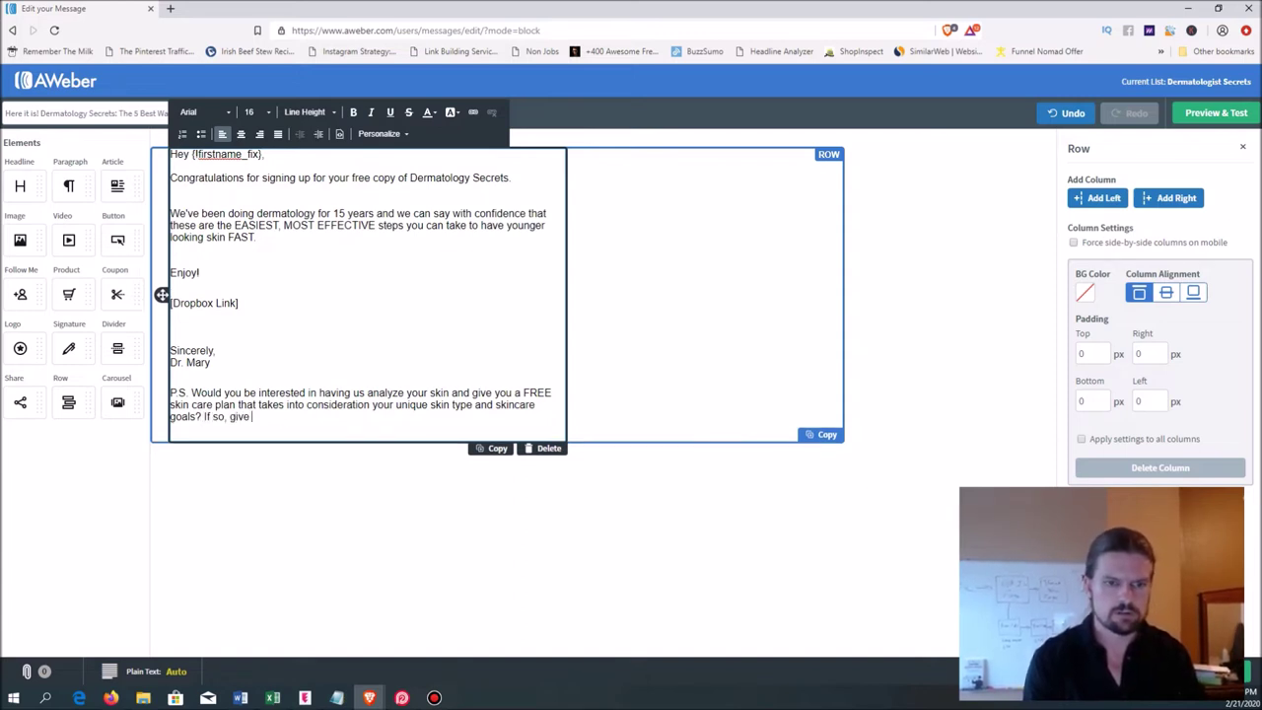
key("BackSpace")
type("Give us a ca")
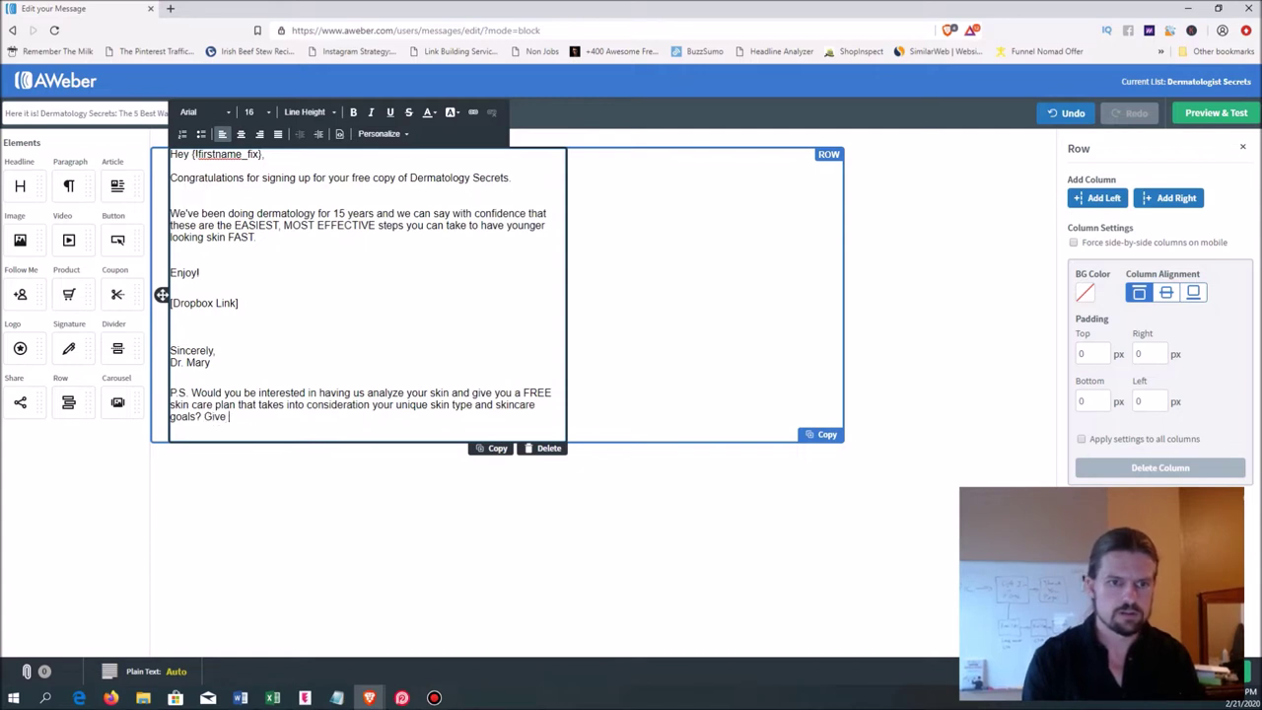
key("BackSpace")
key("BackSpace")
key("BackSpace")
key("BackSpace")
key("BackSpace")
key("BackSpace")
key("BackSpace")
type("me a call toda")
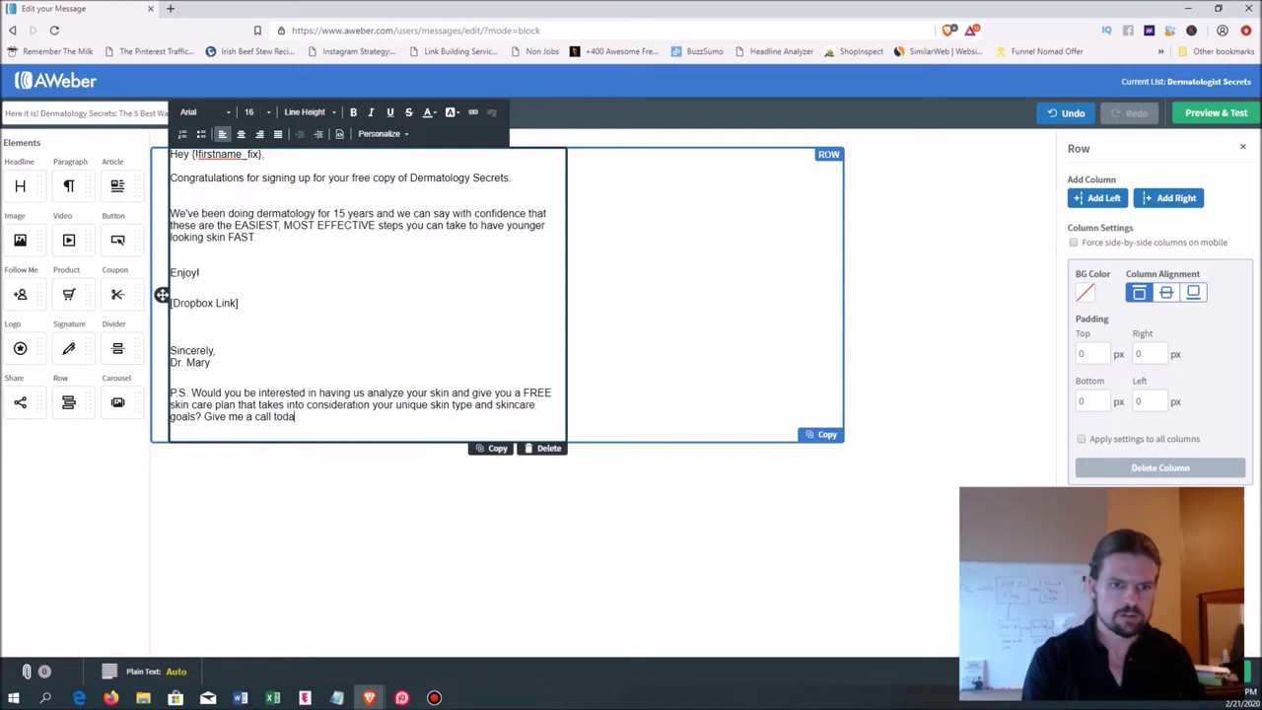
type("y at")
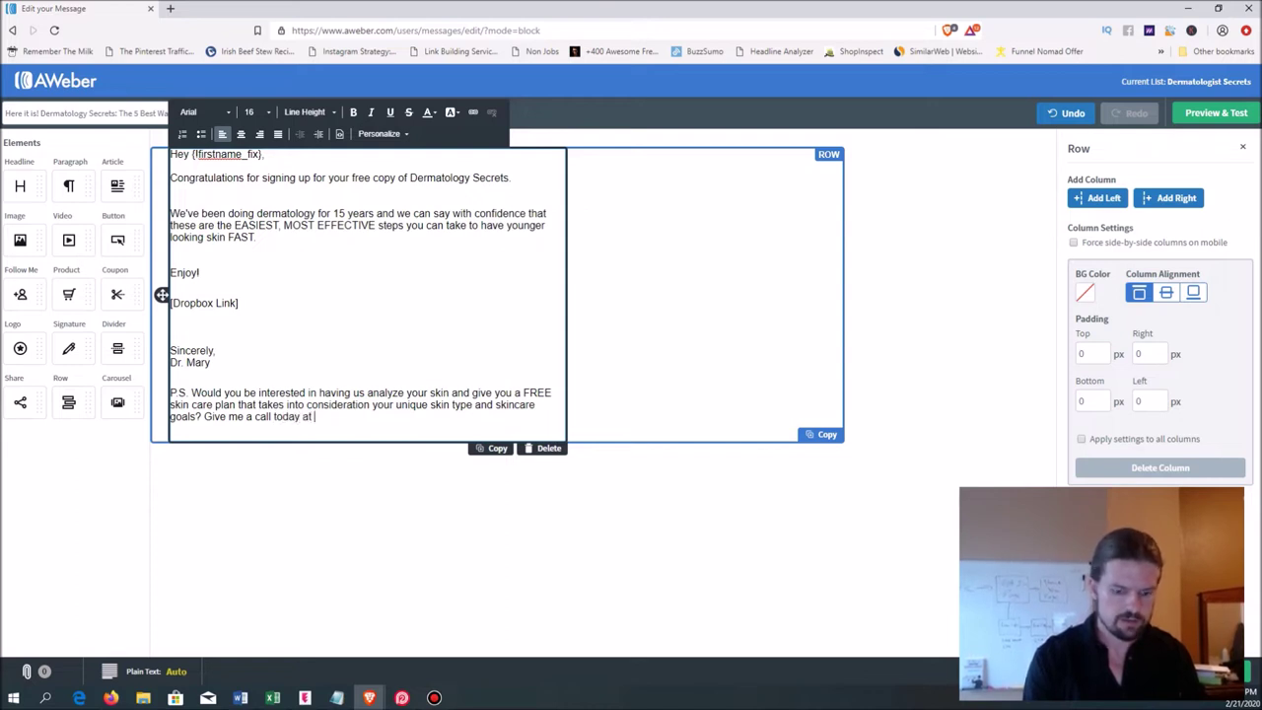
type(" 888-888-8888.")
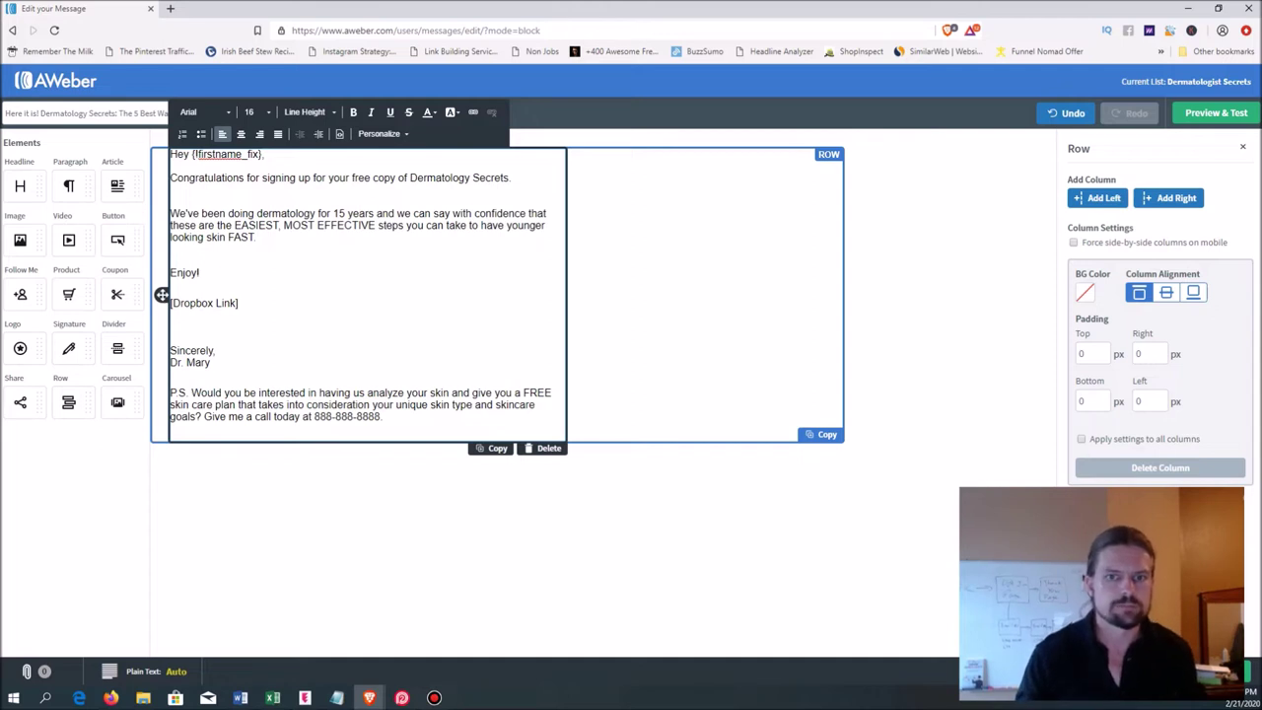
key("Escape")
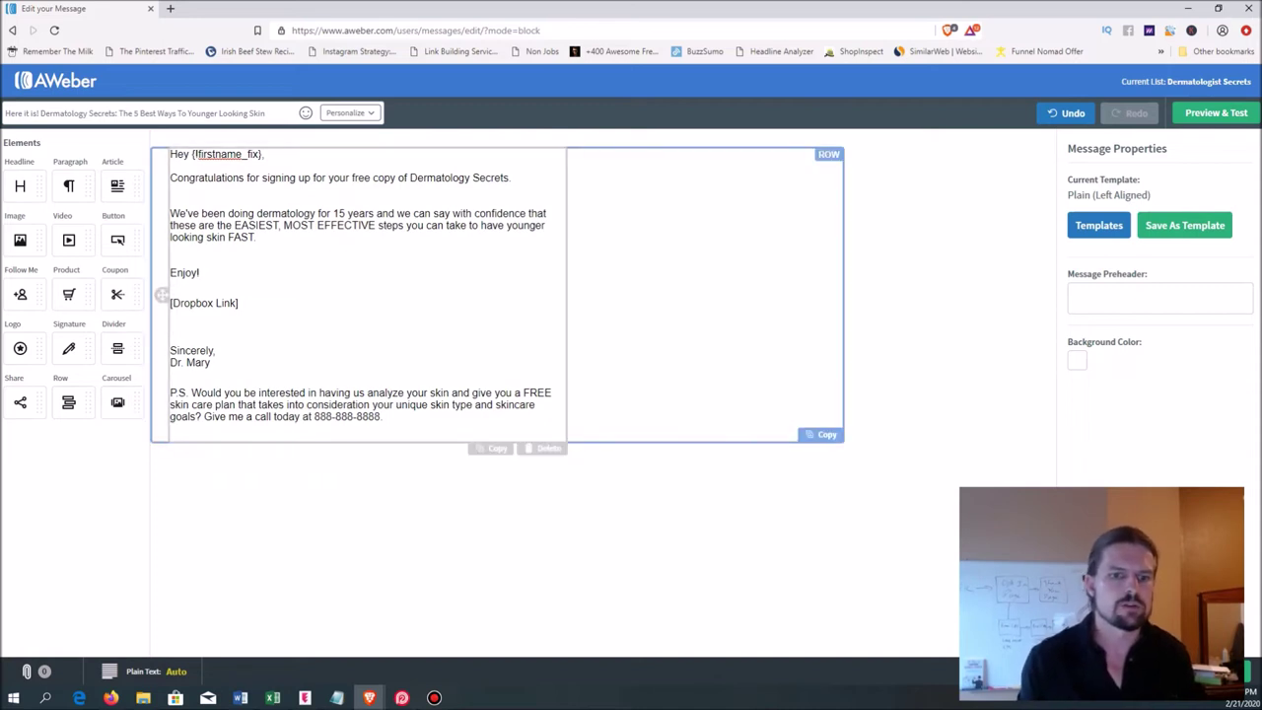
left_click(381, 417)
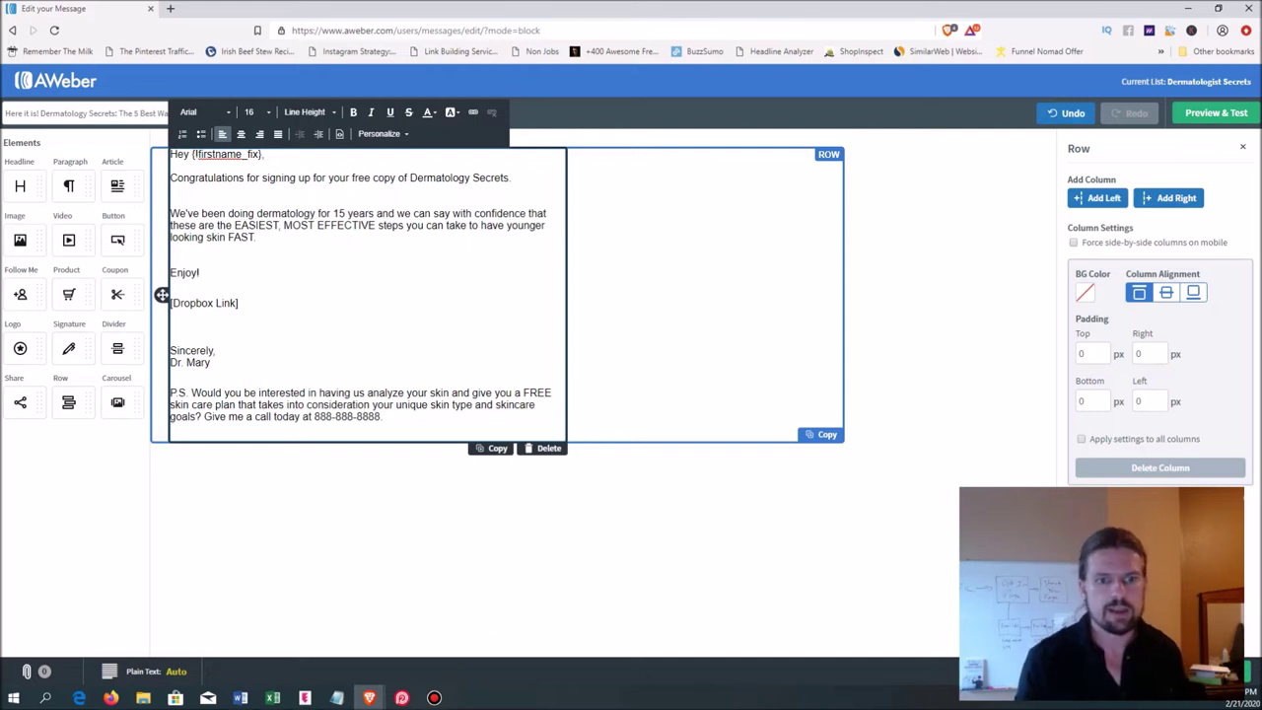
left_click_drag(240, 302, 171, 303)
left_click(238, 302)
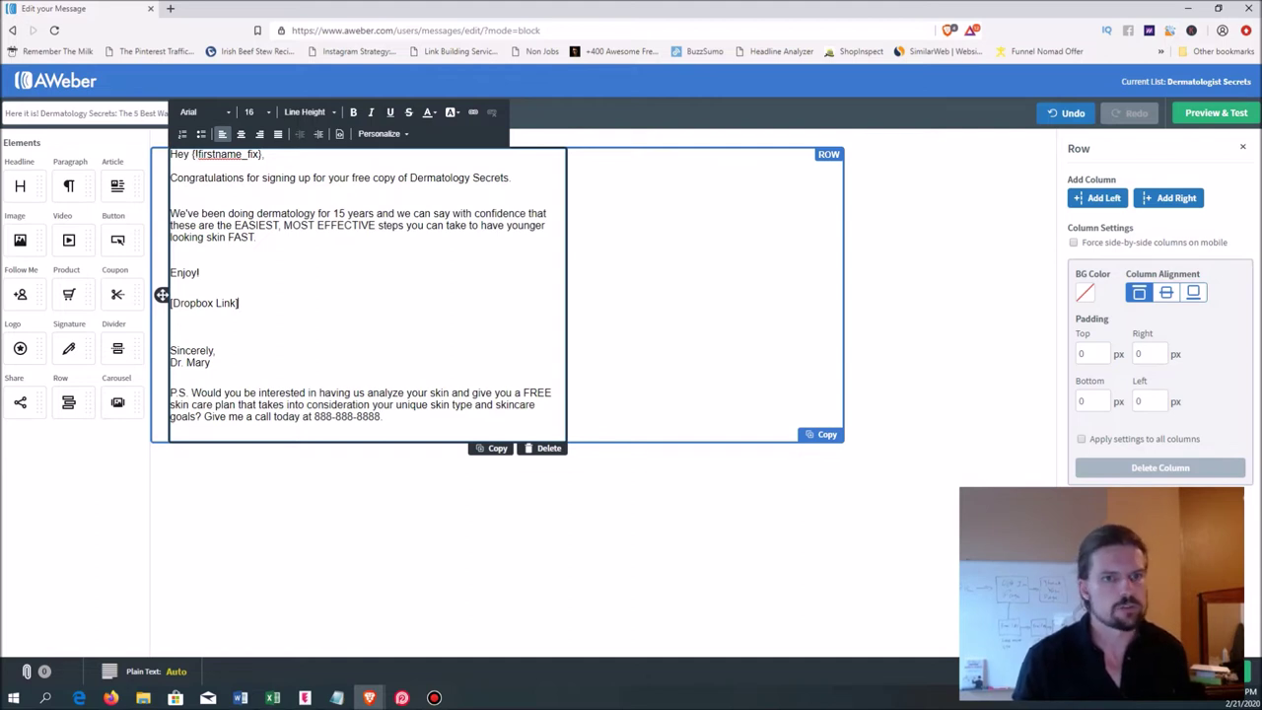
key("Escape")
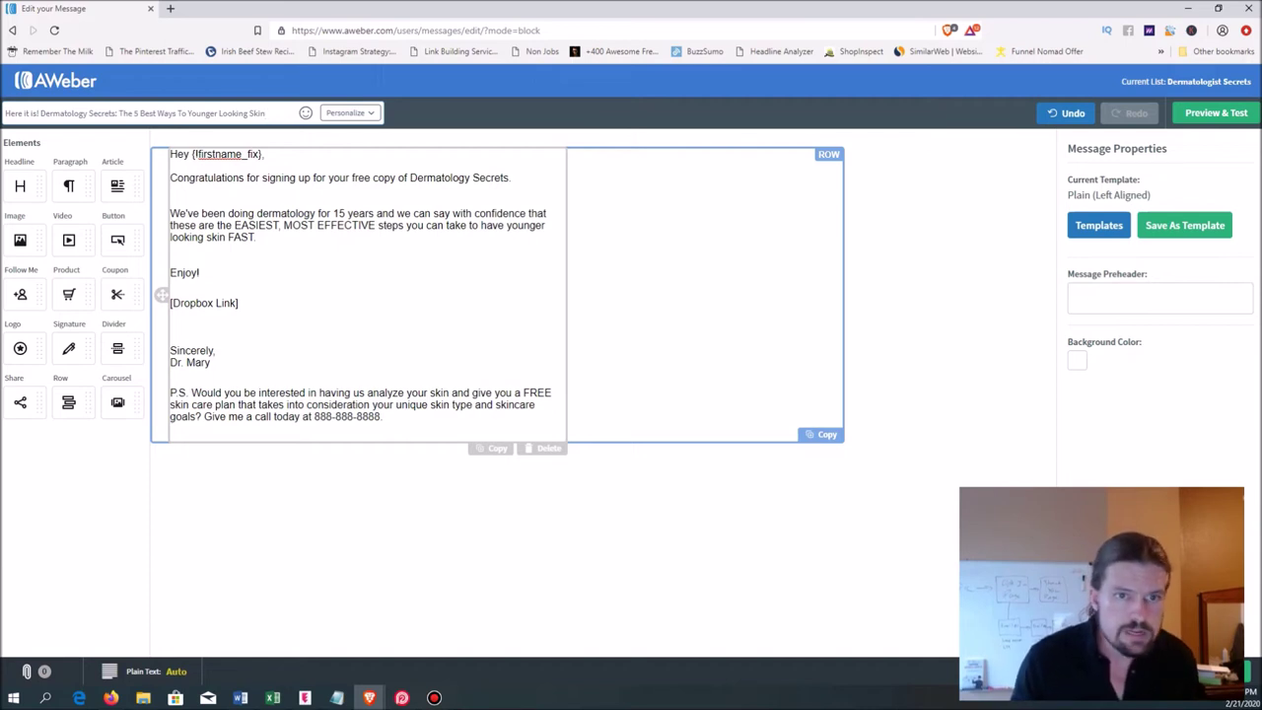
left_click(286, 225)
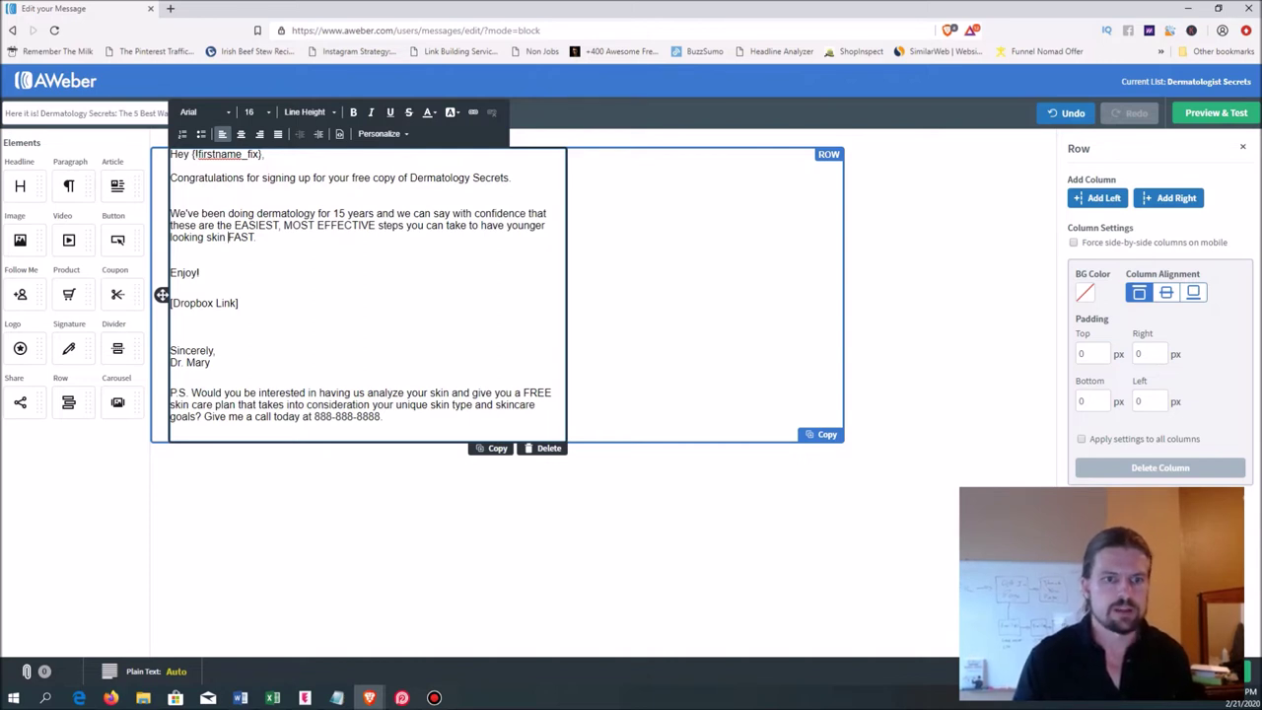
triple_click(213, 303)
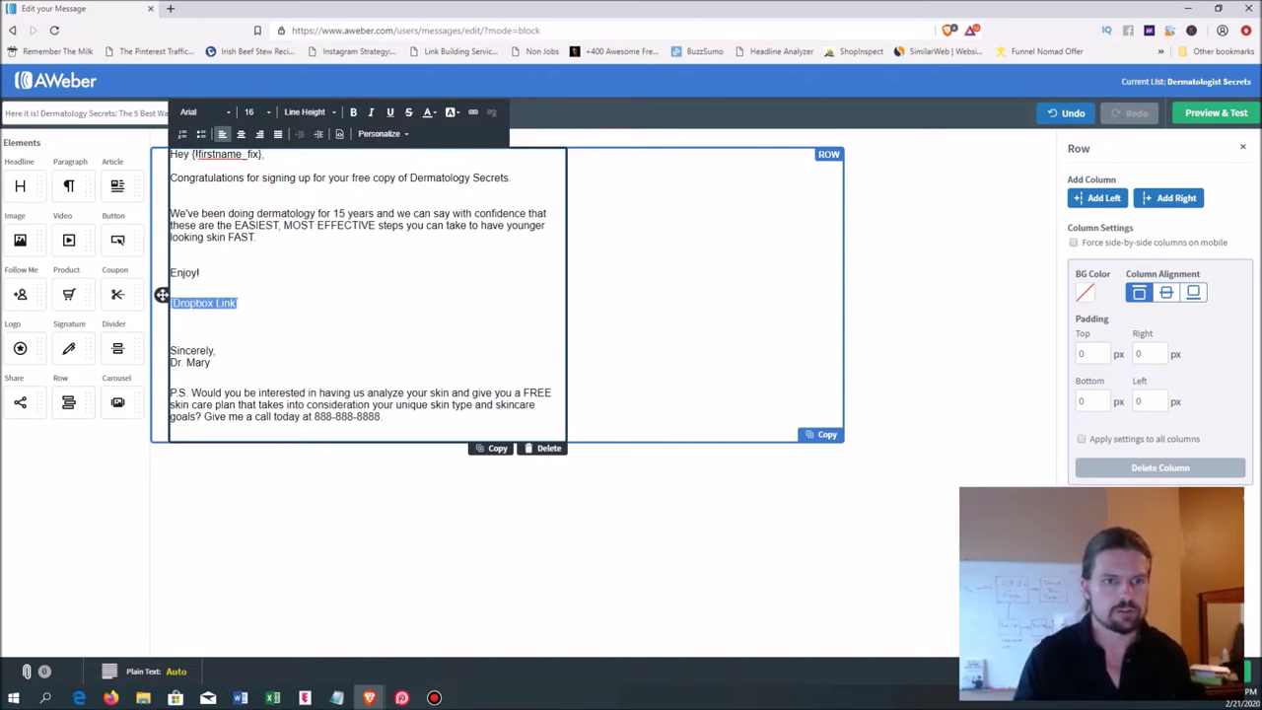
left_click(238, 302)
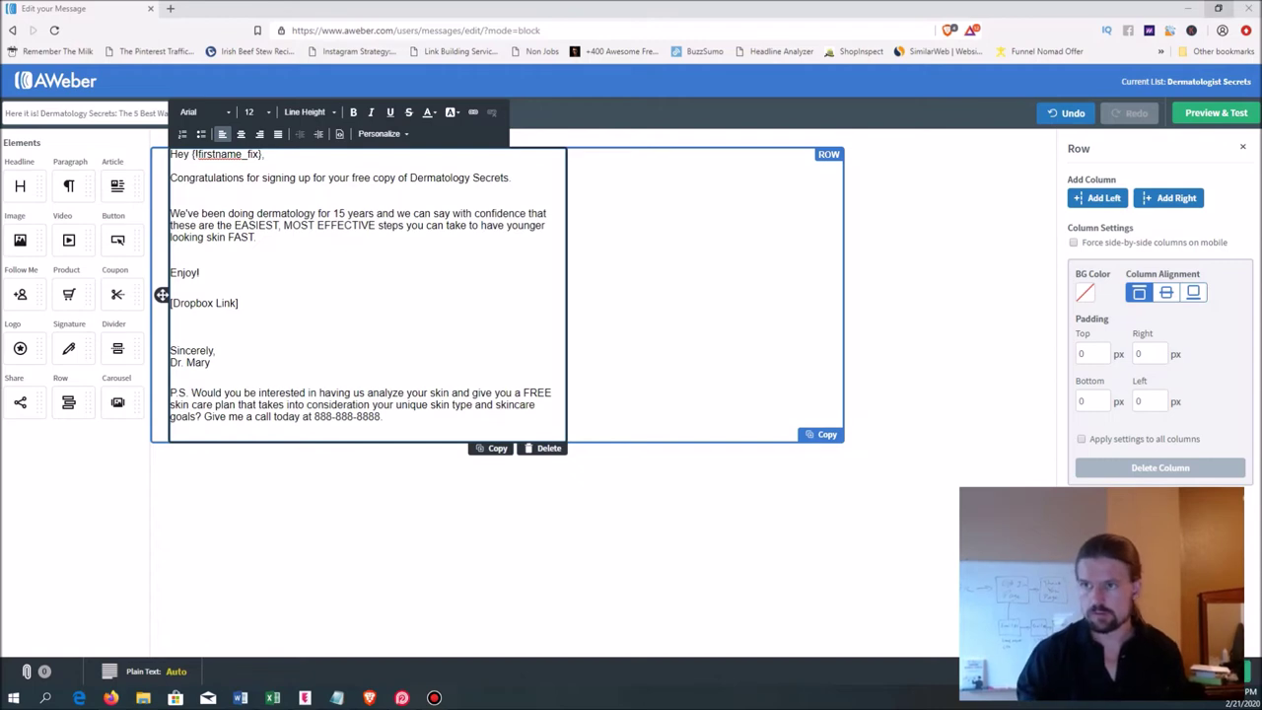
- Save and close the Dermatology Secrets draft, then choose Send Options > Add to Follow Up Series
left_click(1219, 8)
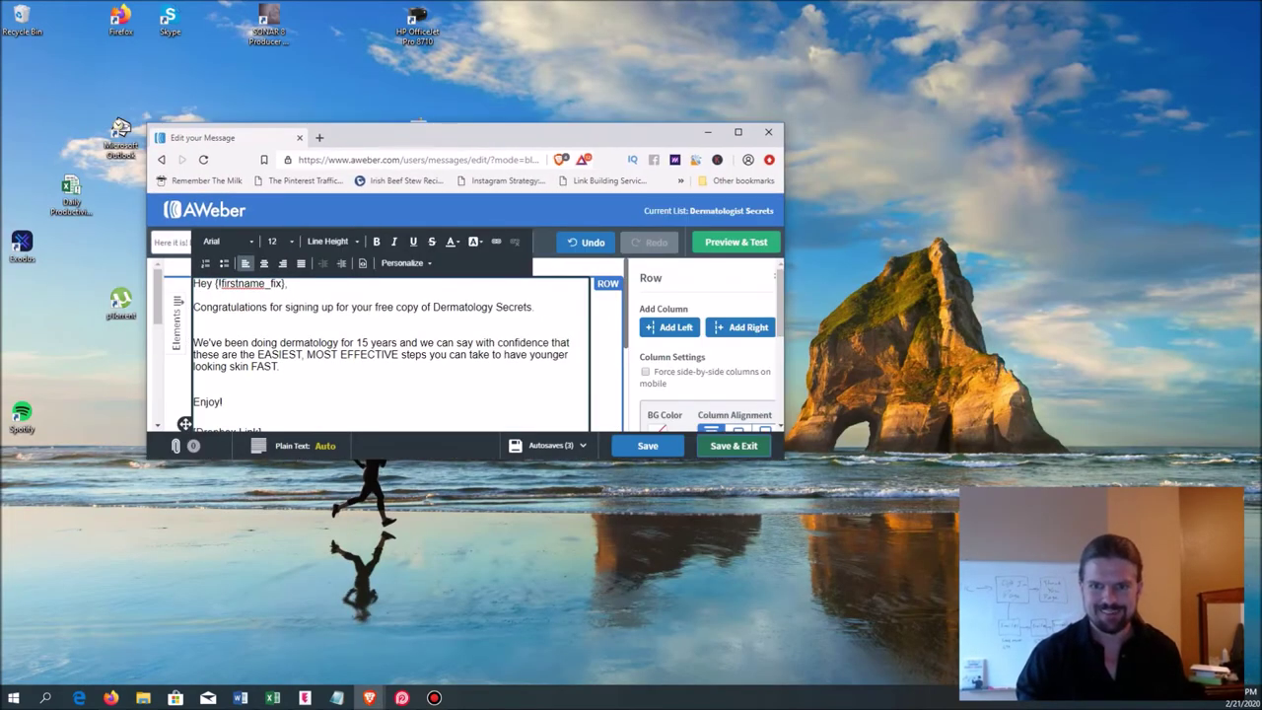
left_click(733, 445)
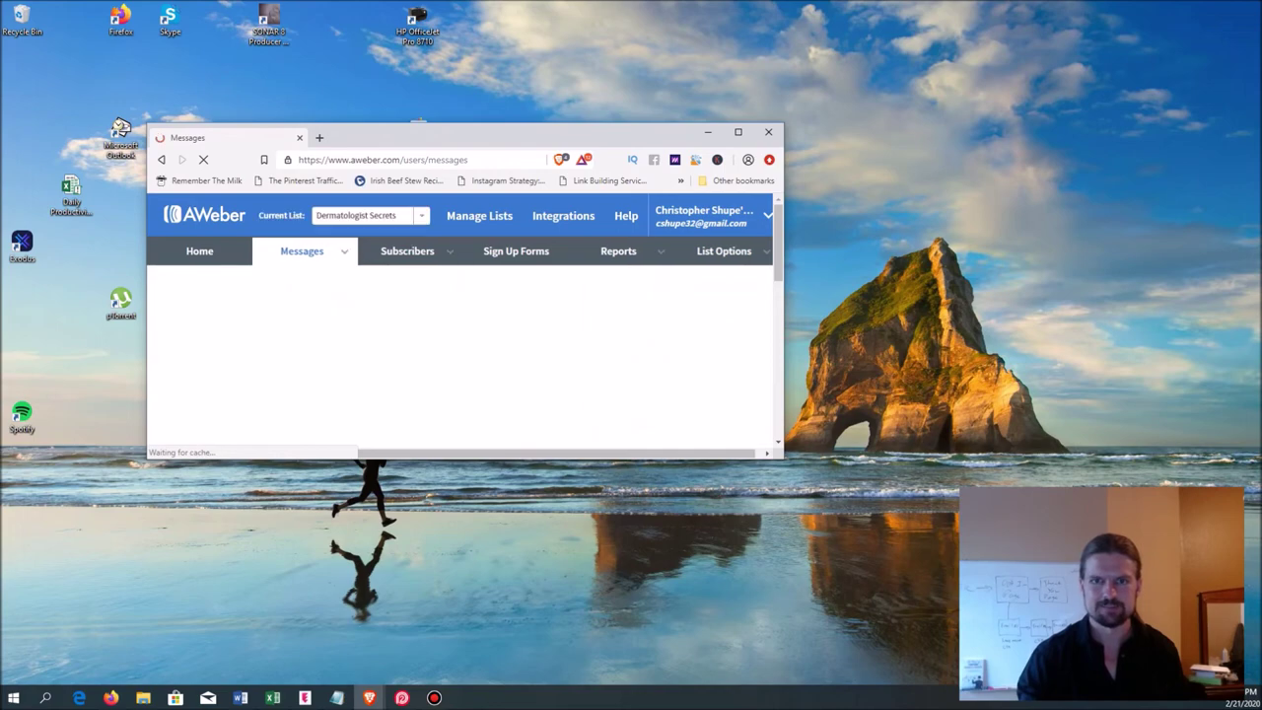
left_click(737, 131)
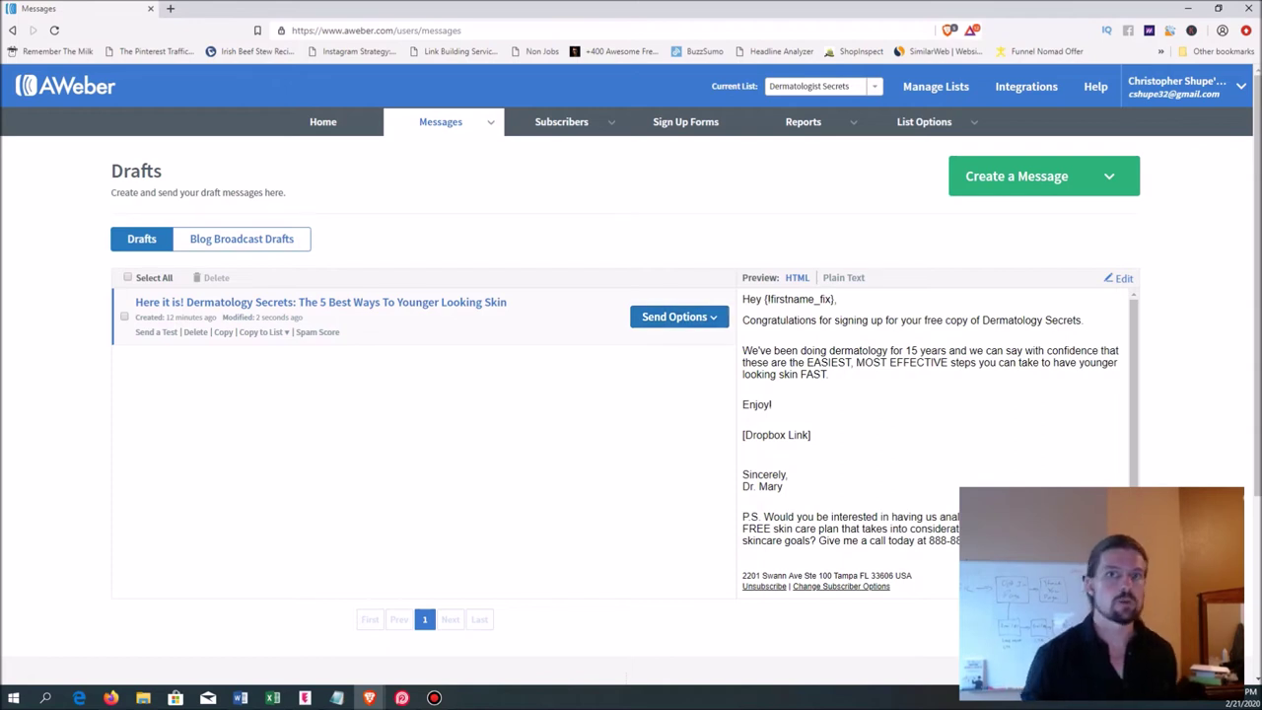
left_click(679, 317)
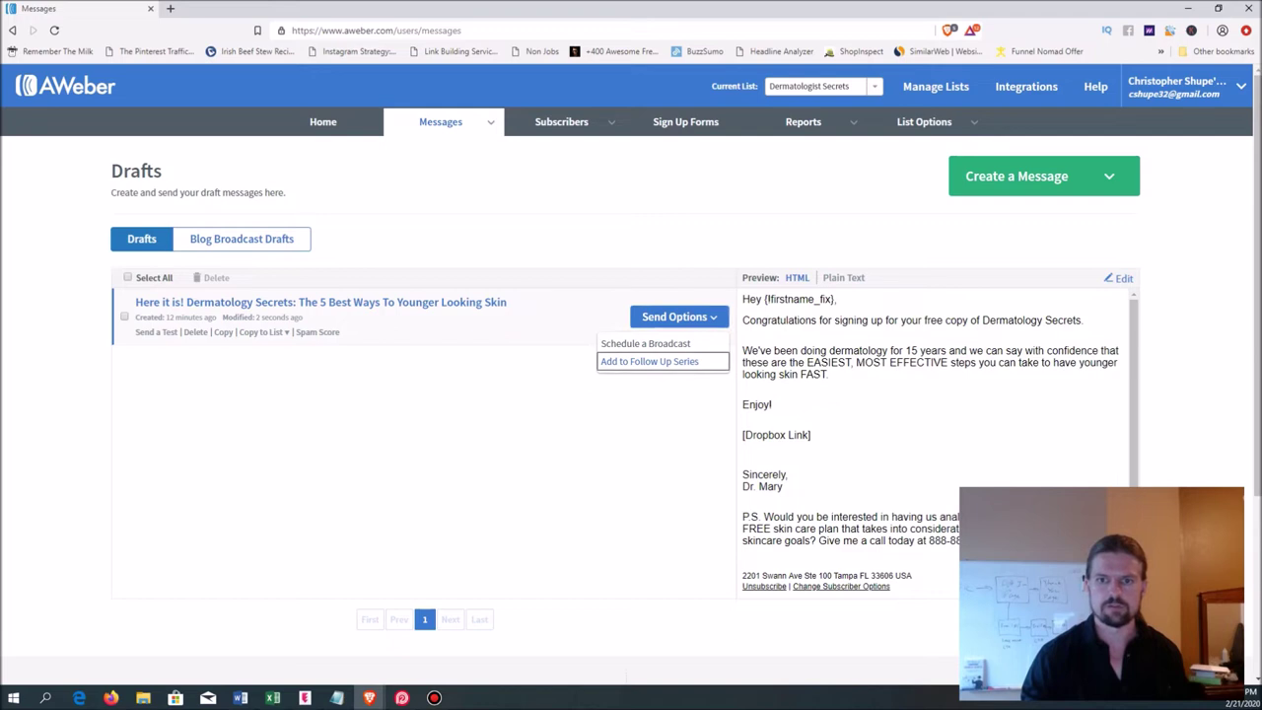
left_click(649, 361)
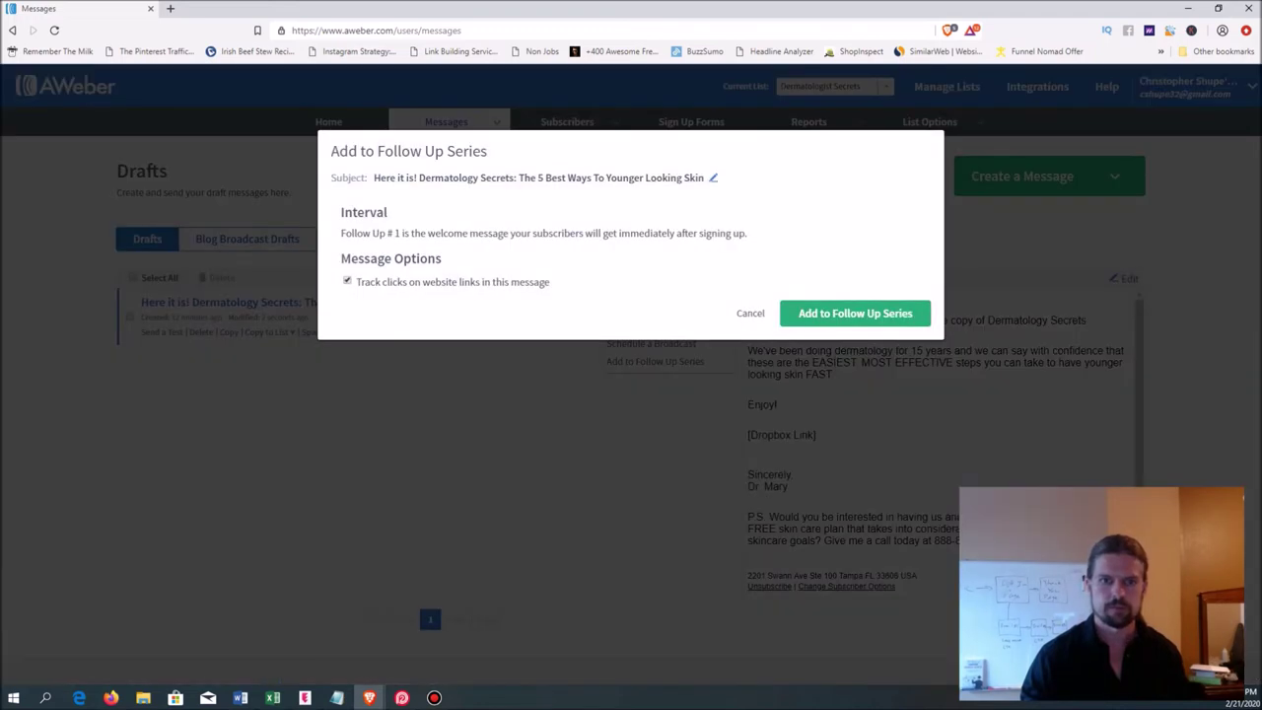
- Confirm adding the draft as follow-up #1, sent immediately, and review the Follow Up Series page
left_click(855, 313)
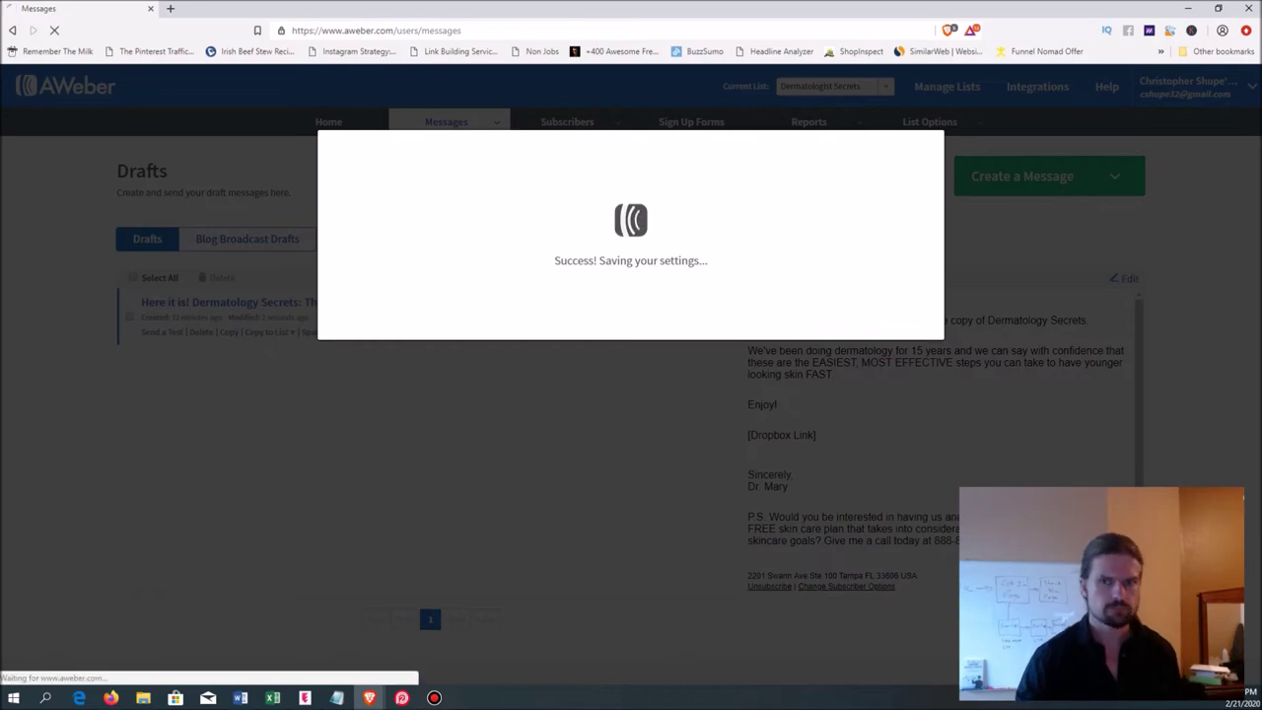
scroll(631, 375, "down", 2)
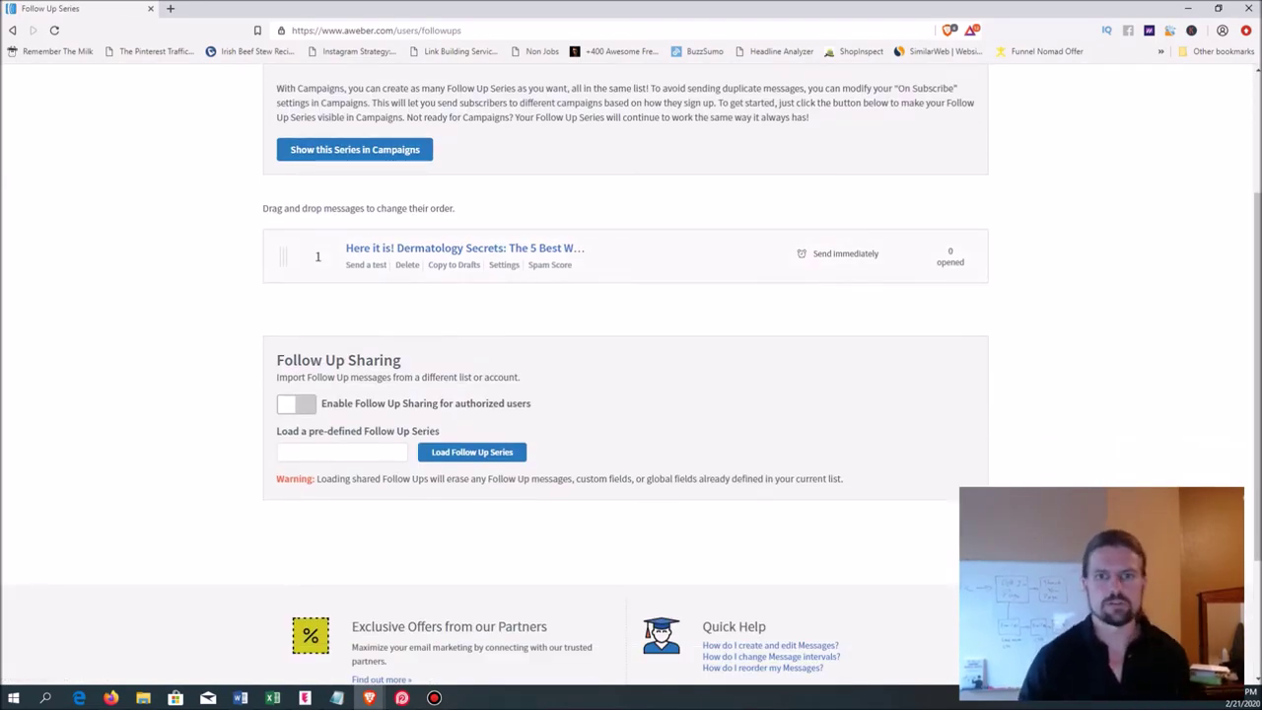
scroll(631, 375, "up", 2)
scroll(631, 374, "down", 1)
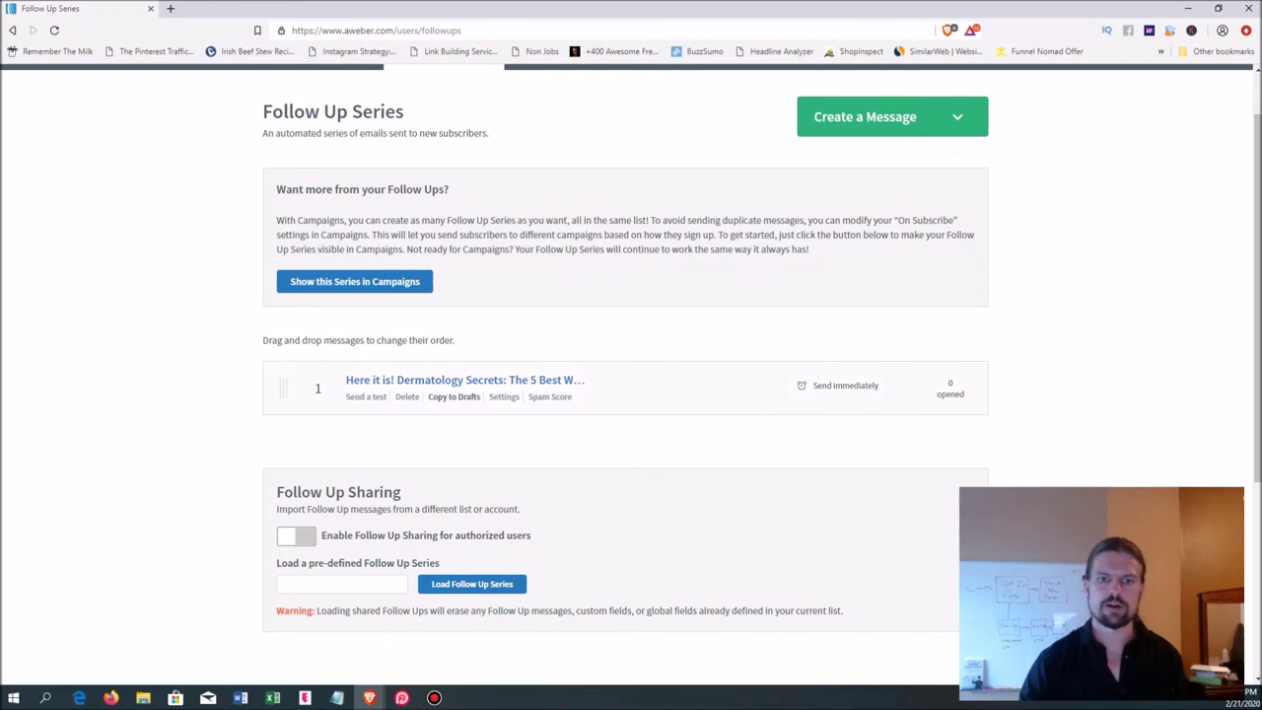
- Copy the Dermatology Secrets follow-up to Drafts and open the copy in the drag-and-drop editor
left_click(454, 396)
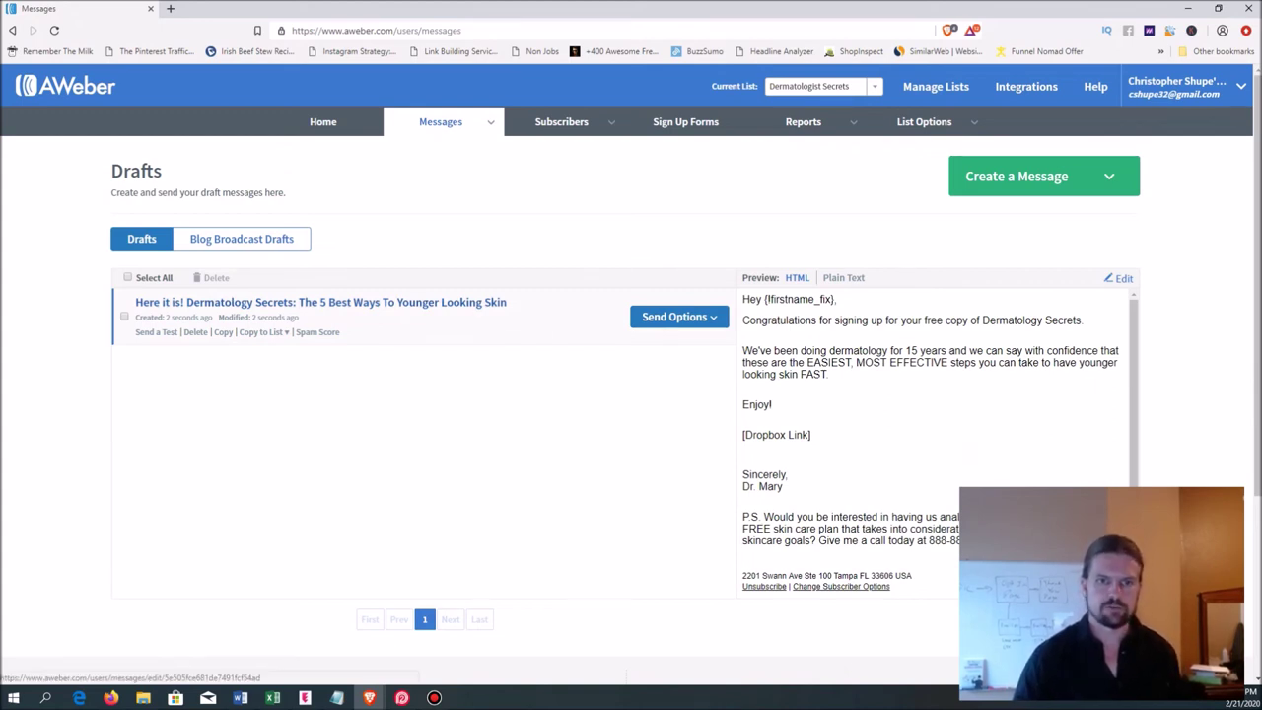
left_click(321, 302)
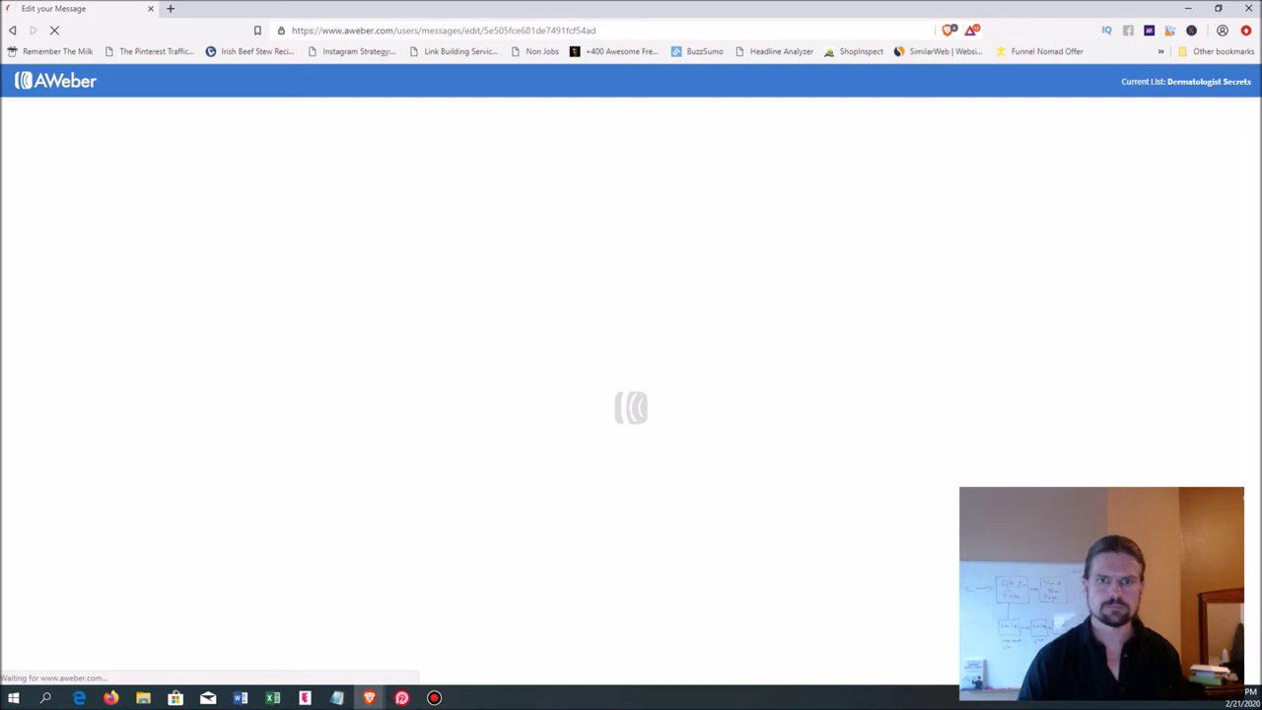
left_click(170, 319)
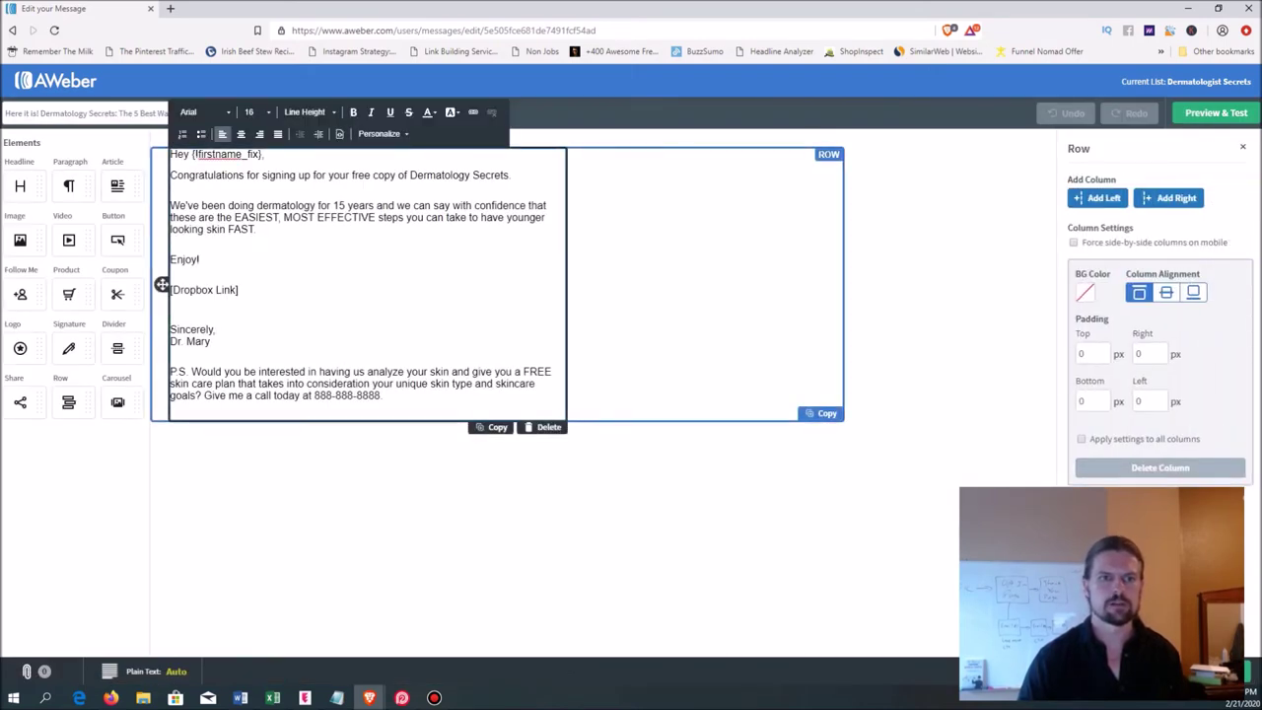
left_click(162, 285)
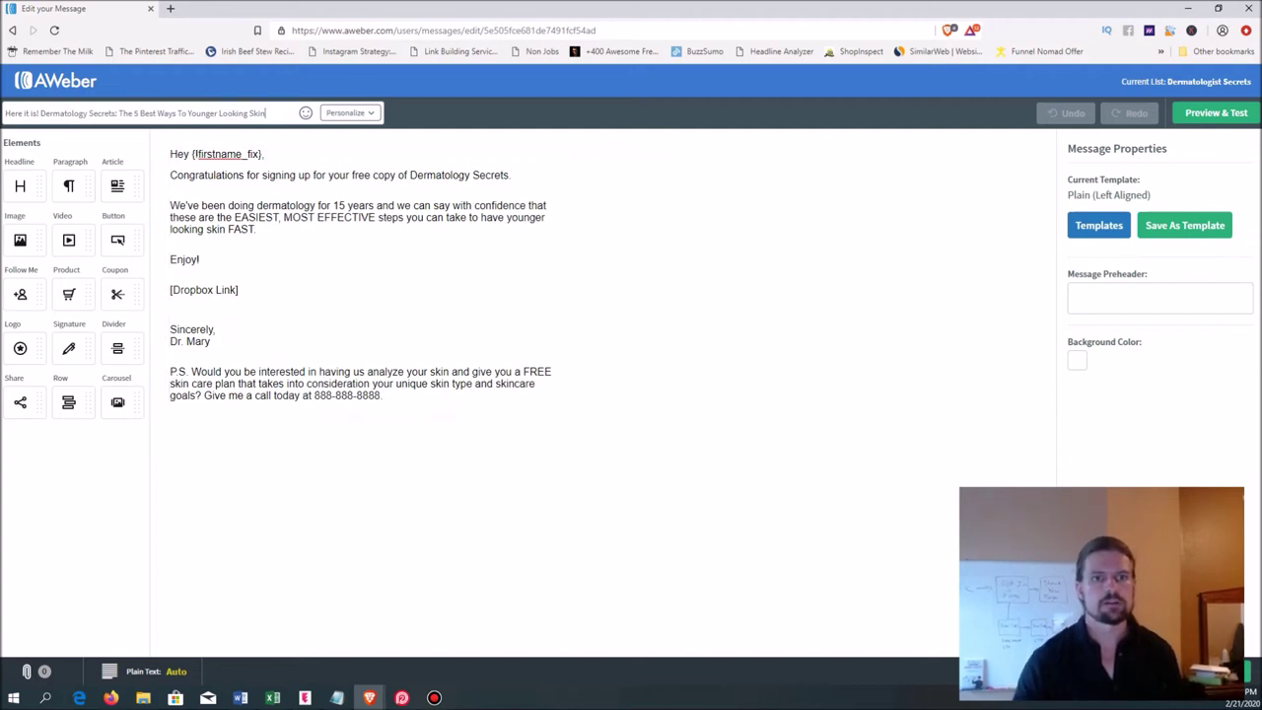
- Retype the subject as 'Want a FREE personalized skin care plan?', swapping the 'assessment?' ending for 'plan?'
key("ctrl+shift+Left")
key("ctrl+shift+Left")
key("ctrl+shift+Left")
key("ctrl+shift+Left")
key("ctrl+shift+Left")
key("ctrl+shift+Left")
key("ctrl+shift+Left")
key("ctrl+shift+Left")
key("ctrl+shift+Left")
key("ctrl+shift+Left")
key("ctrl+shift+Left")
key("ctrl+shift+Left")
key("ctrl+shift+Left")
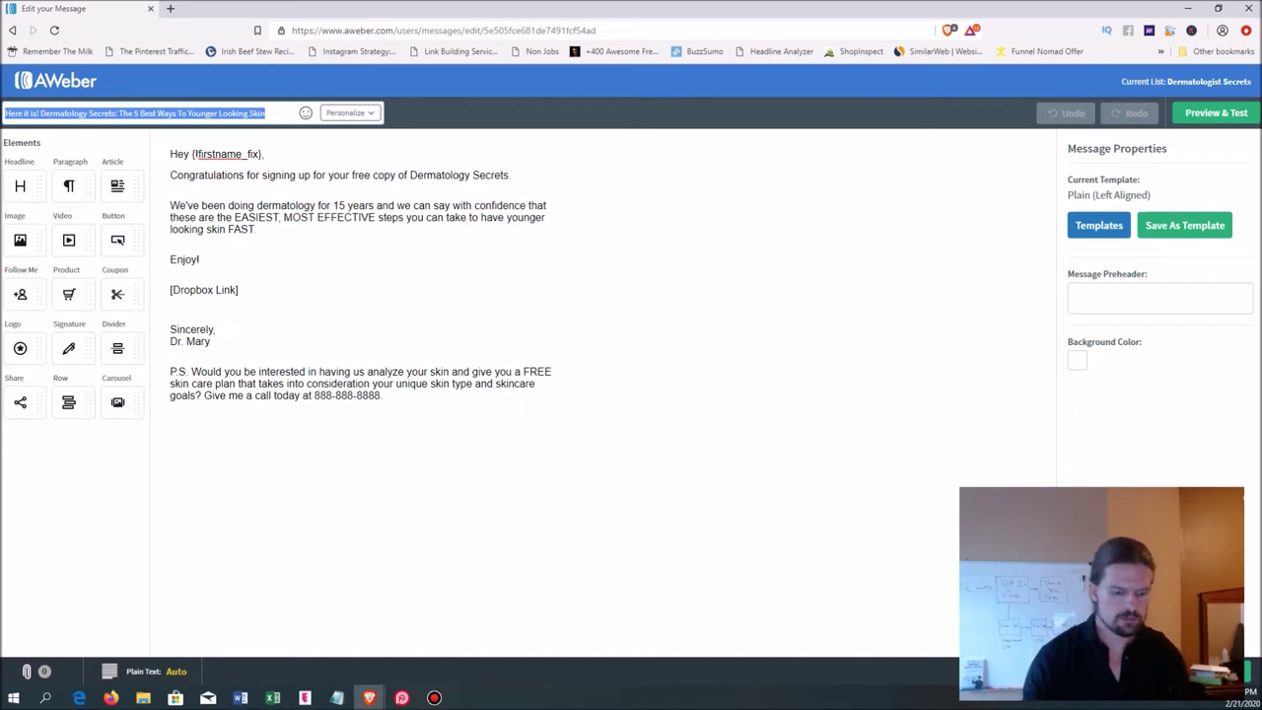
type("Want")
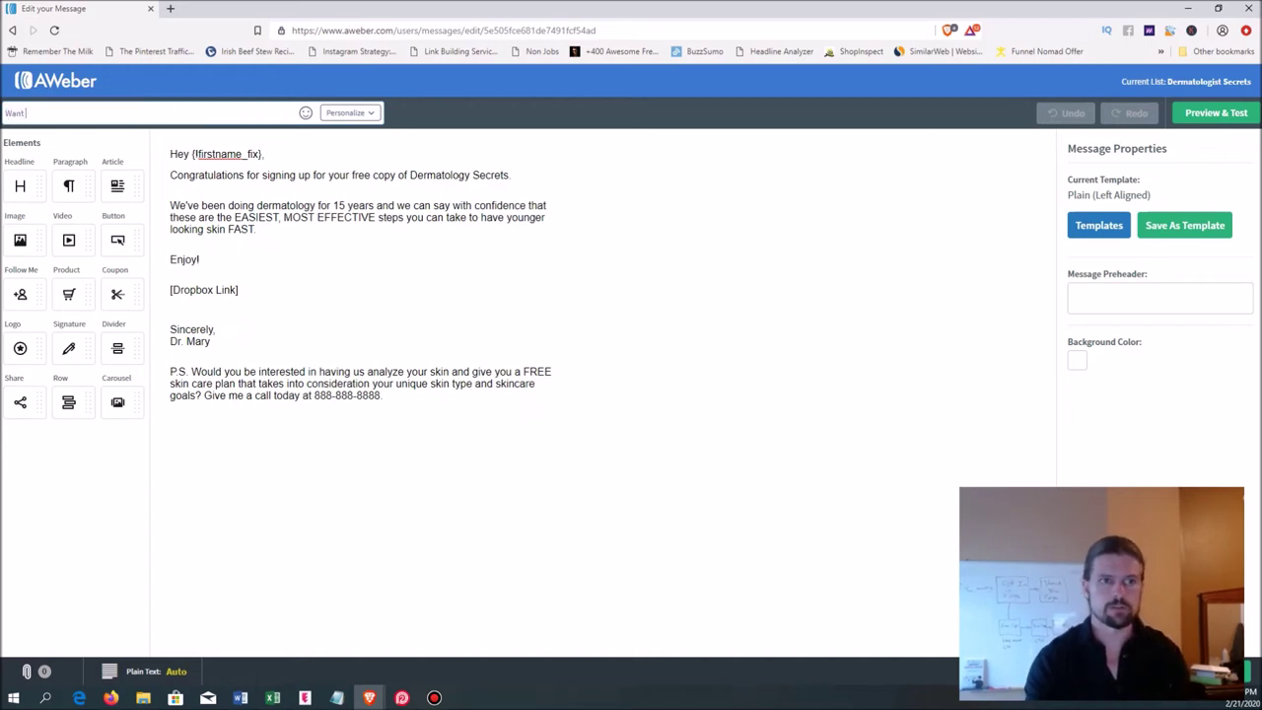
type(" a FREE p")
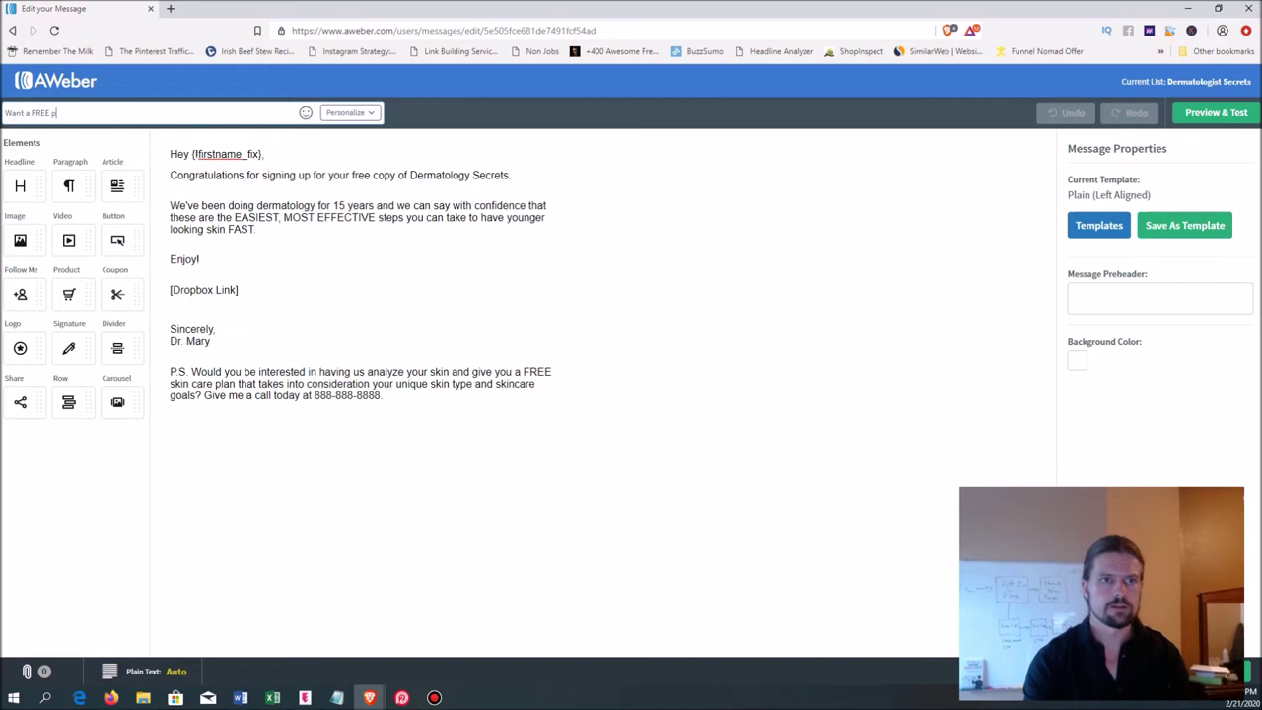
type("ersonalized skin care assessemen")
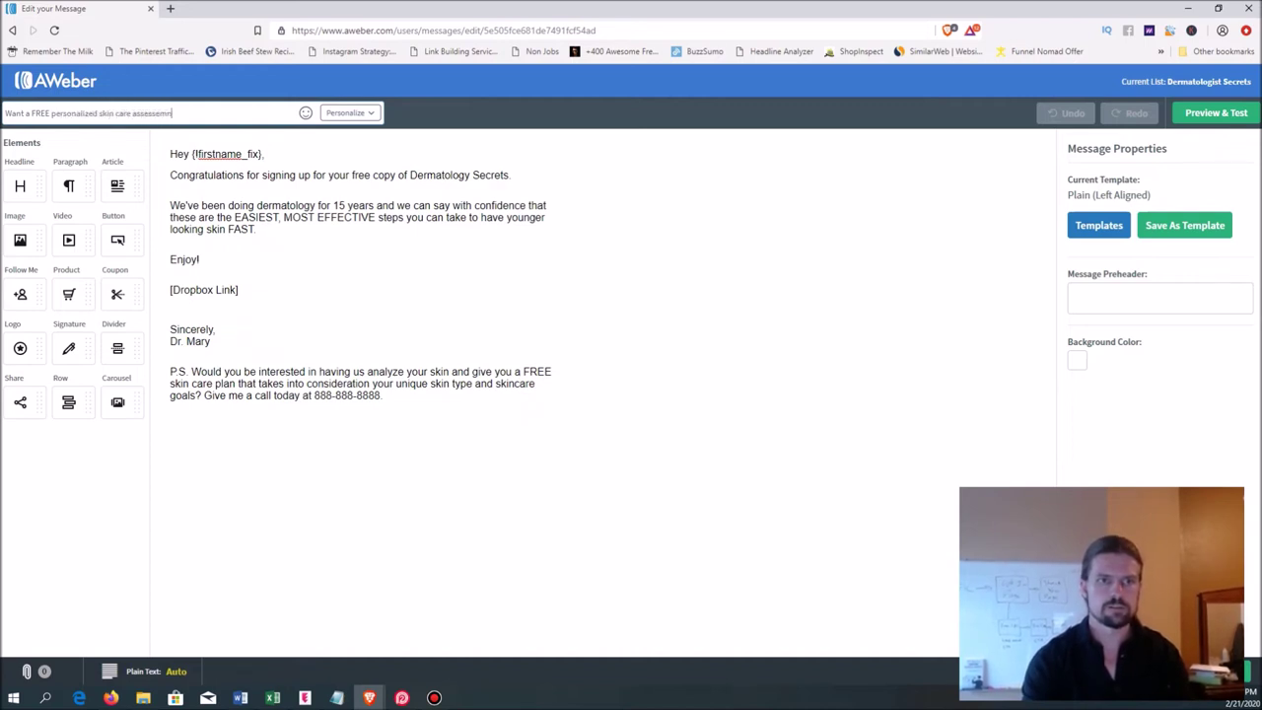
type("t?")
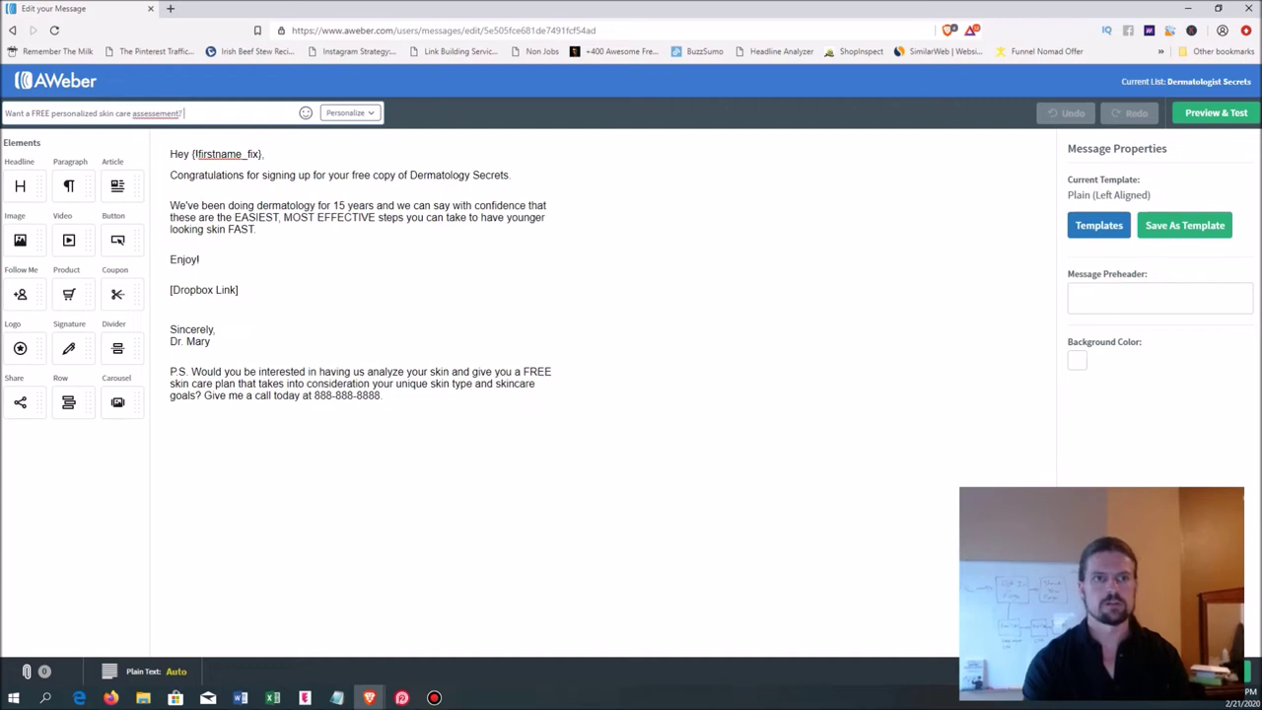
key("BackSpace")
key("BackSpace")
key("BackSpace")
key("BackSpace")
key("BackSpace")
key("BackSpace")
key("BackSpace")
type("sment?")
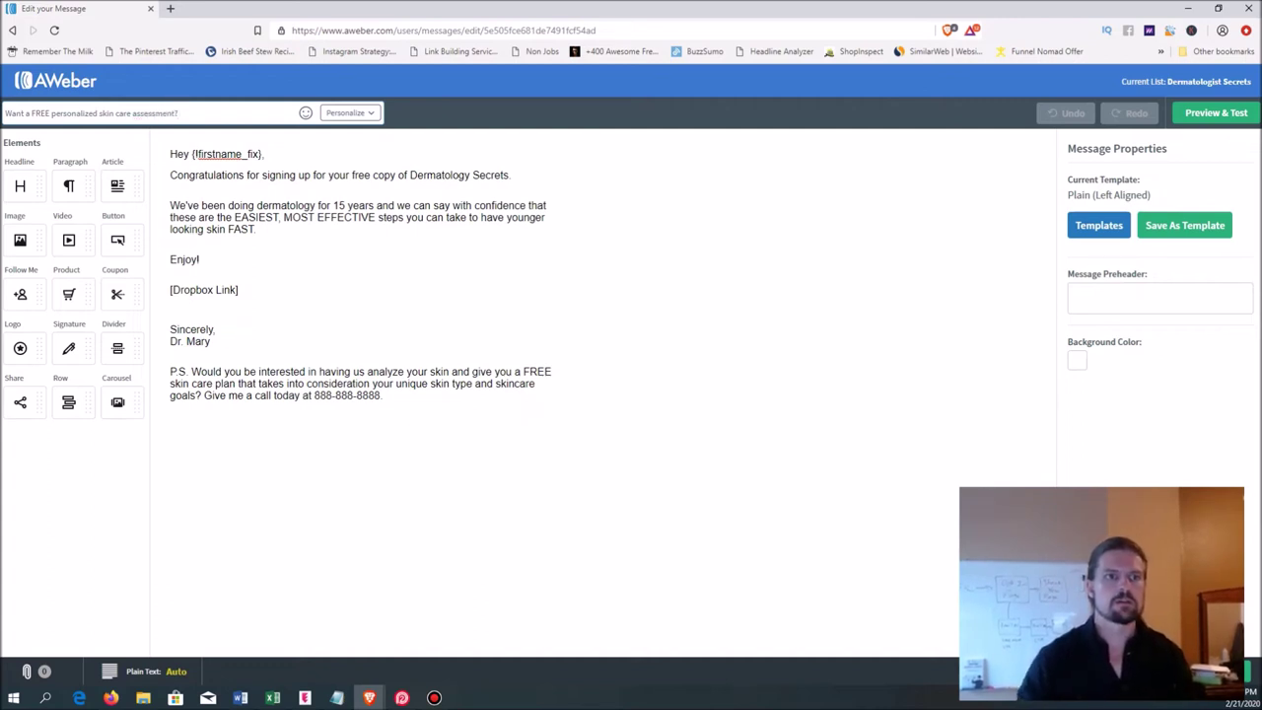
key("shift+Left")
key("shift+Left")
key("shift+Left")
key("shift+Left")
key("shift+Left")
key("shift+Left")
key("shift+Left")
key("shift+Left")
key("shift+Left")
key("shift+Left")
key("shift+Left")
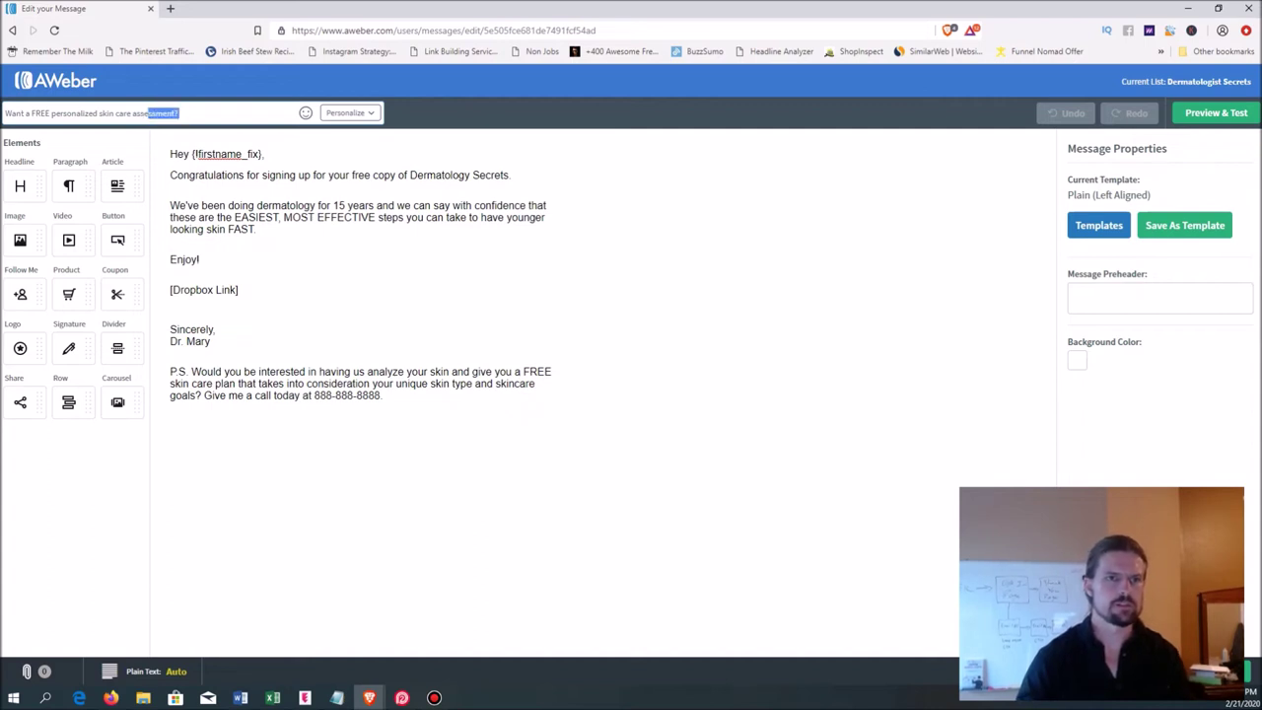
type("plan?")
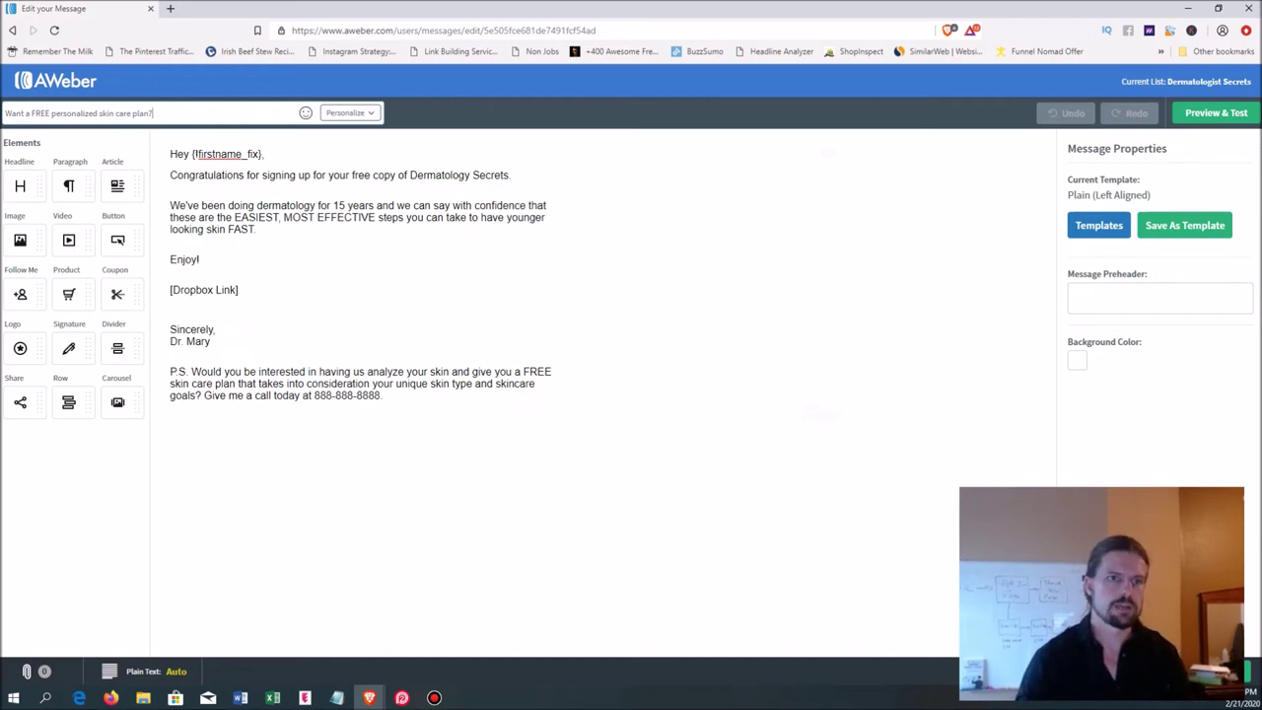
- Delete the body paragraphs from Congratulations through Enjoy! below the greeting
left_click(162, 284)
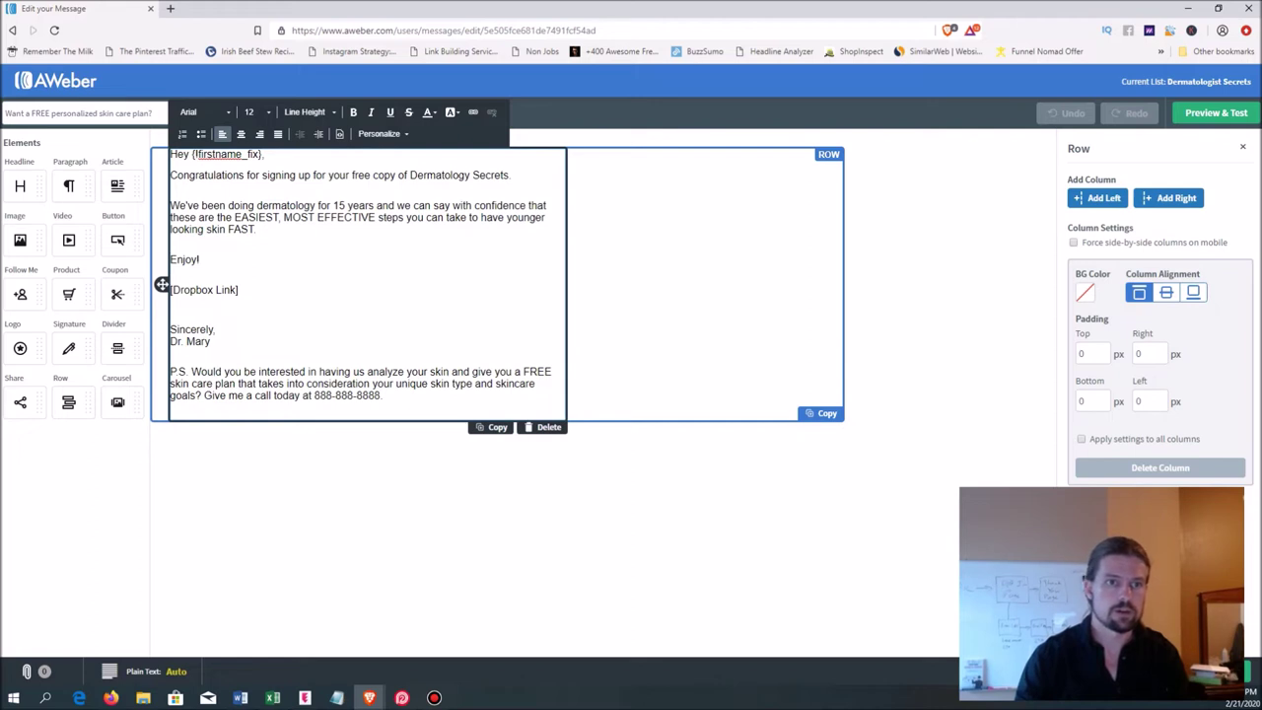
key("Return")
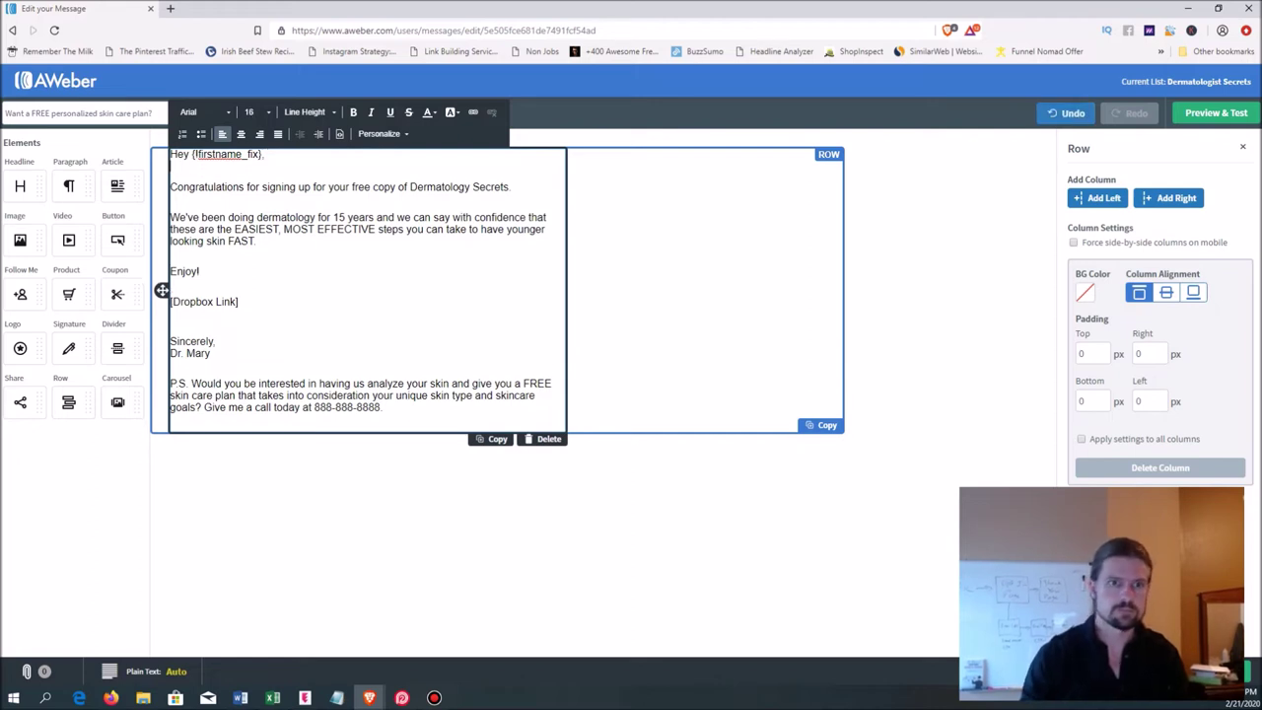
key("ctrl+shift+Up")
key("ctrl+shift+Up")
key("ctrl+shift+Up")
key("ctrl+shift+Up")
key("ctrl+shift+Up")
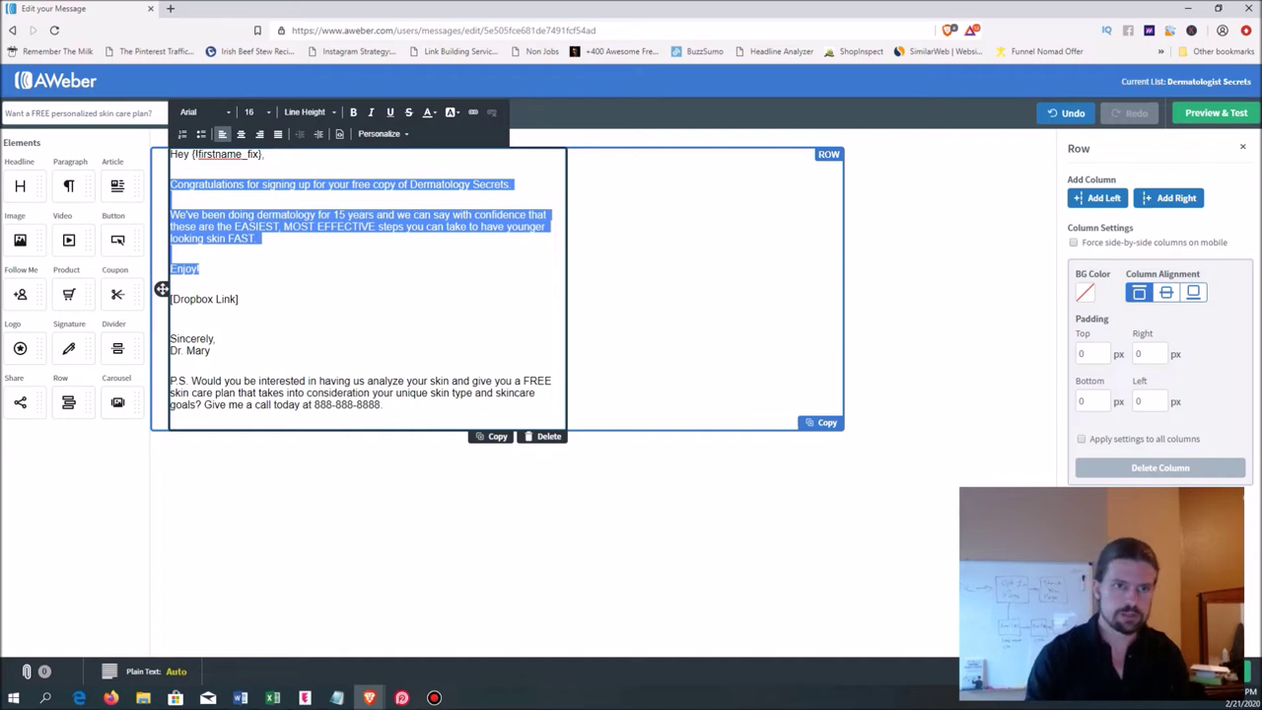
key("BackSpace")
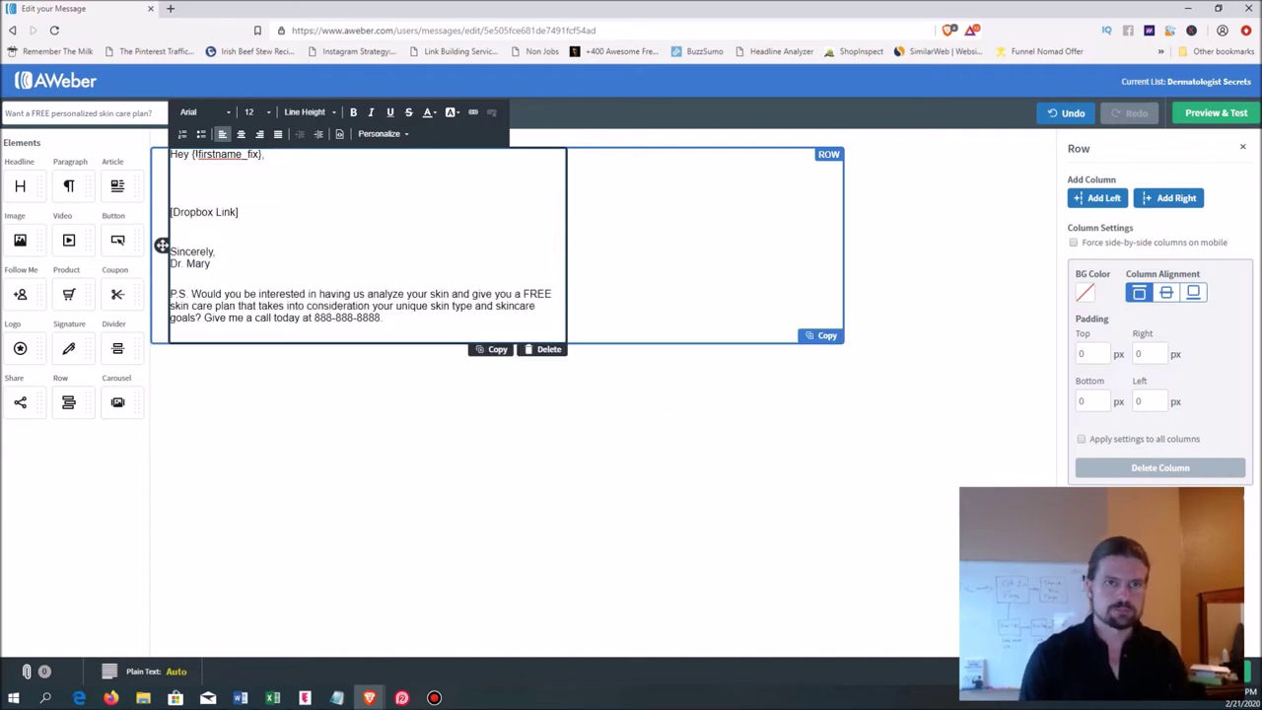
- Type 'I hope you found Dermatologist Secrets super helpful and are already noticing a change in your skin!'
type("I")
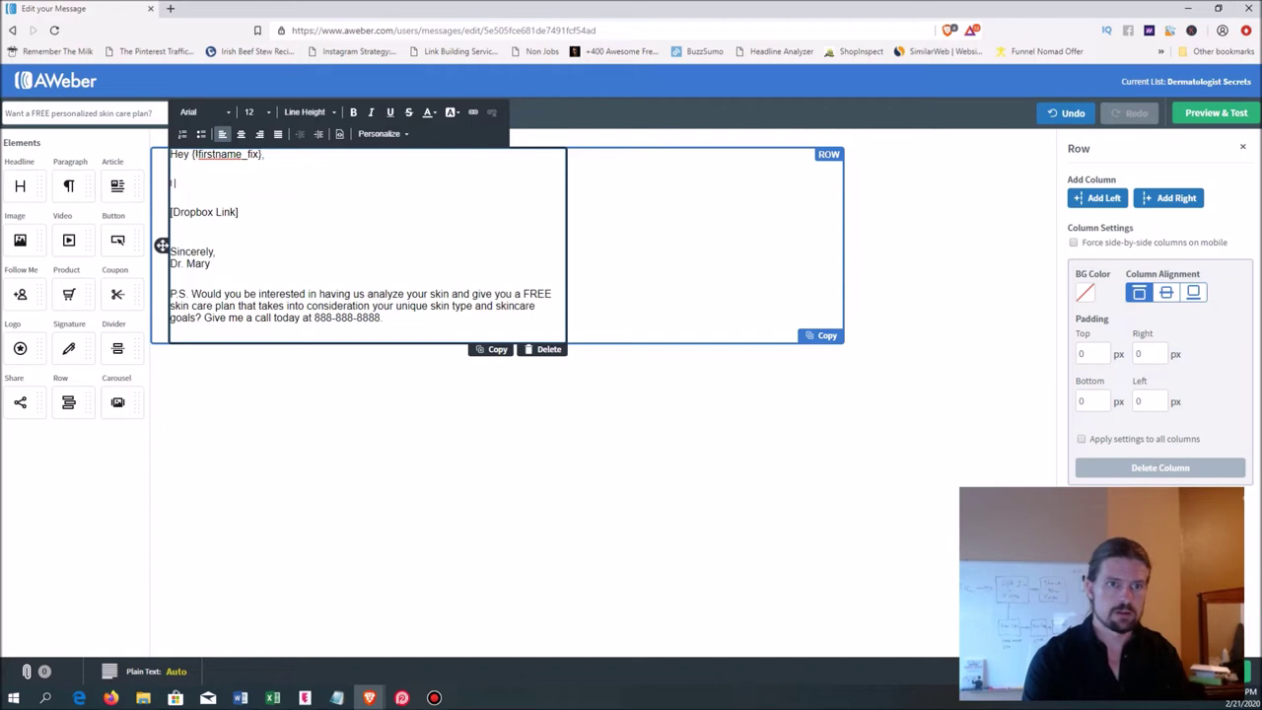
type(" hope you learned")
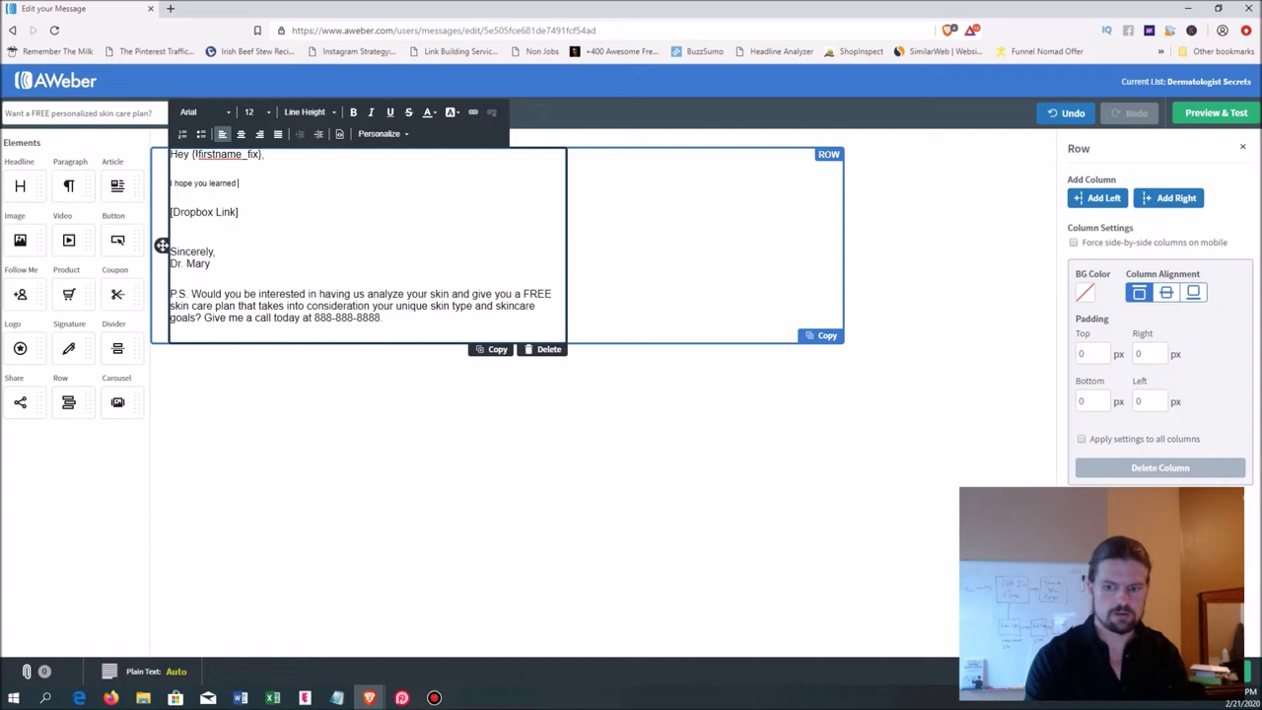
key("BackSpace")
key("BackSpace")
key("BackSpace")
key("BackSpace")
key("BackSpace")
key("BackSpace")
key("BackSpace")
key("BackSpace")
type("foudn th")
key("BackSpace")
key("BackSpace")
key("BackSpace")
key("BackSpace")
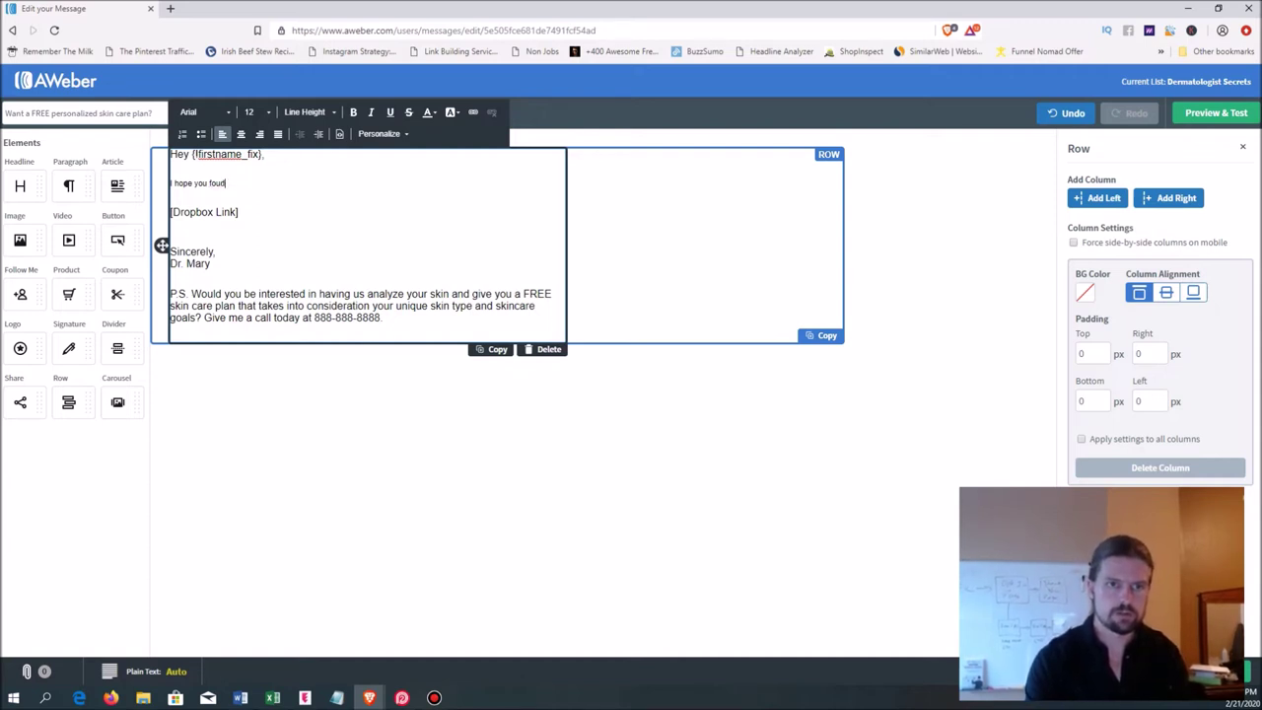
type("nd ")
type("Dermat")
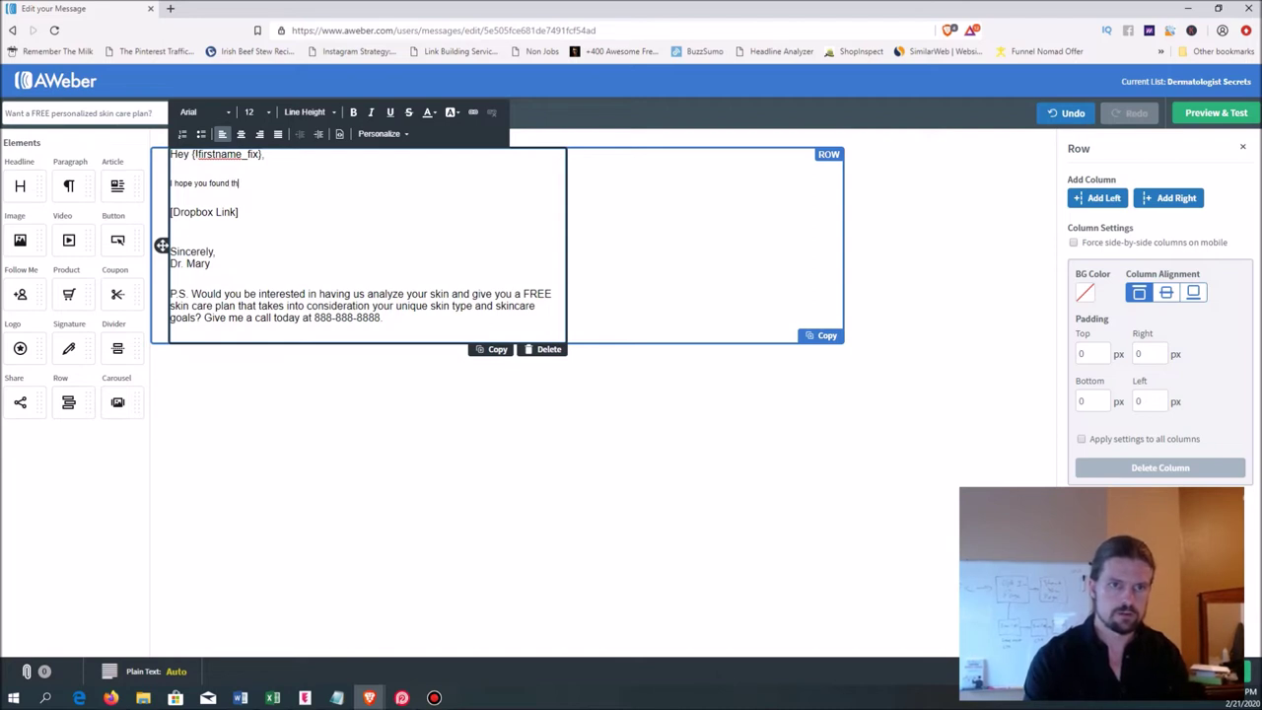
type("olo")
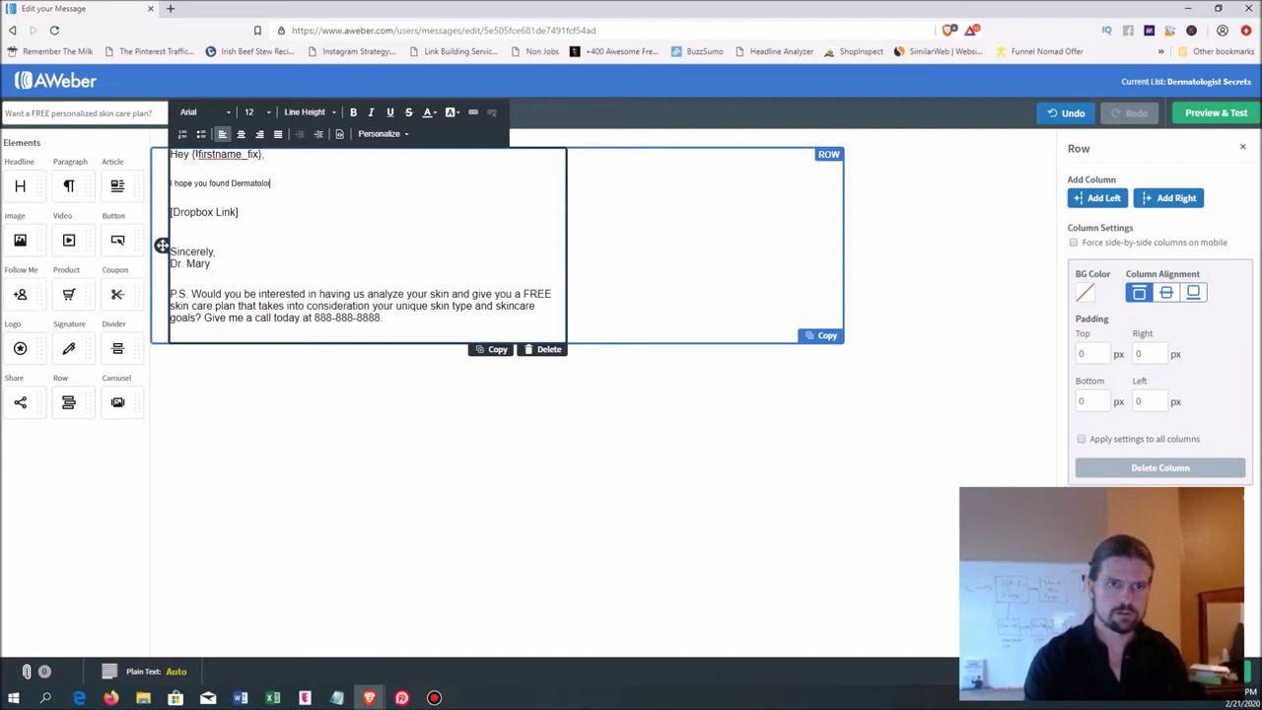
type("gist S")
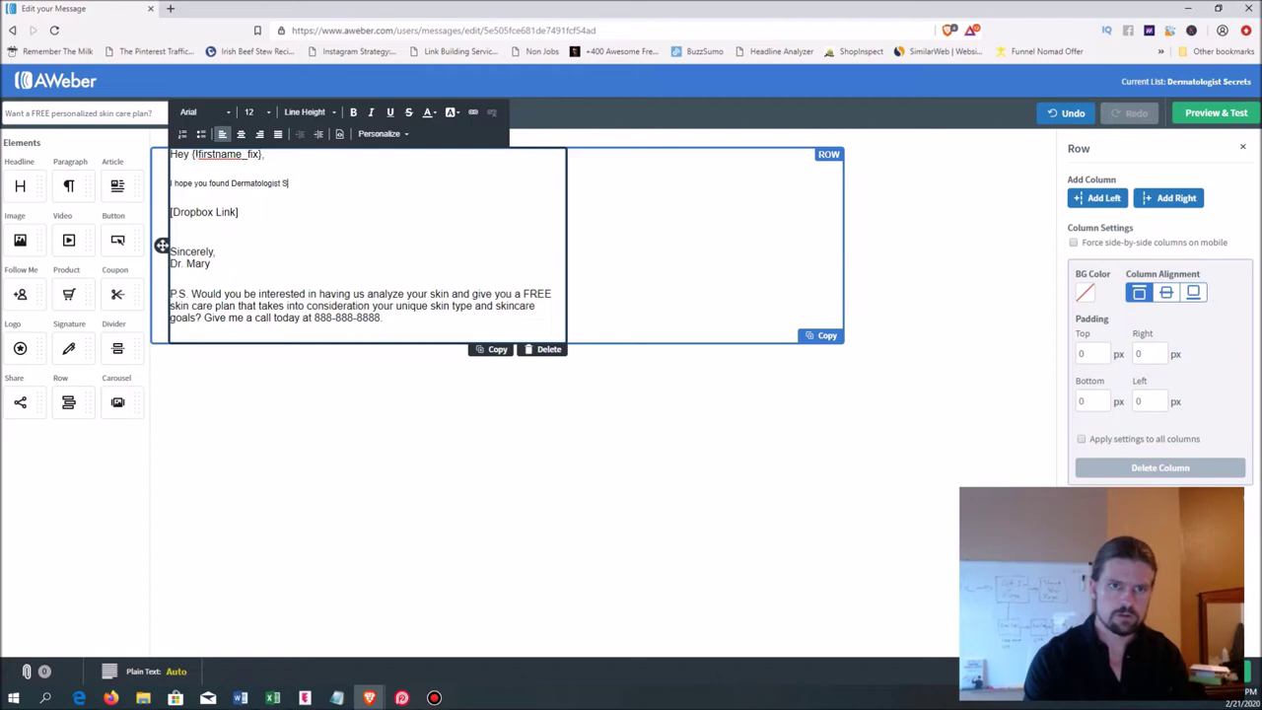
type("ecrets supe")
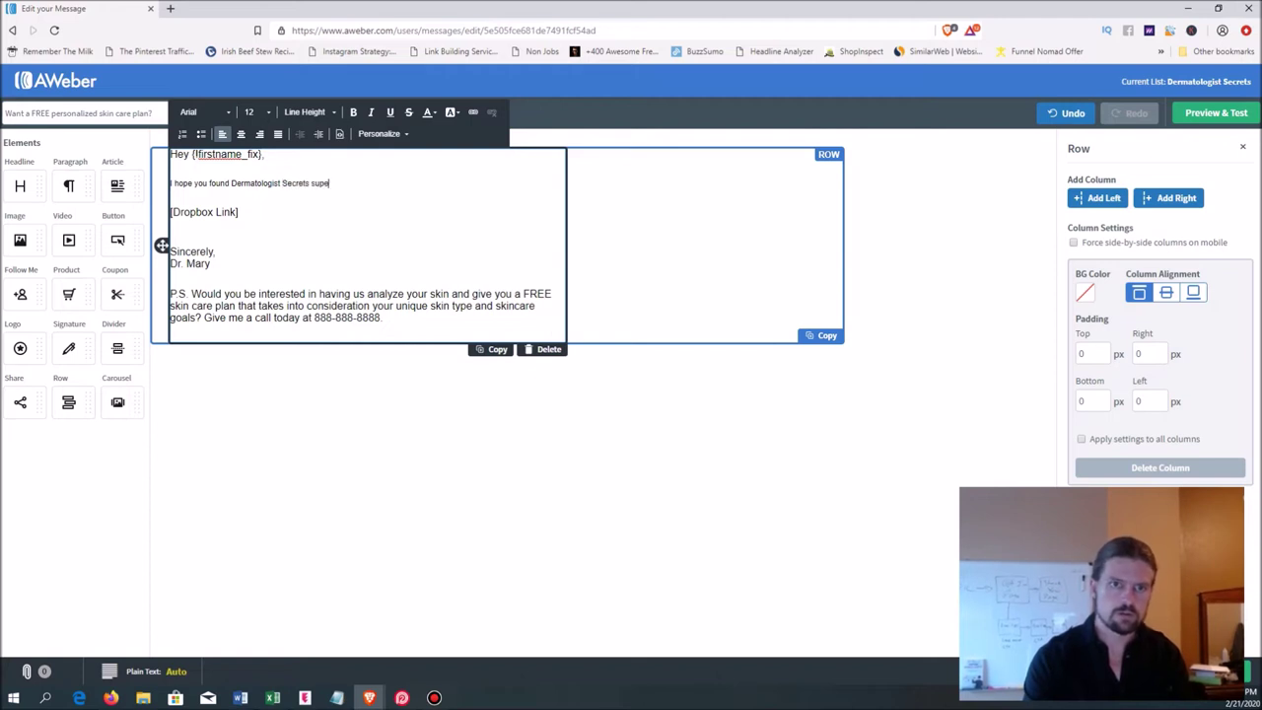
type("r helpful and")
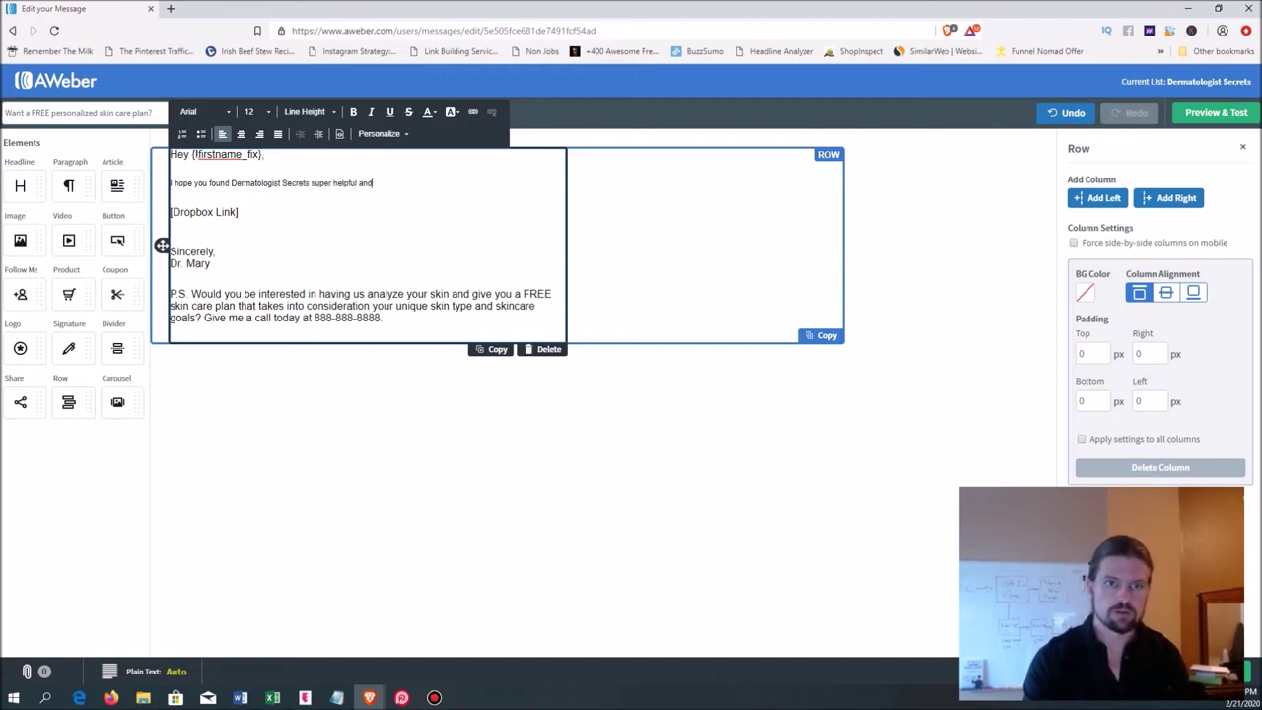
type(" are already notcing")
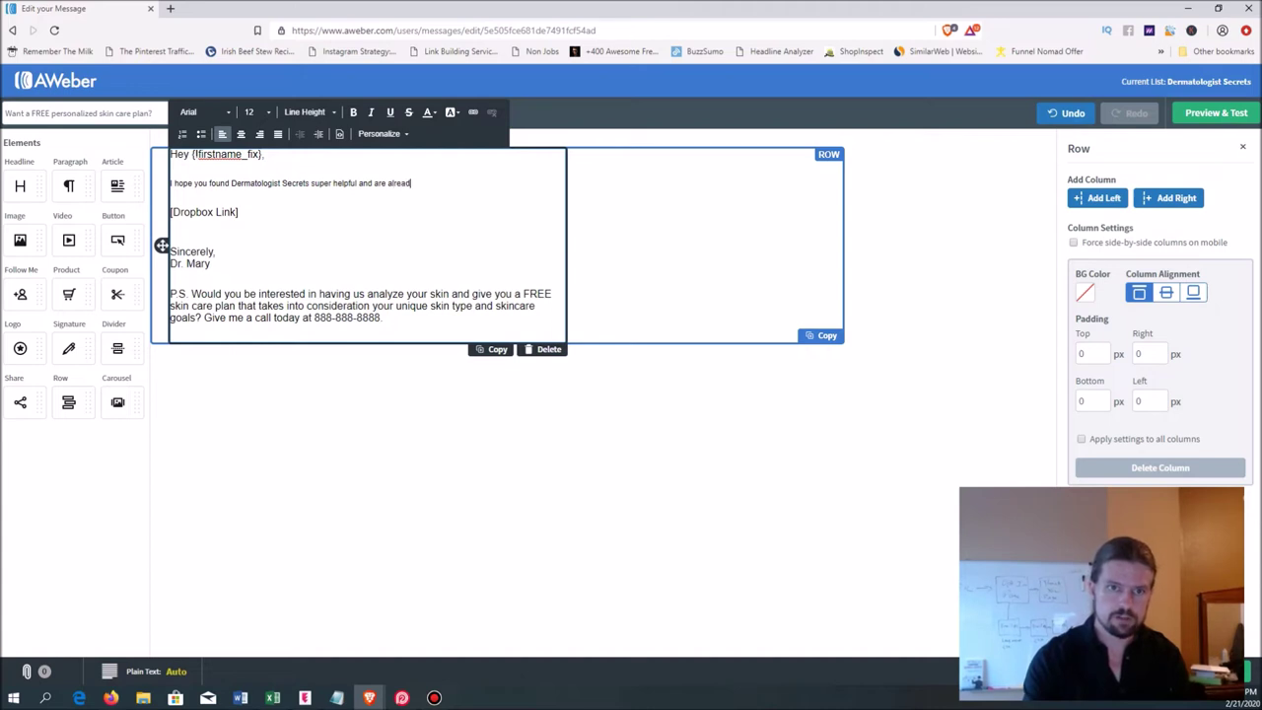
key("BackSpace")
key("BackSpace")
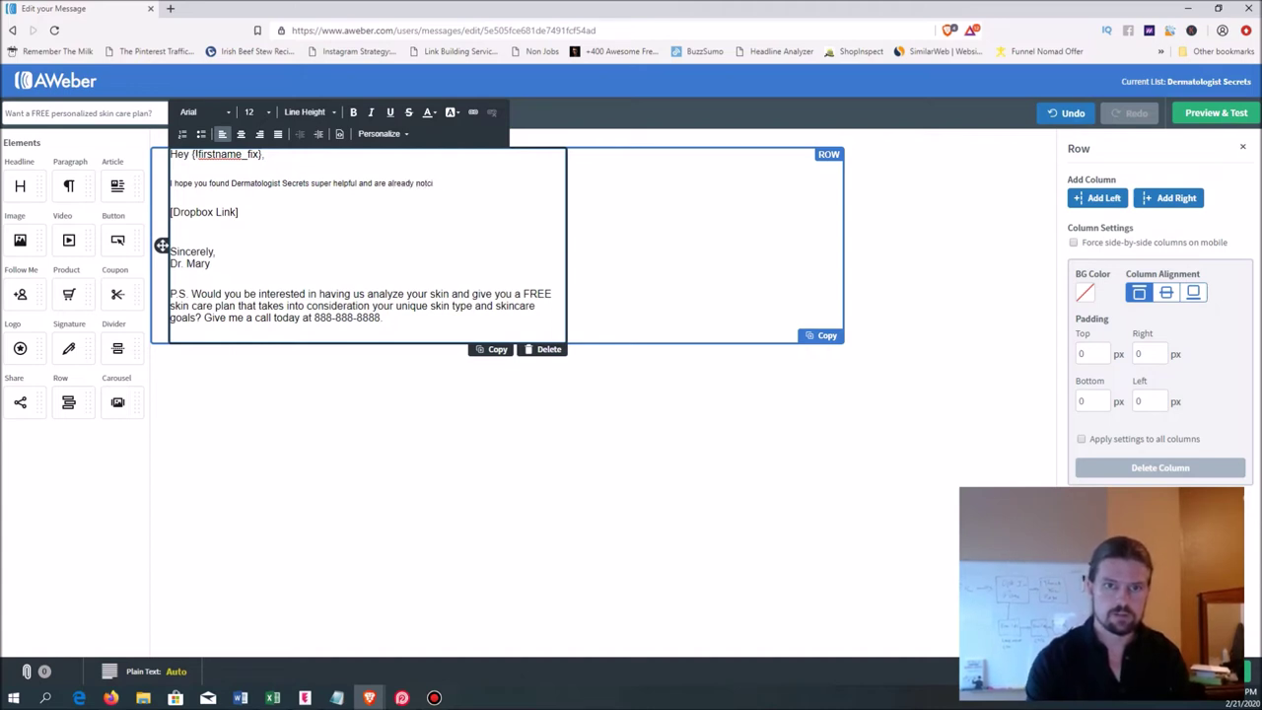
key("BackSpace")
key("BackSpace")
type("icing ")
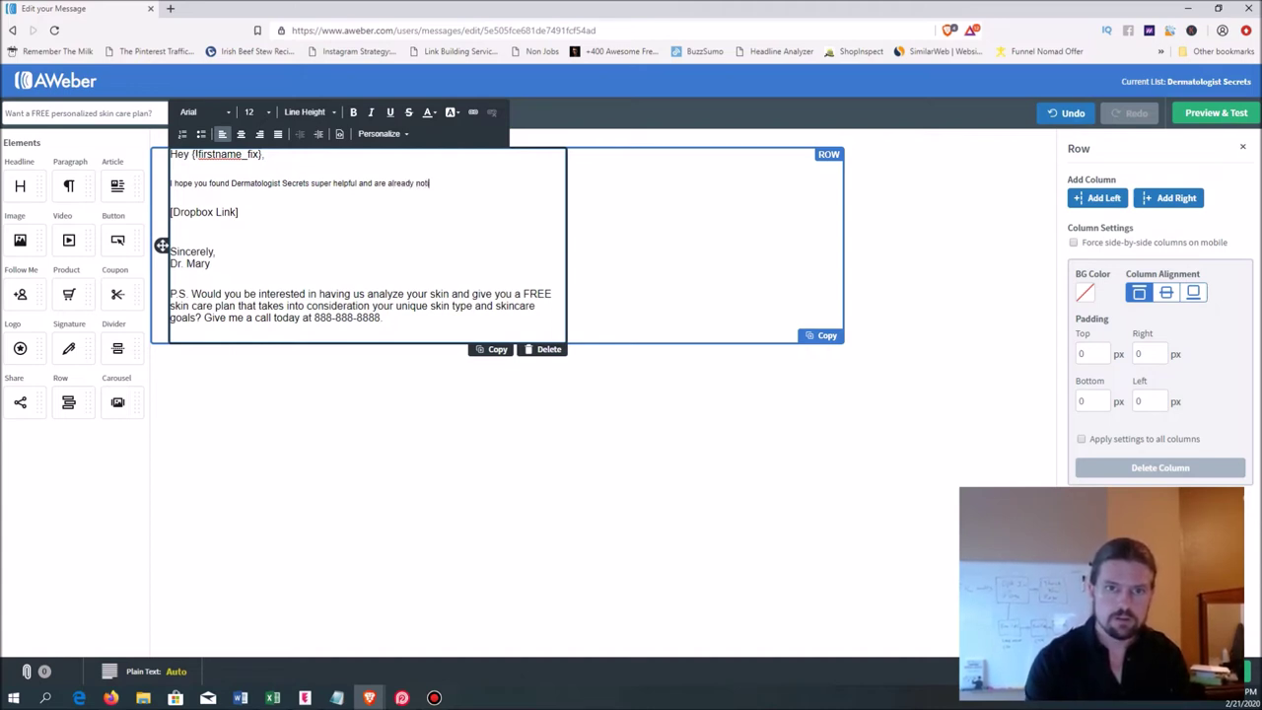
type("a change in your")
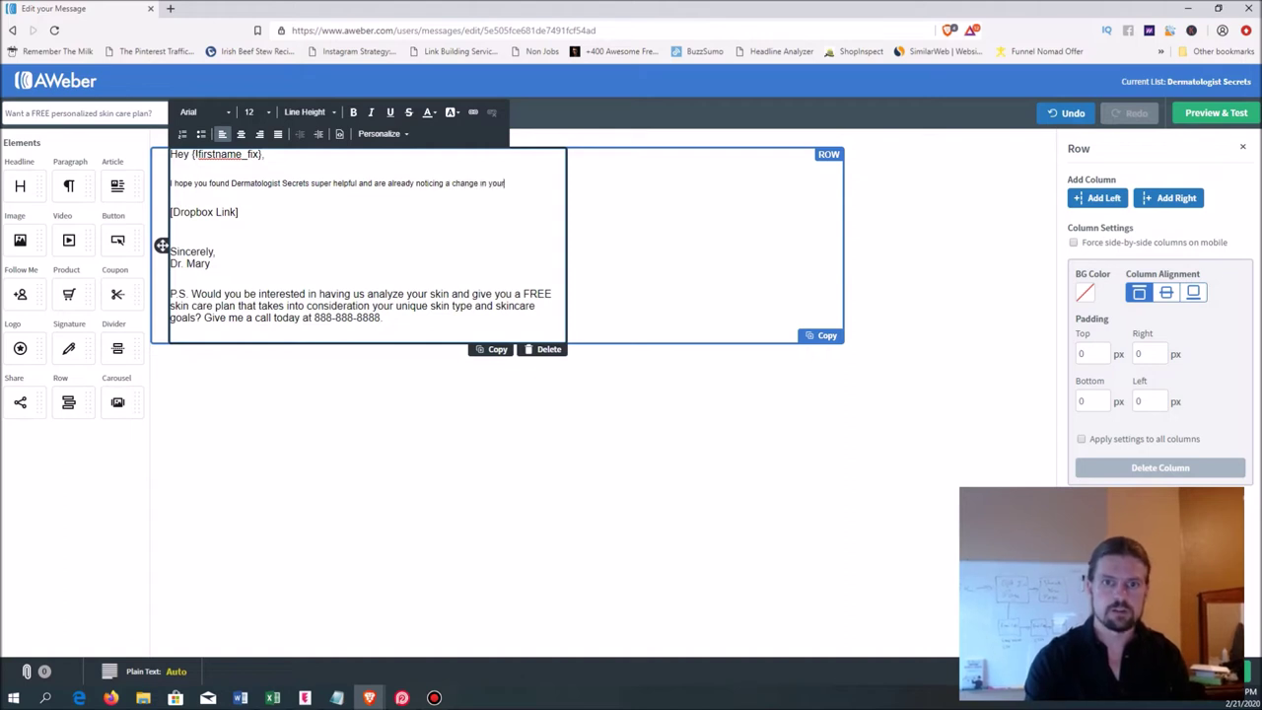
type(" skin!")
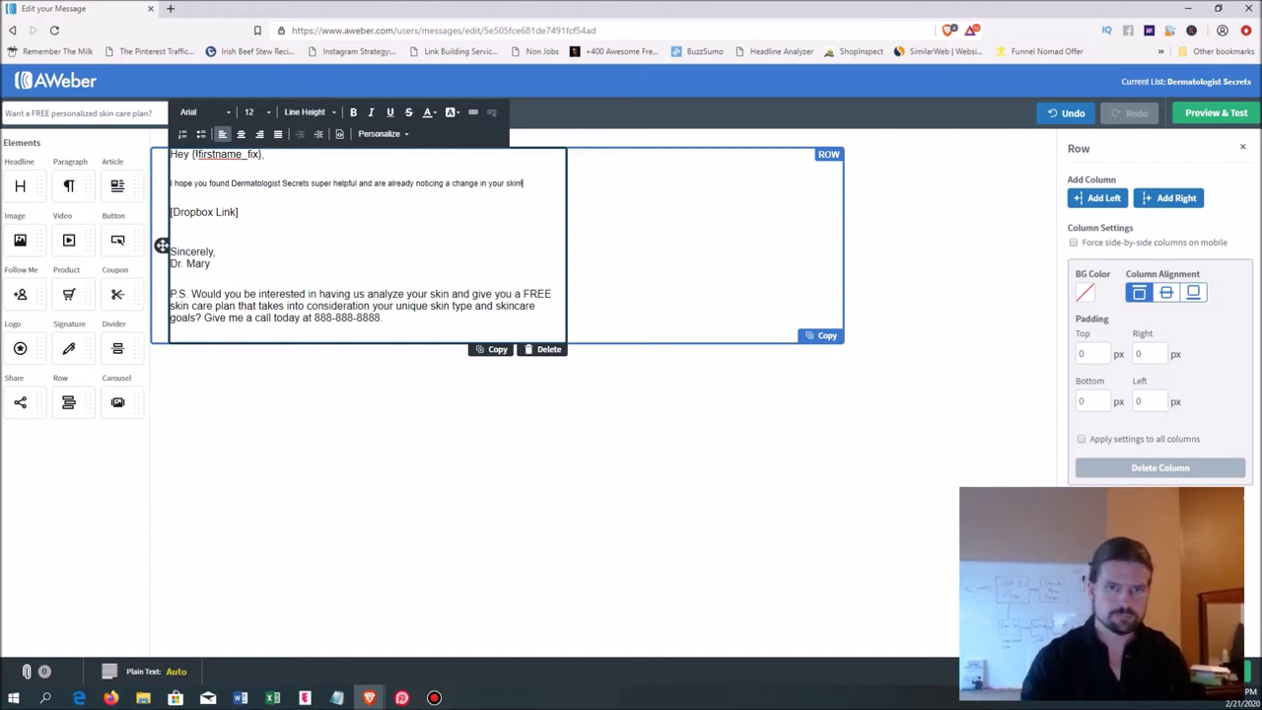
- Set the new sentence to font size 16
key("ctrl+shift+Left")
key("ctrl+shift+Left")
key("ctrl+shift+Left")
key("ctrl+shift+Left")
key("ctrl+shift+Left")
key("ctrl+shift+Left")
key("ctrl+shift+Left")
key("ctrl+shift+Left")
key("ctrl+shift+Left")
key("ctrl+shift+Left")
key("ctrl+shift+Left")
key("ctrl+shift+Left")
key("ctrl+shift+Left")
key("ctrl+shift+Left")
key("ctrl+shift+Left")
key("ctrl+shift+Left")
key("ctrl+shift+Left")
key("ctrl+shift+Left")
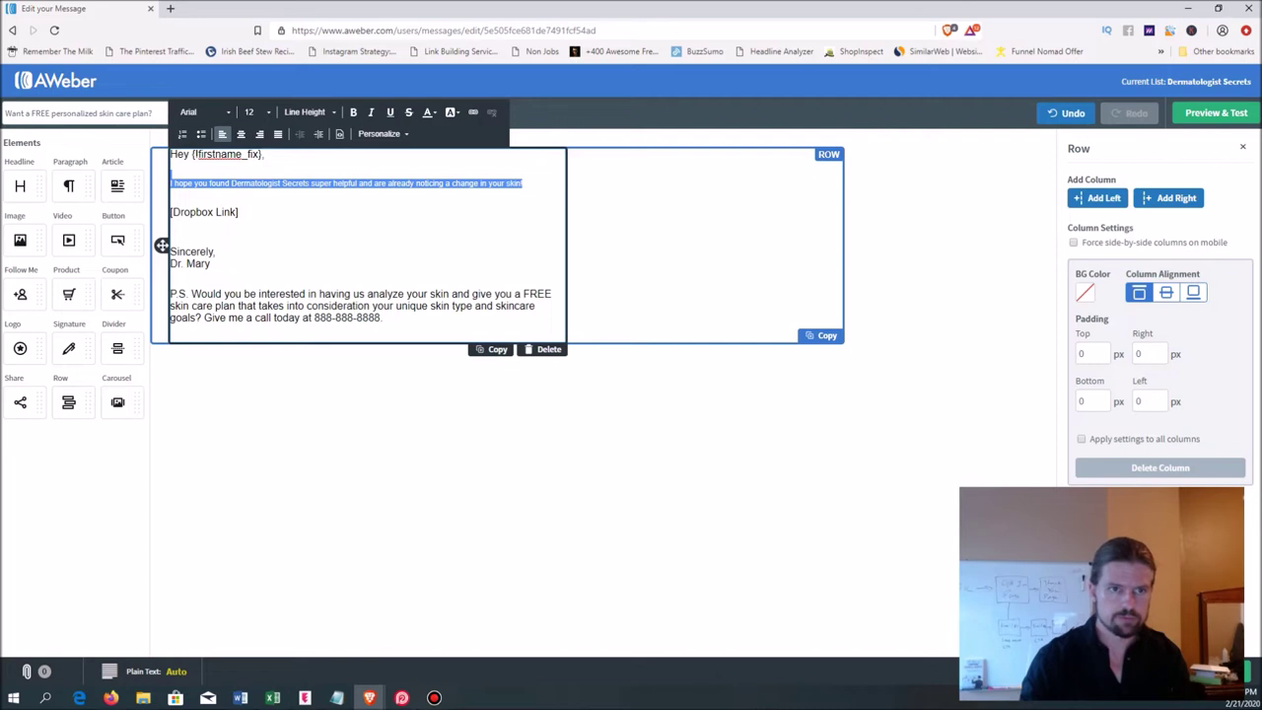
left_click(254, 111)
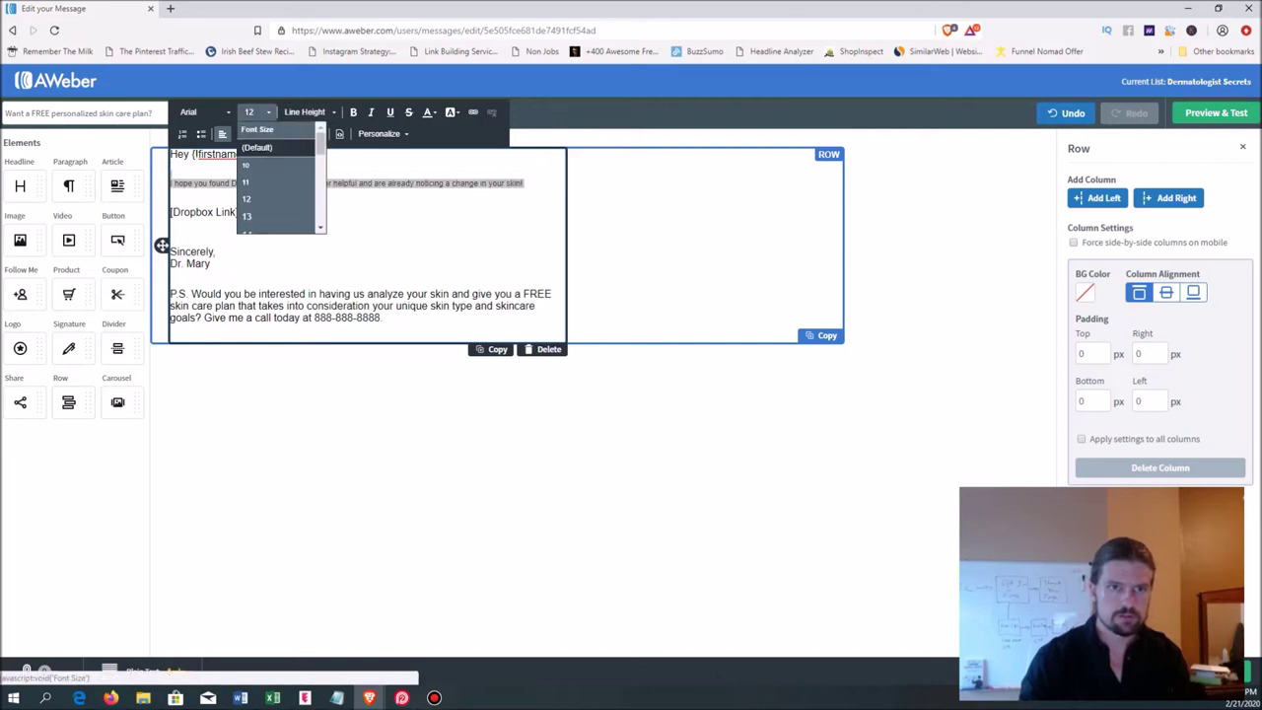
scroll(276, 187, "down", 3)
left_click(248, 206)
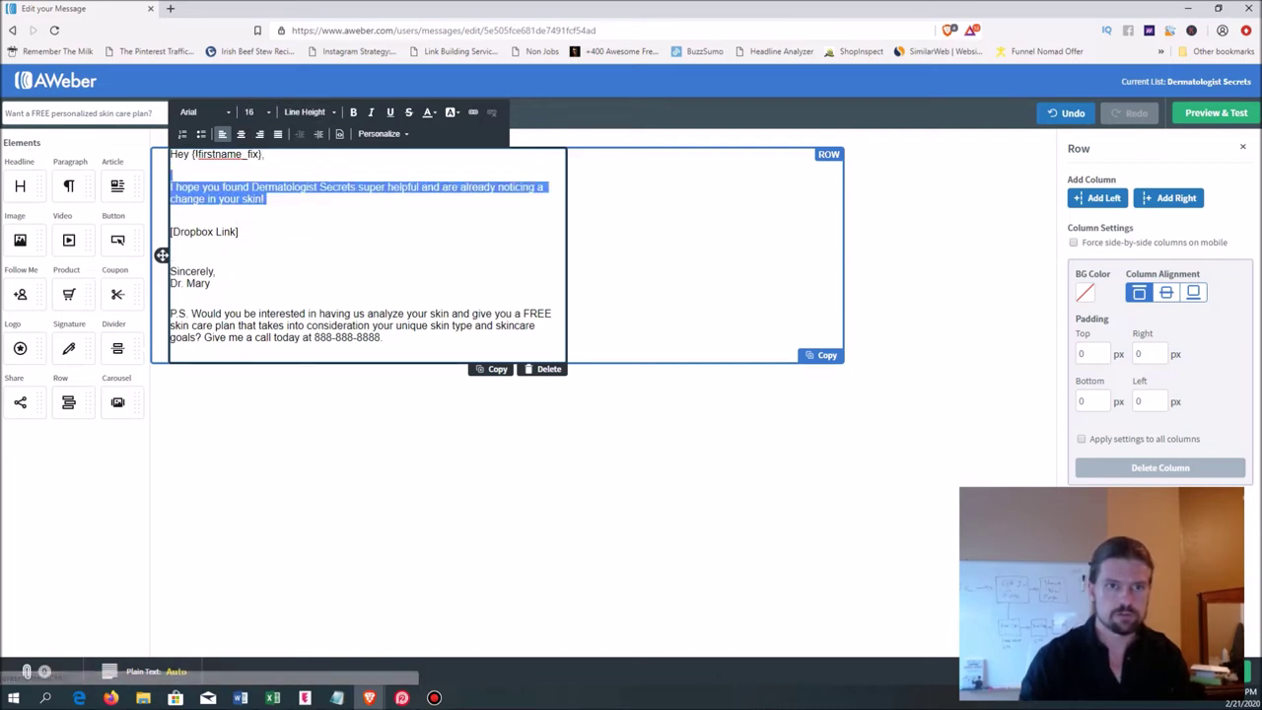
left_click(264, 199)
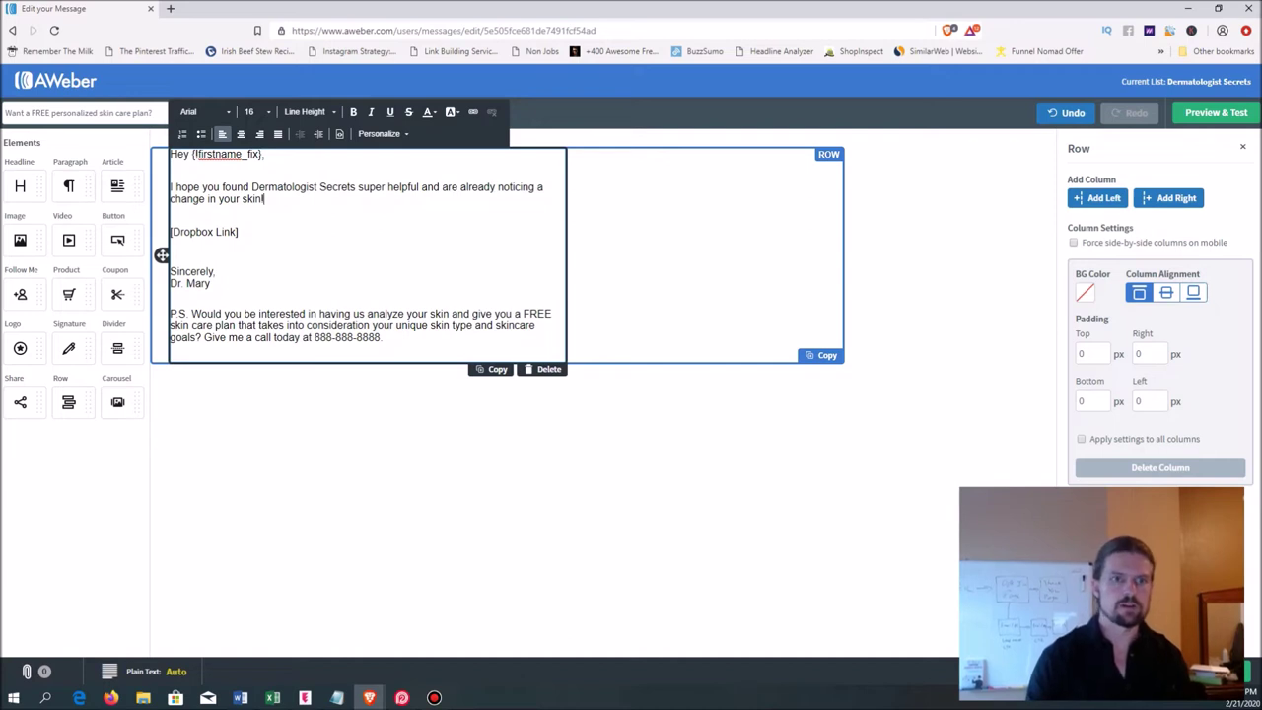
- Add the paragraph 'If you want to REALLY shave off the years… even when you didn't put on your makeup (!)'
key("Return")
key("Return")
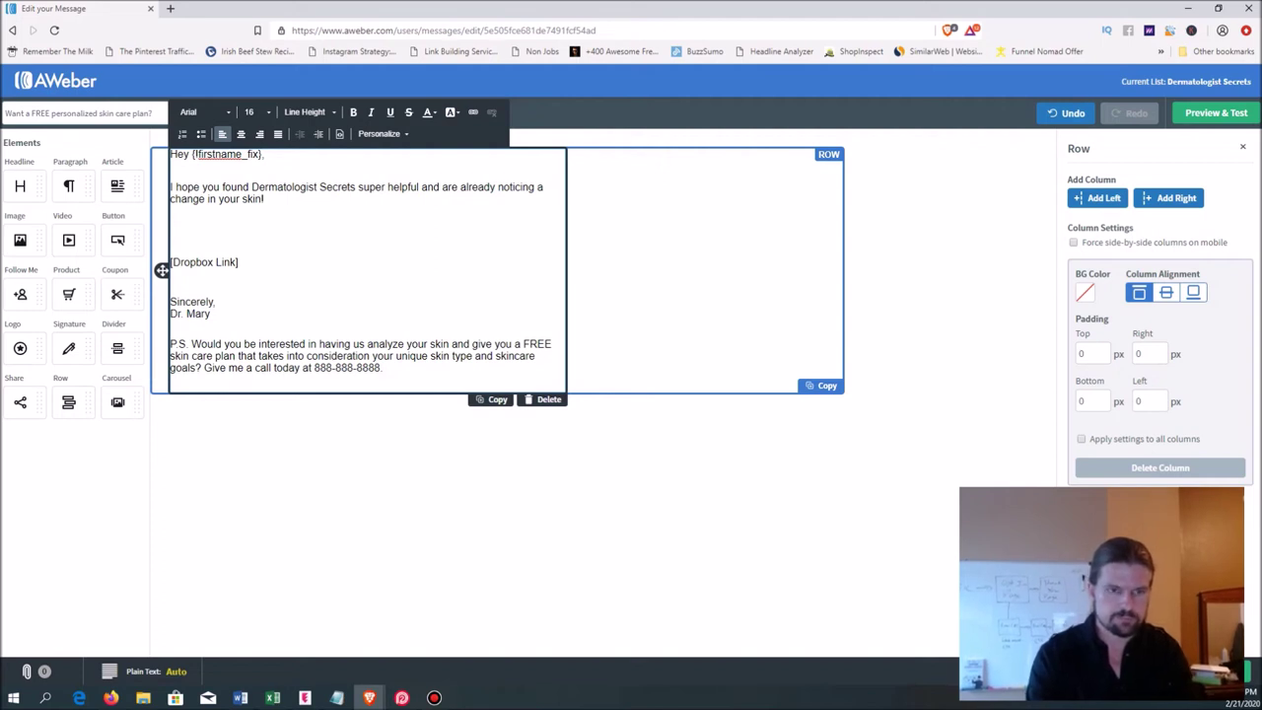
key("BackSpace")
type("If you want to ")
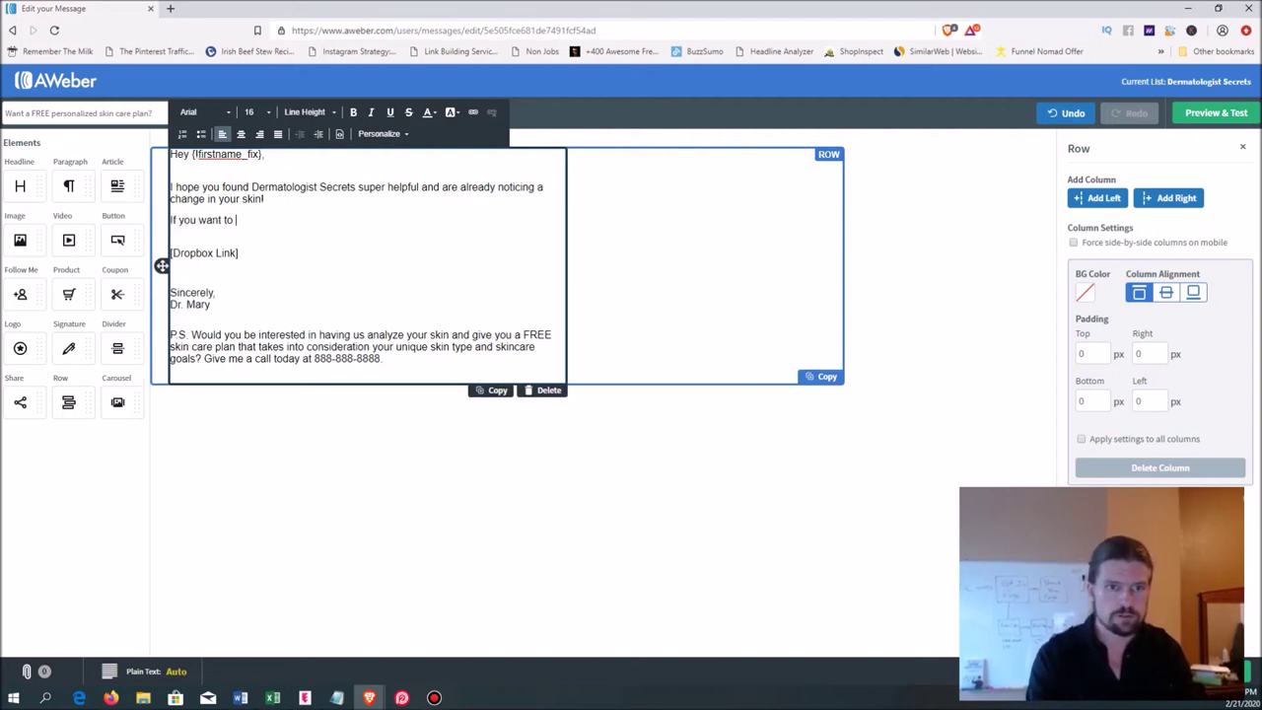
type("REALLY")
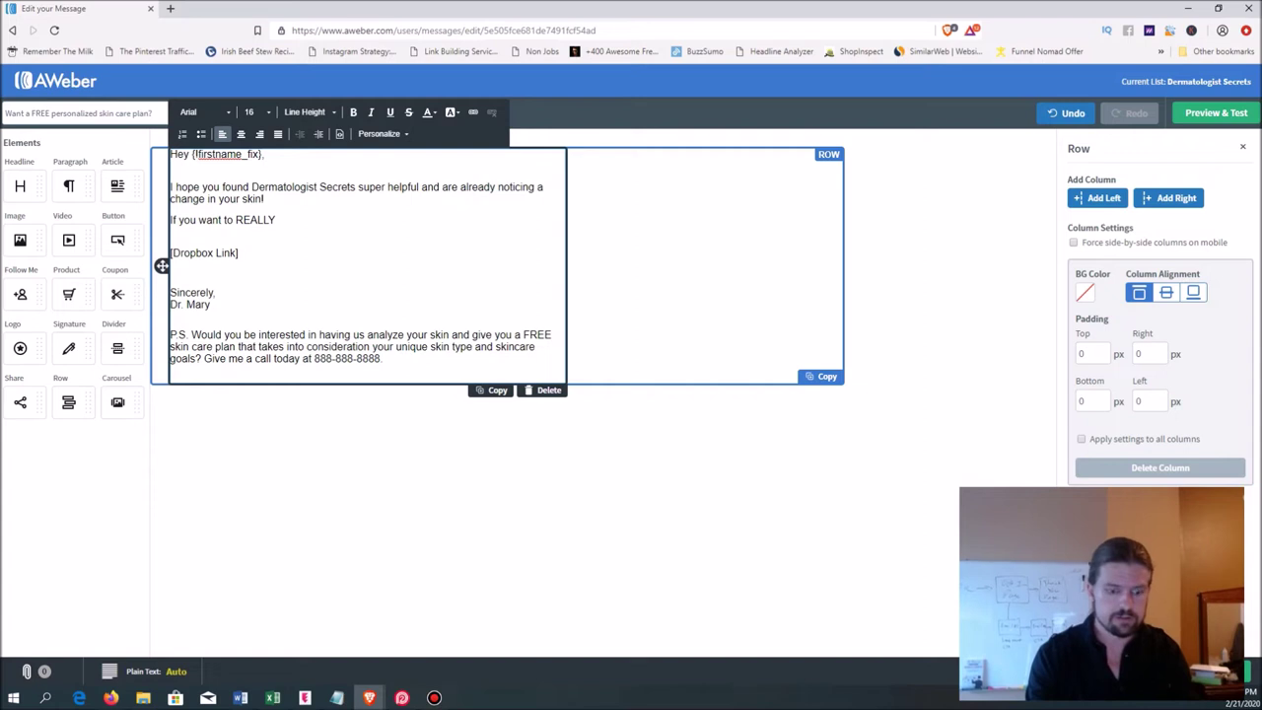
type(" shave")
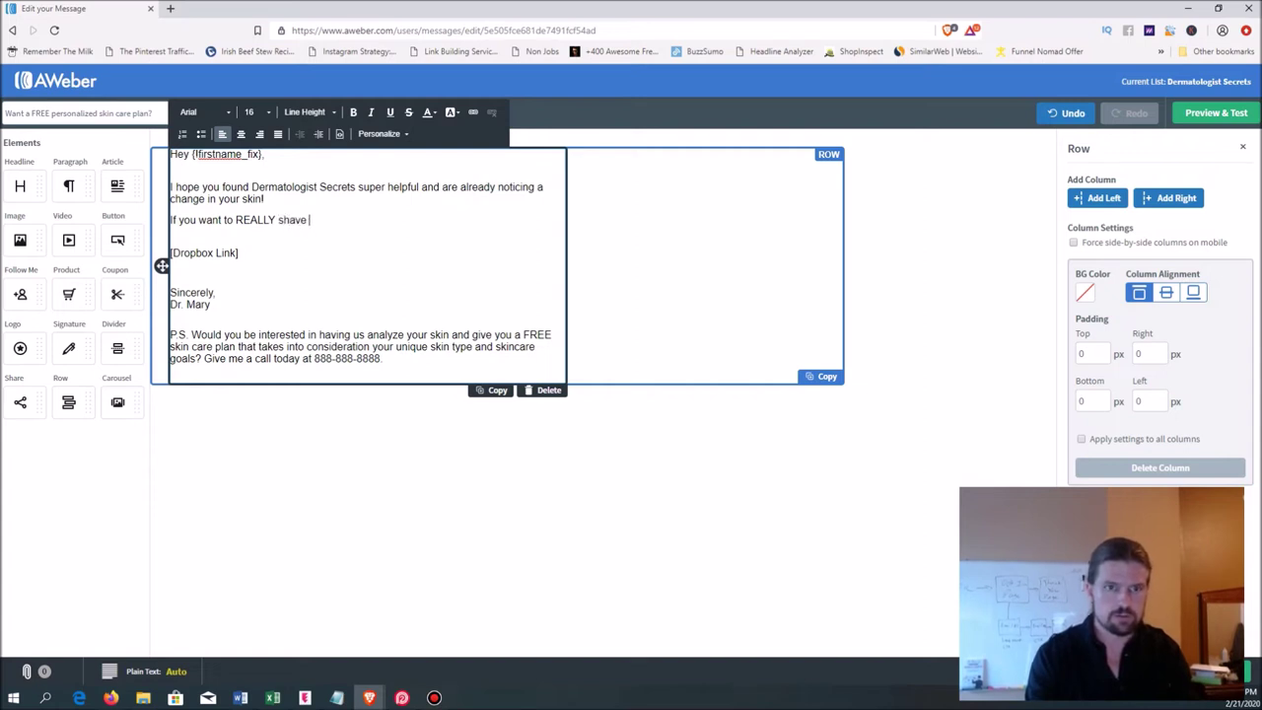
type(" off the years ")
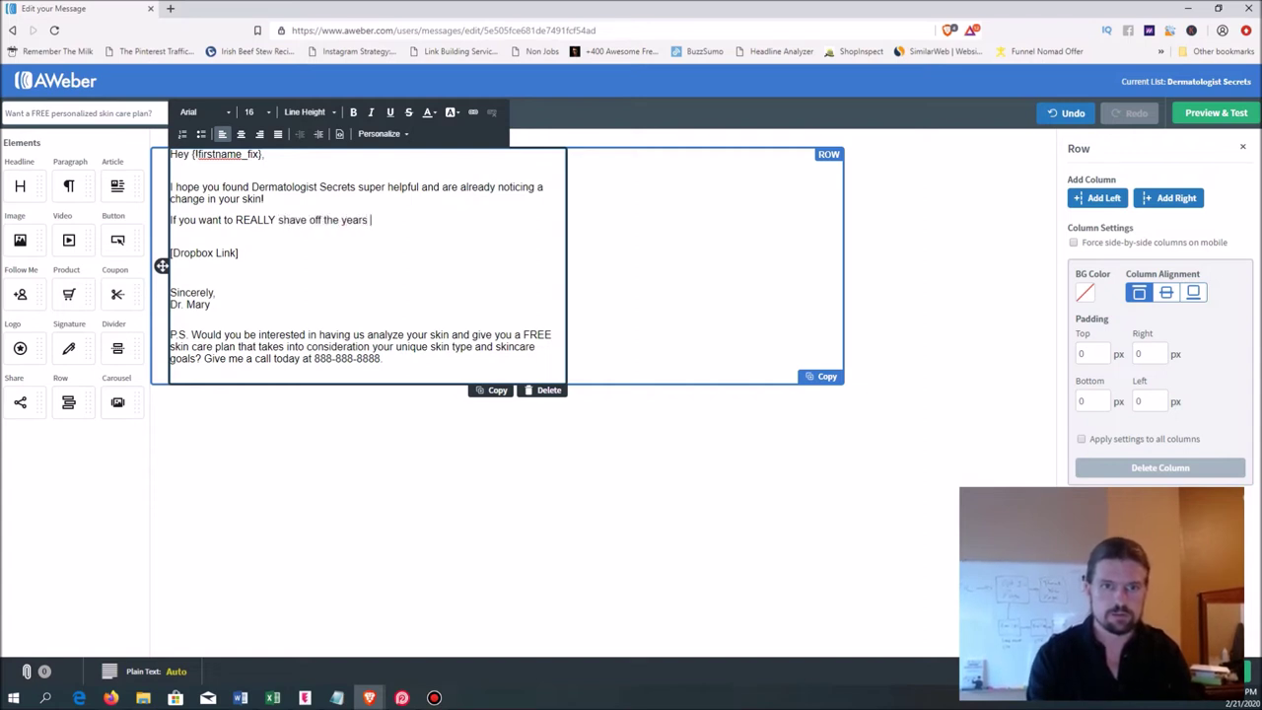
type("in ")
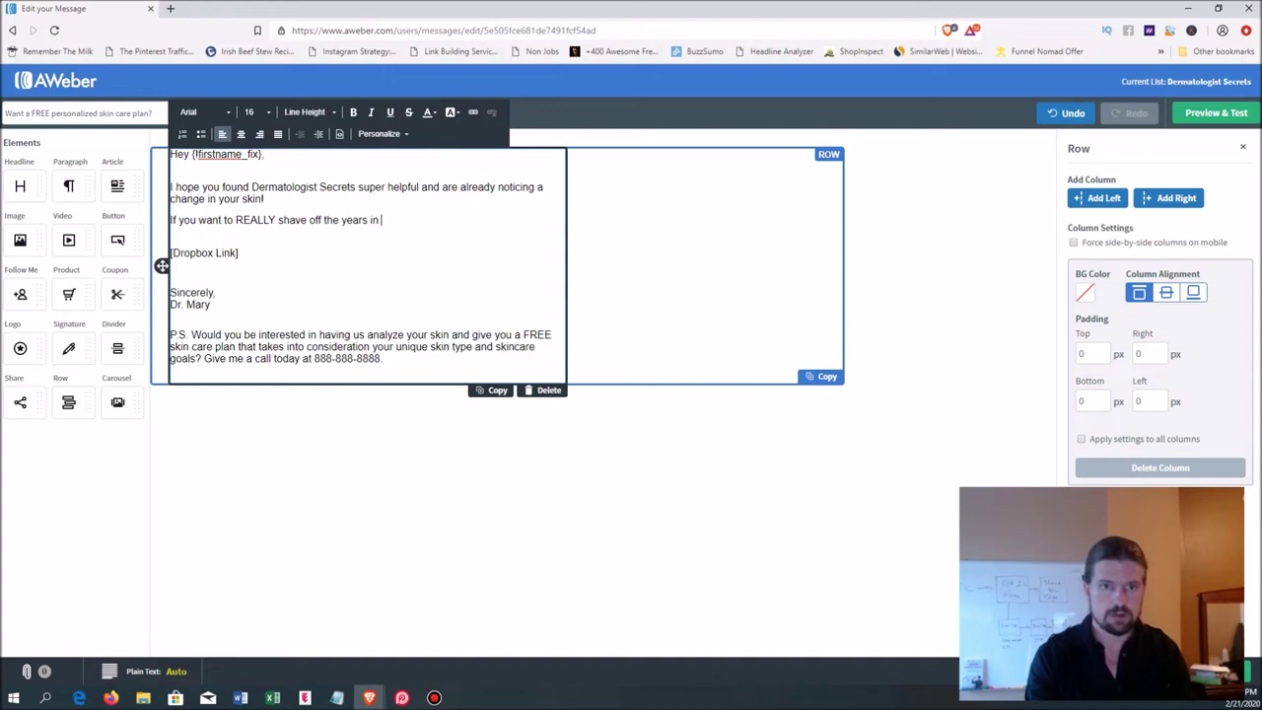
type("the mim")
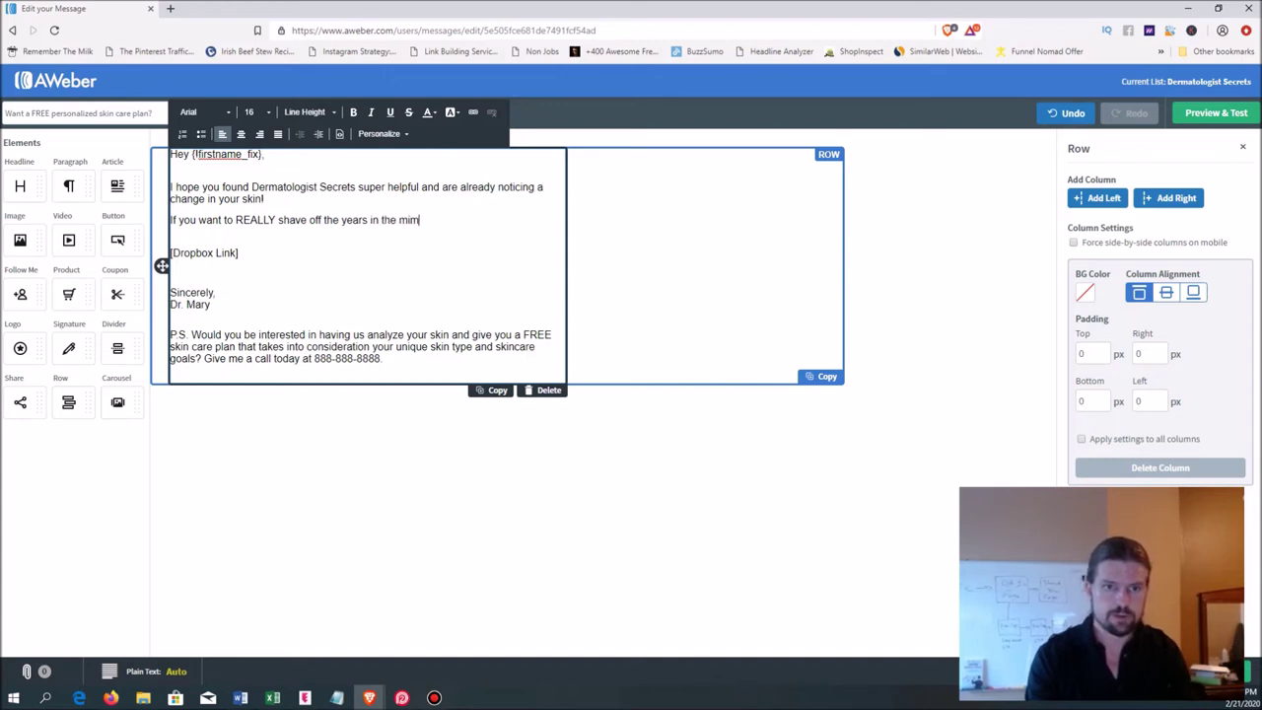
type("m")
key("BackSpace")
key("BackSpace")
type("m")
key("BackSpace")
type("nimum tim")
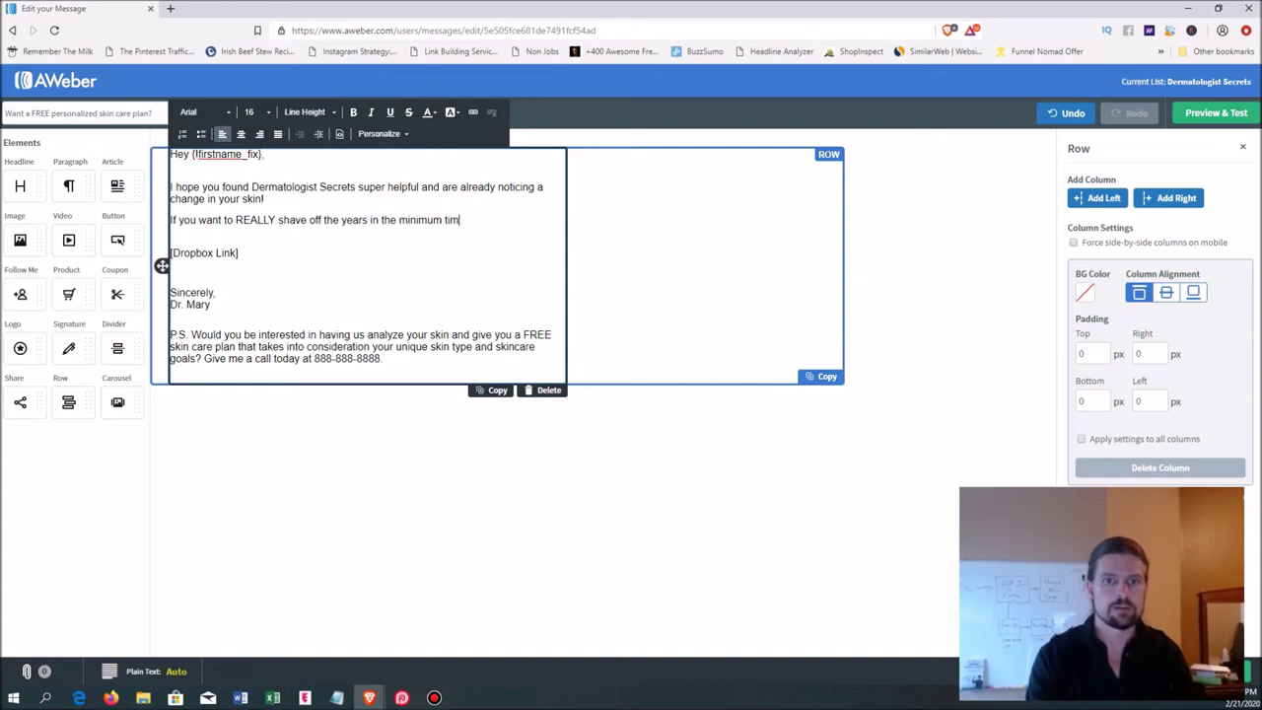
type("e possible and h")
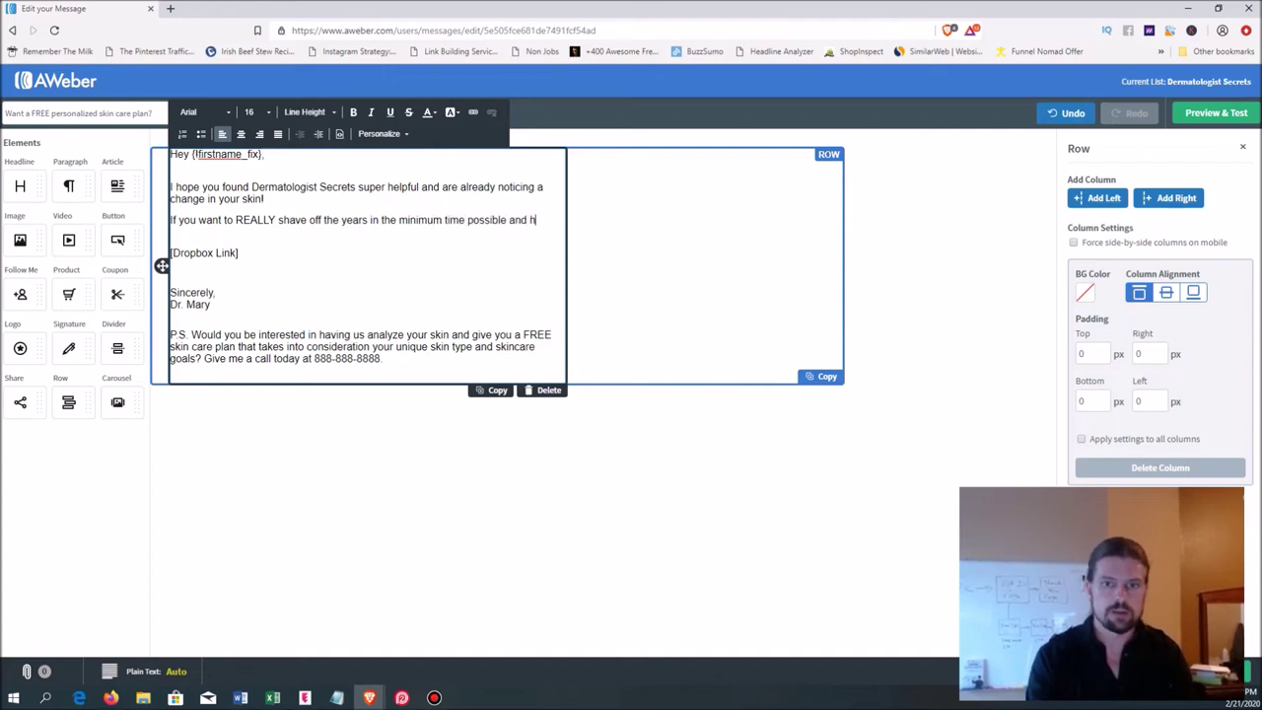
type("ave radiant")
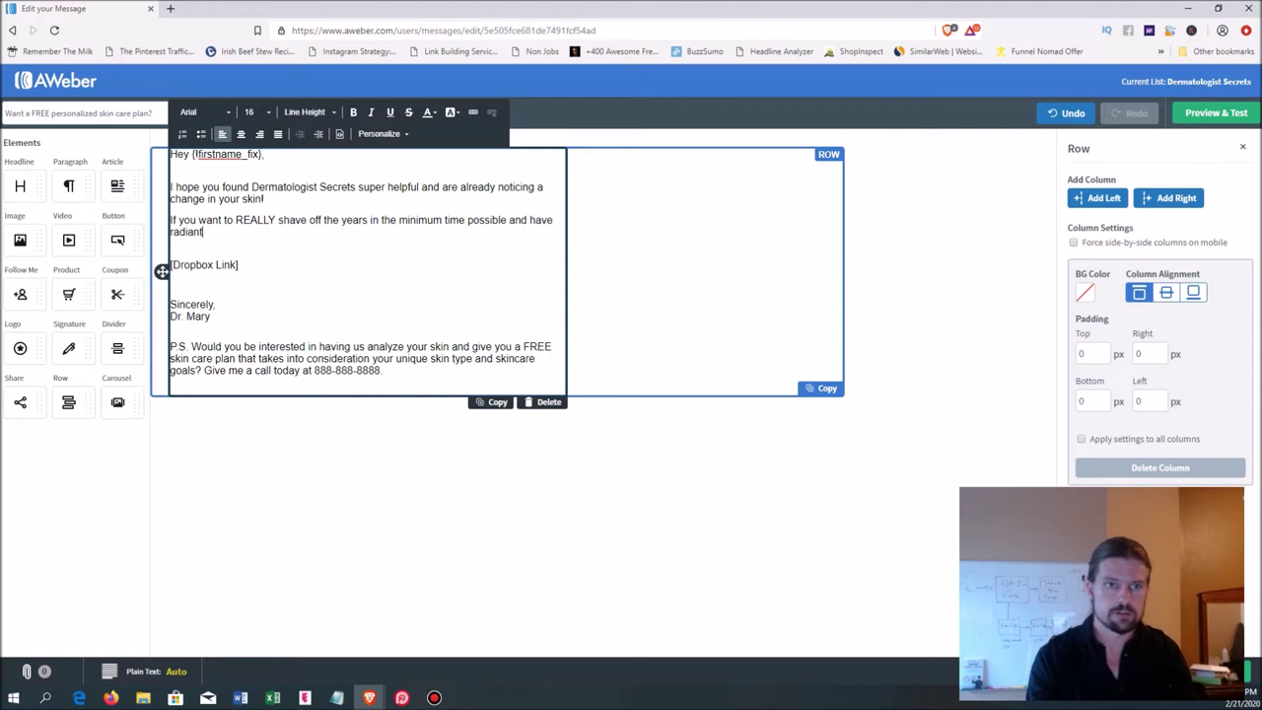
type(", glowing ski")
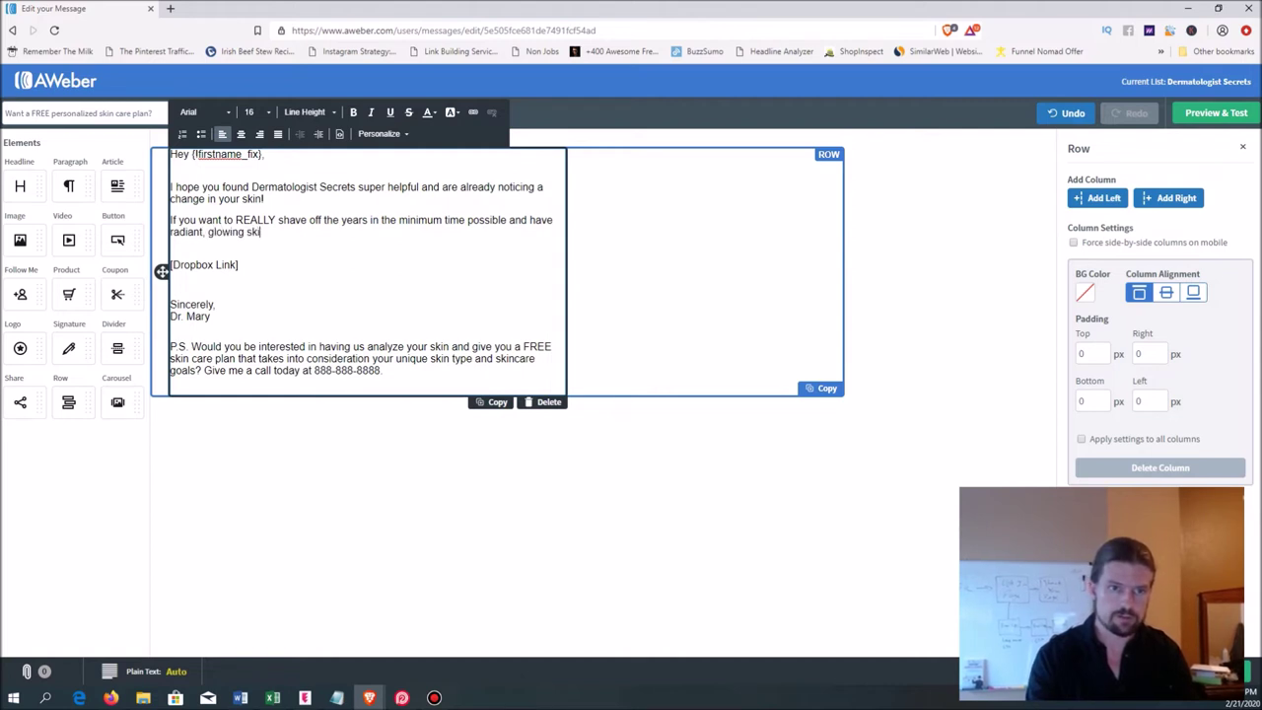
type("n that")
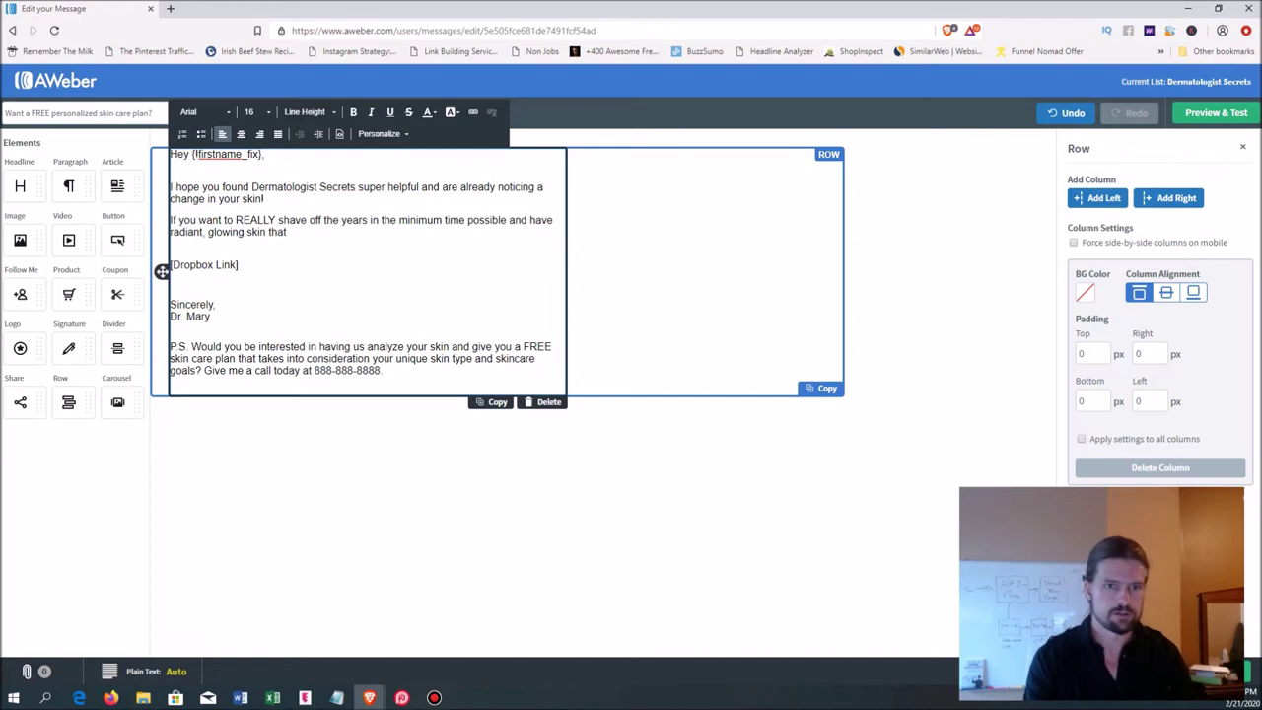
type(" makes you c")
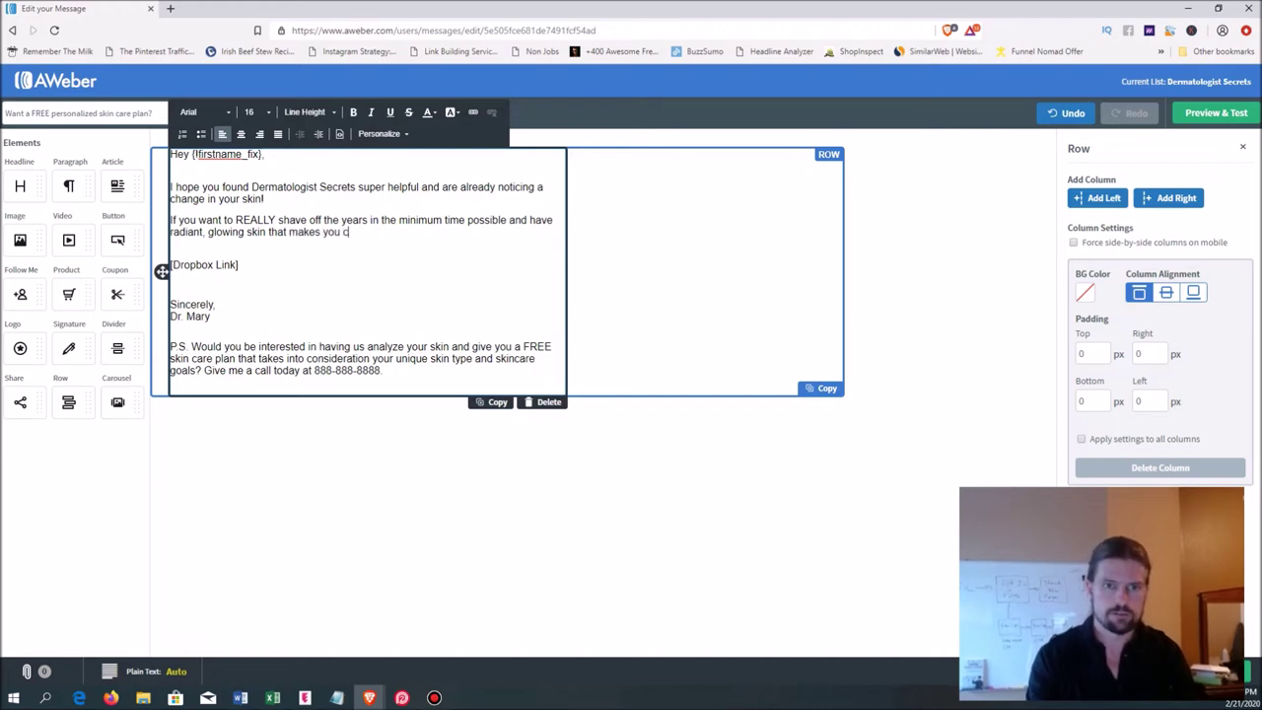
key("BackSpace")
type("fee")
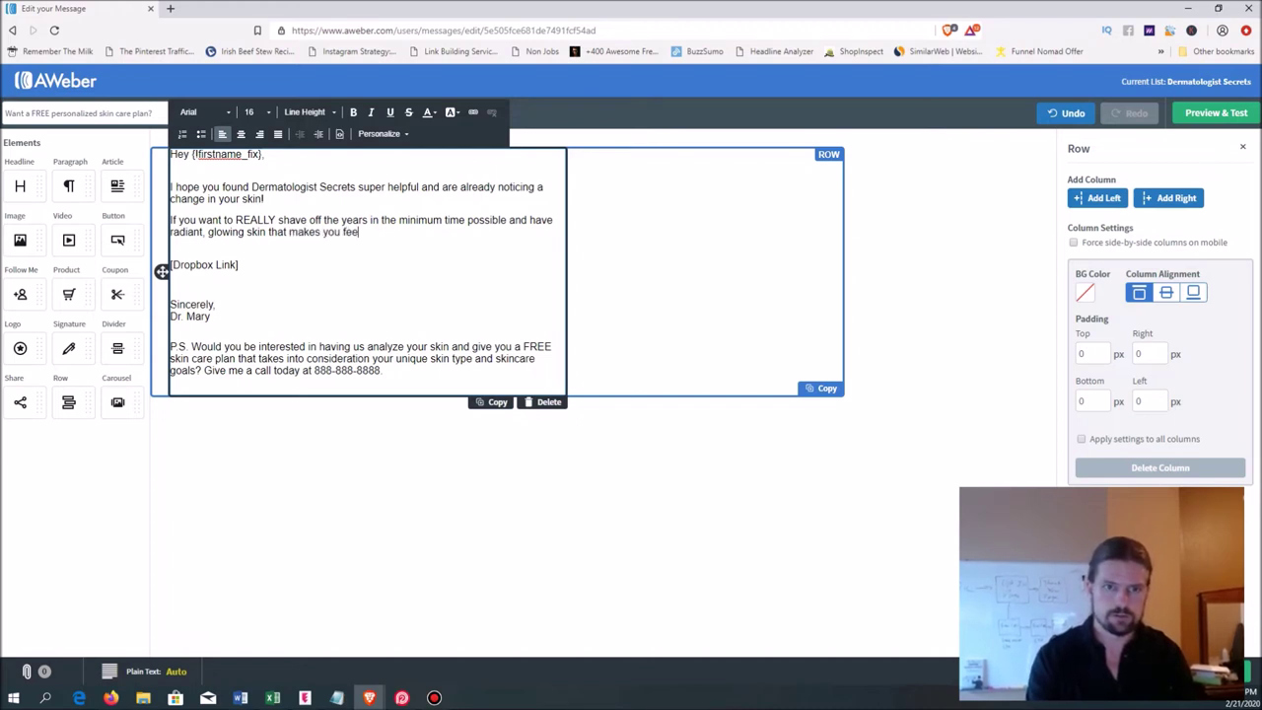
type("l confident ")
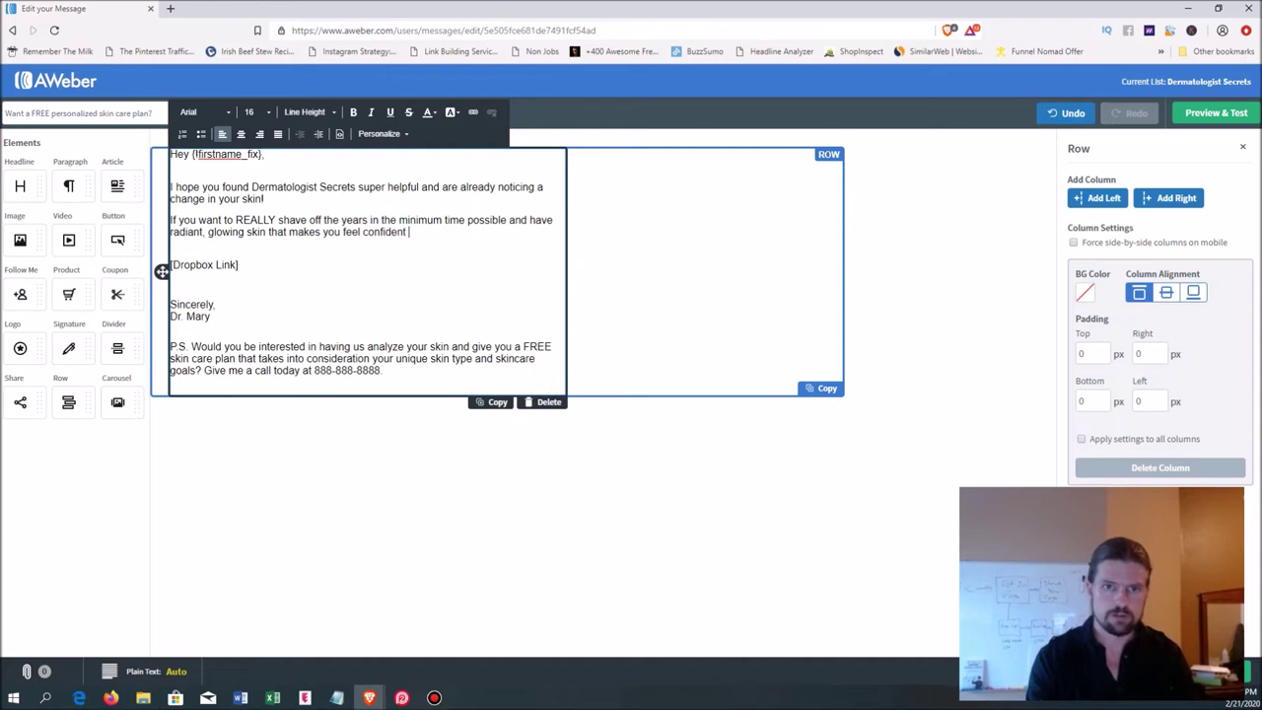
type("and beautiful,")
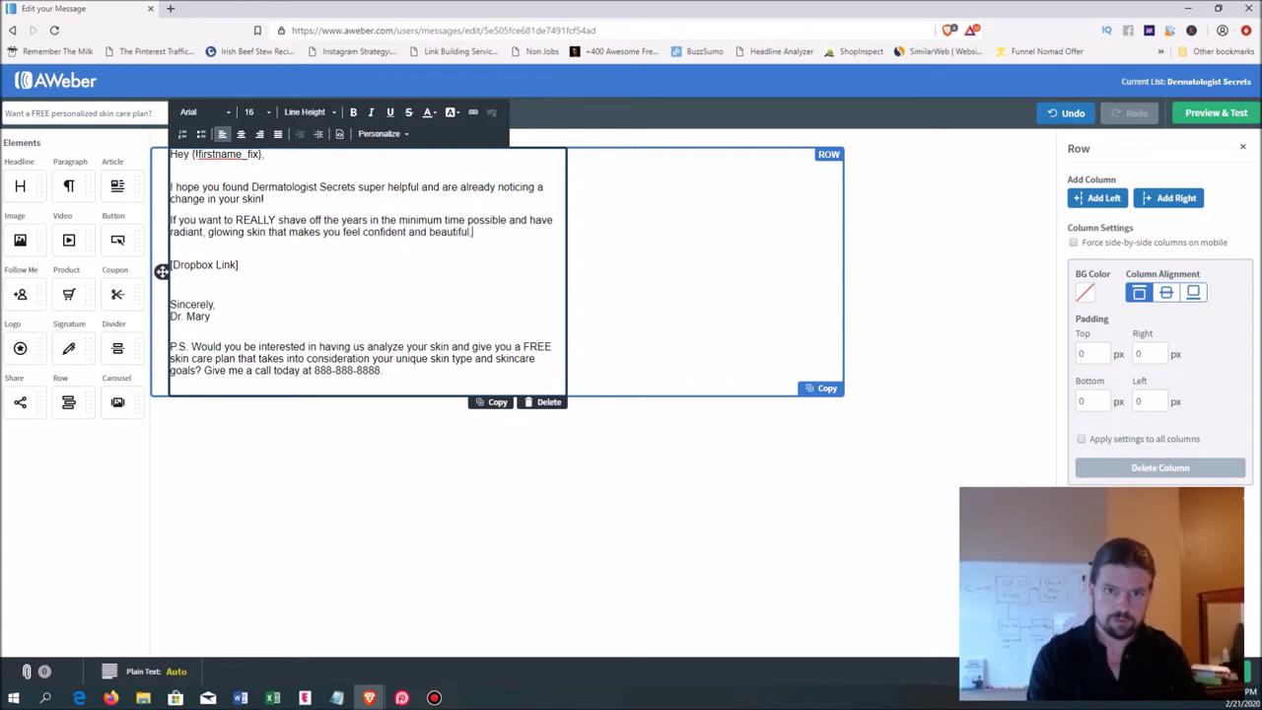
type(" even when you ")
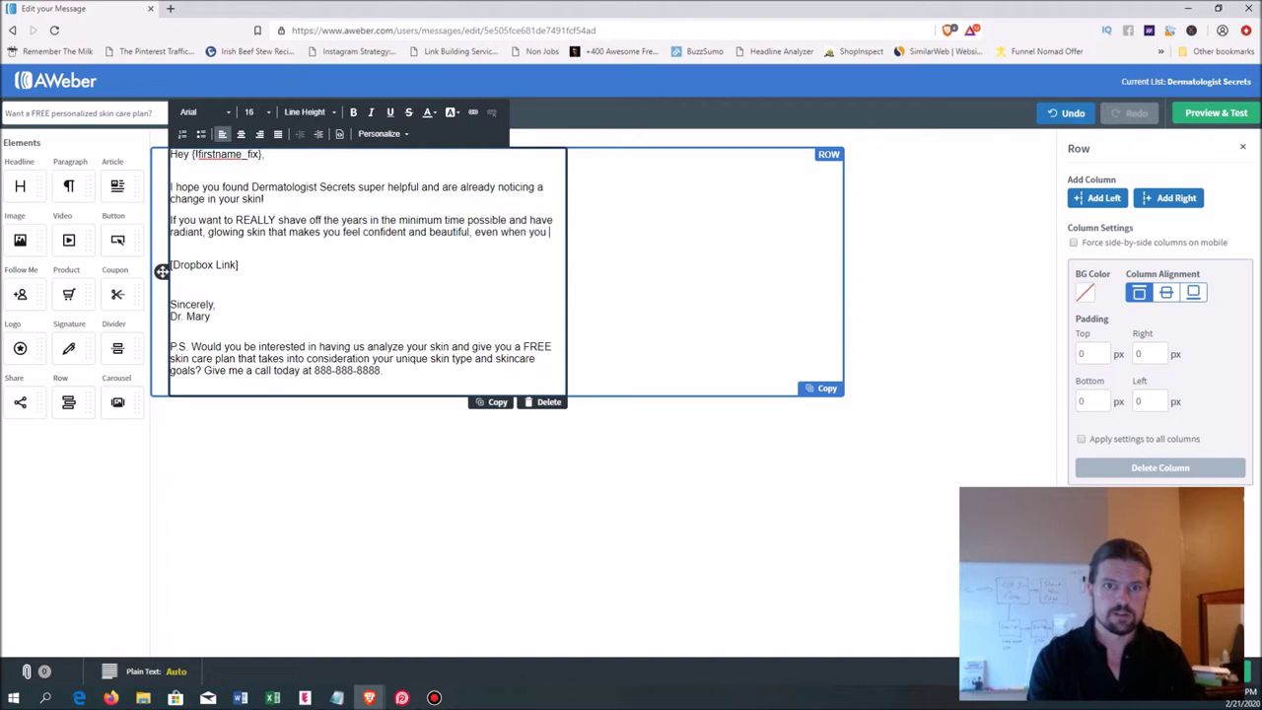
type("didn't put ")
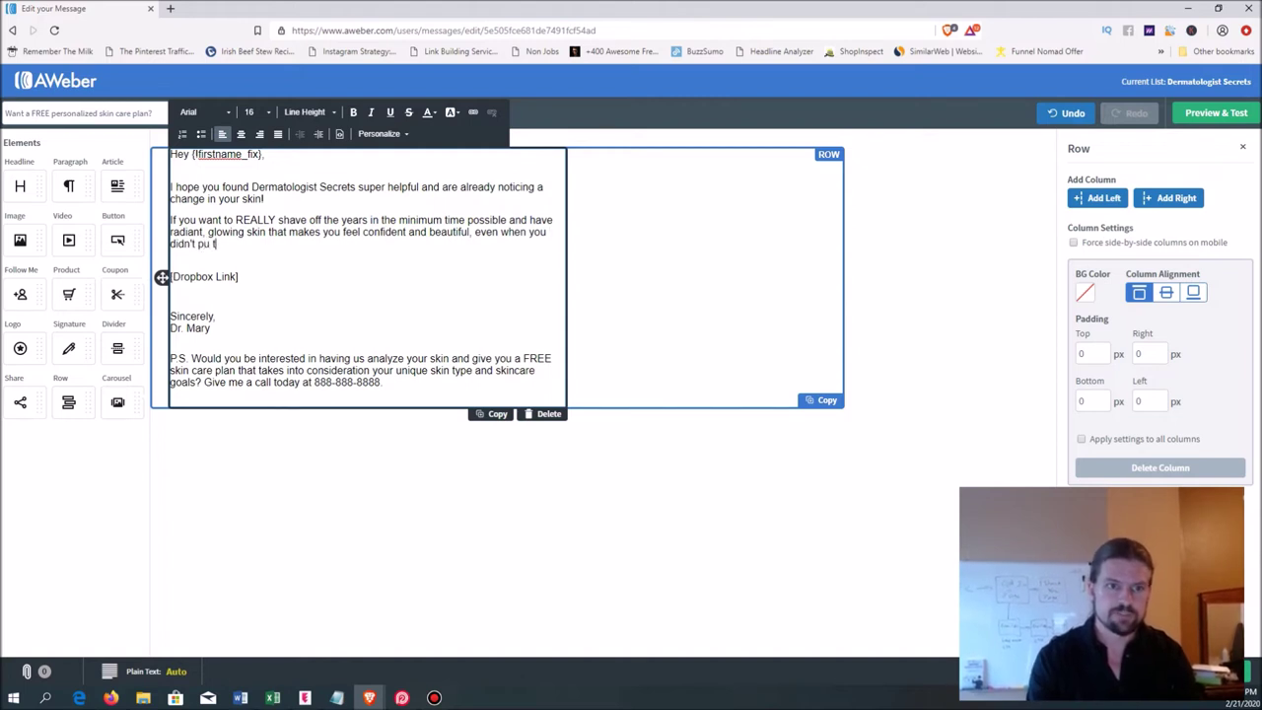
type("on your makeup")
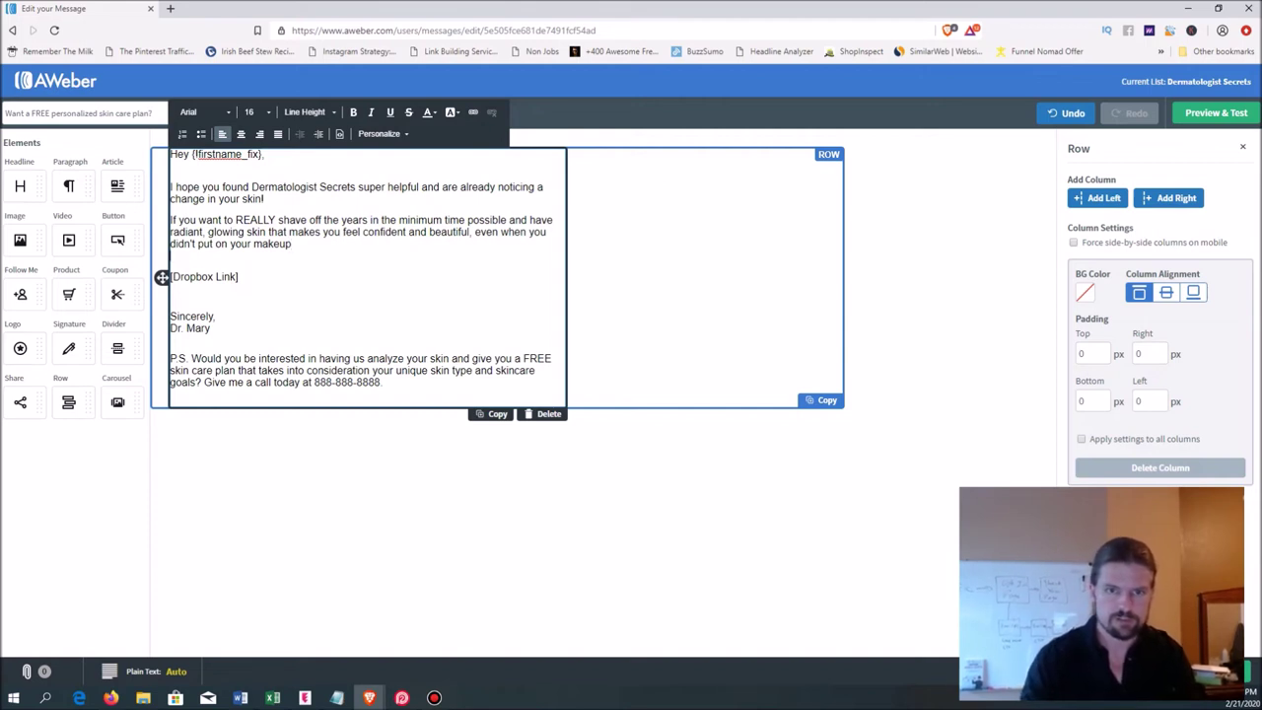
key("BackSpace")
key("BackSpace")
type("(")
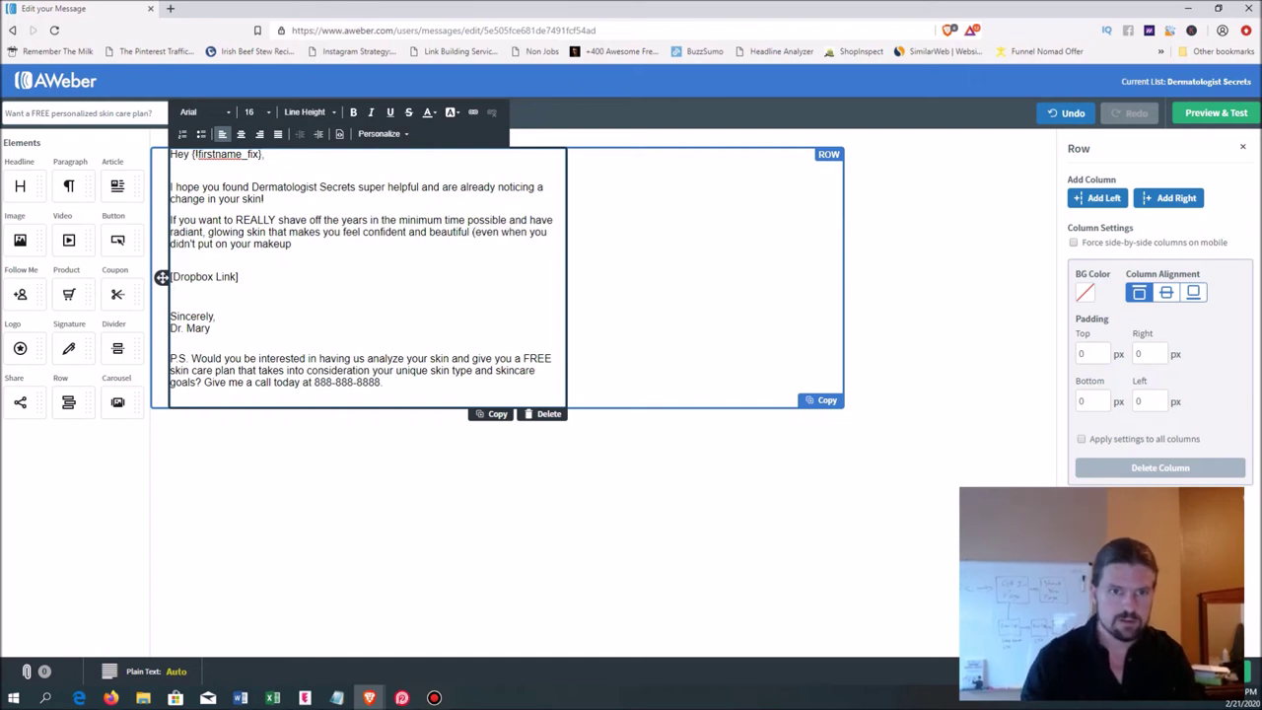
type("!)...")
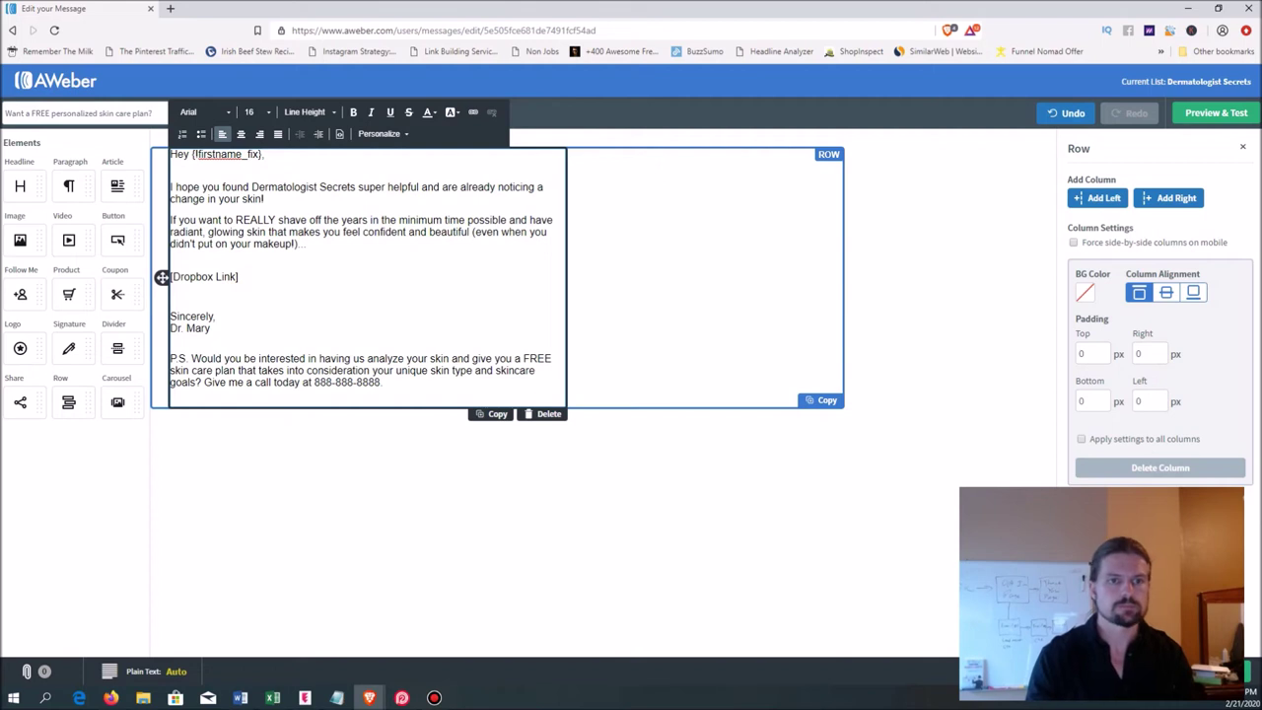
key("Return")
key("Return")
key("Return")
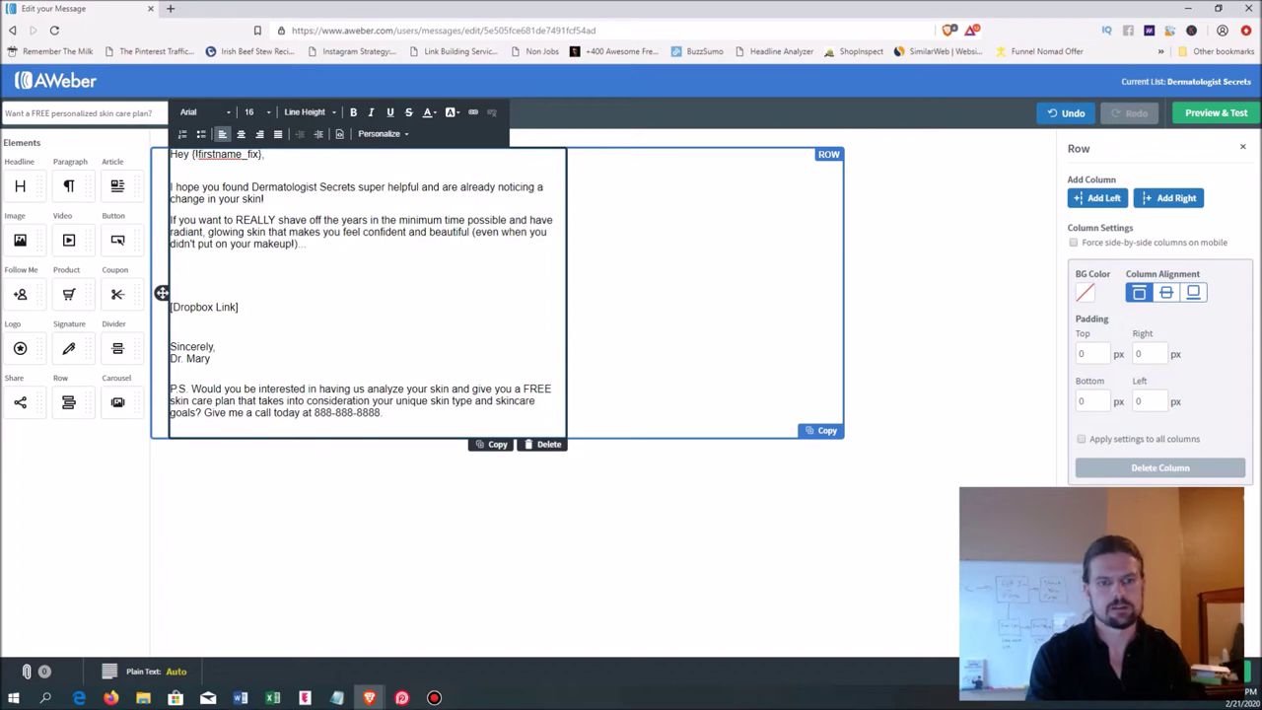
- Write the customized skincare plan pitch and the line 'This is THE BEST way to have amazing looking skin.'
type("We can hel")
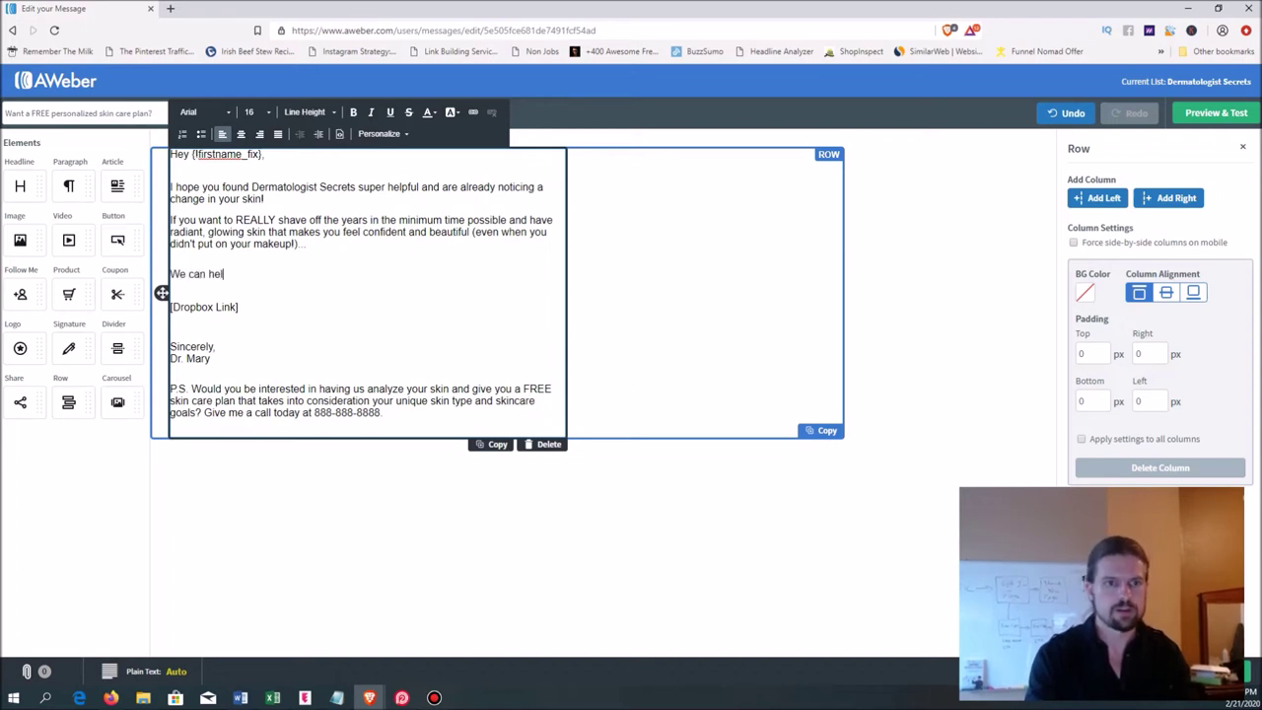
type("p you put together")
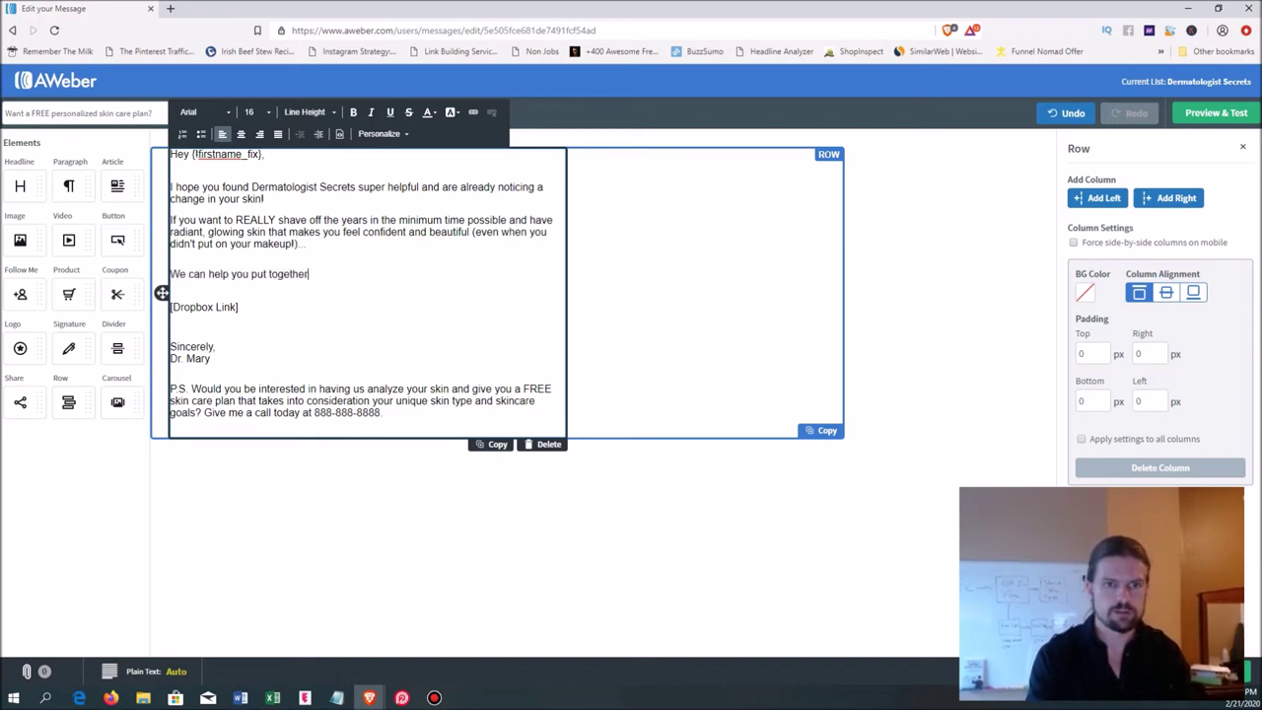
type(" a customized skin")
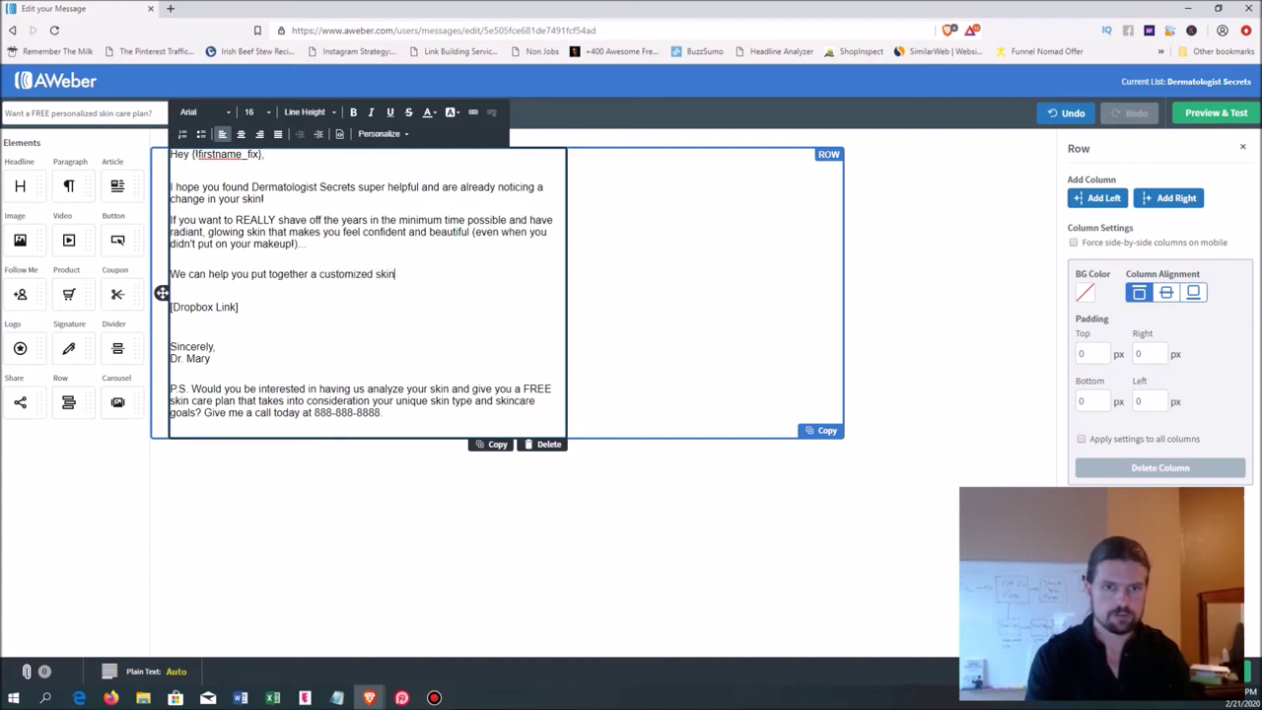
type("care plan ")
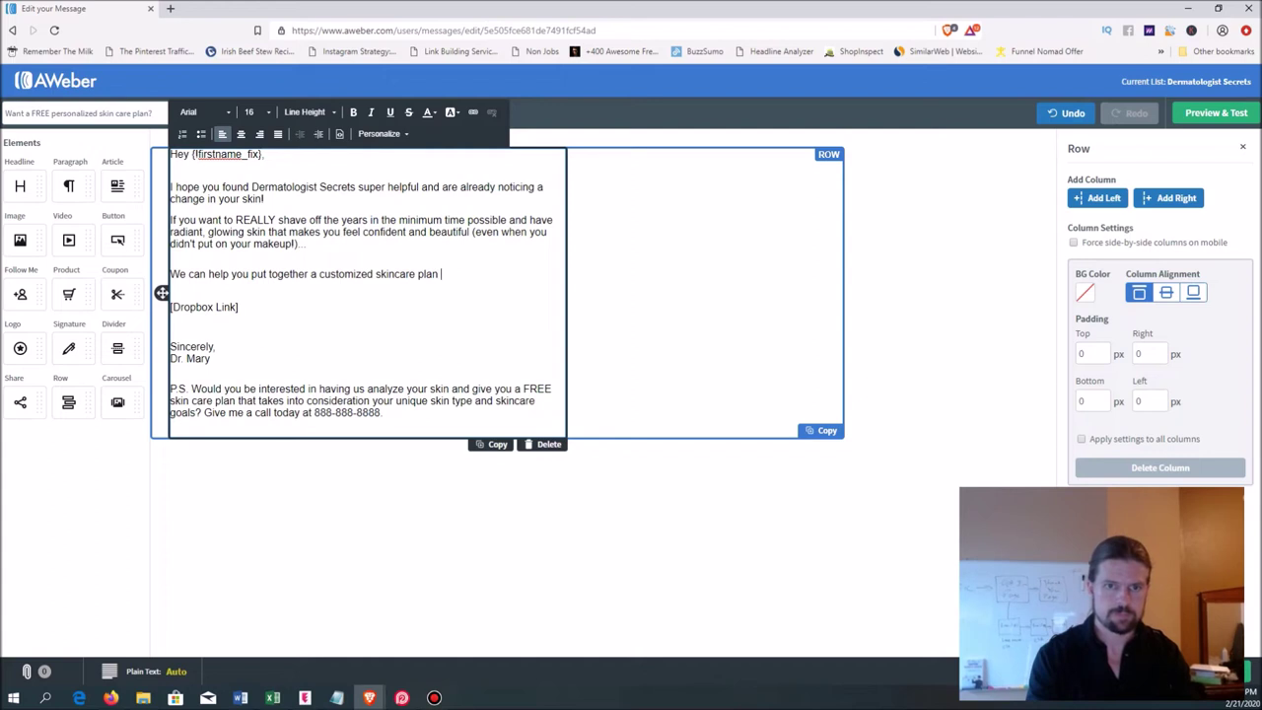
type("that is ")
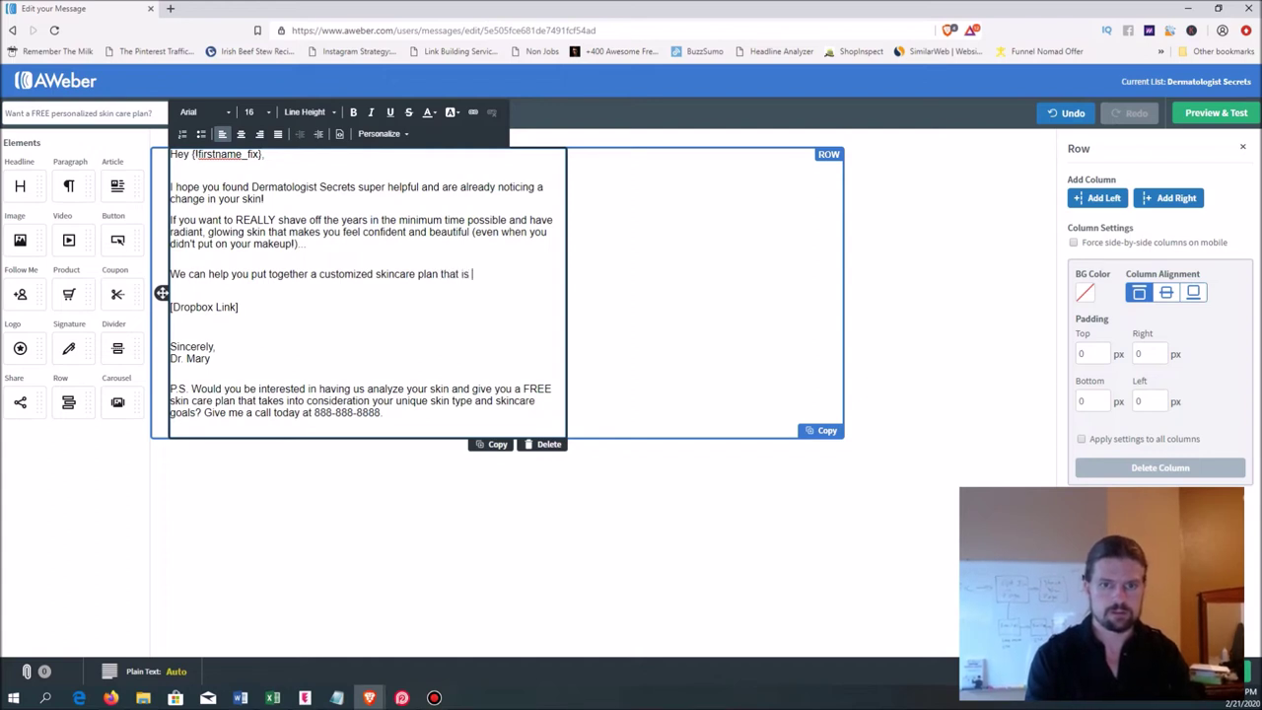
type("tailor made for")
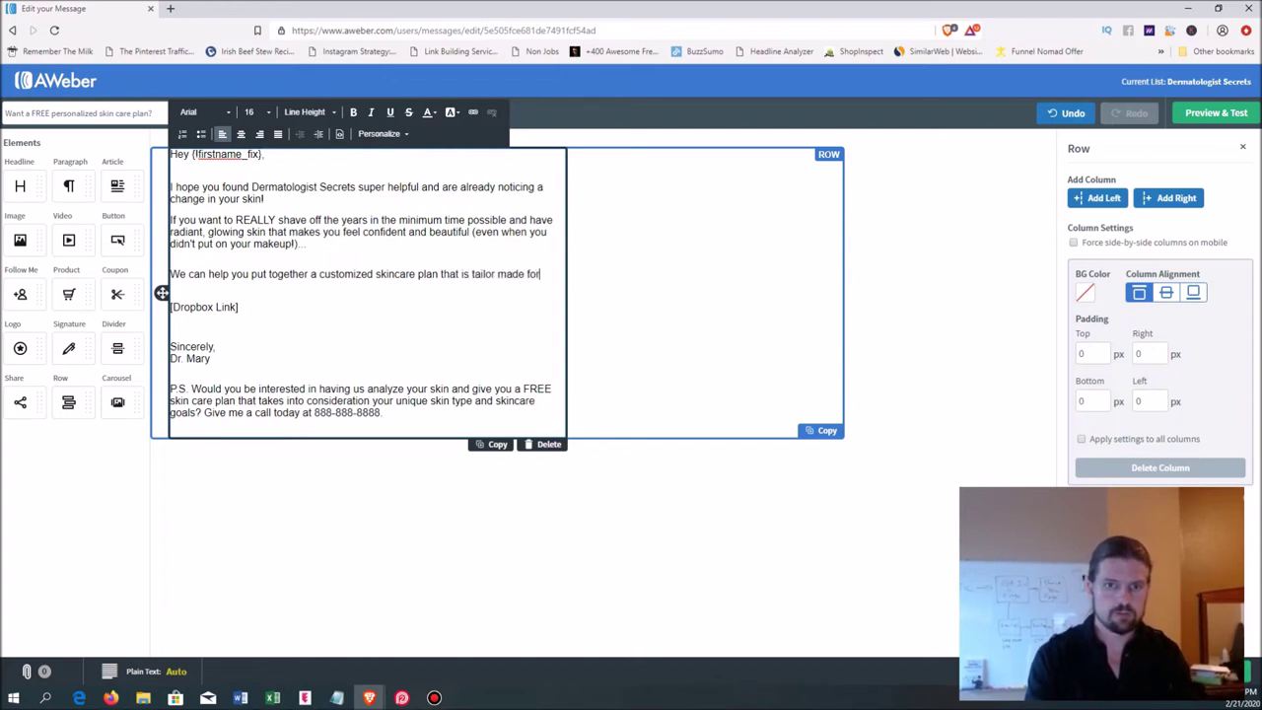
type(" your unique skin type")
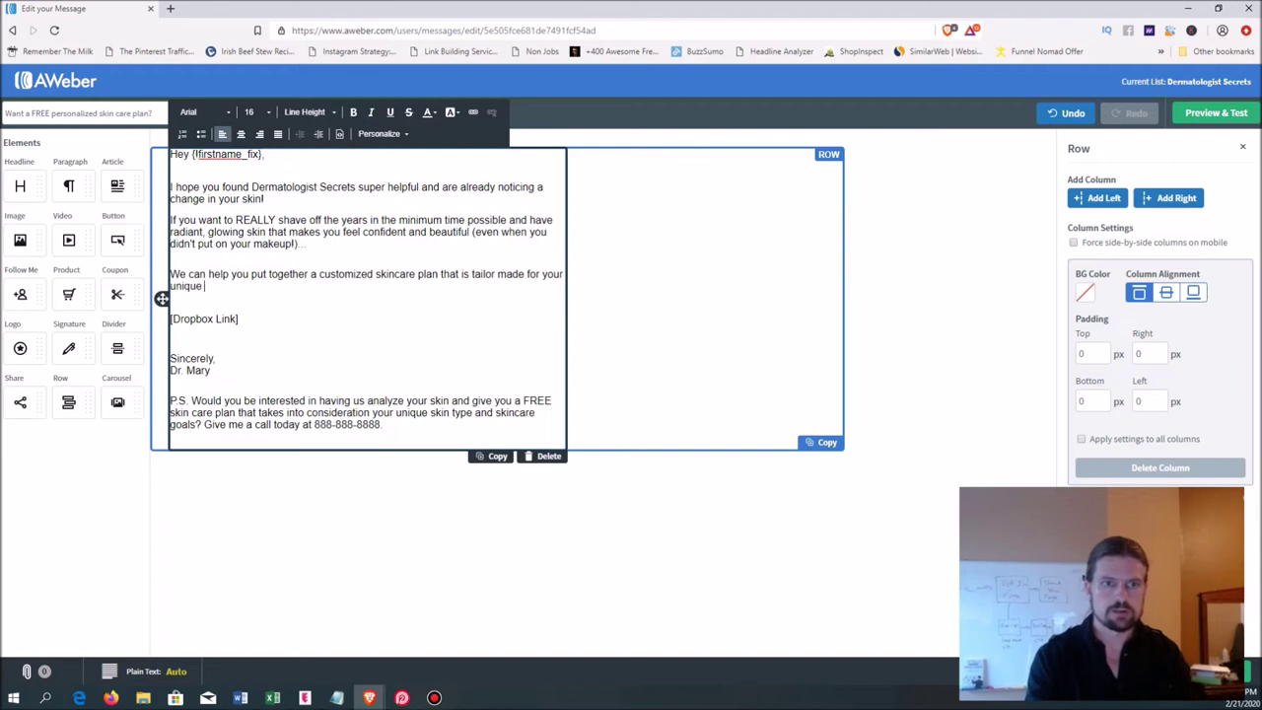
key("Return")
key("Return")
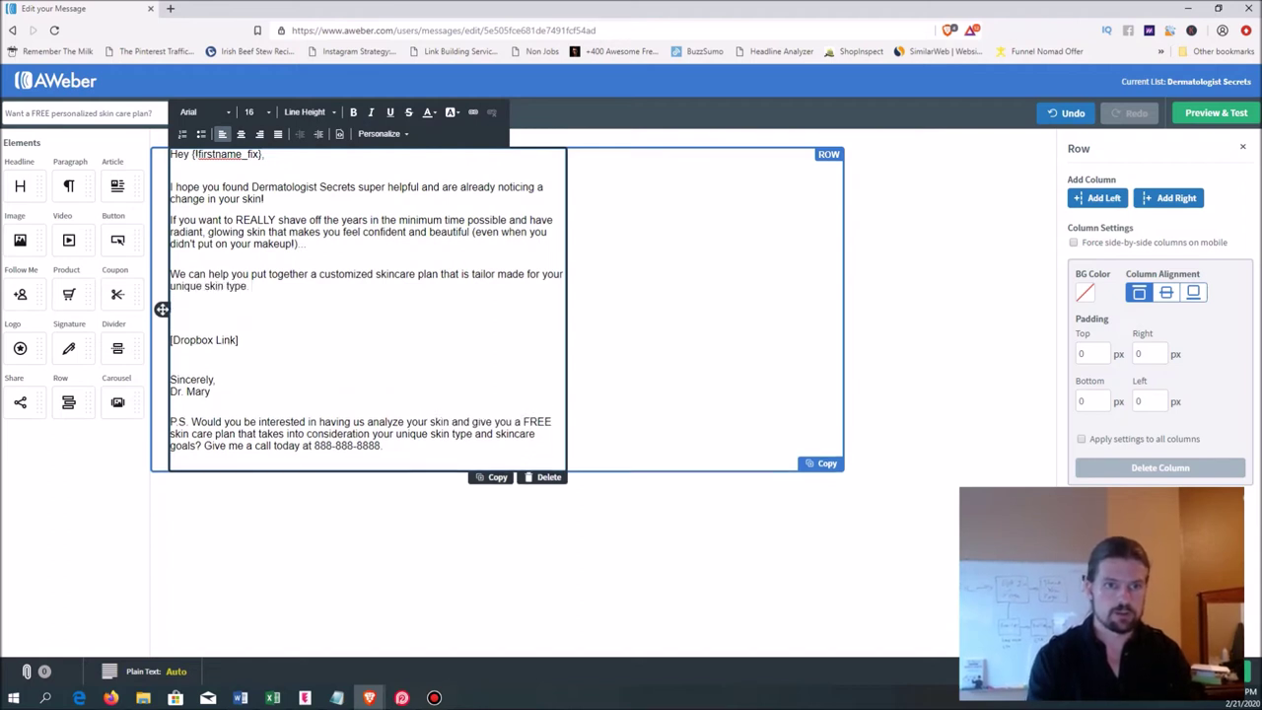
type("This is th")
key("BackSpace")
key("BackSpace")
type("THE BEST way ")
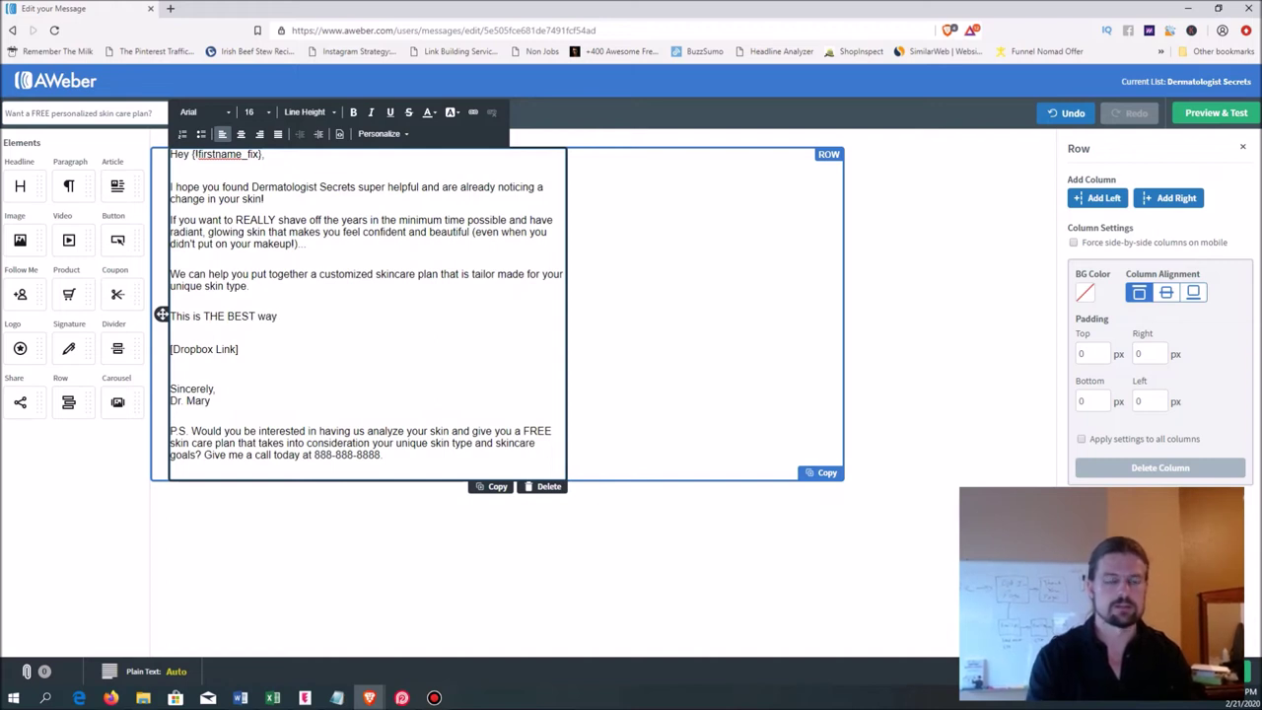
type("to have amazing looking skin.")
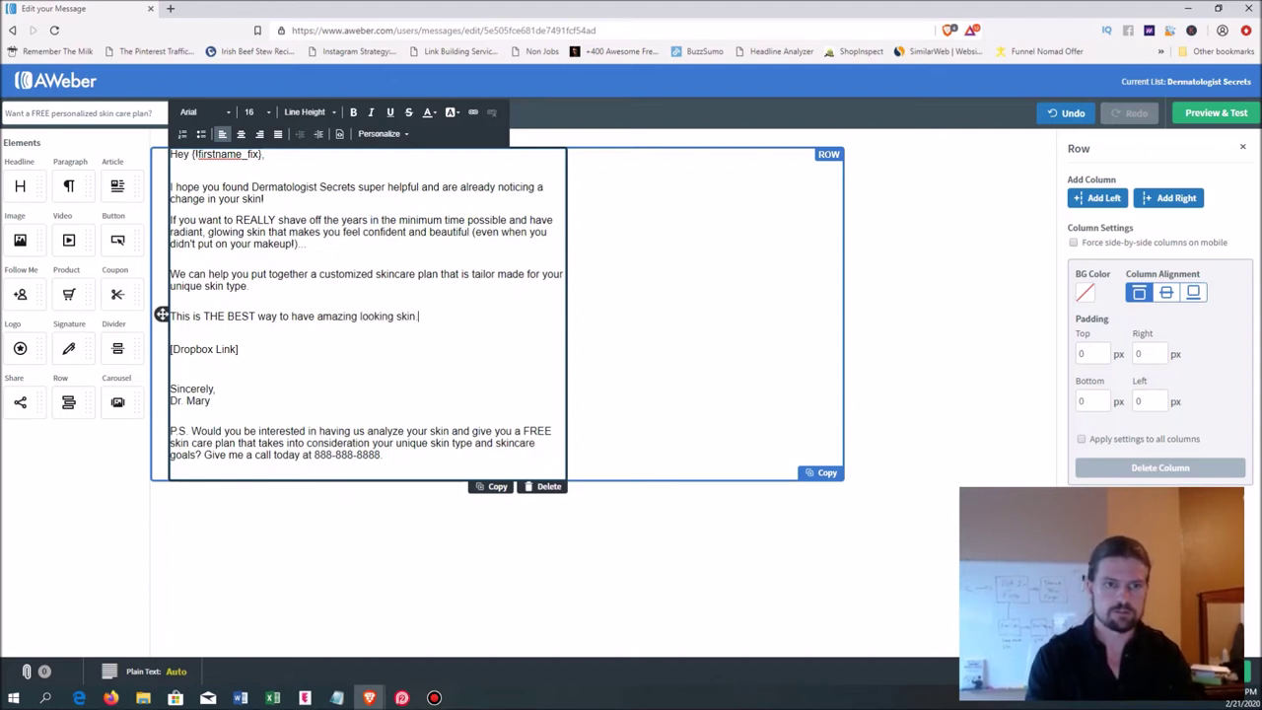
key("Return")
- Add 'Give us a call today to create your free plan.' with the office phone number, and delete the [Dropbox Link] placeholder
type("Give us a call today ")
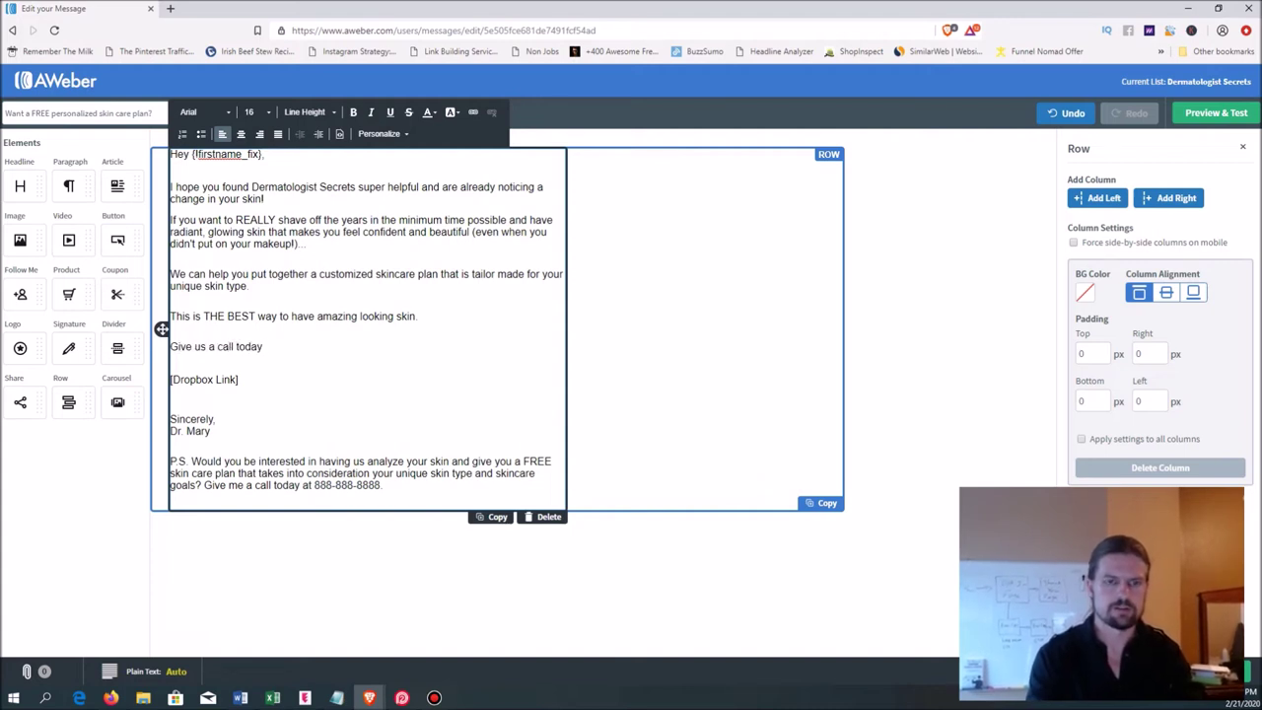
type("to crea")
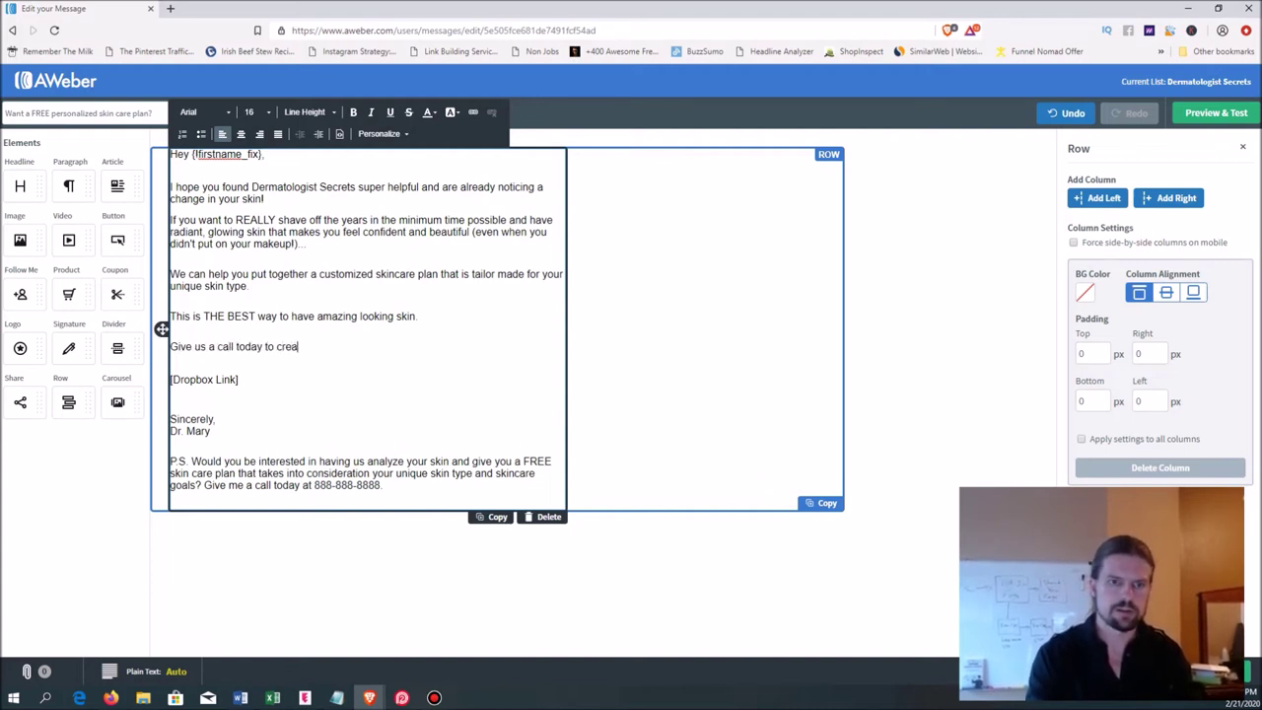
type("te you r free plan.")
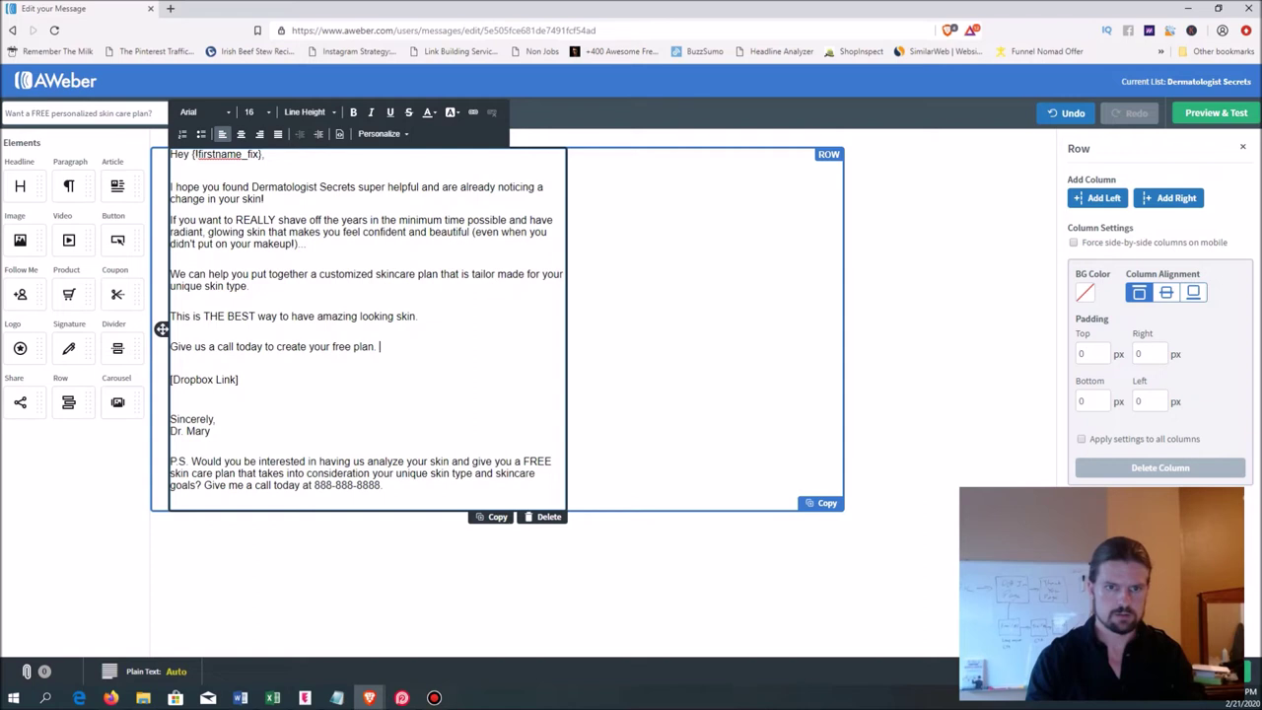
key("Return")
type("888-")
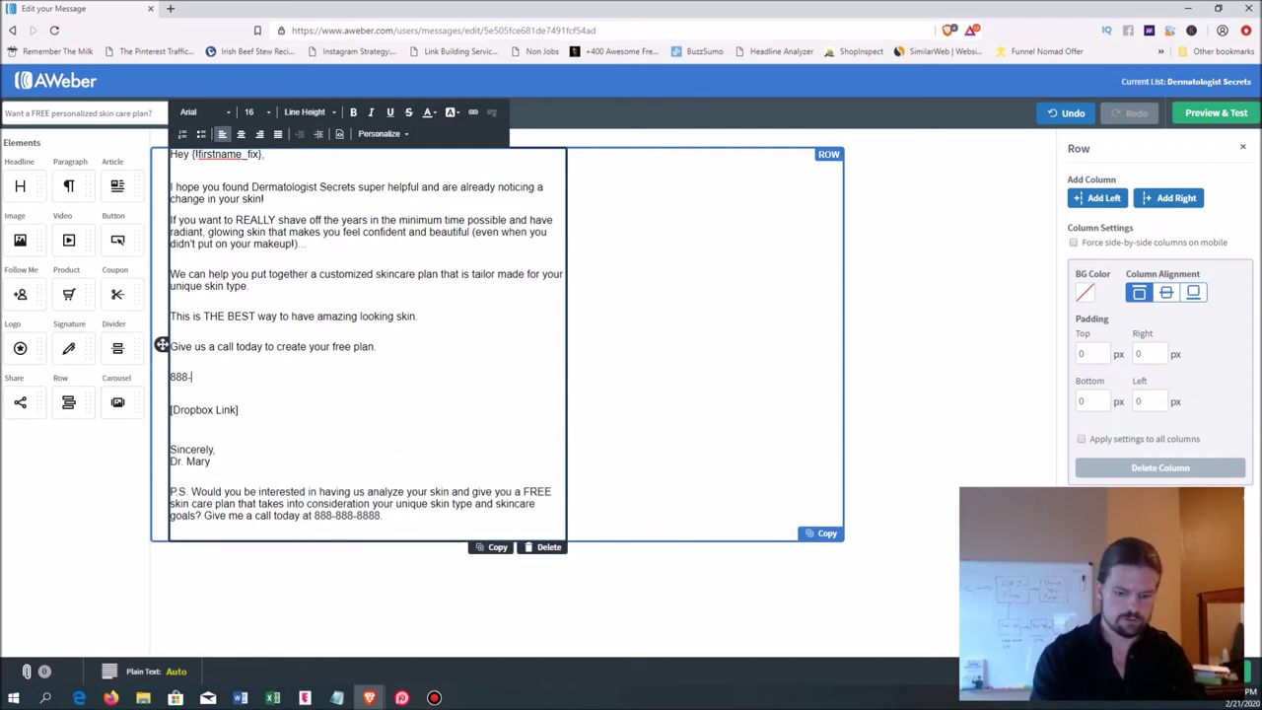
type("888-8888")
key("Return")
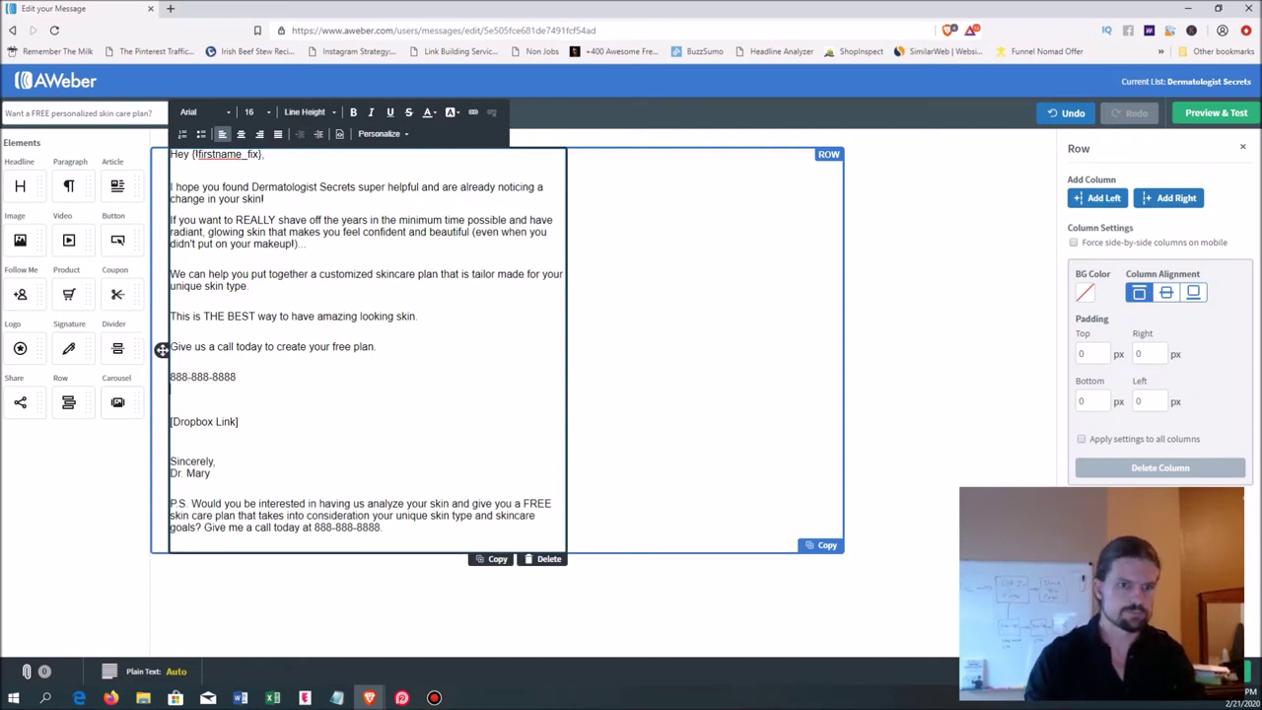
key("BackSpace")
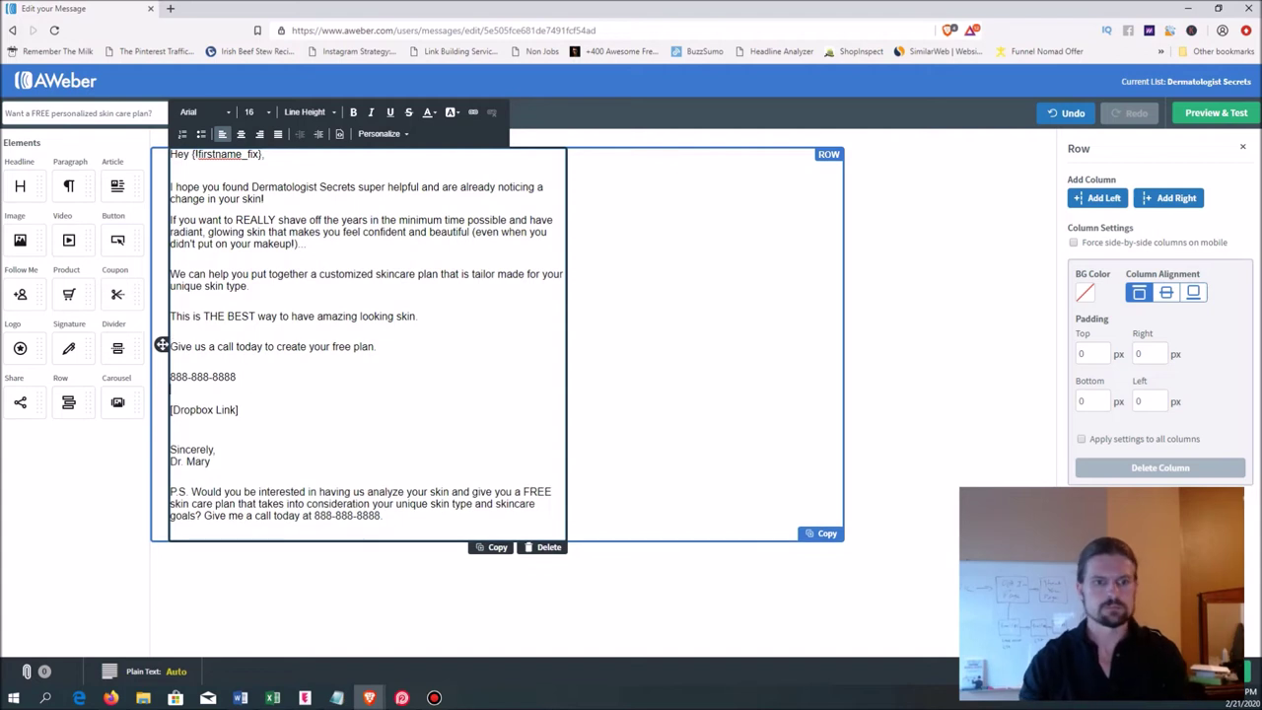
key("shift+Down")
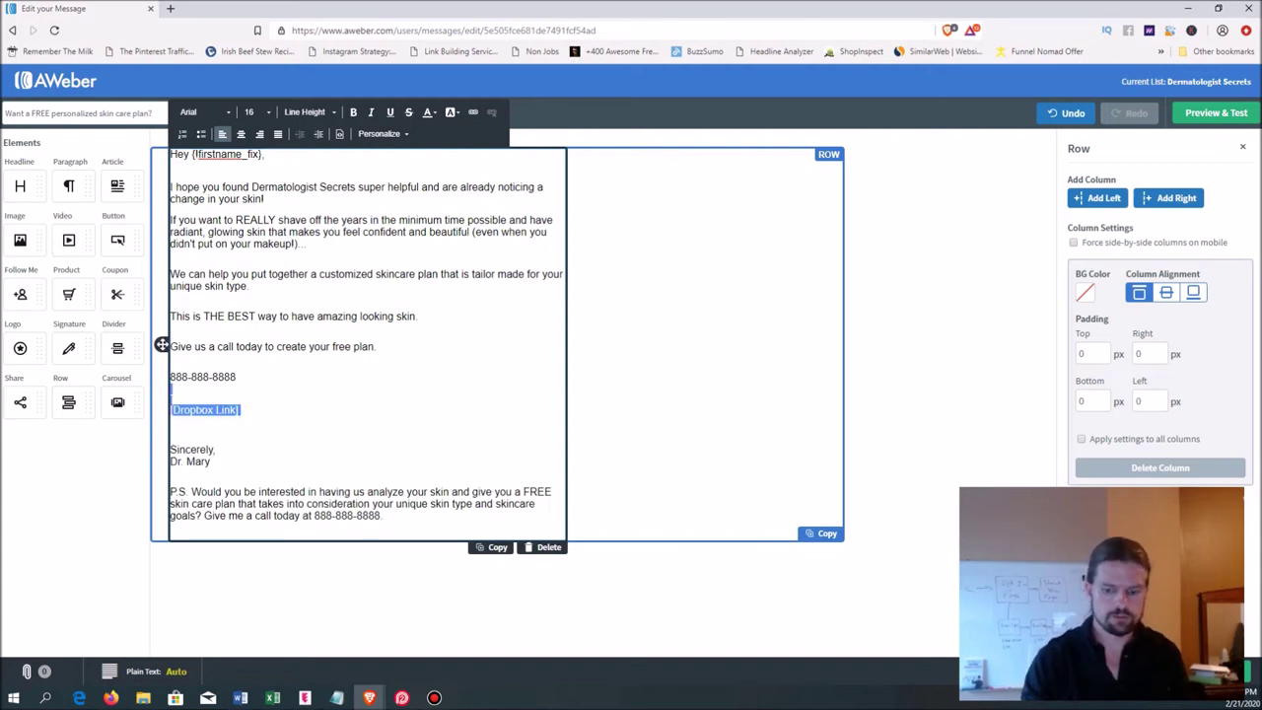
key("BackSpace")
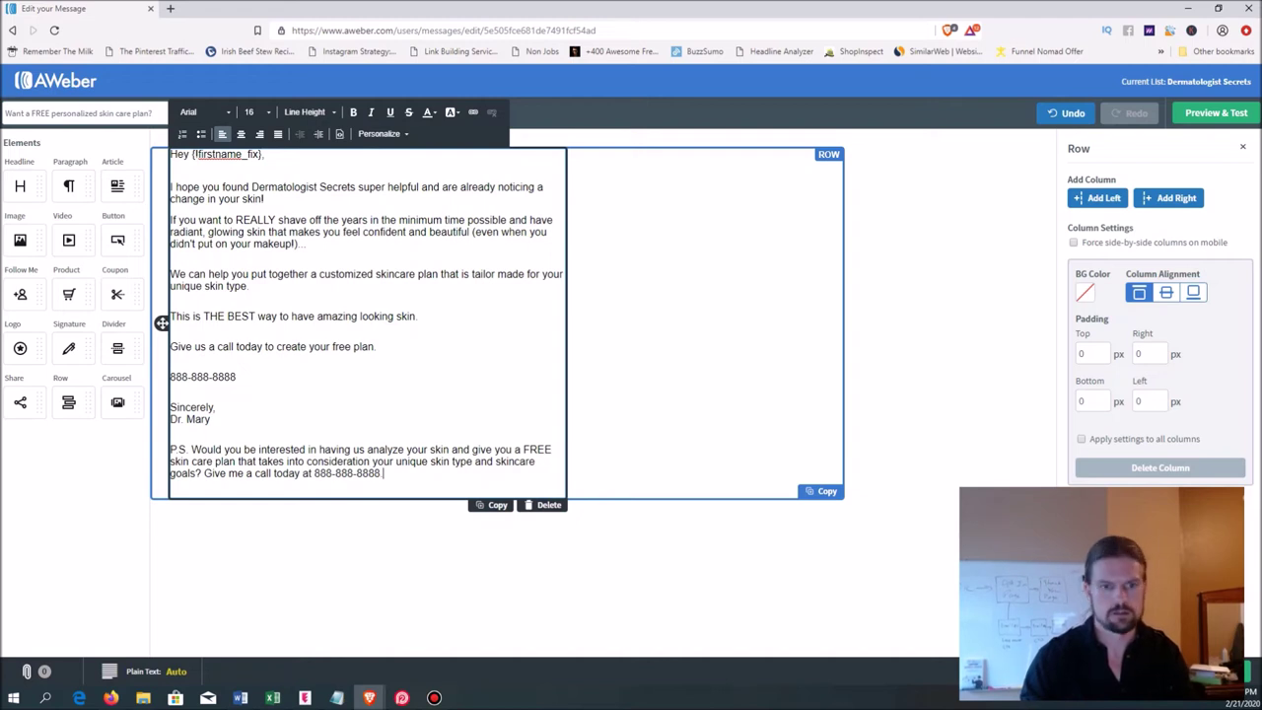
- Replace the P.S. with a this-week-only 1/2 priced Botox special and 'Schedule NOW so you don't miss it.'
left_click_drag(383, 473, 191, 450)
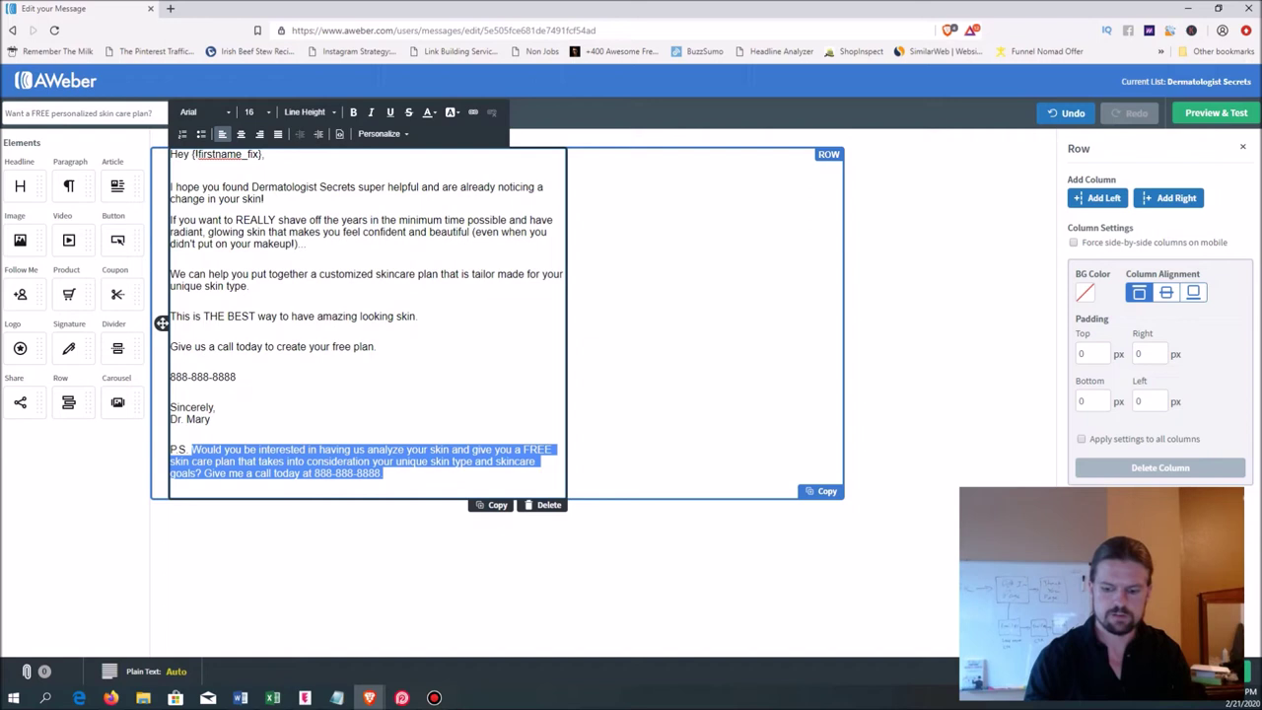
key("BackSpace")
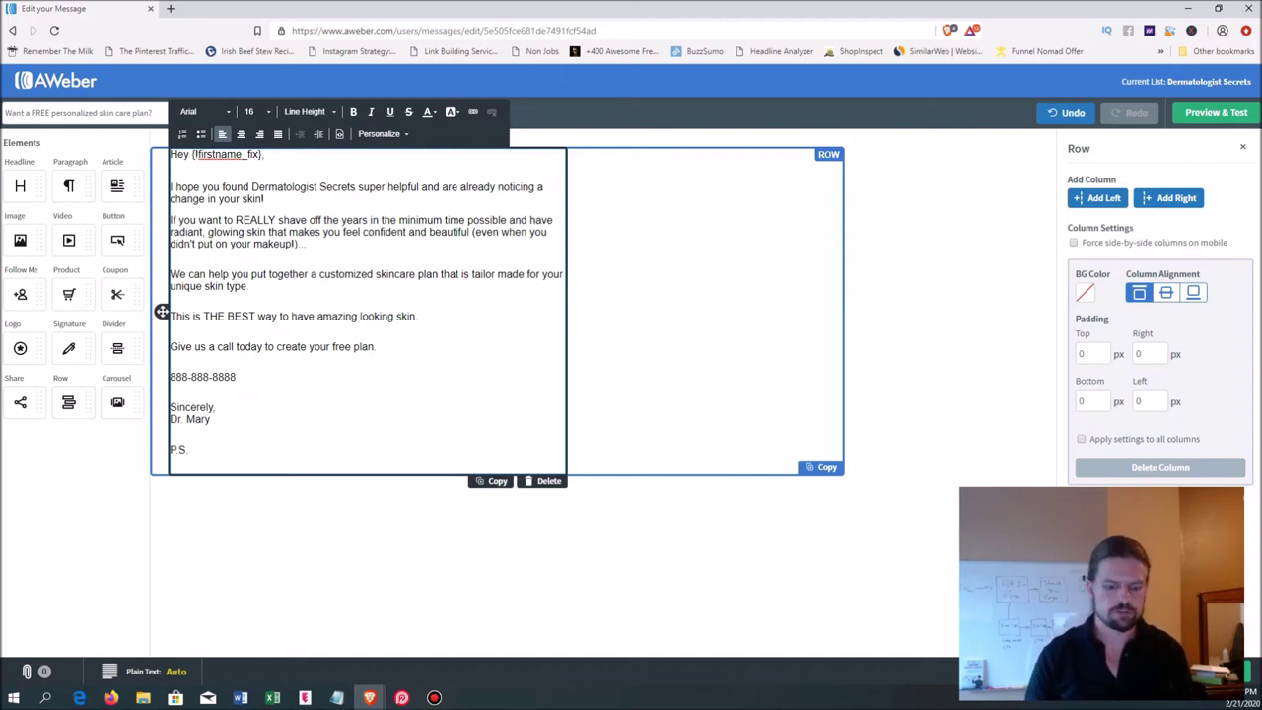
type("We")
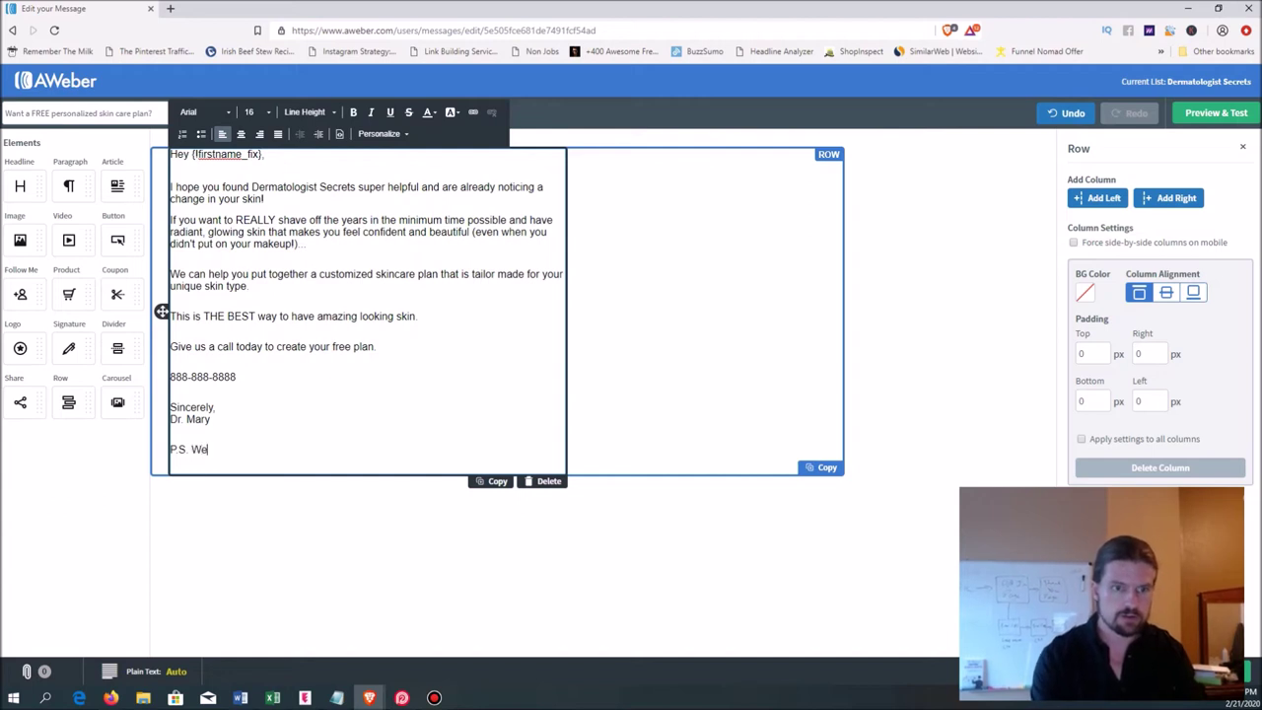
type("'re having a special ")
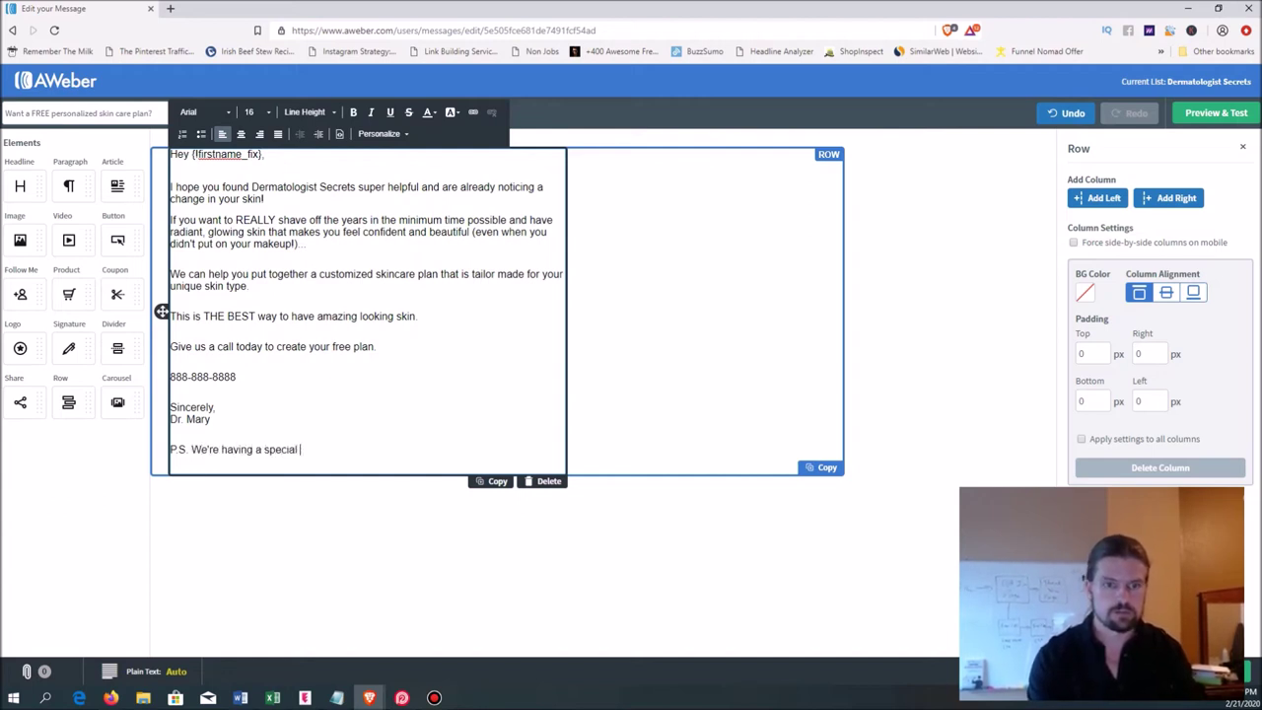
type("$")
key("BackSpace")
type("this week only ")
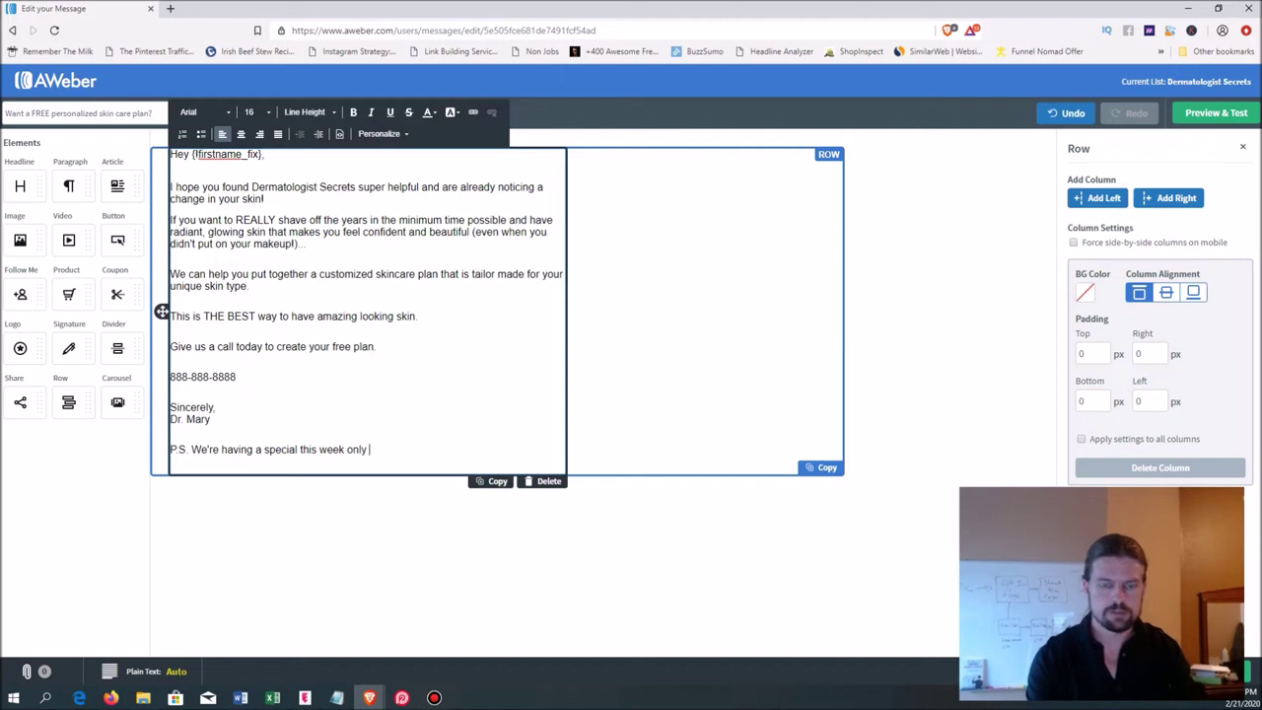
type(", with FREE")
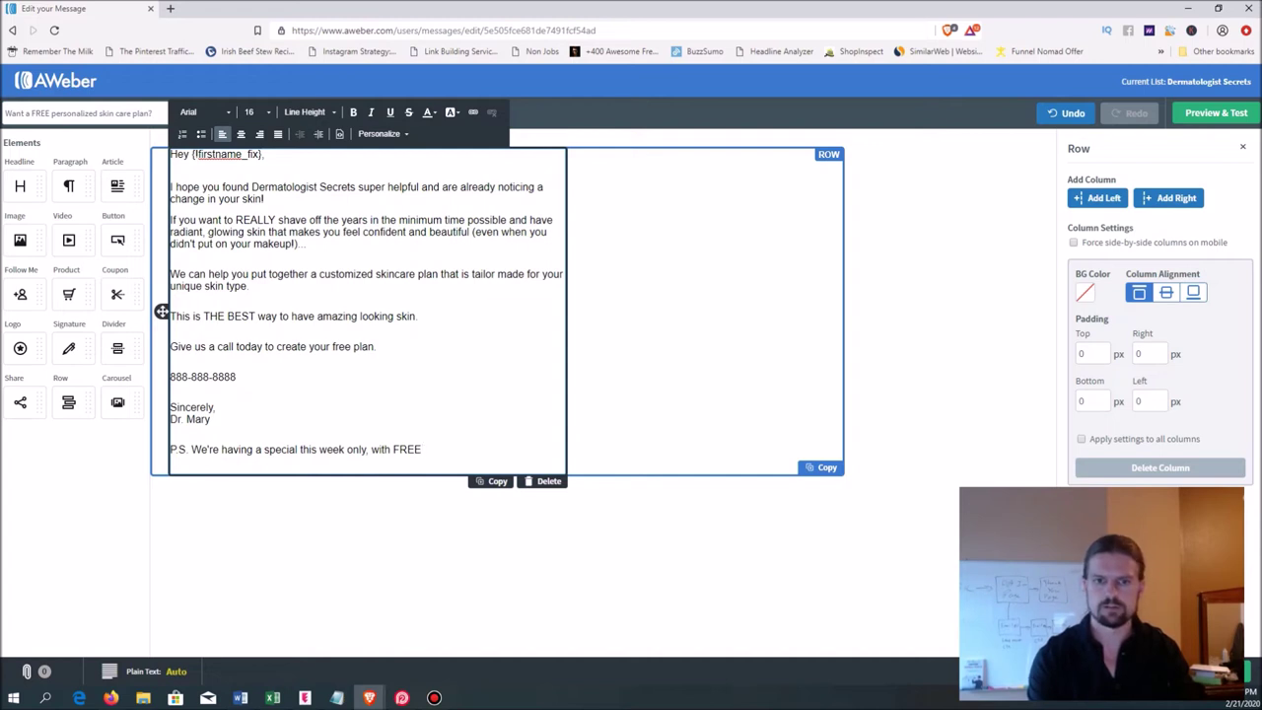
key("BackSpace")
key("BackSpace")
key("BackSpace")
key("BackSpace")
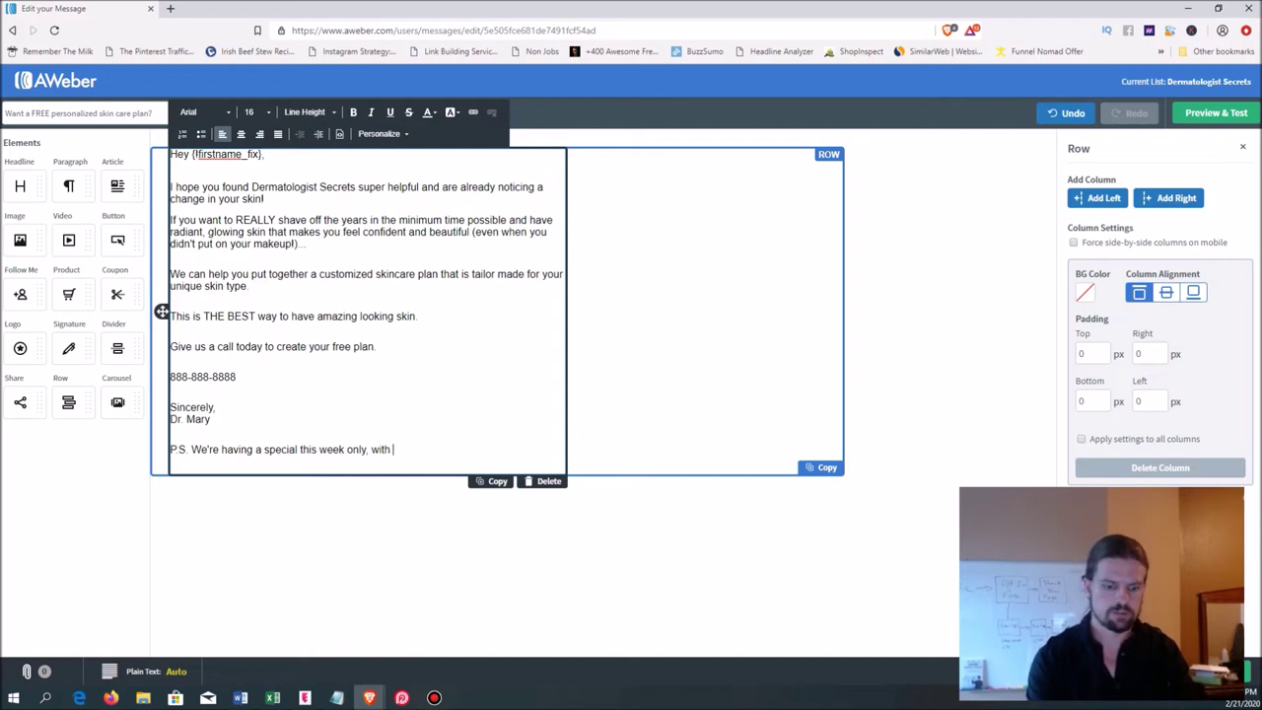
type("1/2 price")
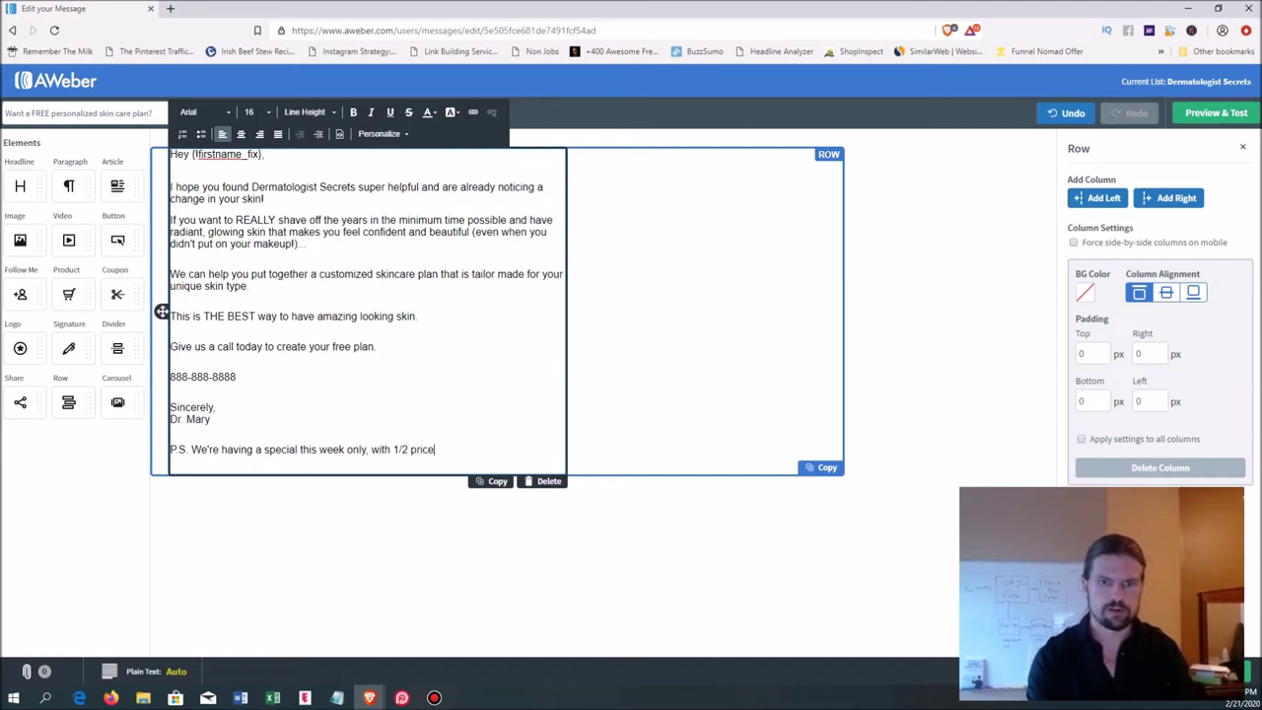
type("d Botox ")
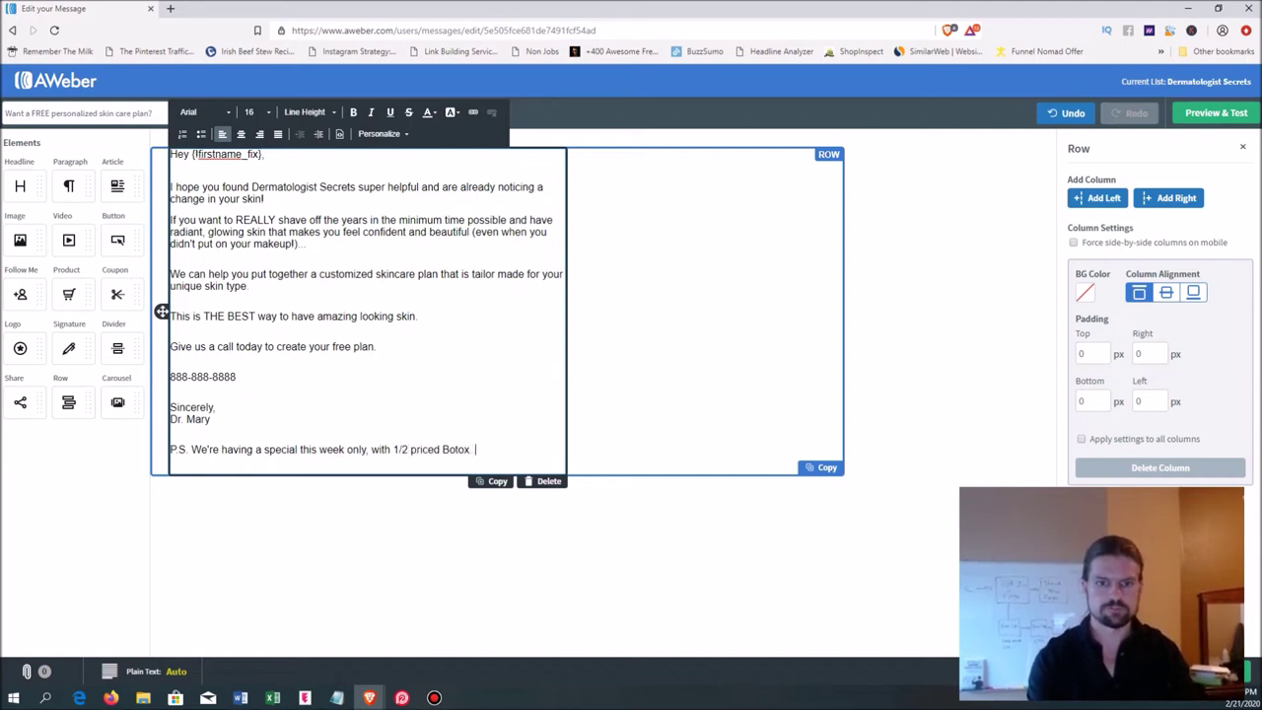
type(" :)")
key("BackSpace")
key("BackSpace")
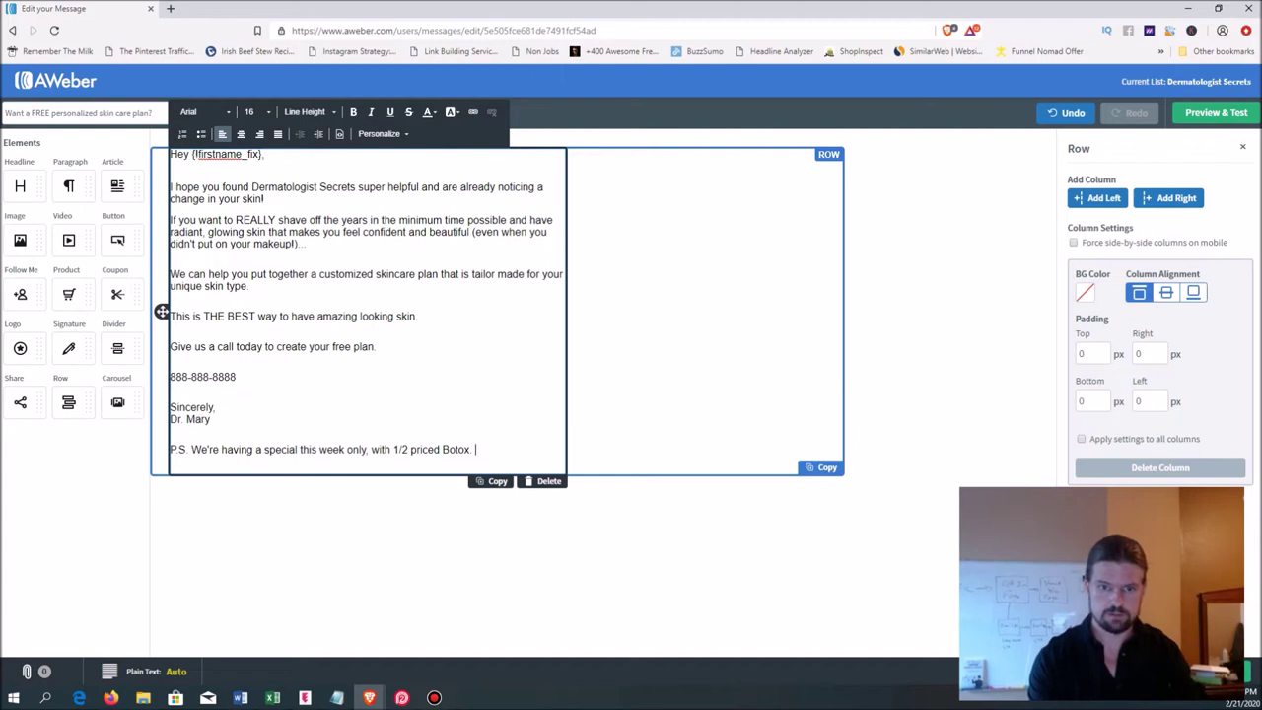
type("Schedule NOW ")
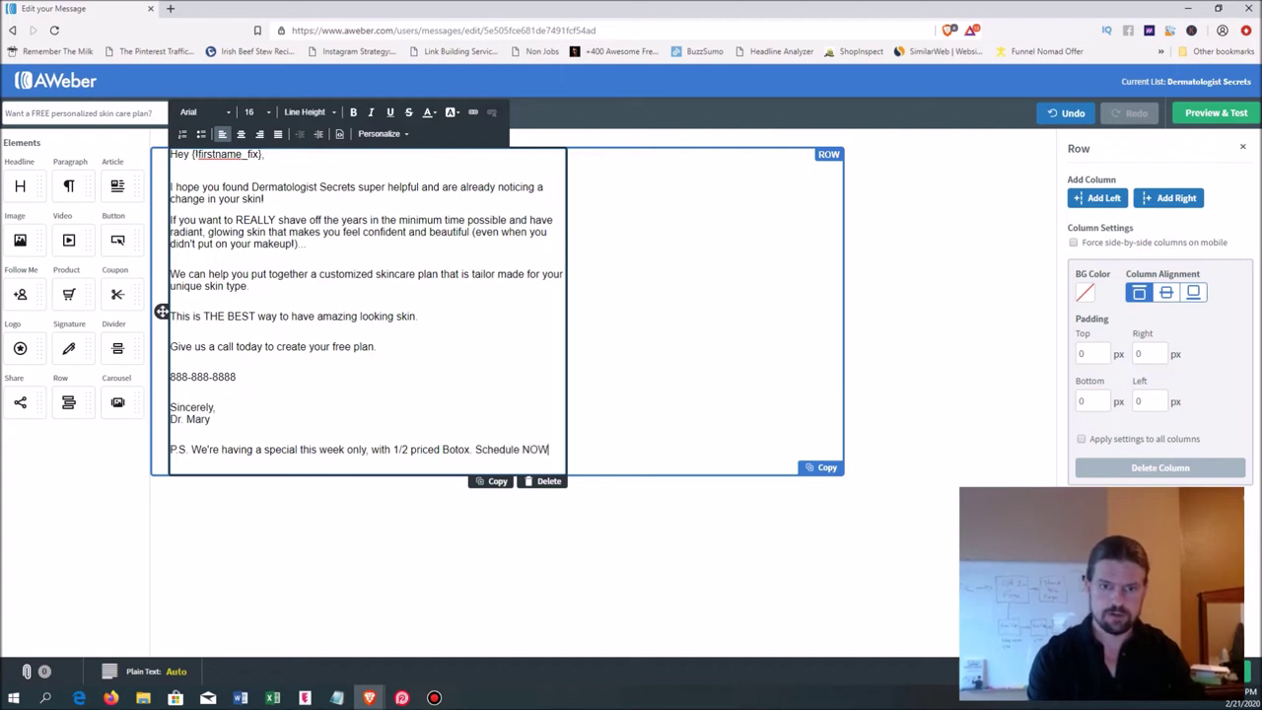
type("so you don't mis")
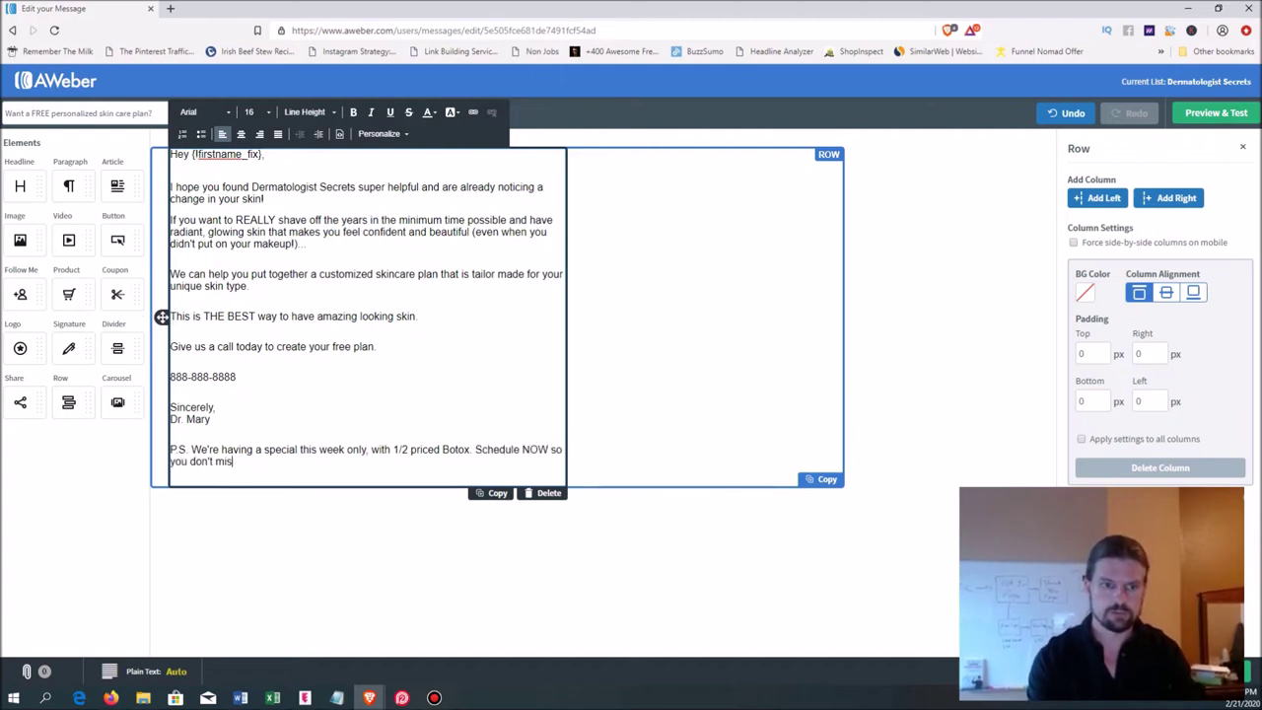
type("s it.")
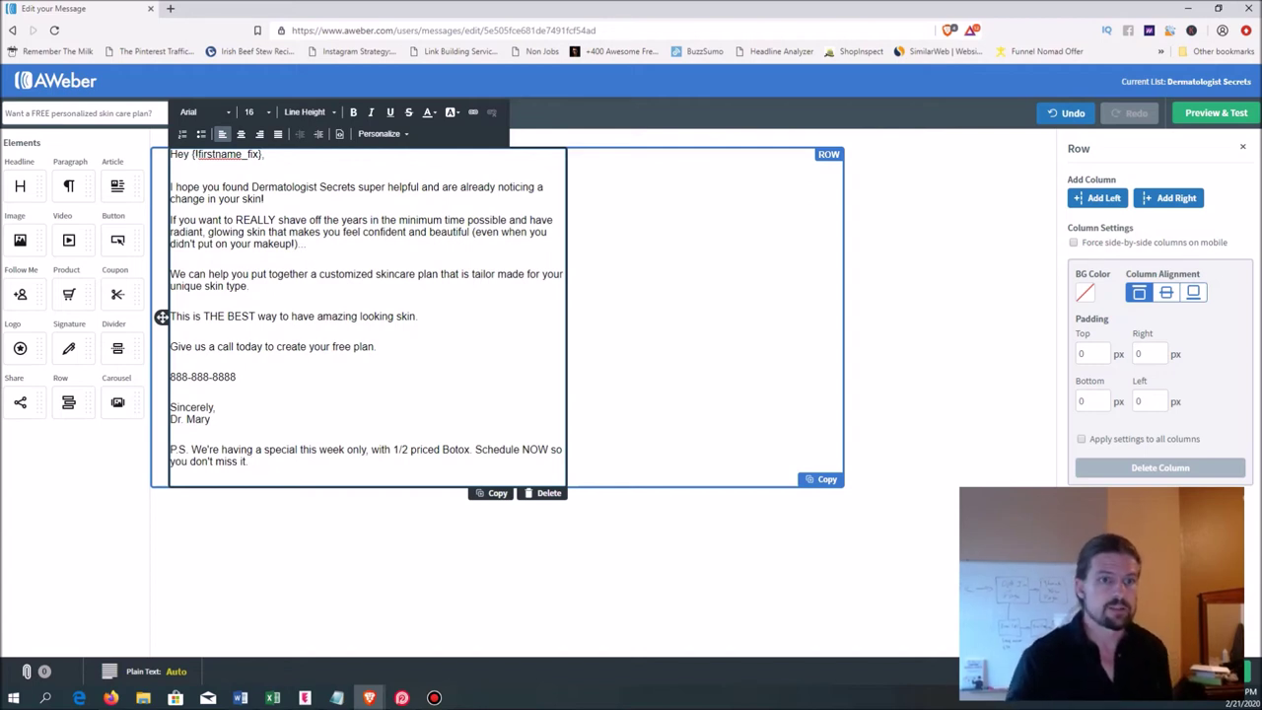
- Review the subject line and body block, then restore the browser to a smaller window
key("Escape")
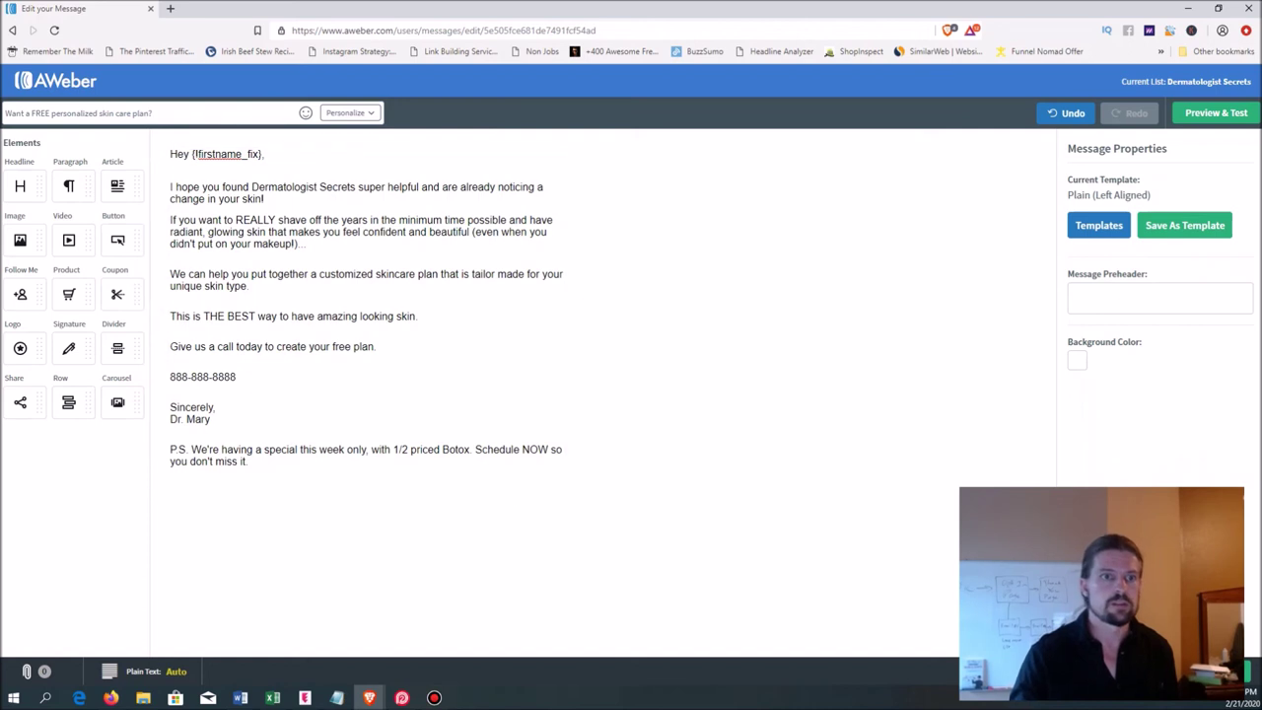
left_click_drag(153, 114, 3, 113)
left_click(131, 113)
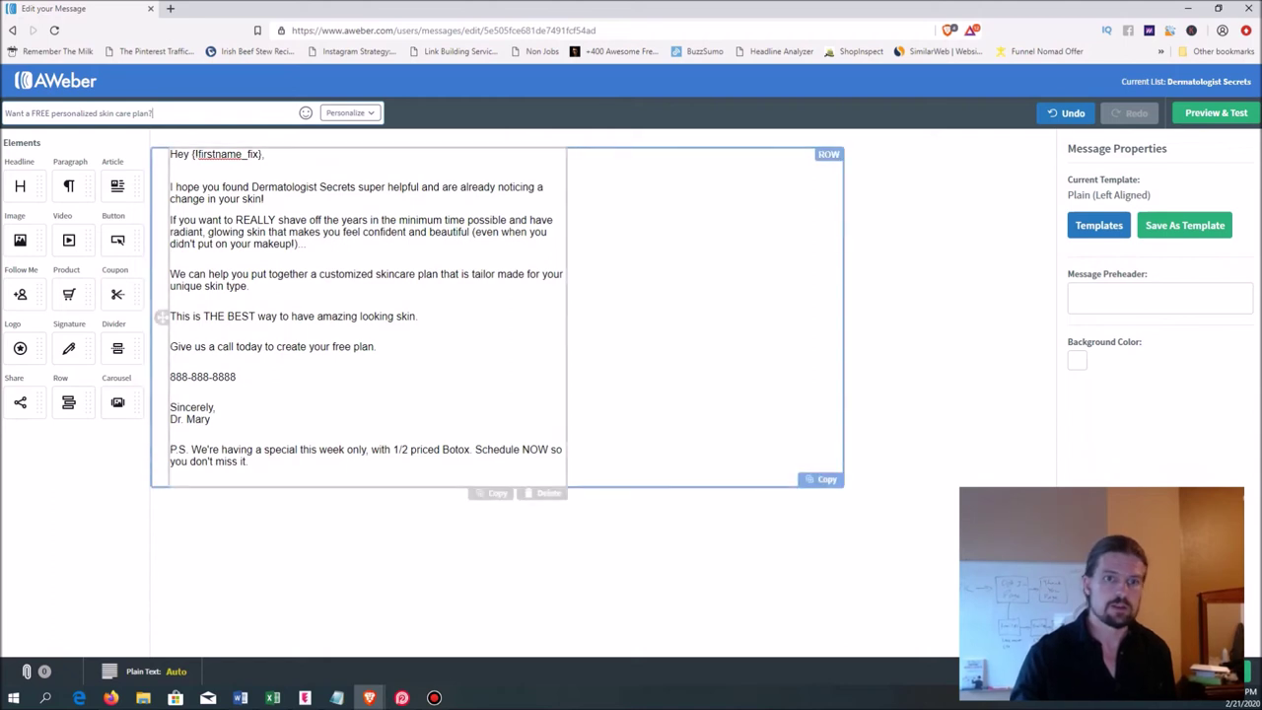
left_click(162, 317)
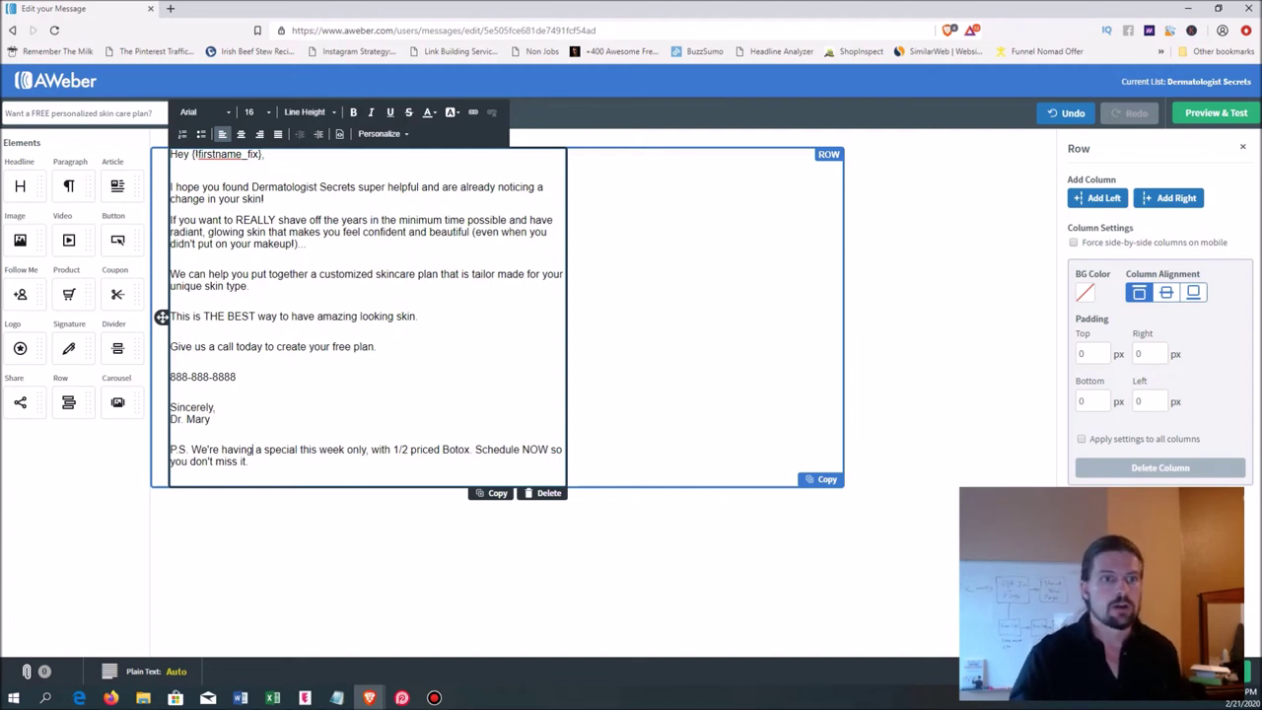
key("Escape")
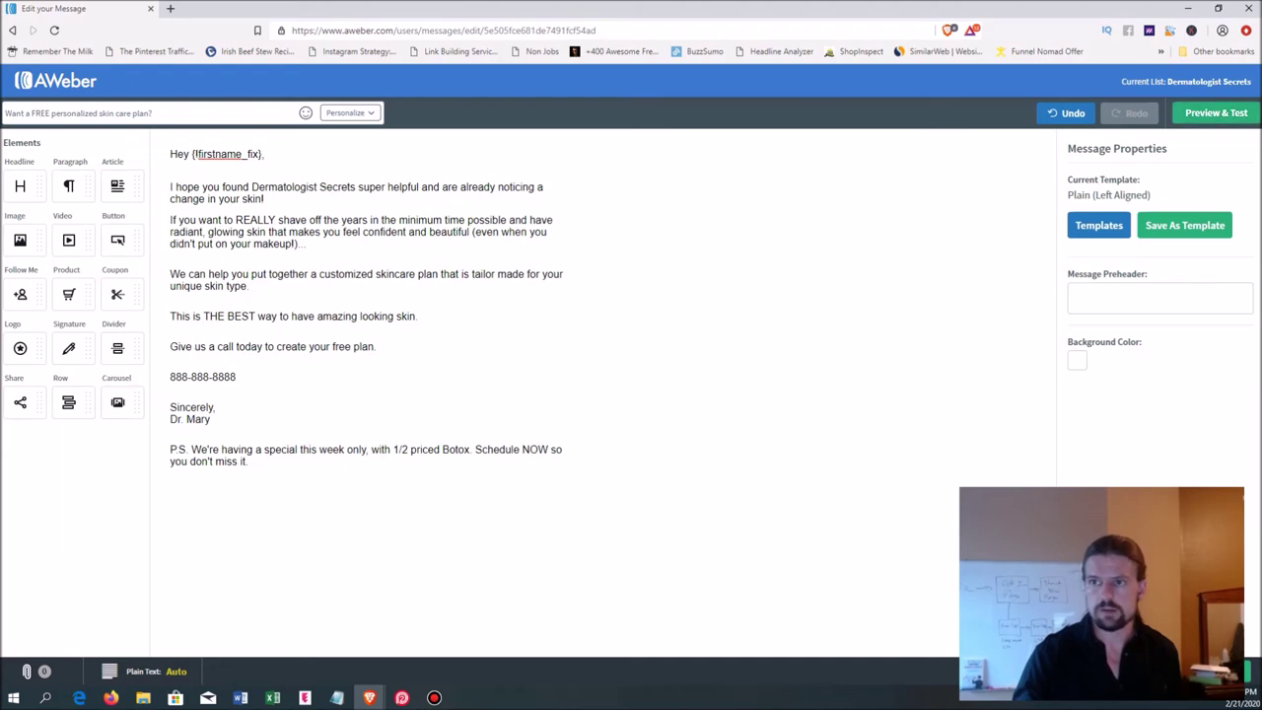
left_click(1219, 8)
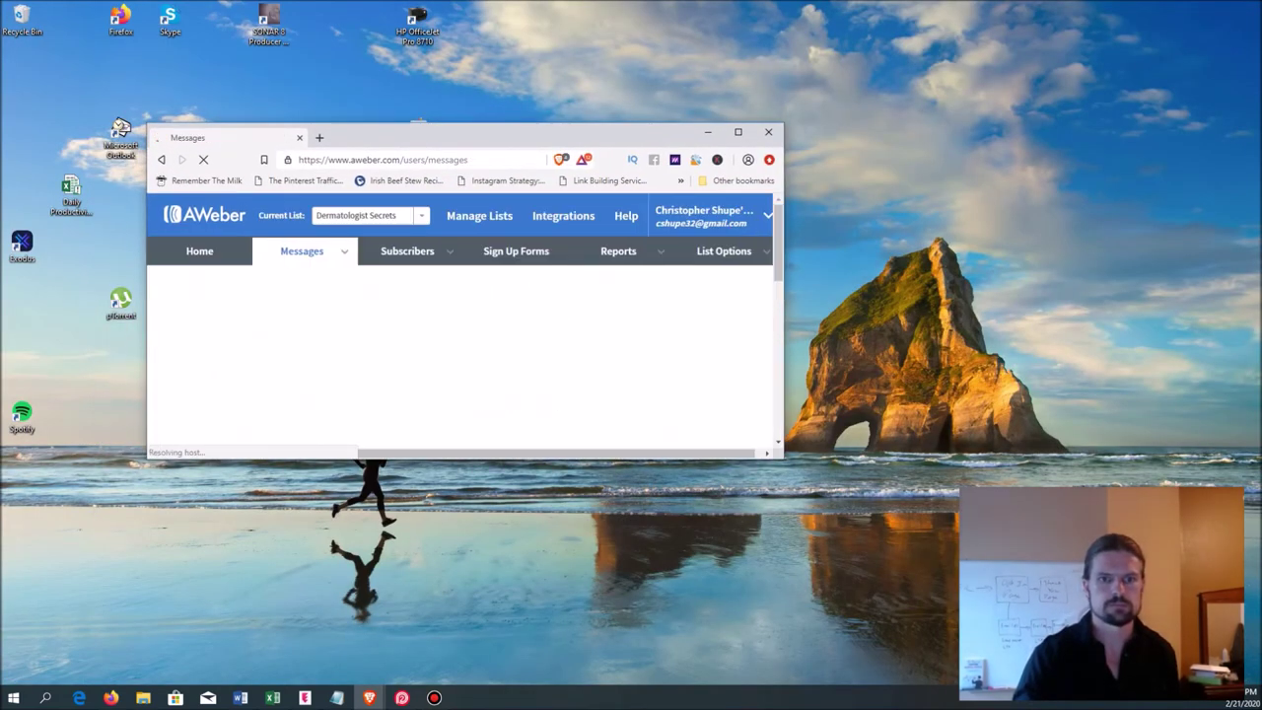
- Add the skin care plan draft to the Follow Up Series as message #2 with a 1-day delay
scroll(276, 424, "down", 1)
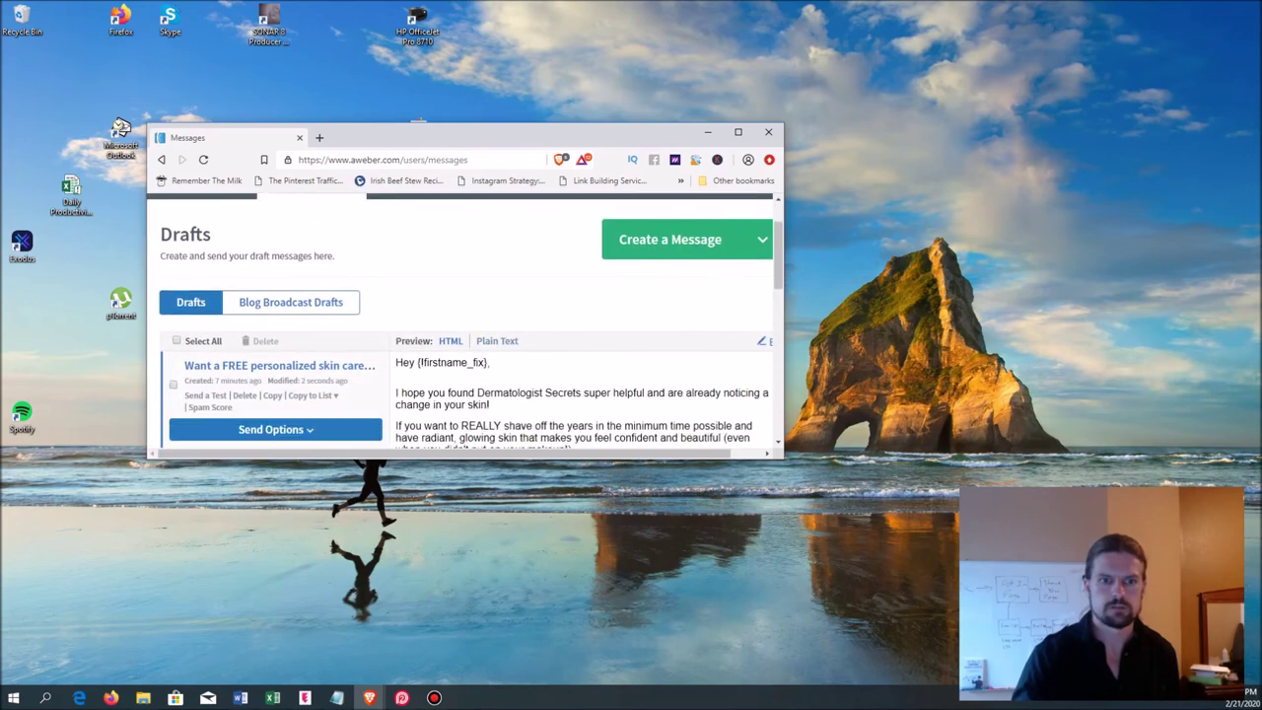
left_click(738, 131)
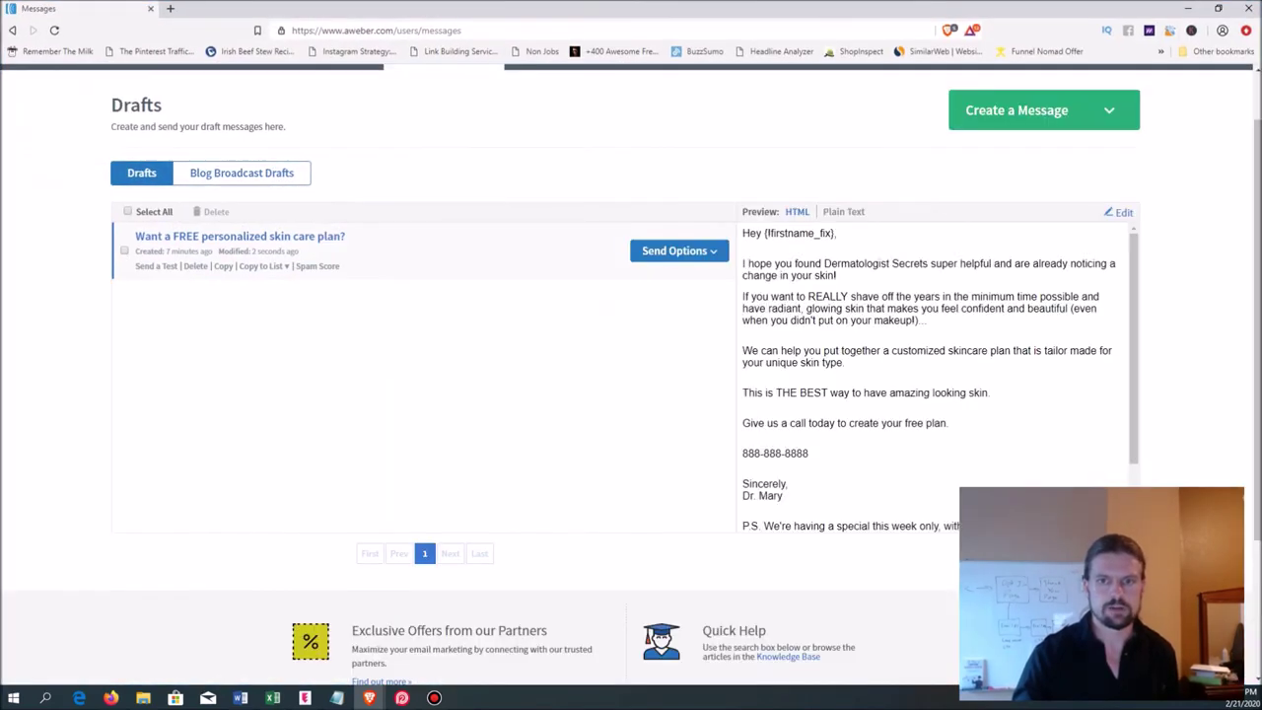
left_click(680, 250)
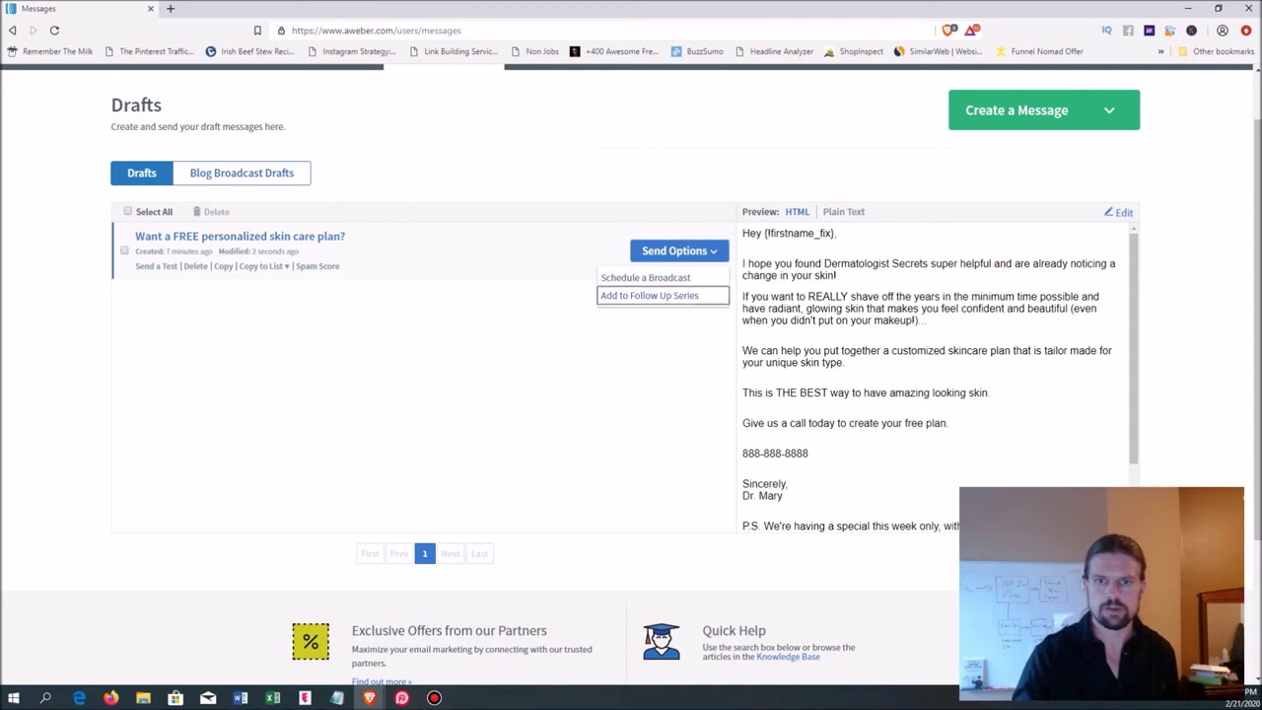
left_click(650, 295)
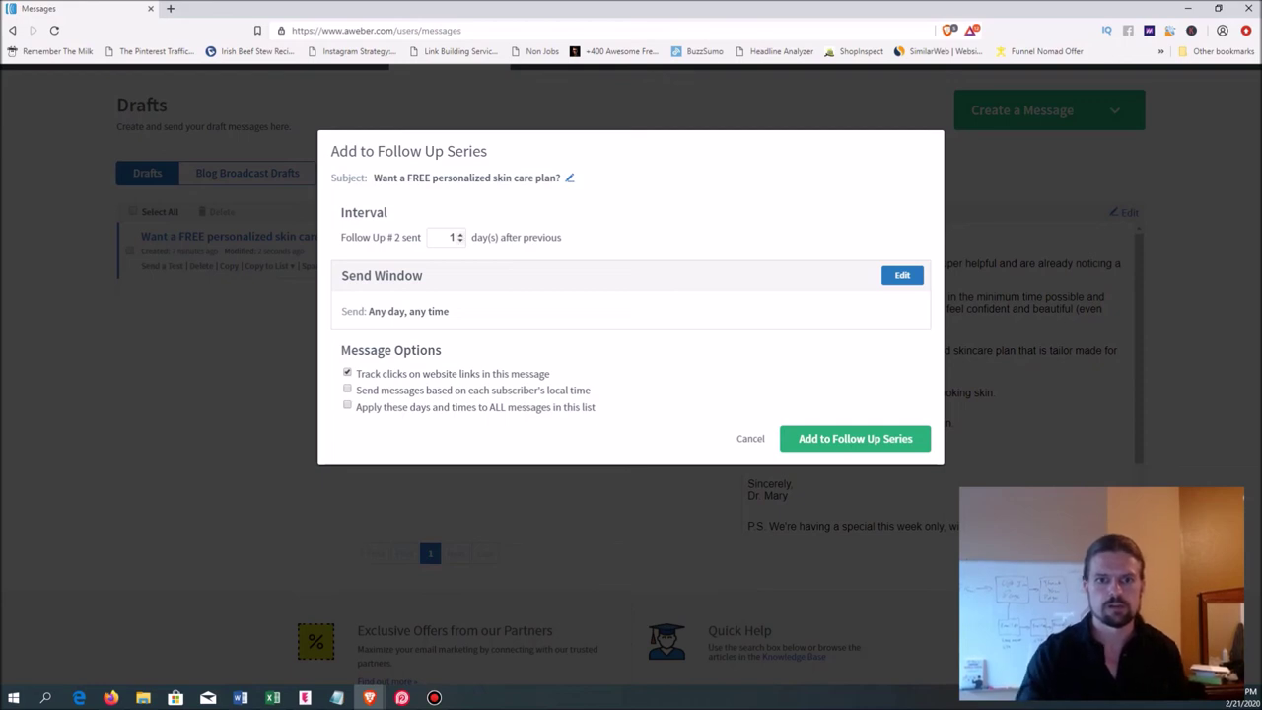
left_click(459, 233)
left_click(460, 234)
left_click(459, 239)
left_click(459, 239)
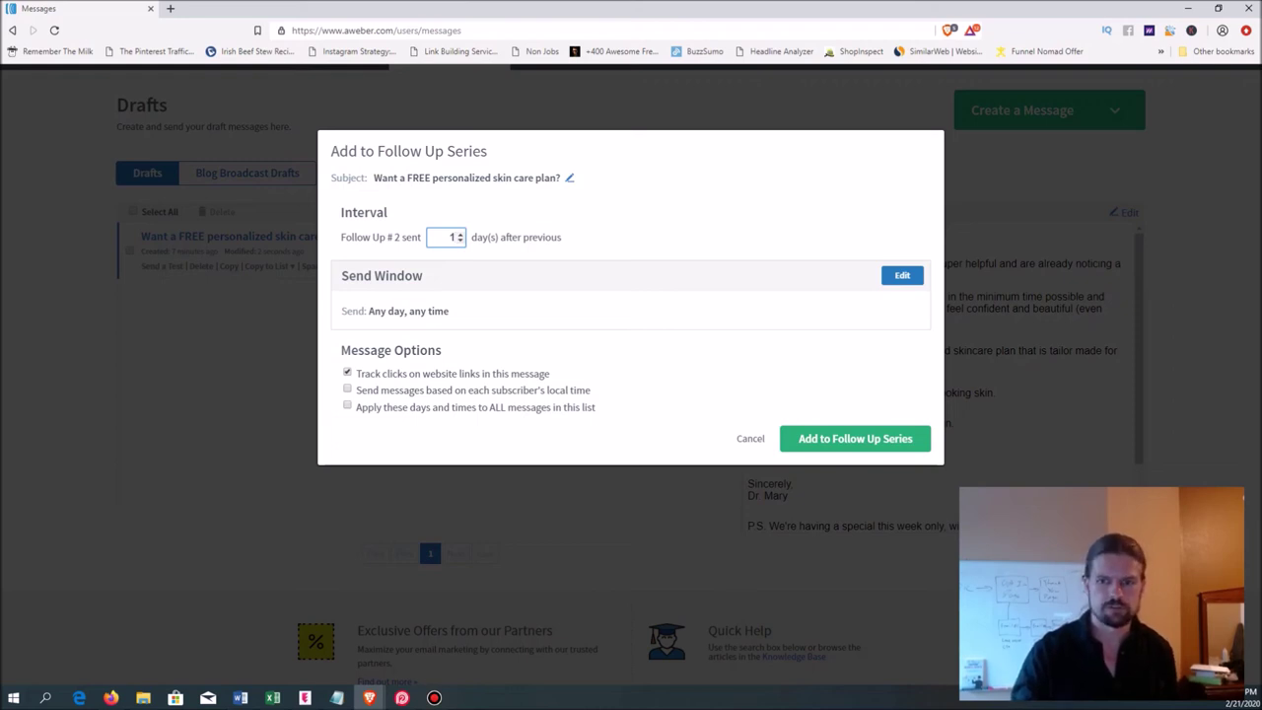
left_click(855, 438)
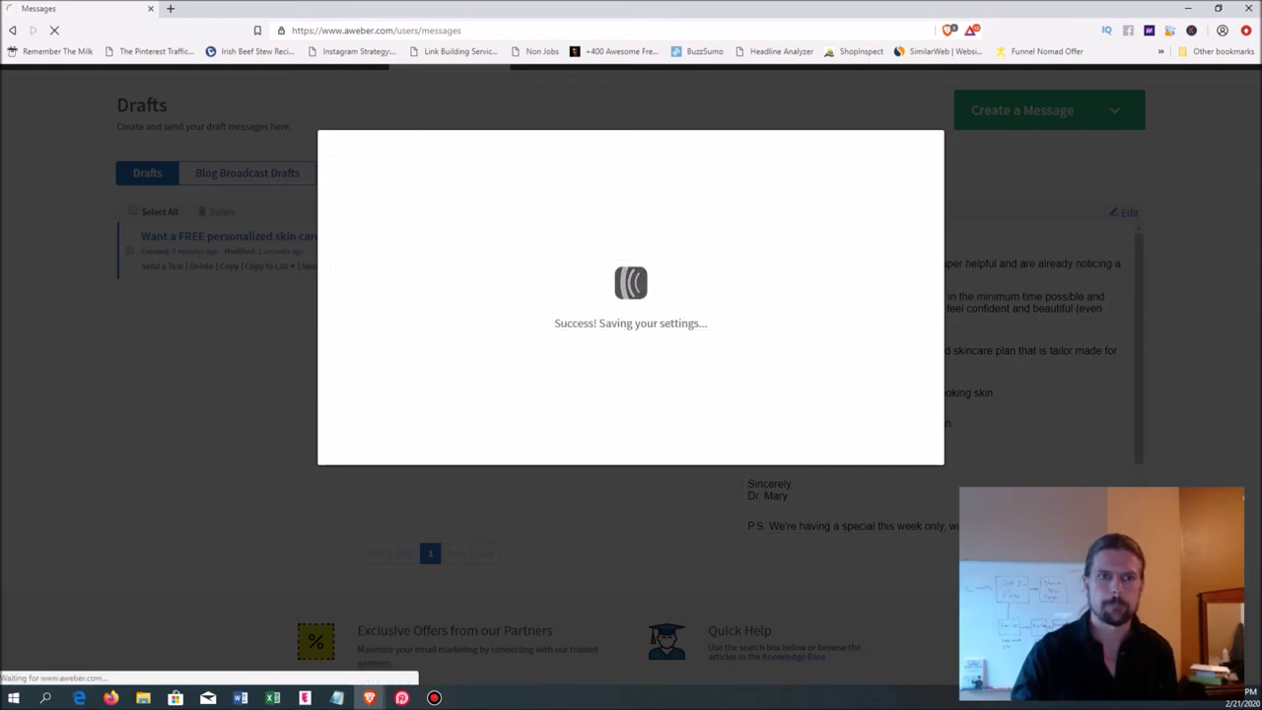
- Copy follow-up message 2 to Drafts and open that copy from the Drafts list
scroll(631, 365, "down", 3)
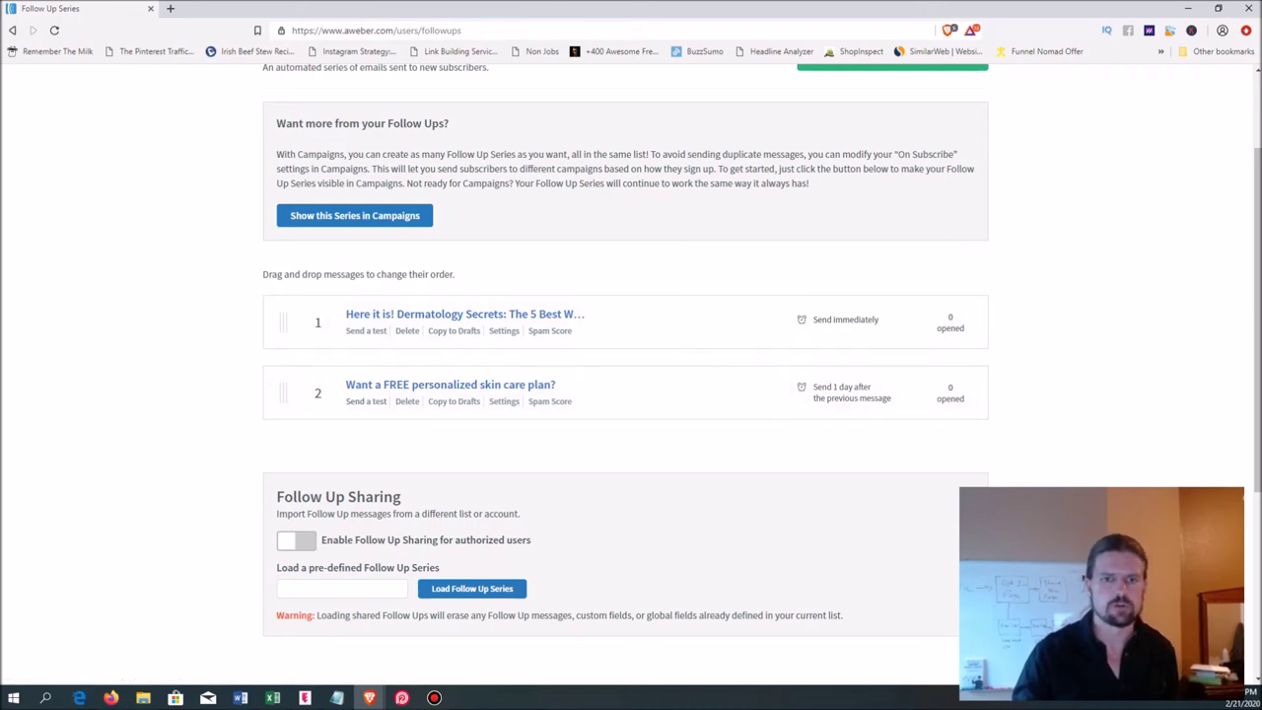
left_click(454, 401)
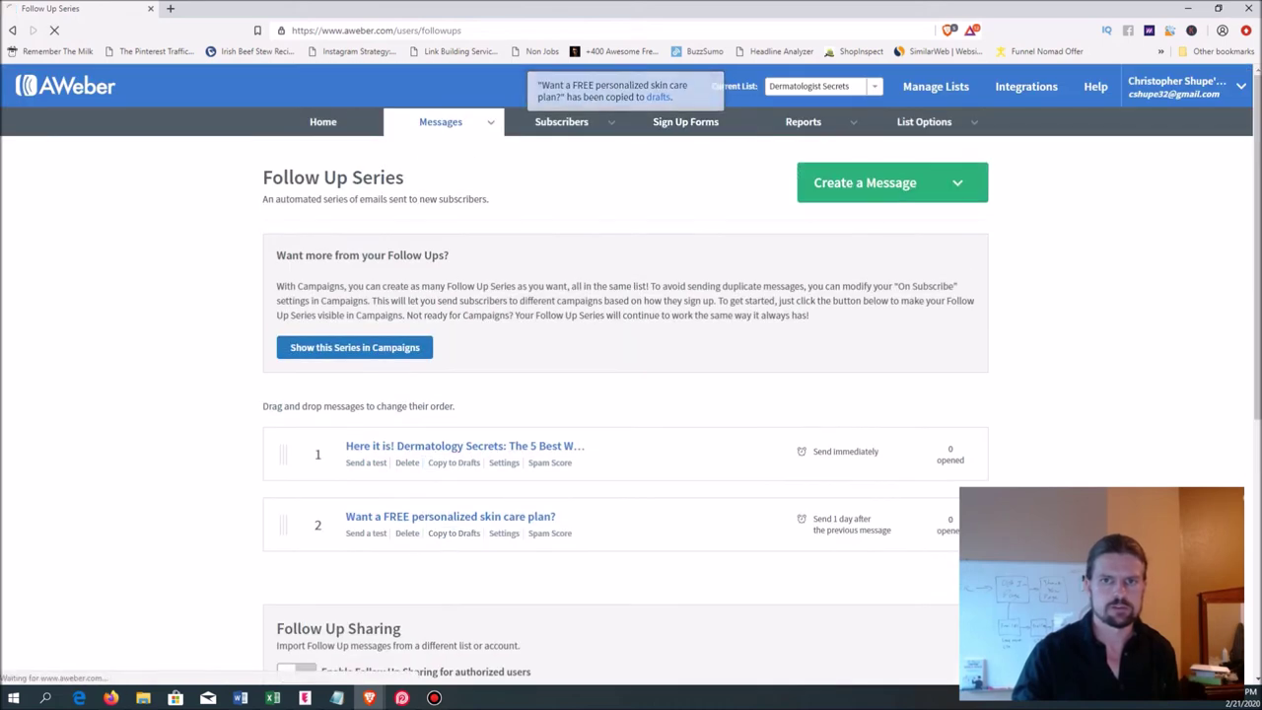
left_click(659, 97)
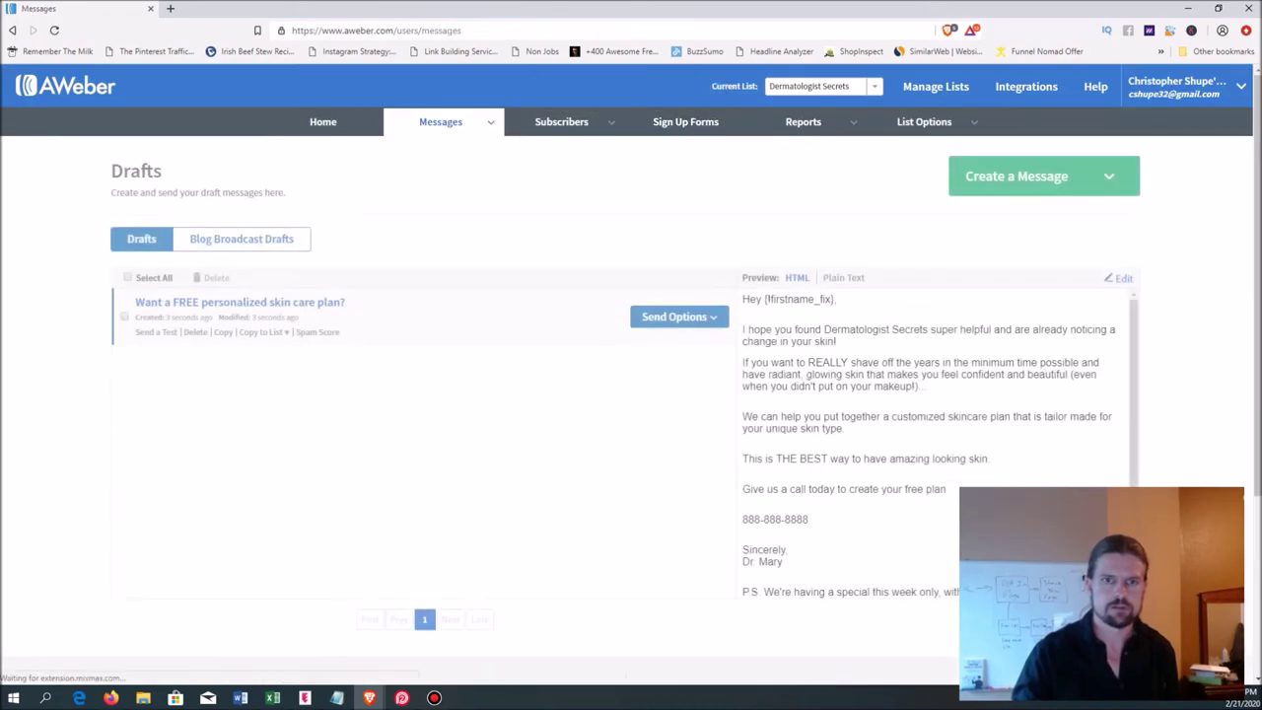
left_click(225, 302)
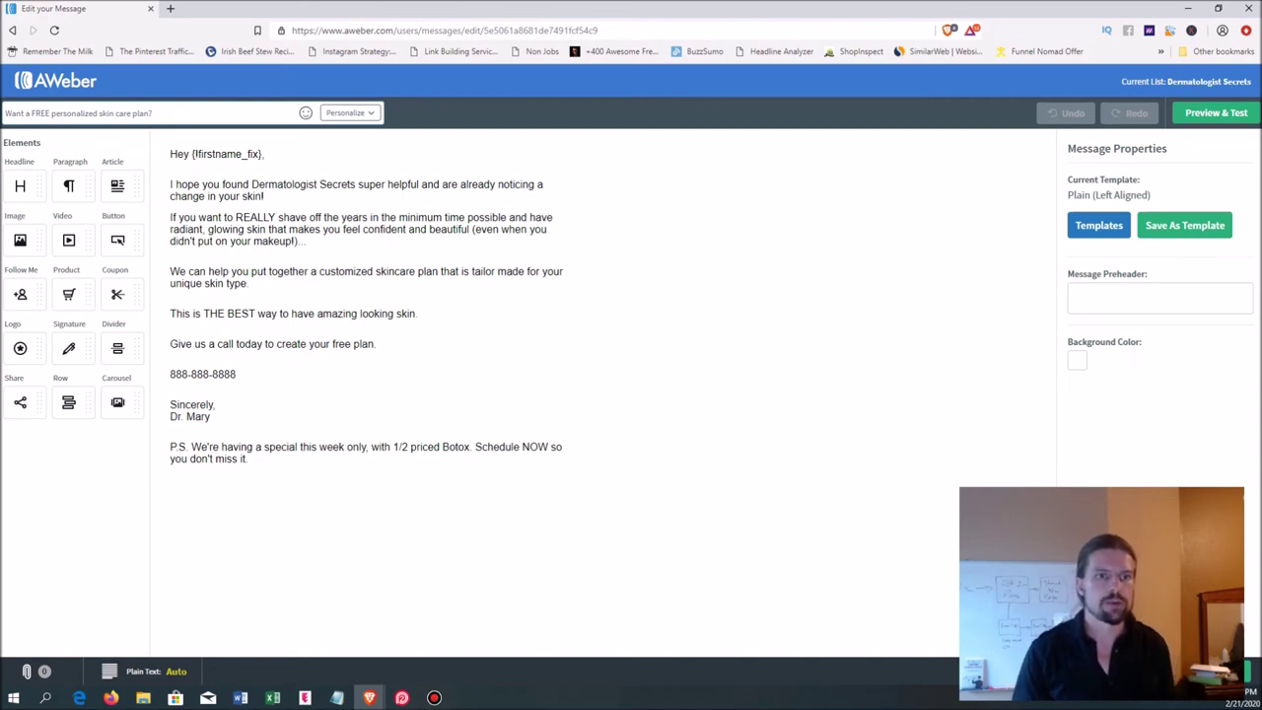
- Replace the old subject line with 'I CAN'T BELIEVE SHE SAID THIS!!!'
key("shift+Home")
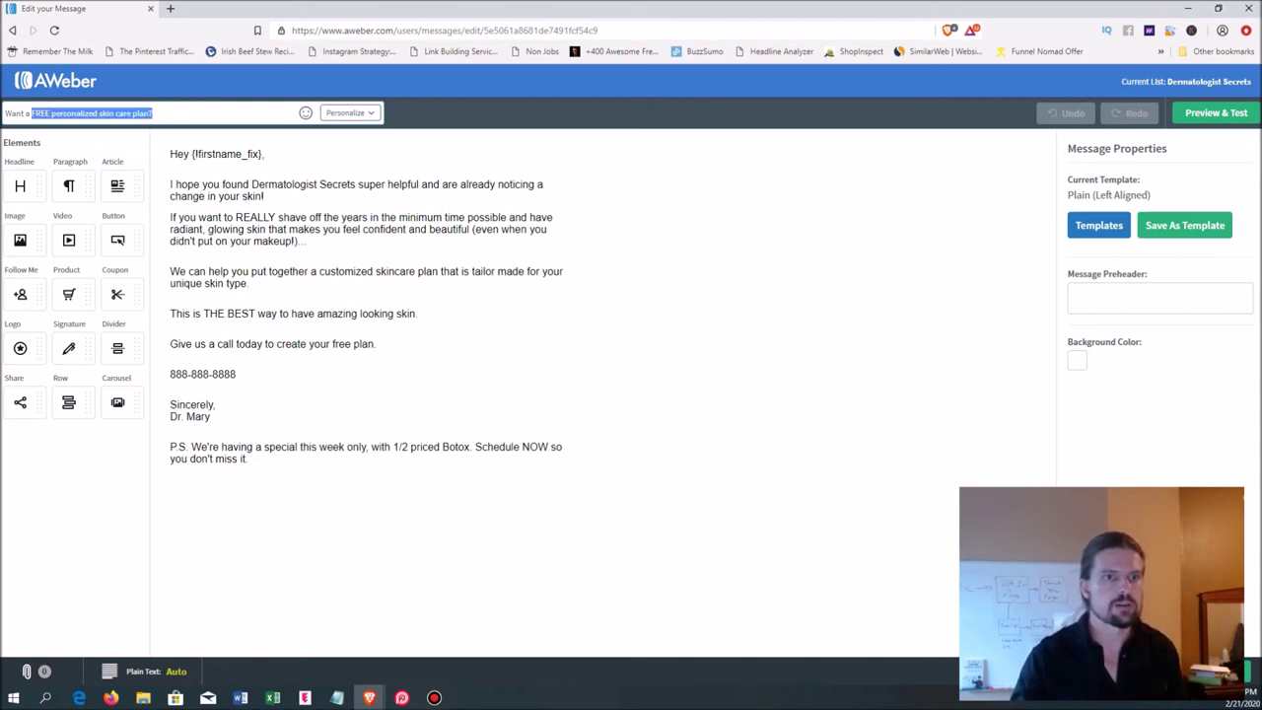
key("BackSpace")
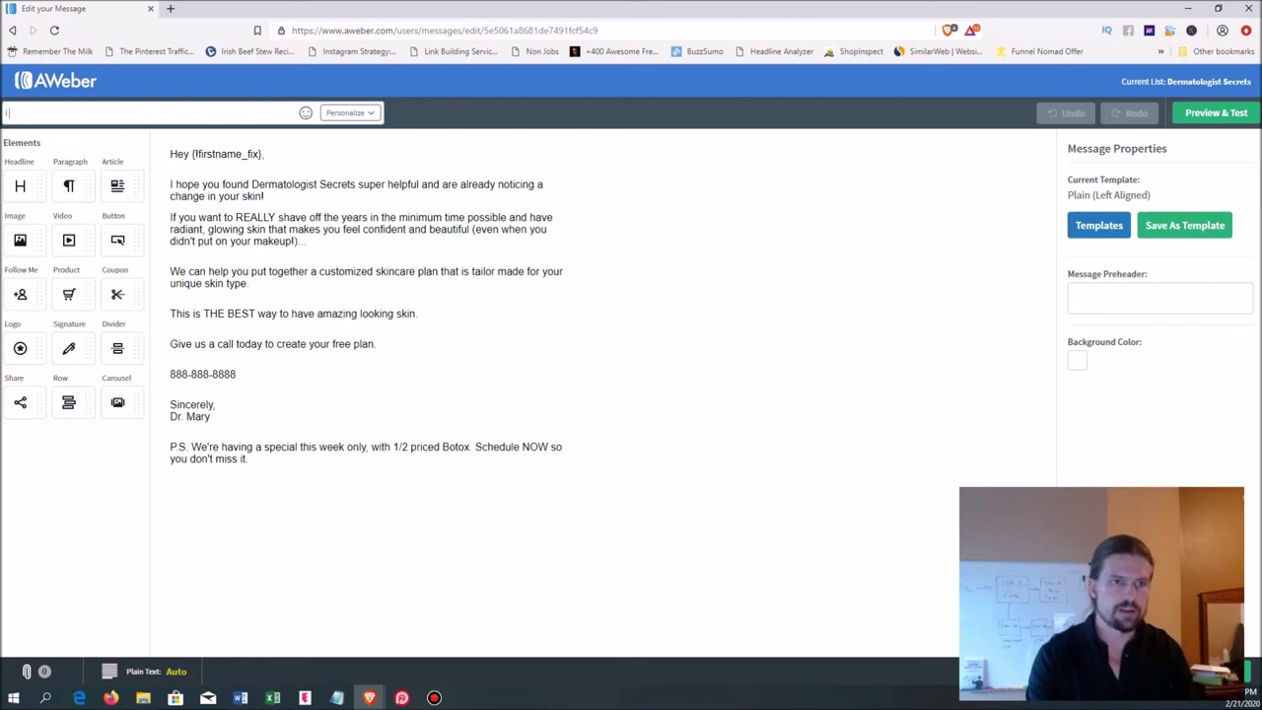
type("I CAN'T BELIEVE SHE SAID THIS!!!")
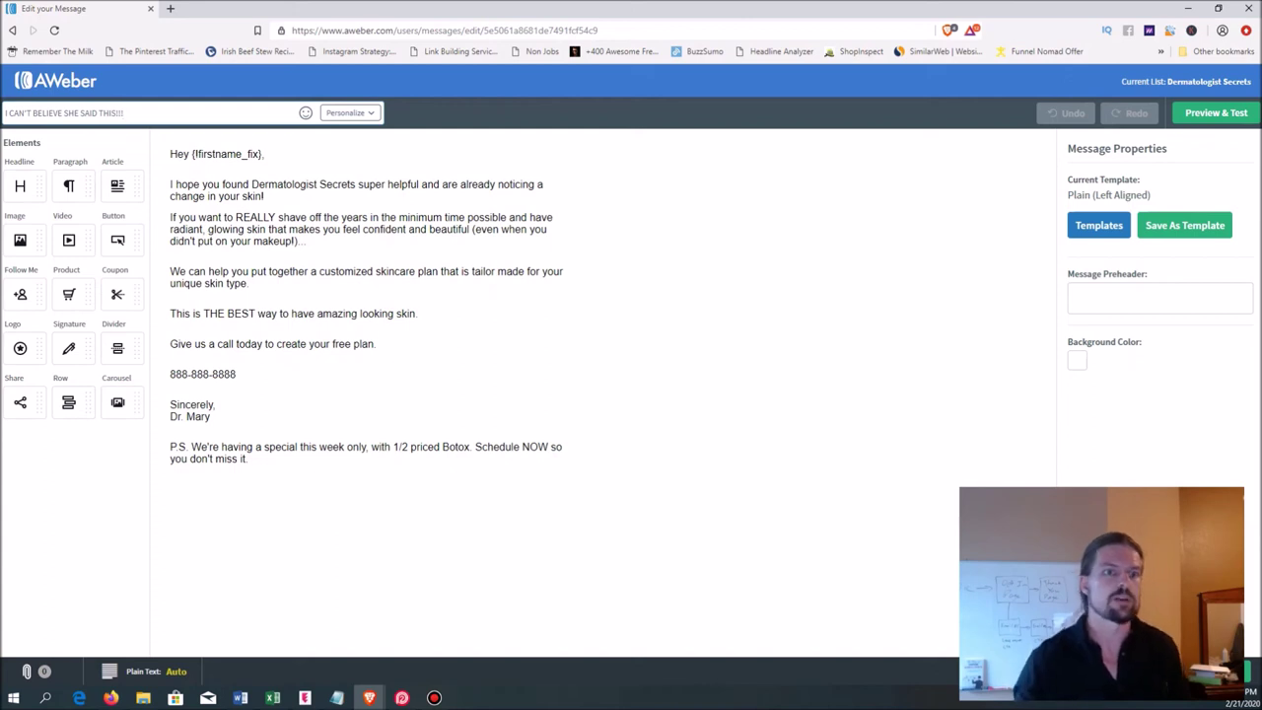
right_click(170, 112)
key("Escape")
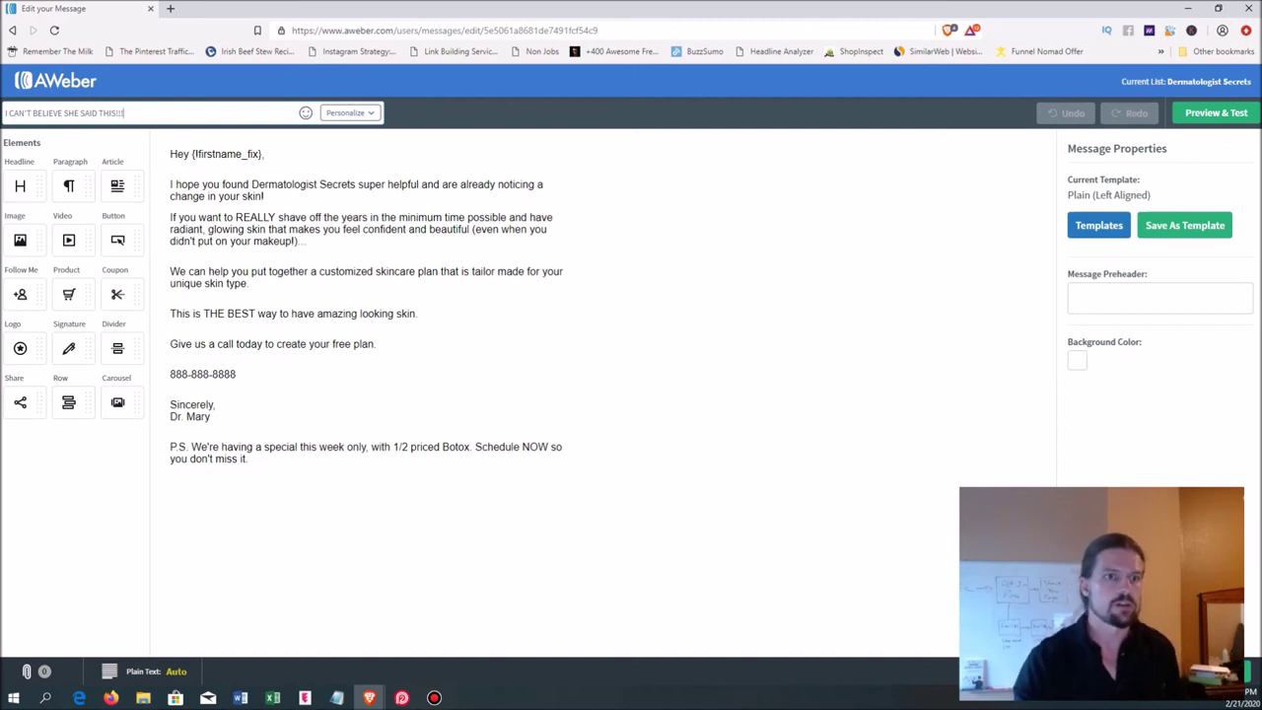
- Change the subject to 'Reduce your wrinkles by 50% in just 1 day'
key("ctrl+a")
key("BackSpace")
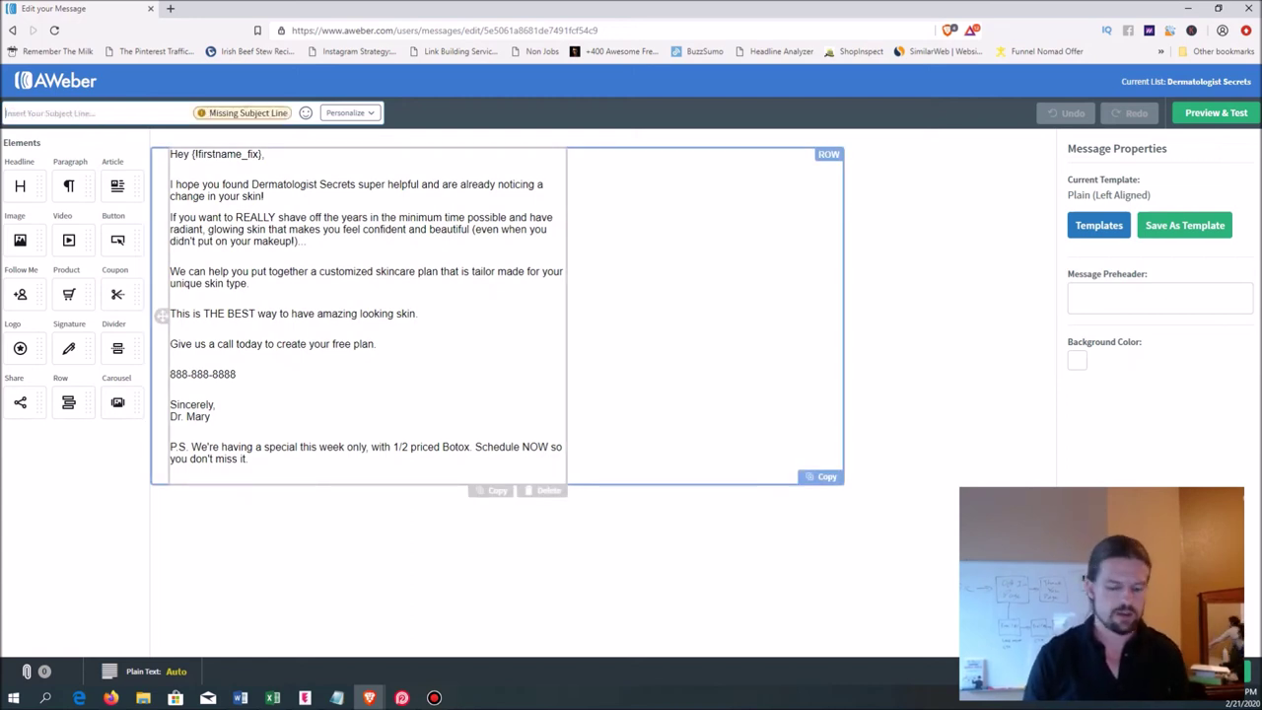
type("We can ")
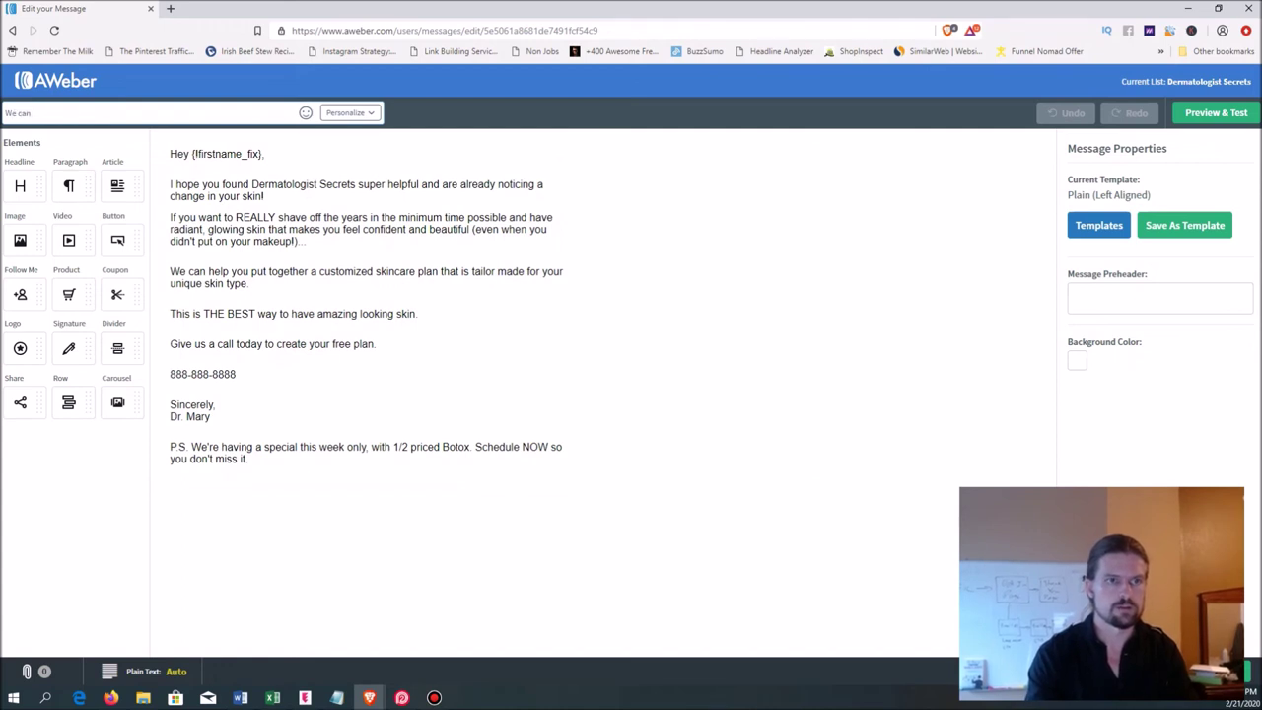
type("get rid")
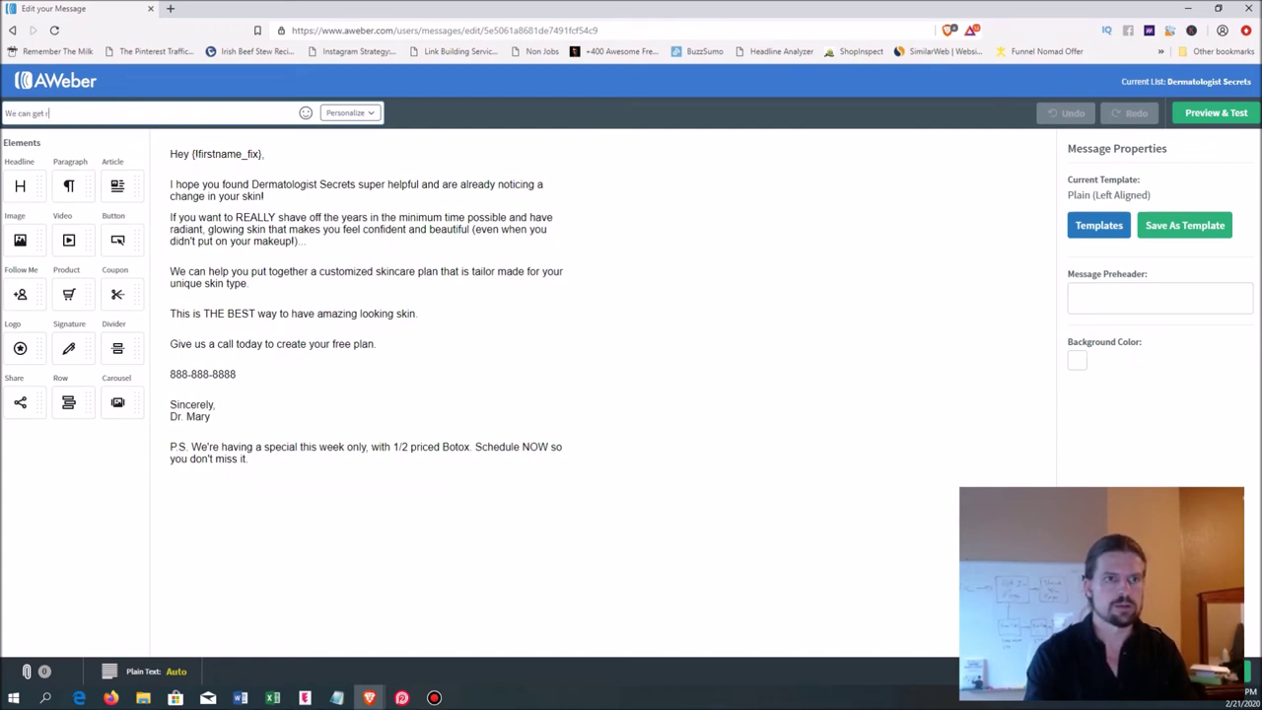
key("BackSpace")
key("BackSpace")
key("BackSpace")
key("BackSpace")
key("BackSpace")
key("BackSpace")
key("BackSpace")
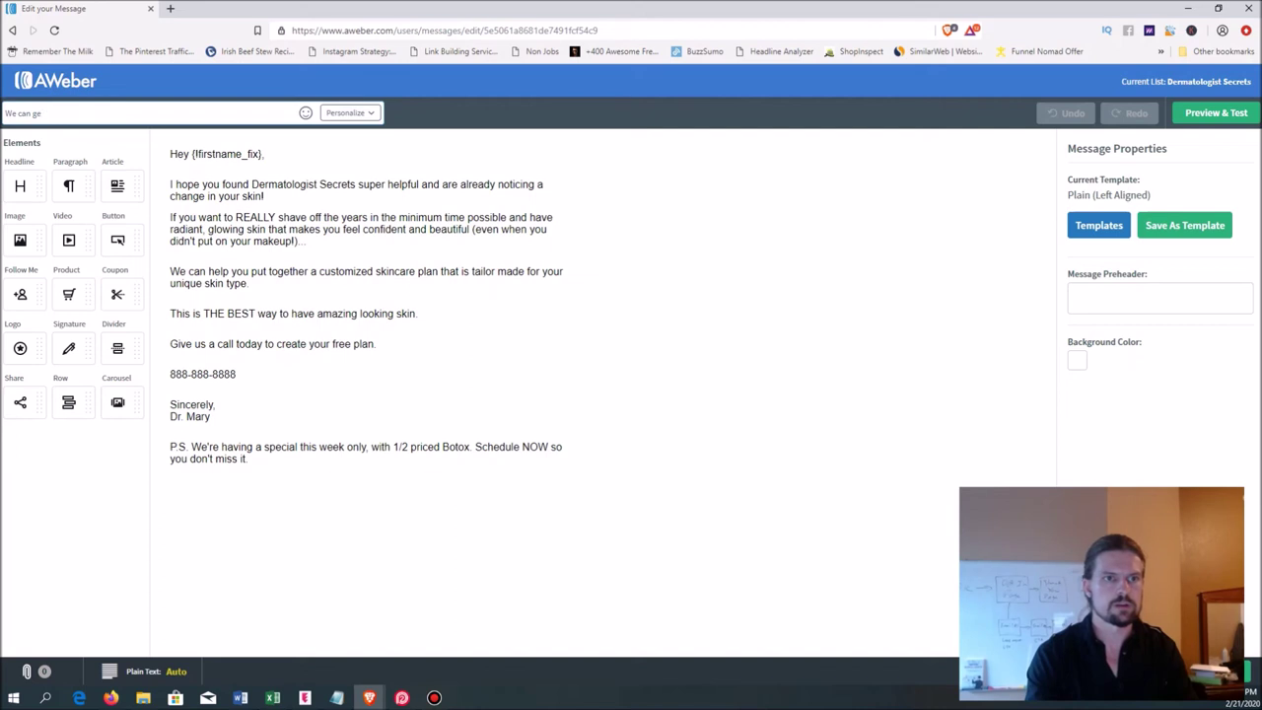
type("reduce")
key("BackSpace")
key("BackSpace")
key("BackSpace")
key("BackSpace")
key("BackSpace")
key("BackSpace")
key("BackSpace")
key("BackSpace")
key("BackSpace")
key("BackSpace")
key("BackSpace")
key("BackSpace")
type("Reduce your")
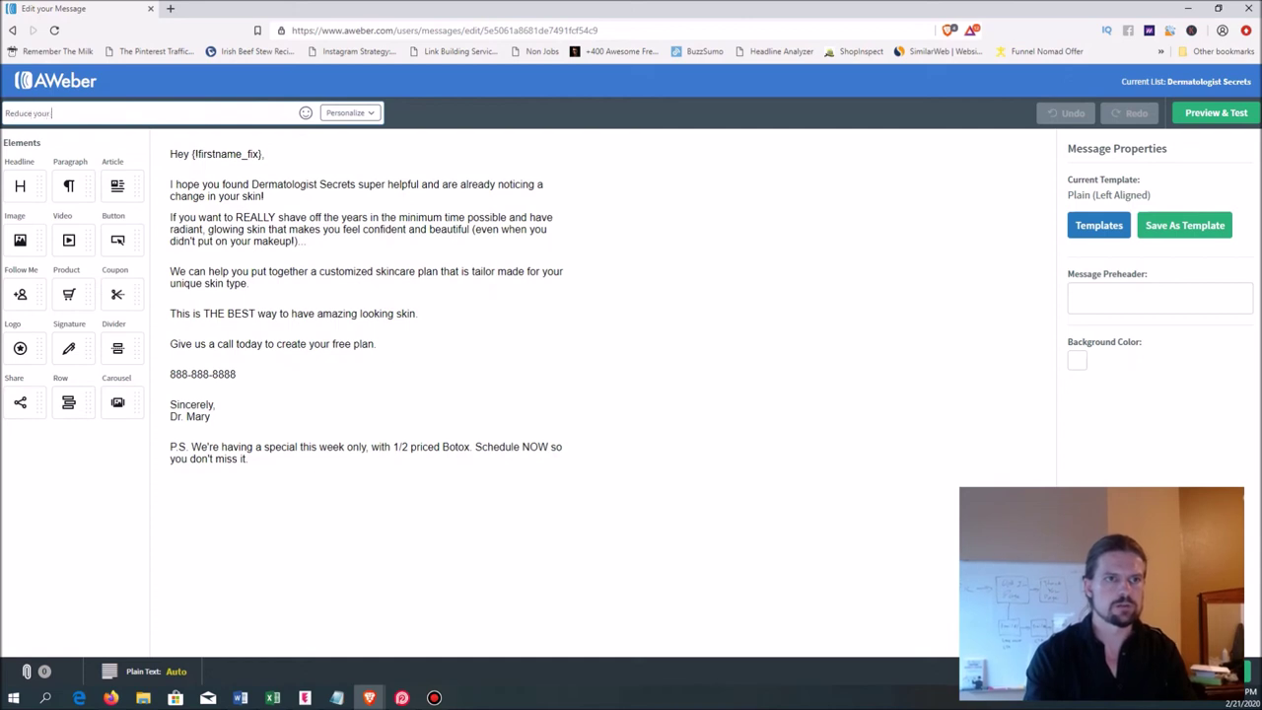
type(" wrinkles by 50%")
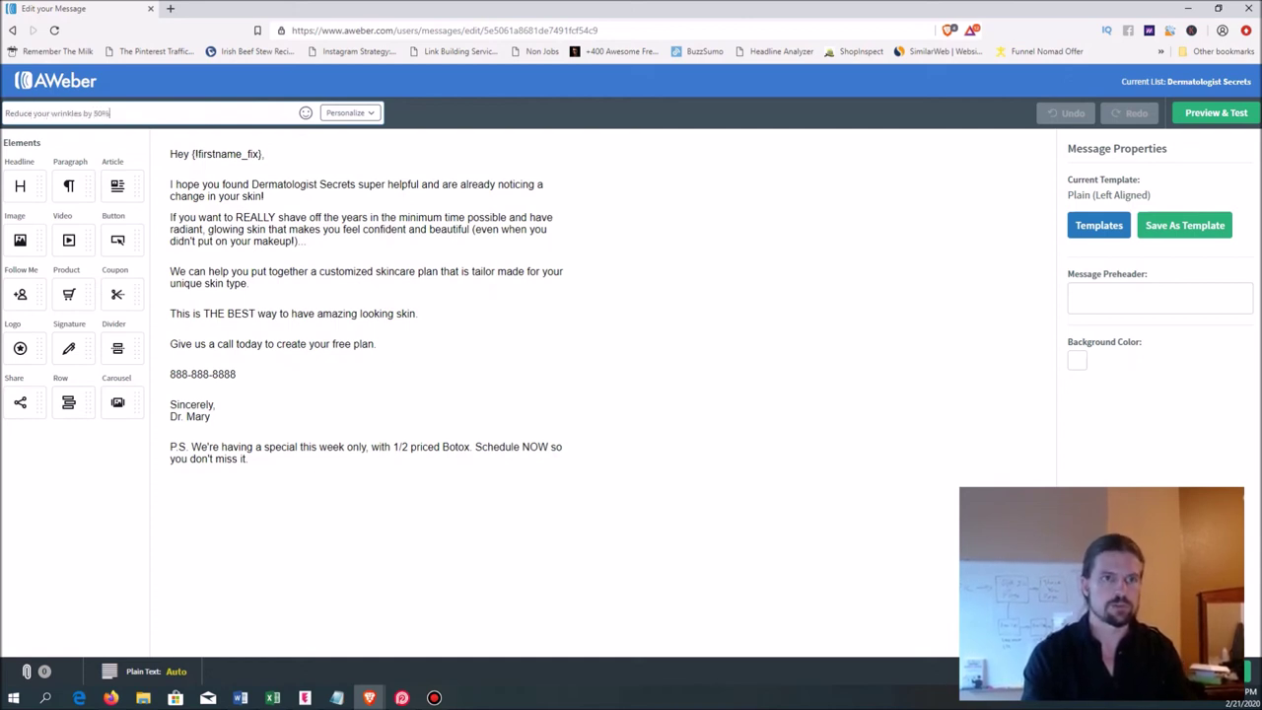
type("n")
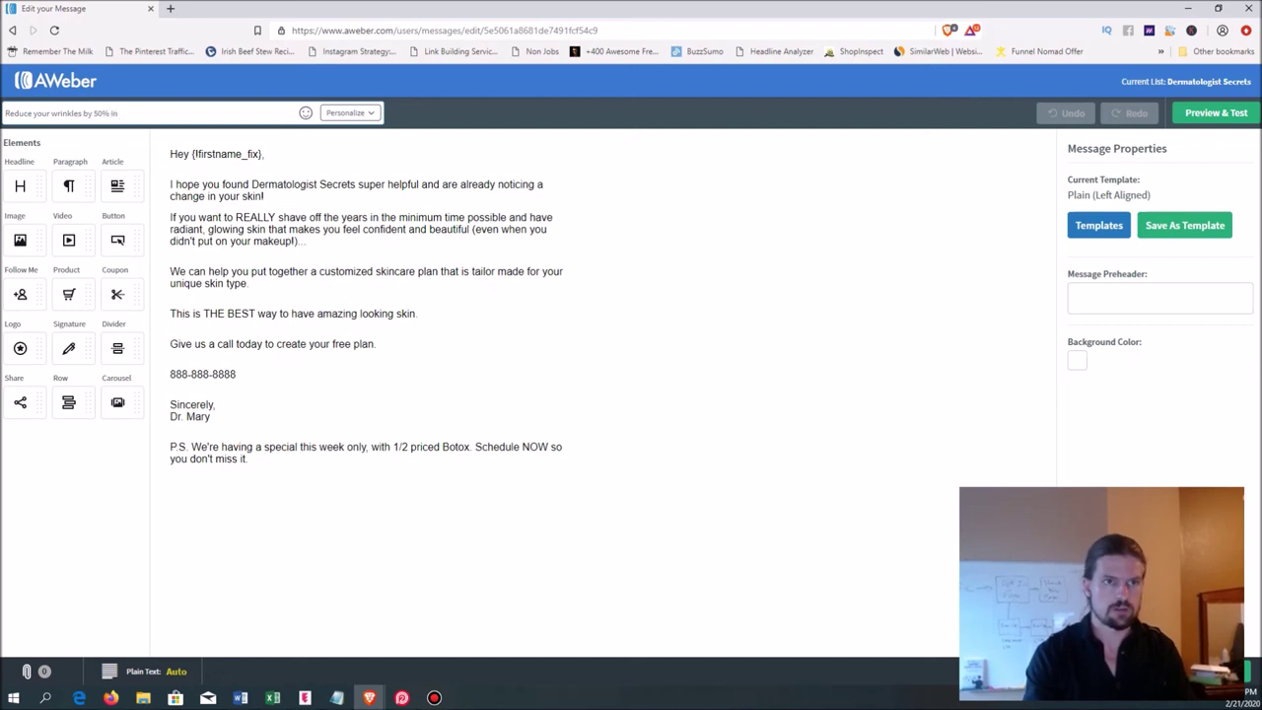
type(" just 1 day")
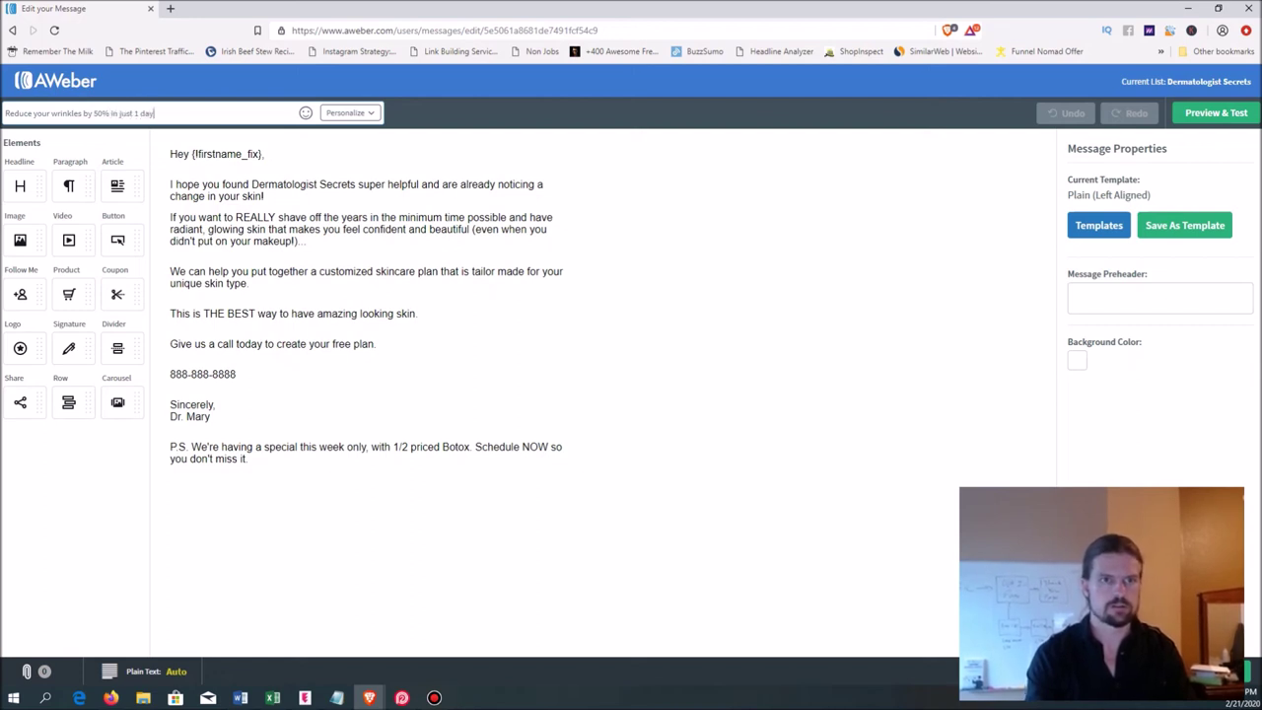
left_click(162, 315)
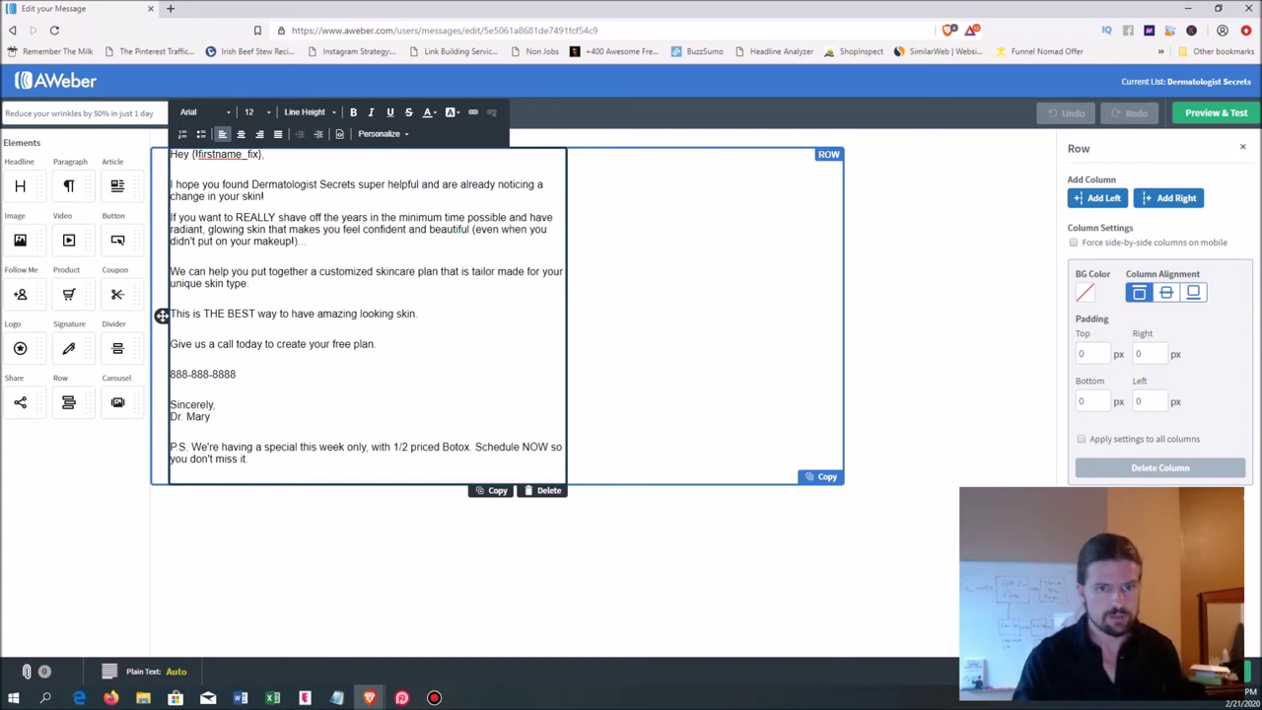
- Delete the body paragraphs from 'I hope you found' through 'free plan.' and start a new line
key("shift+Home")
key("shift+Up")
key("shift+Up")
key("shift+Up")
key("shift+Up")
key("shift+Up")
key("shift+Up")
key("shift+Up")
key("shift+Up")
key("shift+Up")
key("shift+Up")
key("shift+Up")
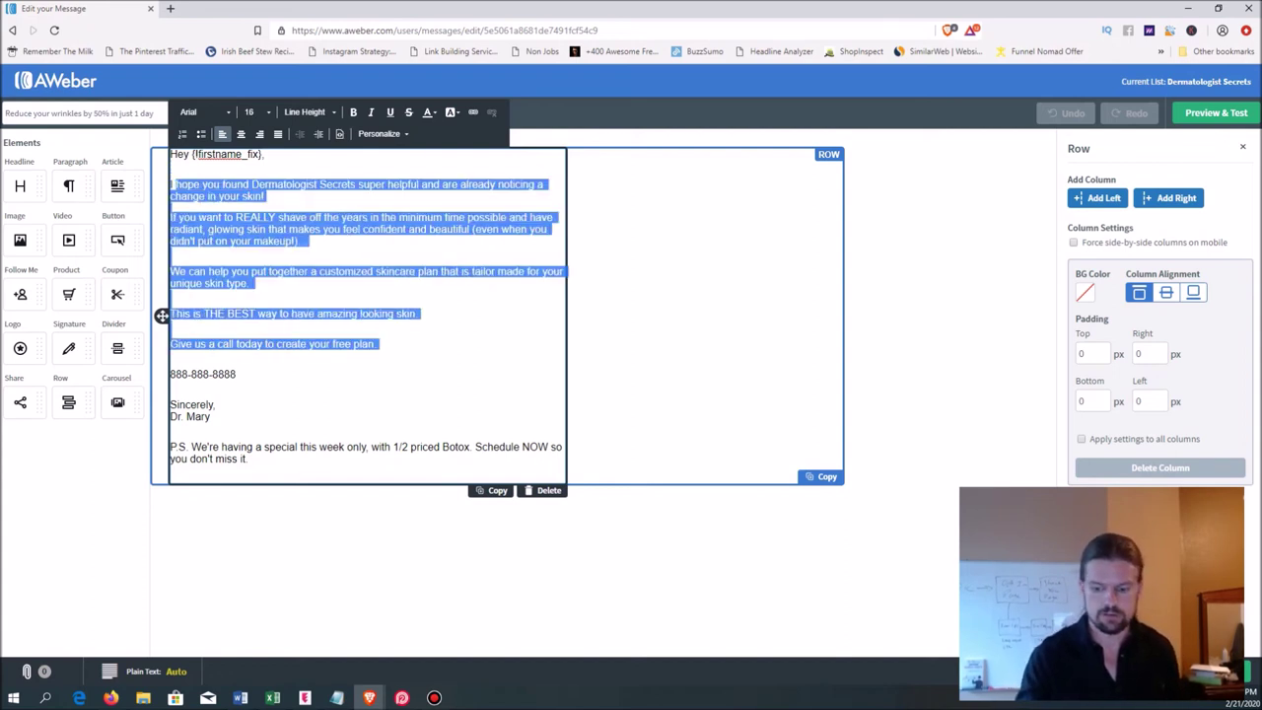
key("BackSpace")
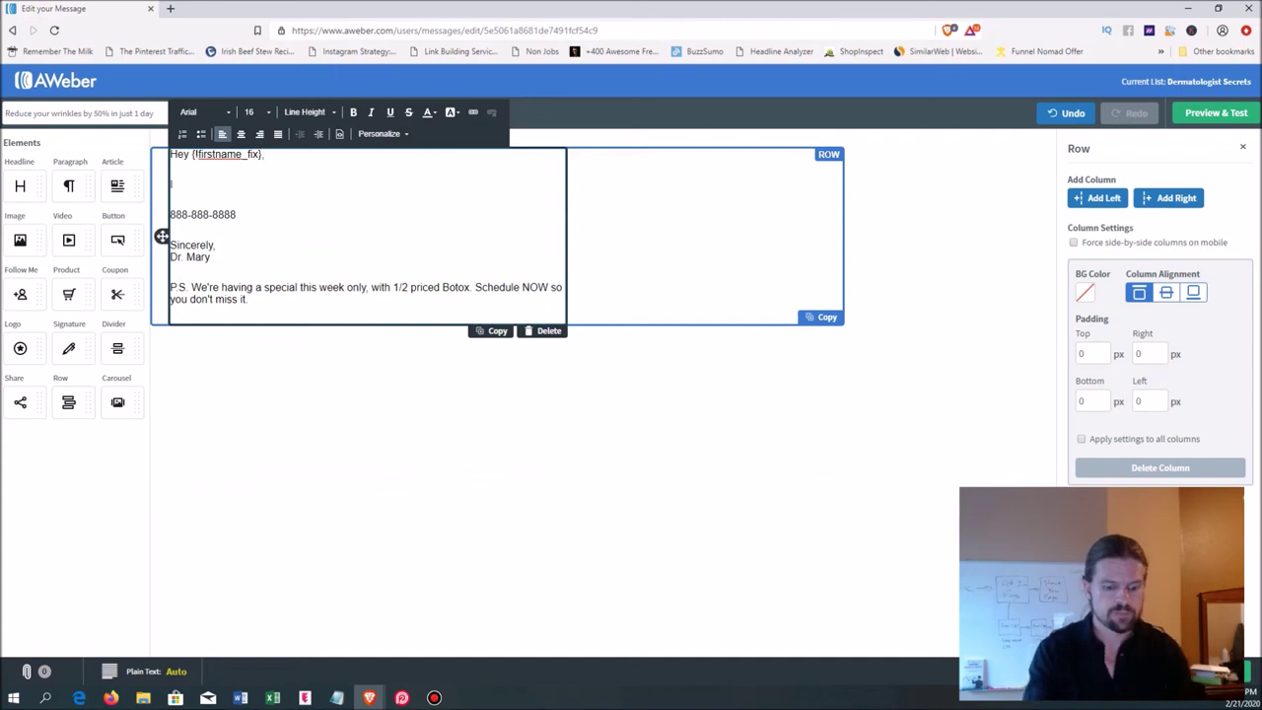
type("D")
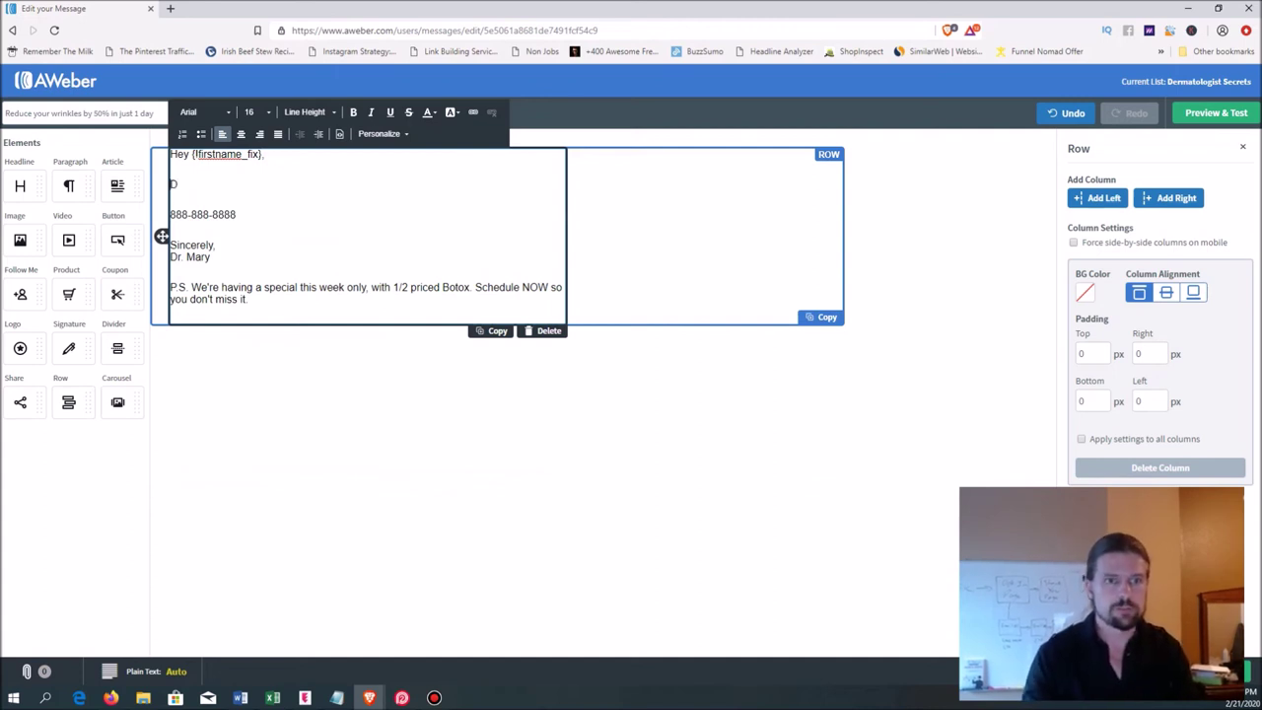
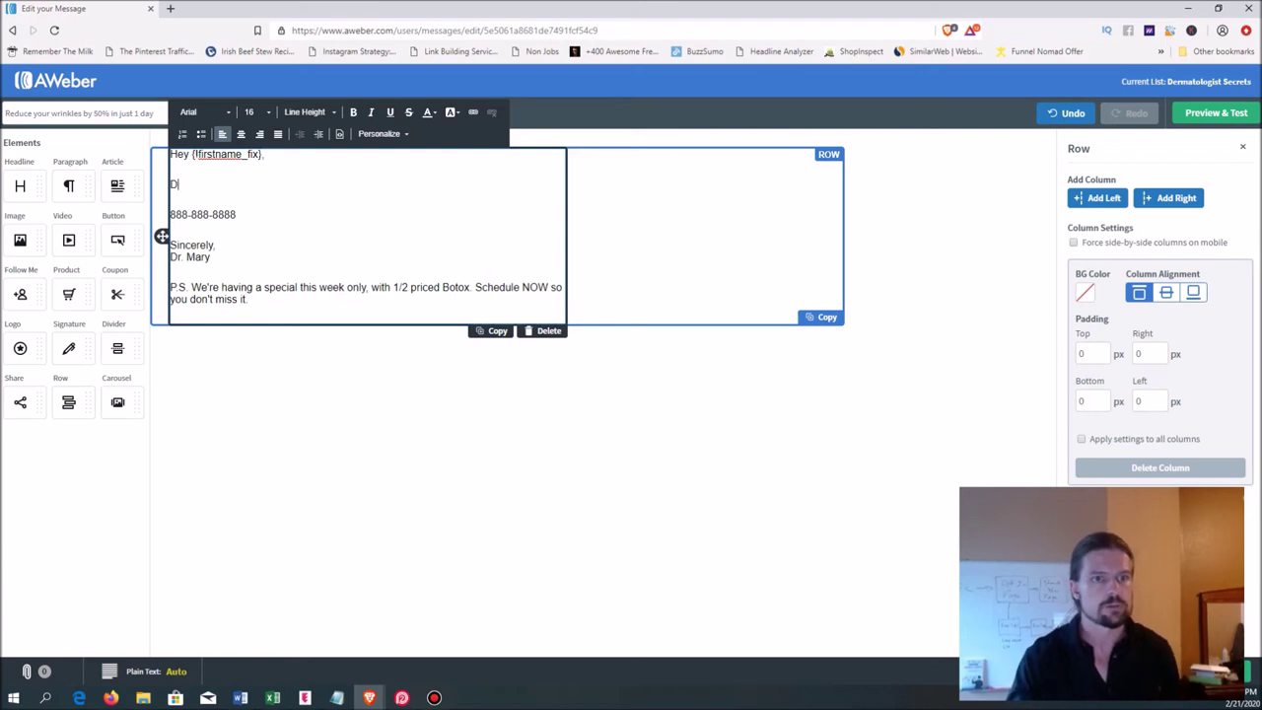
- Start line two with a draft opening, 'Have you ever heard of a groundbreaking'
right_click(260, 180)
key("Escape")
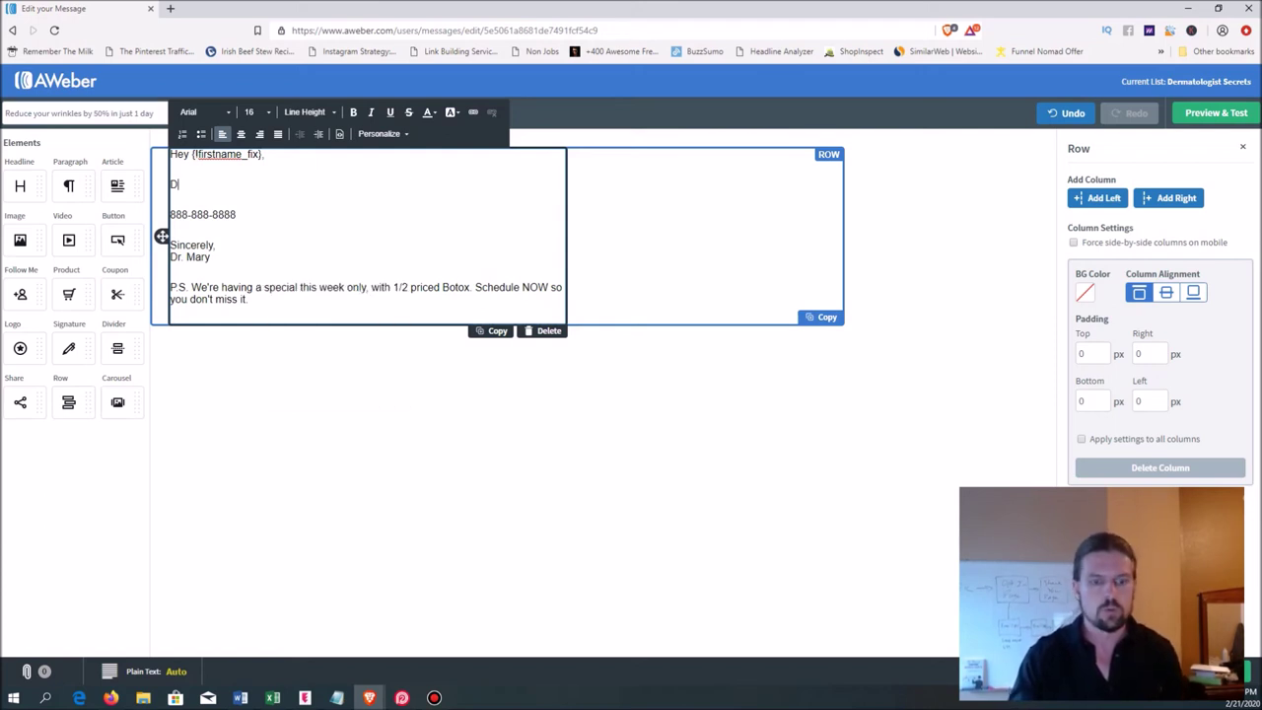
type("id you")
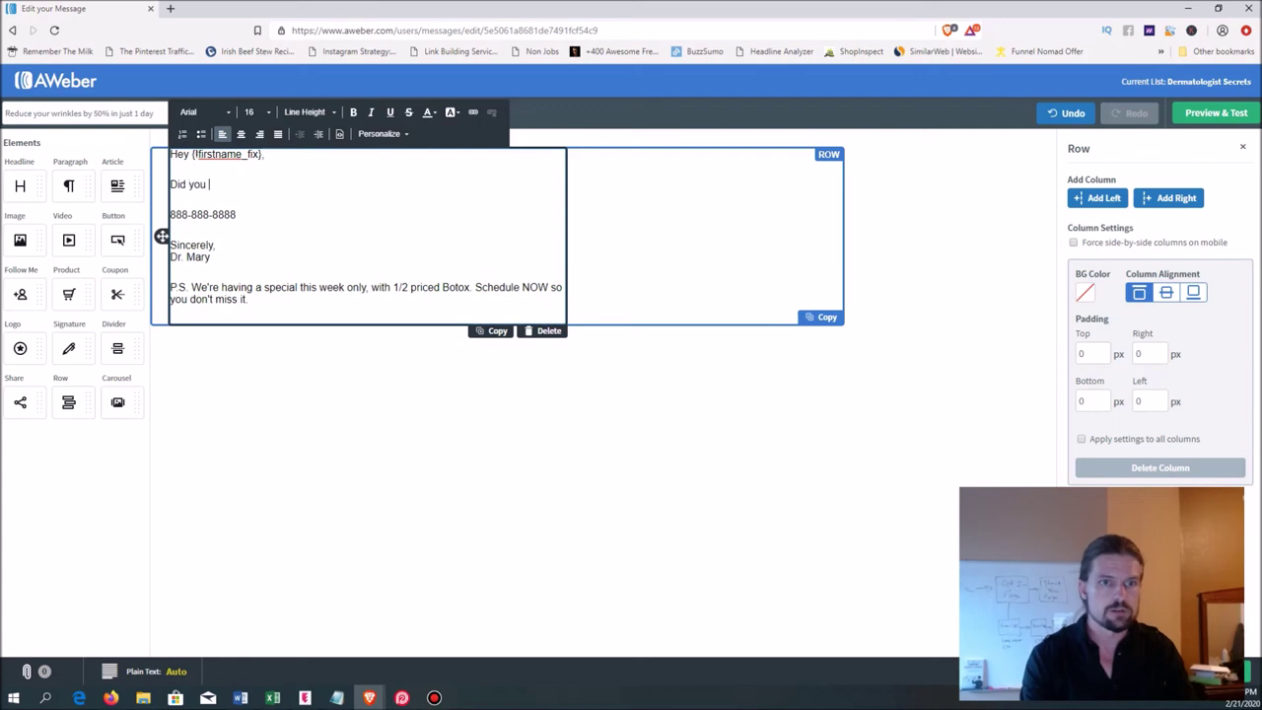
key("BackSpace")
key("BackSpace")
key("BackSpace")
key("BackSpace")
key("BackSpace")
key("BackSpace")
key("BackSpace")
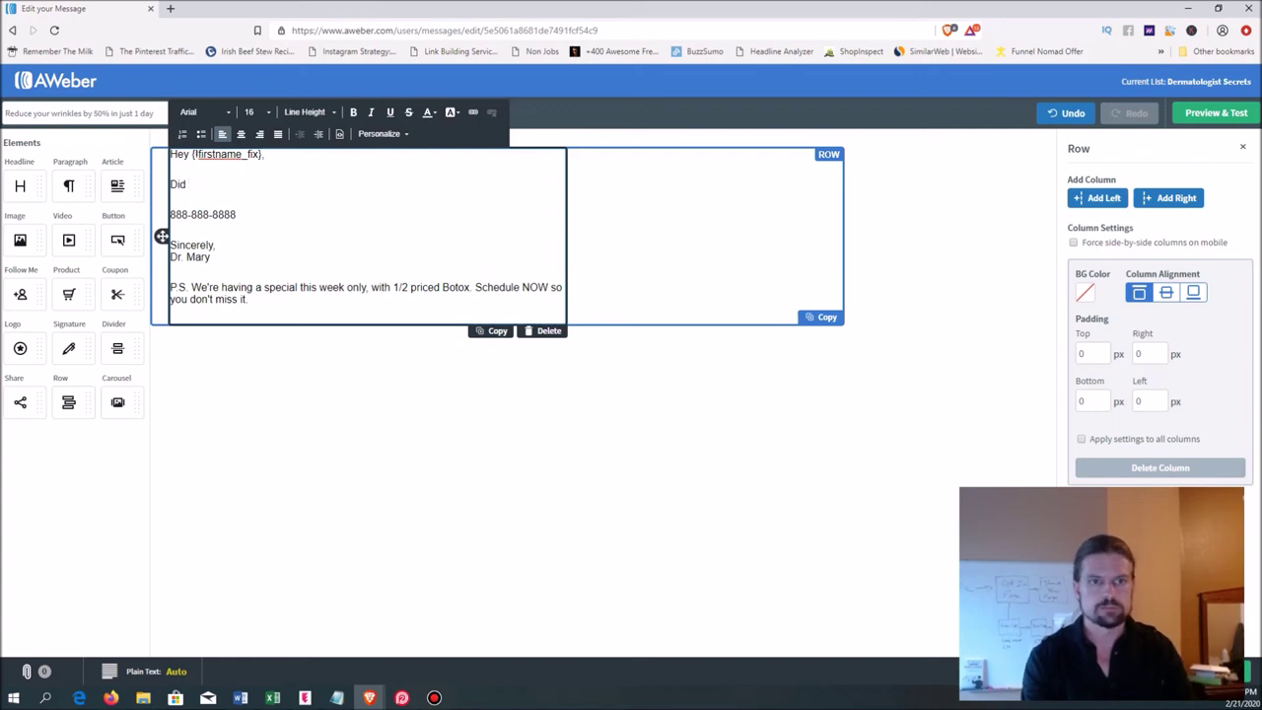
type("Have you eve")
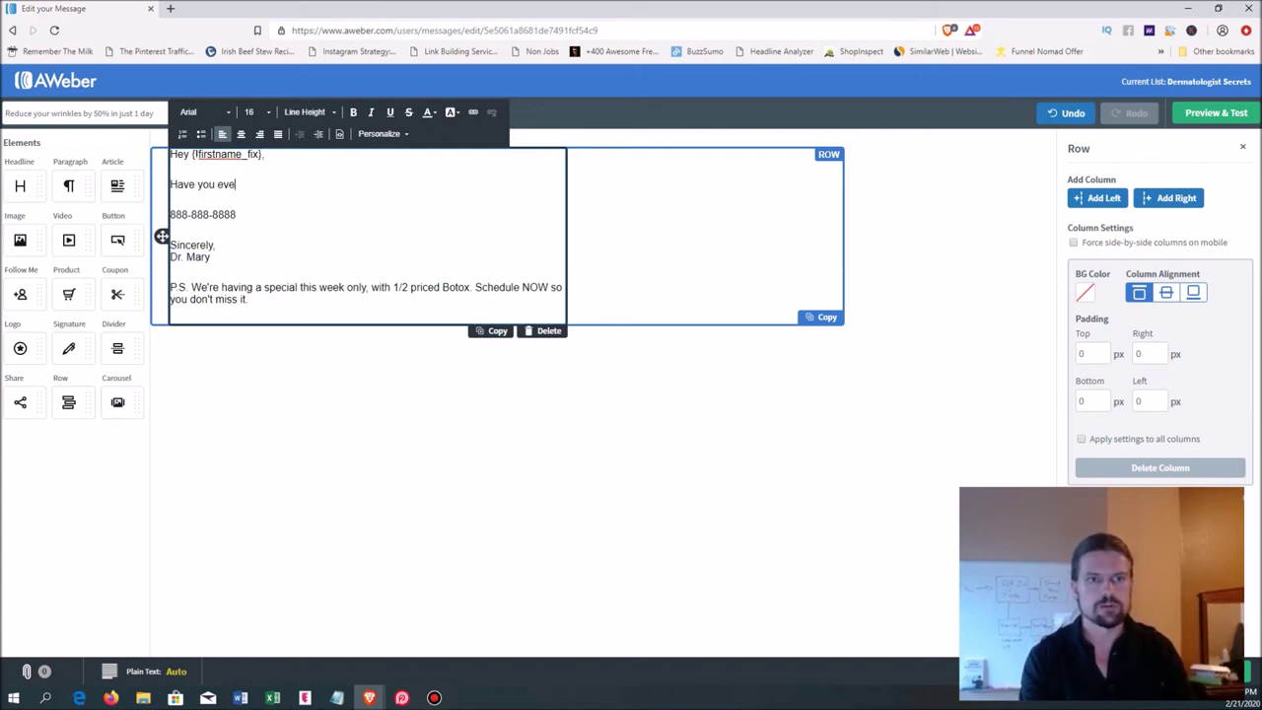
type("r heard of ")
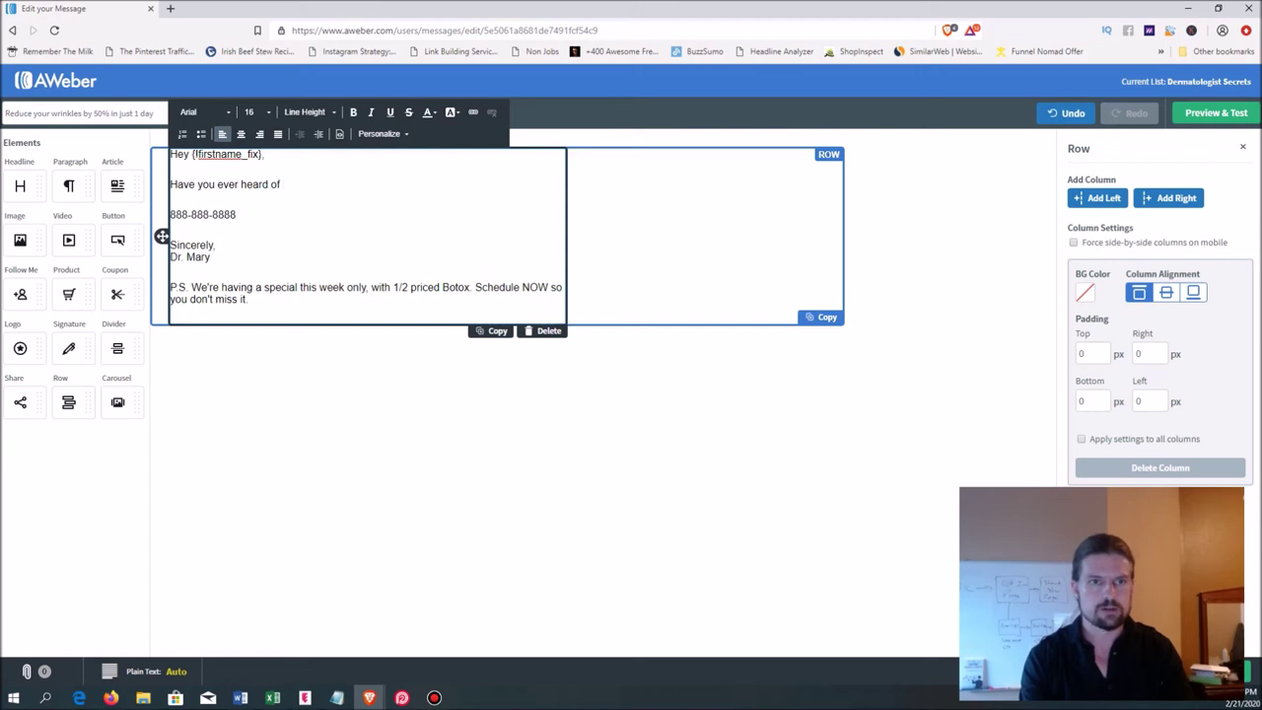
type("a ")
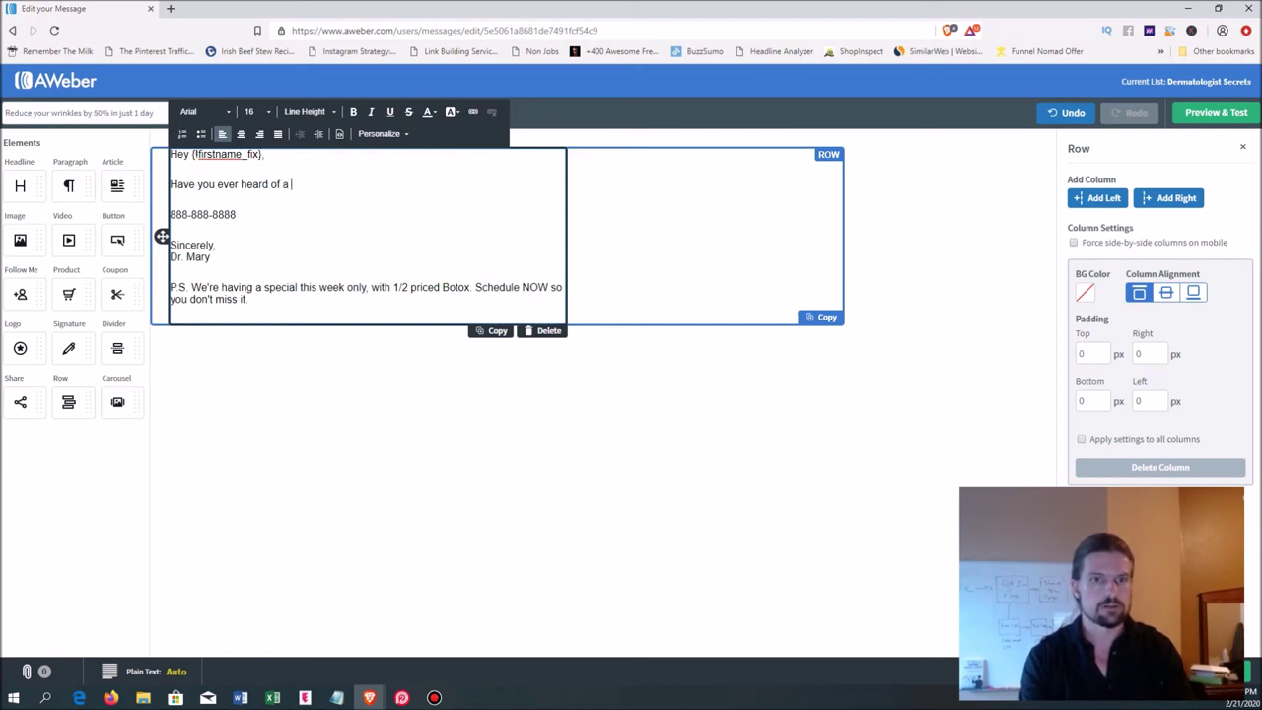
type("groundbreaking")
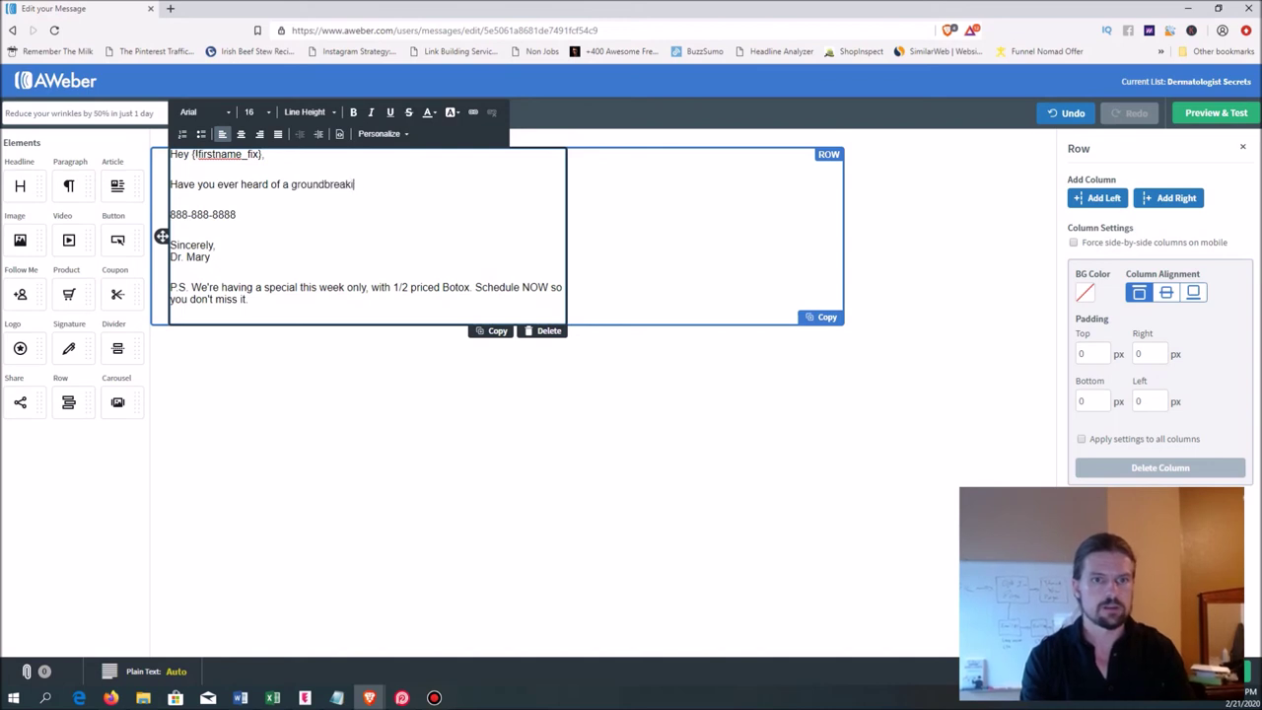
- Replace the draft with 'Have you heard of a groundbreaking new technique called Radiesse?' plus a blank line
left_click(170, 195)
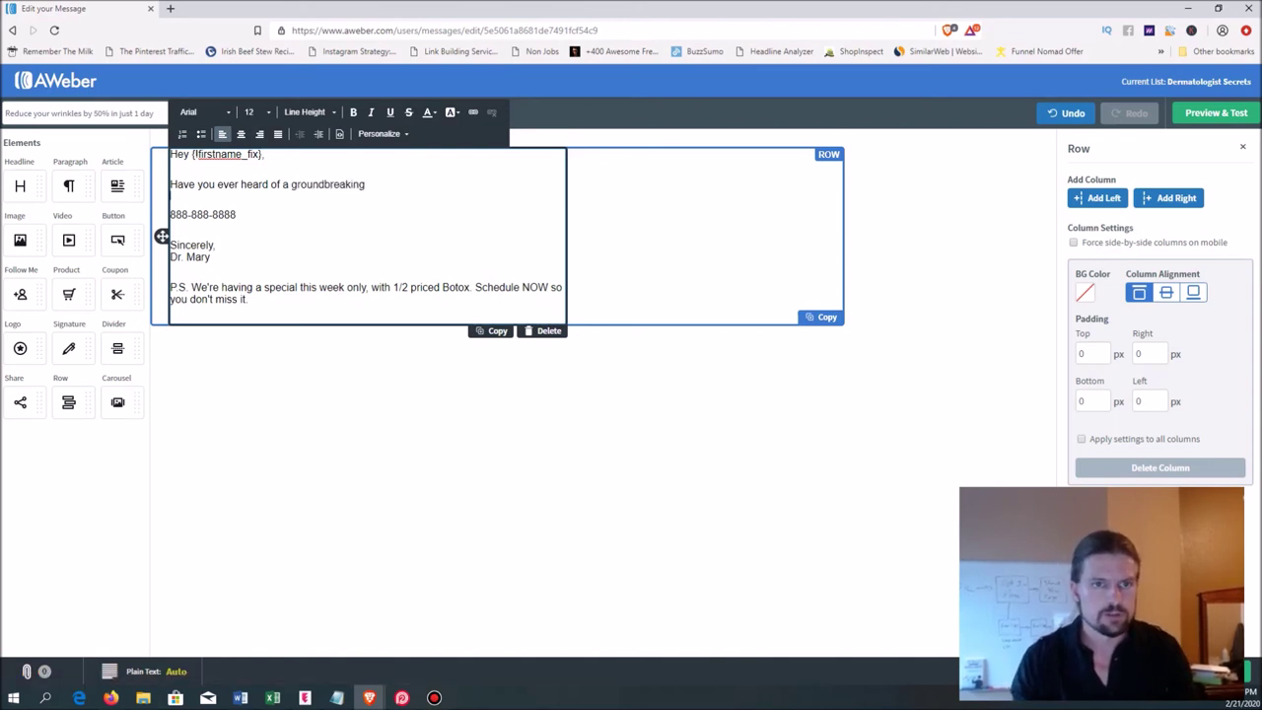
left_click_drag(365, 184, 177, 185)
key("BackSpace")
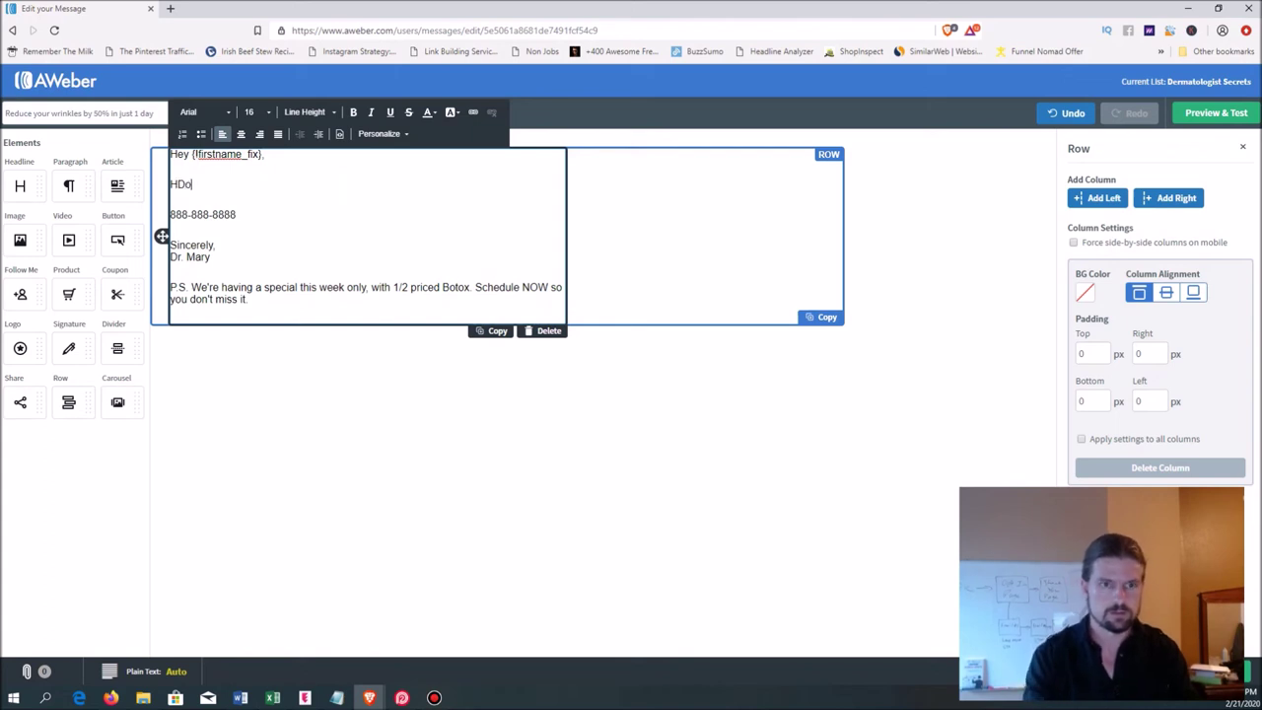
key("BackSpace")
type("Do")
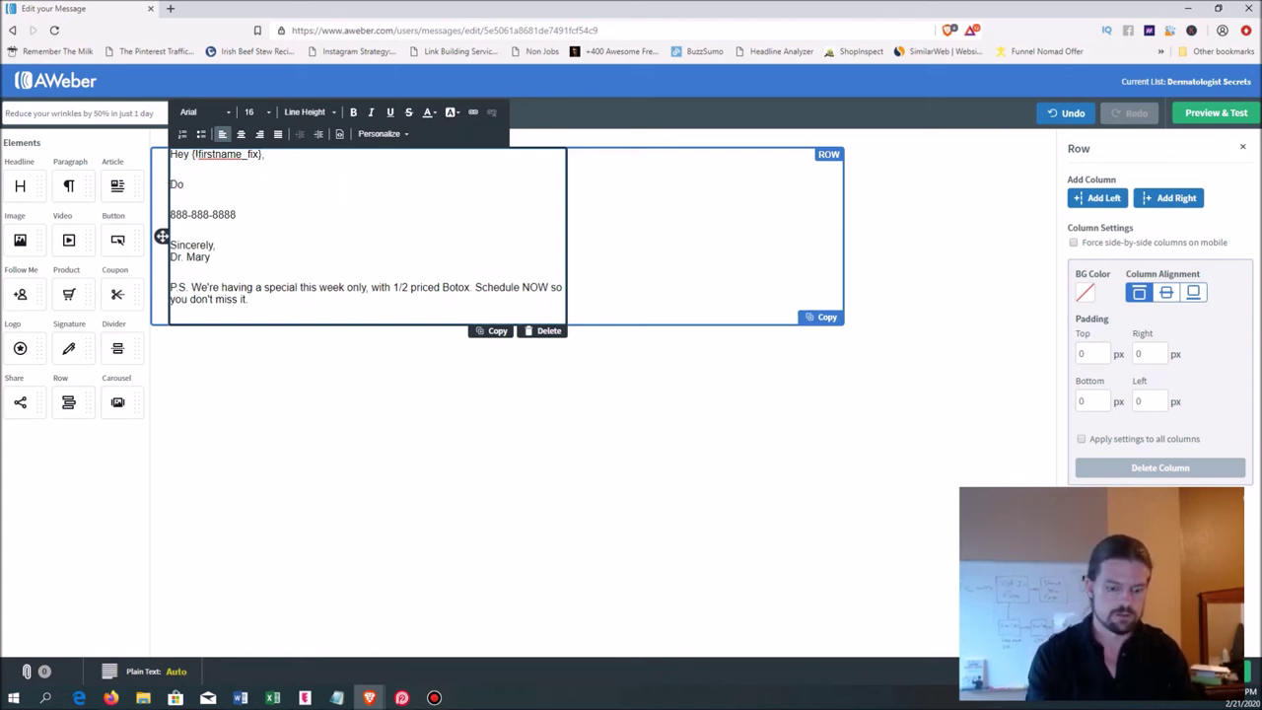
key("BackSpace")
key("BackSpace")
type("Have yo")
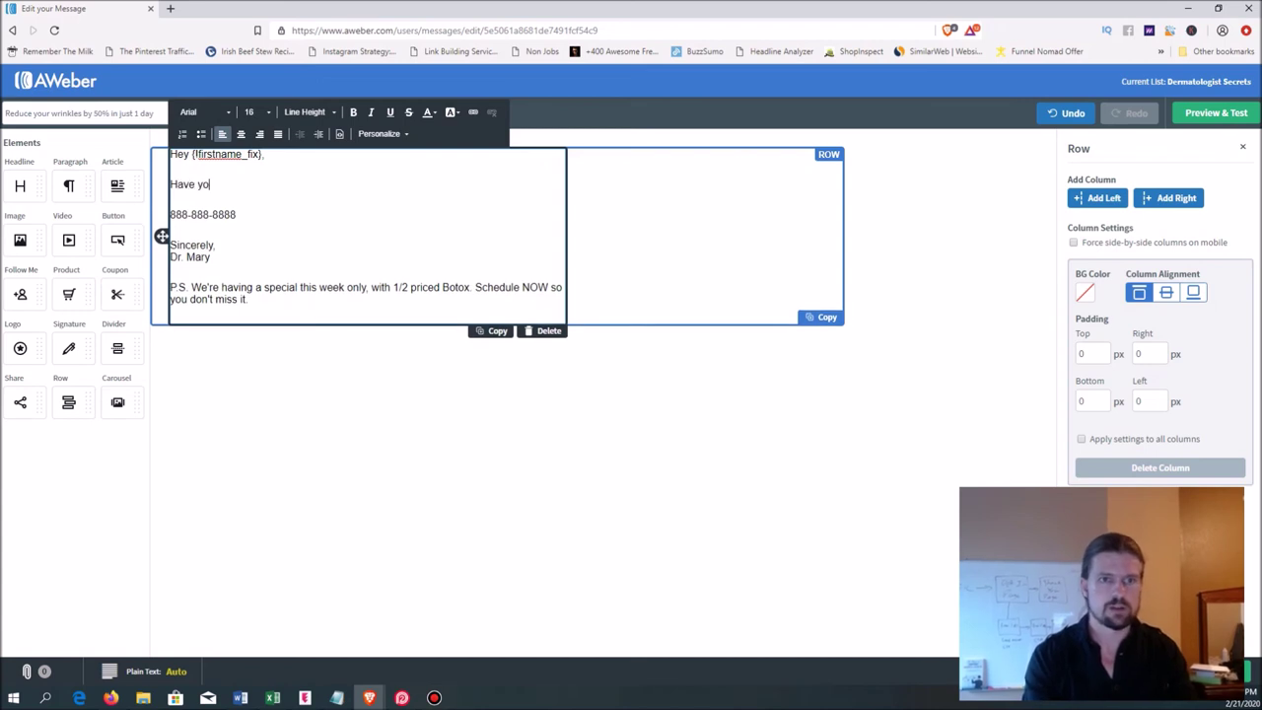
type("u heard of a grand")
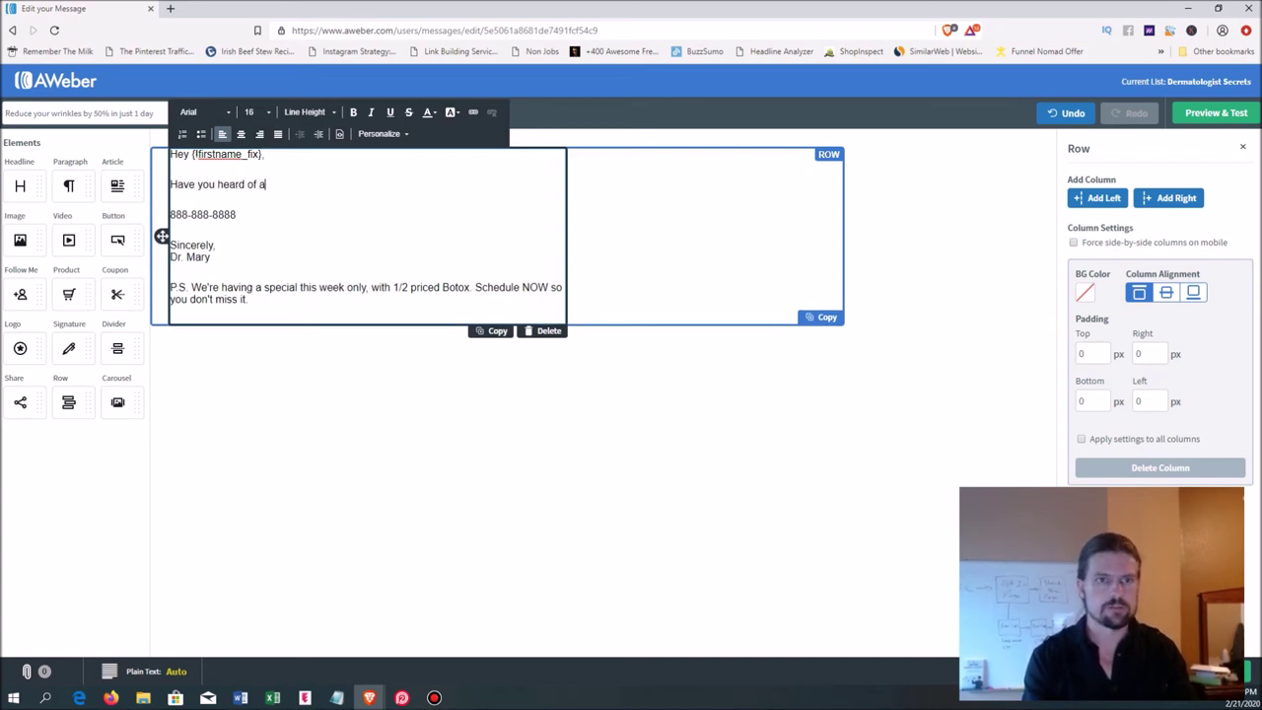
key("BackSpace")
key("BackSpace")
key("BackSpace")
type("oundbreaking new te")
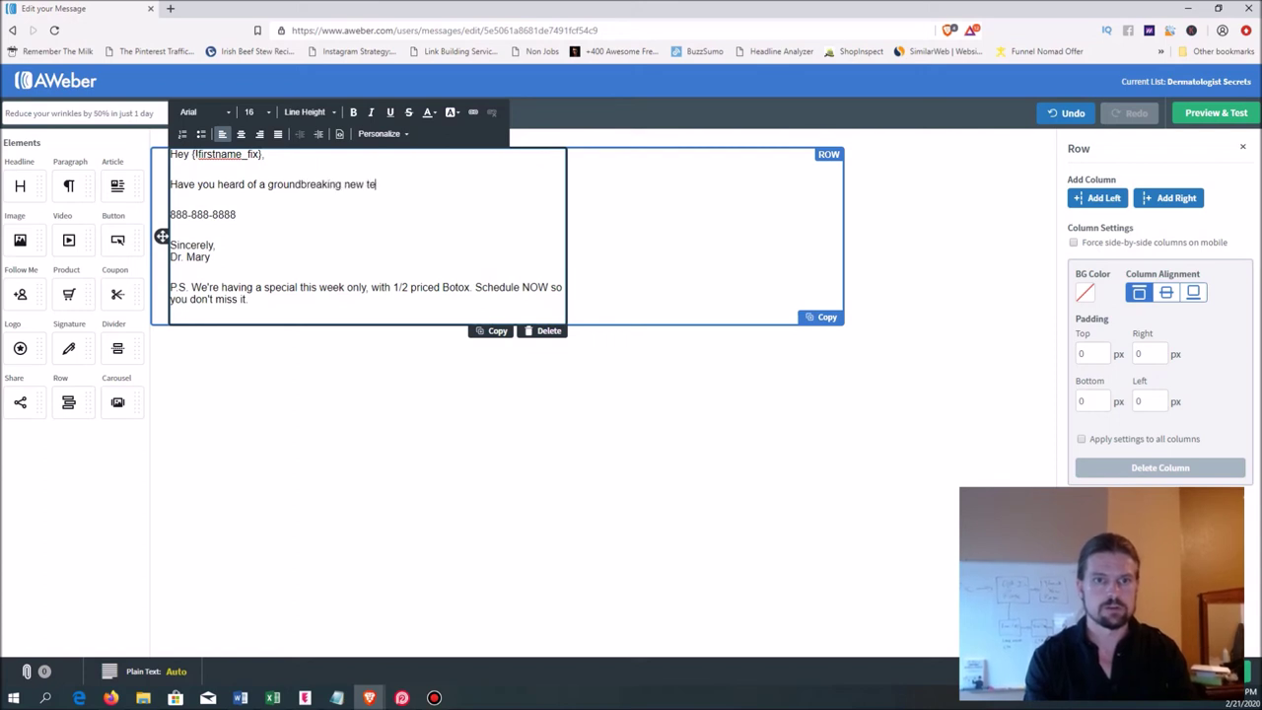
type("chnique c")
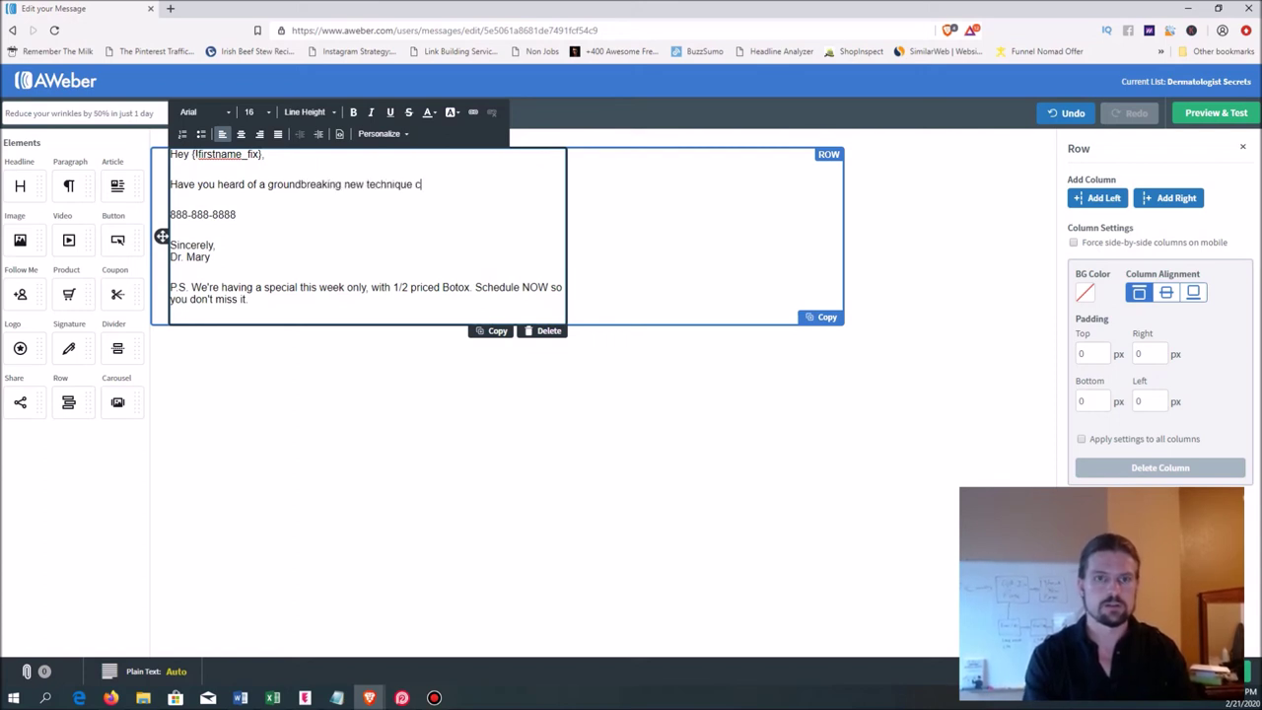
type("alled Radiesse?")
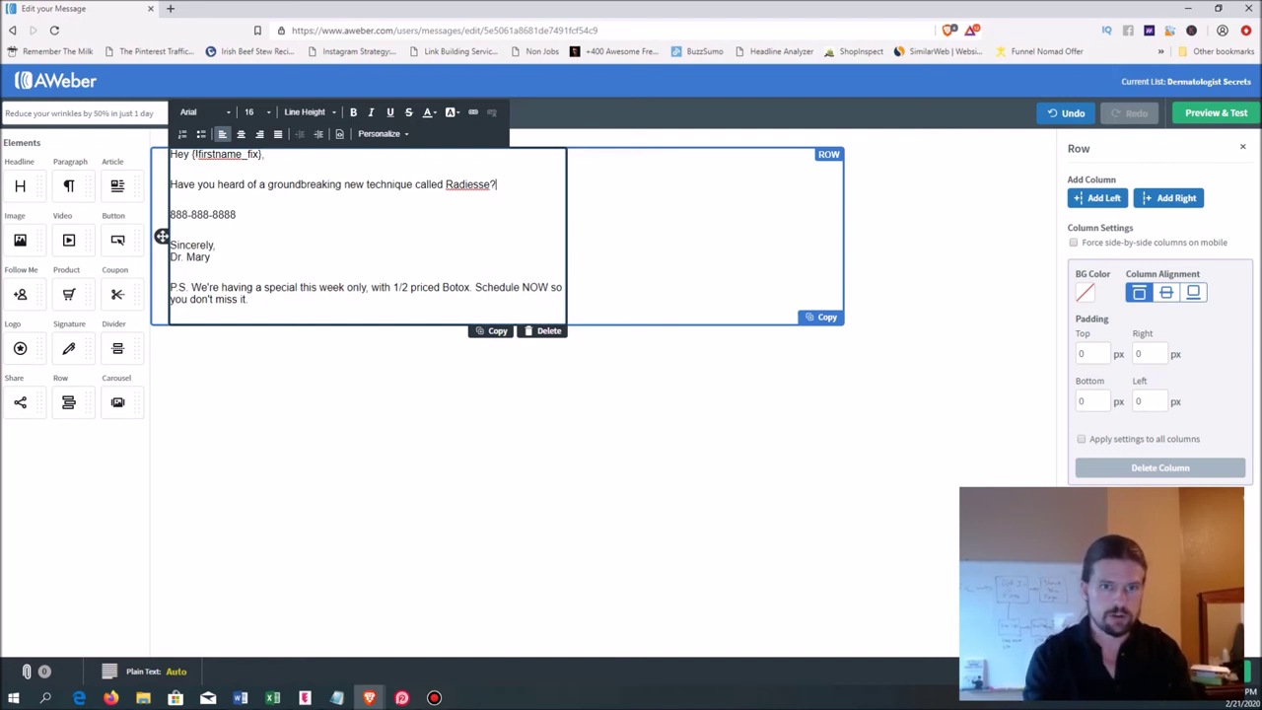
key("Return")
key("Return")
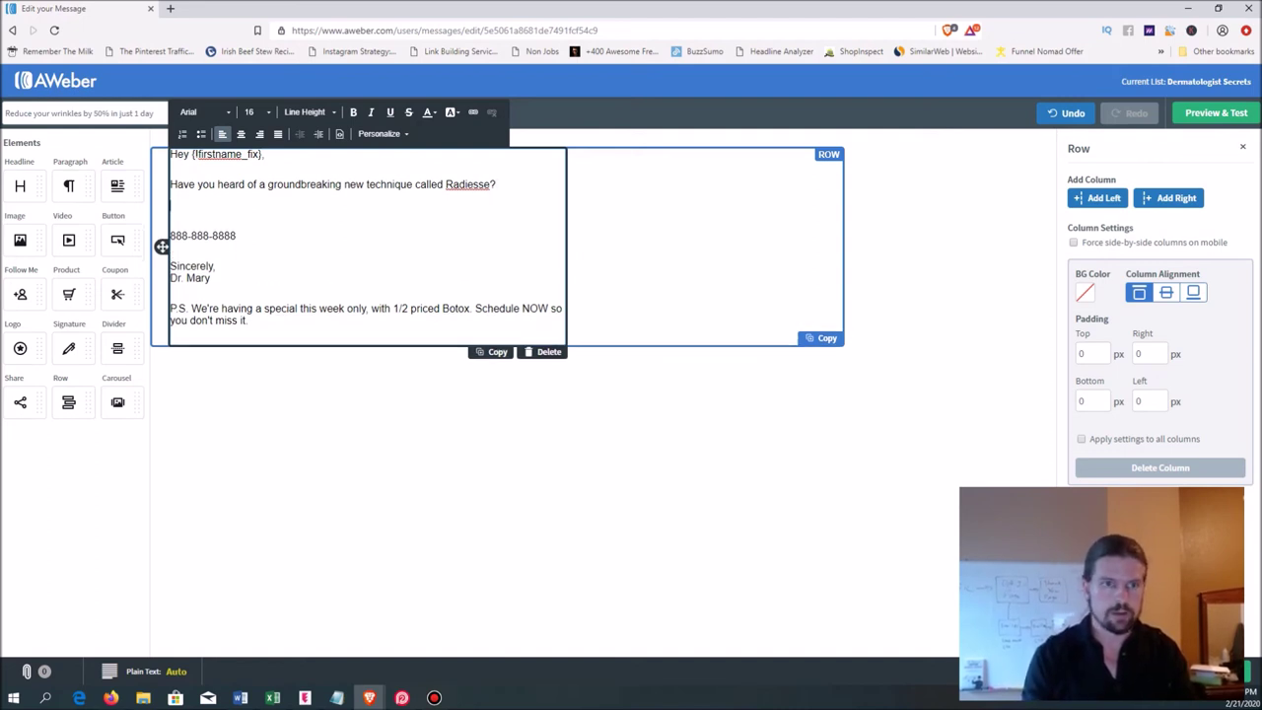
- Add 'With one simple, painless procedure, we can give you younger, tighter, fuller-looking skin.'
type("With one d")
key("BackSpace")
key("BackSpace")
type("simple, painless procedure, we can give you younger,")
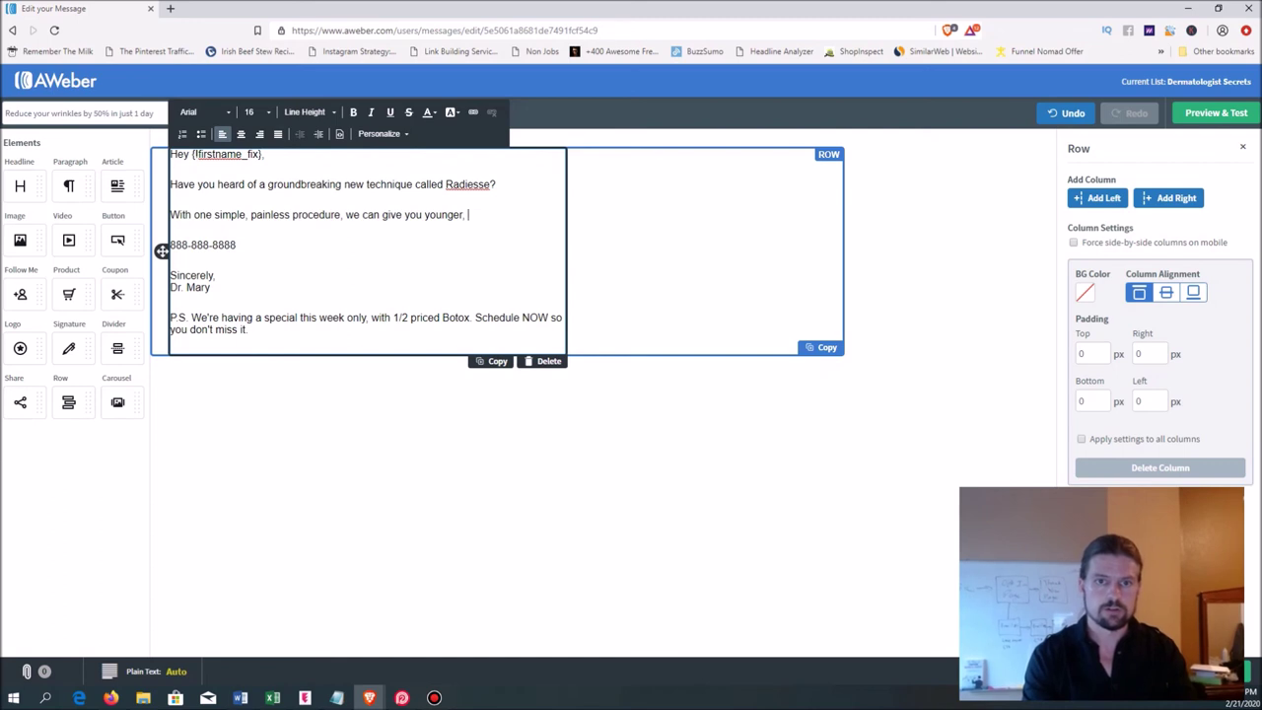
type(" tighter, fuller-look")
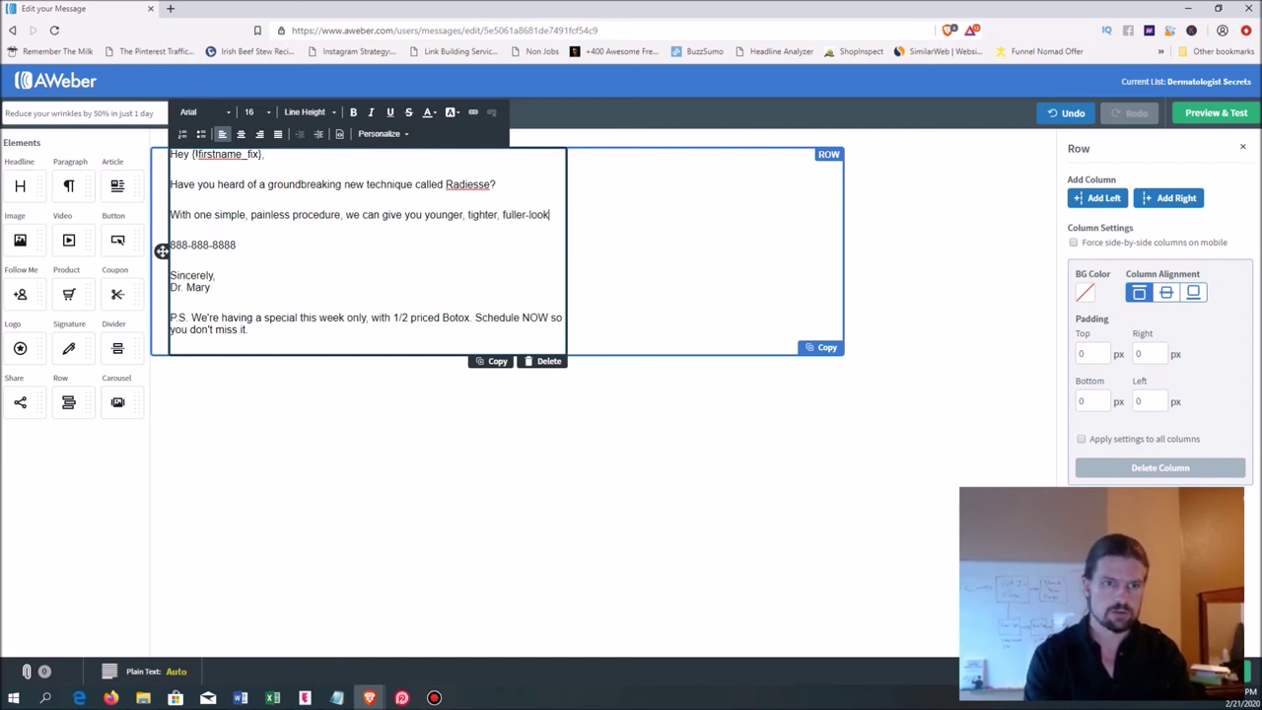
type("ing skin.")
key("Return")
key("Return")
- Add 'And the best part is, your skin looks great without having to redo the procedure for a full 3 months!'
type("And ")
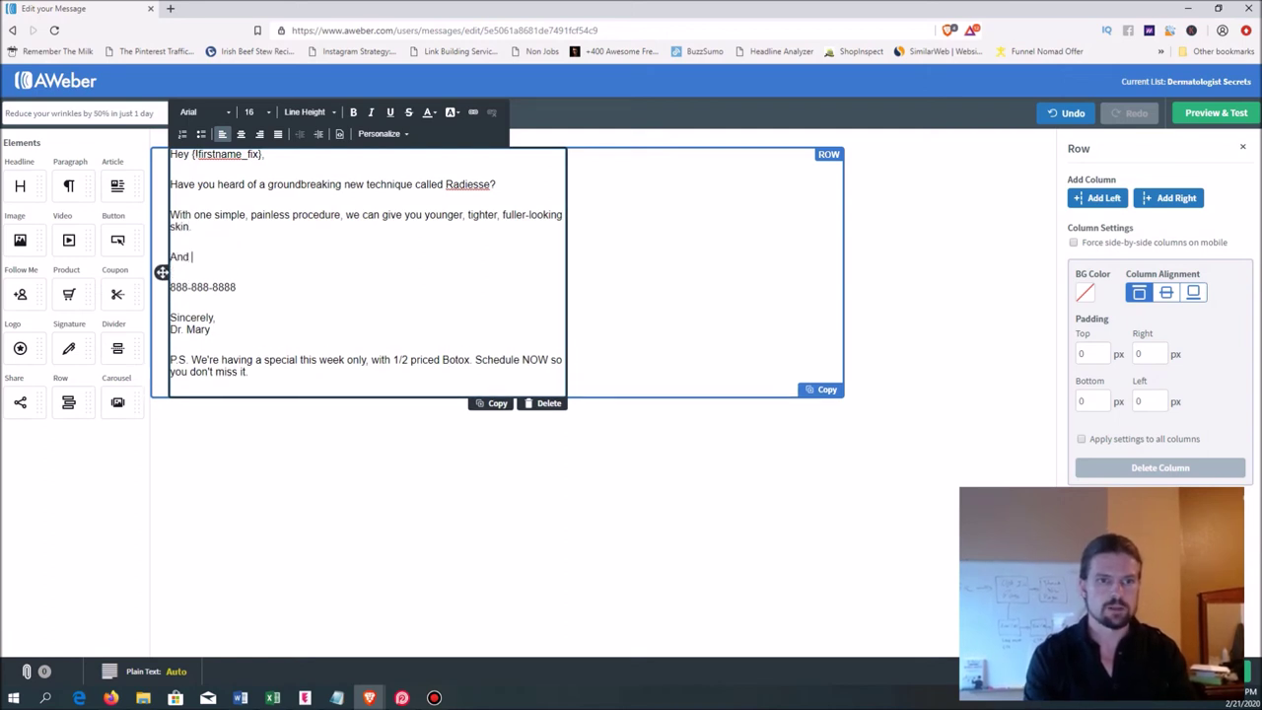
type("the best part is, ")
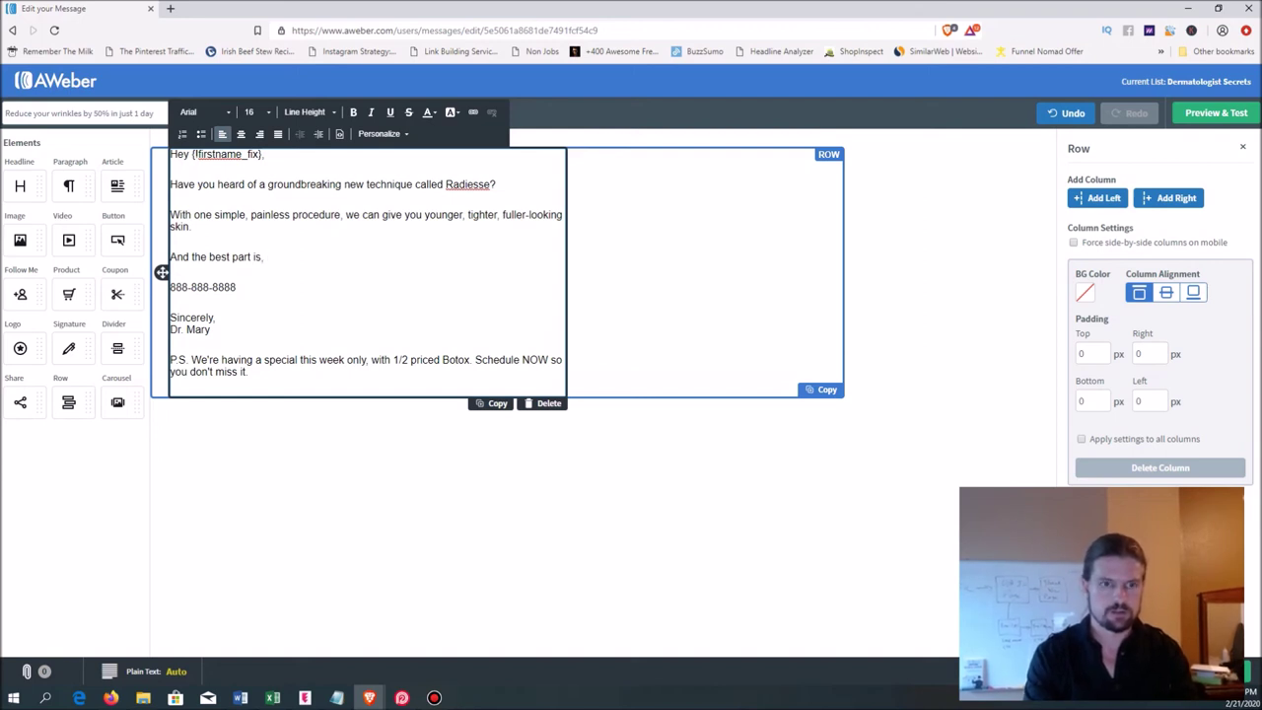
type("it")
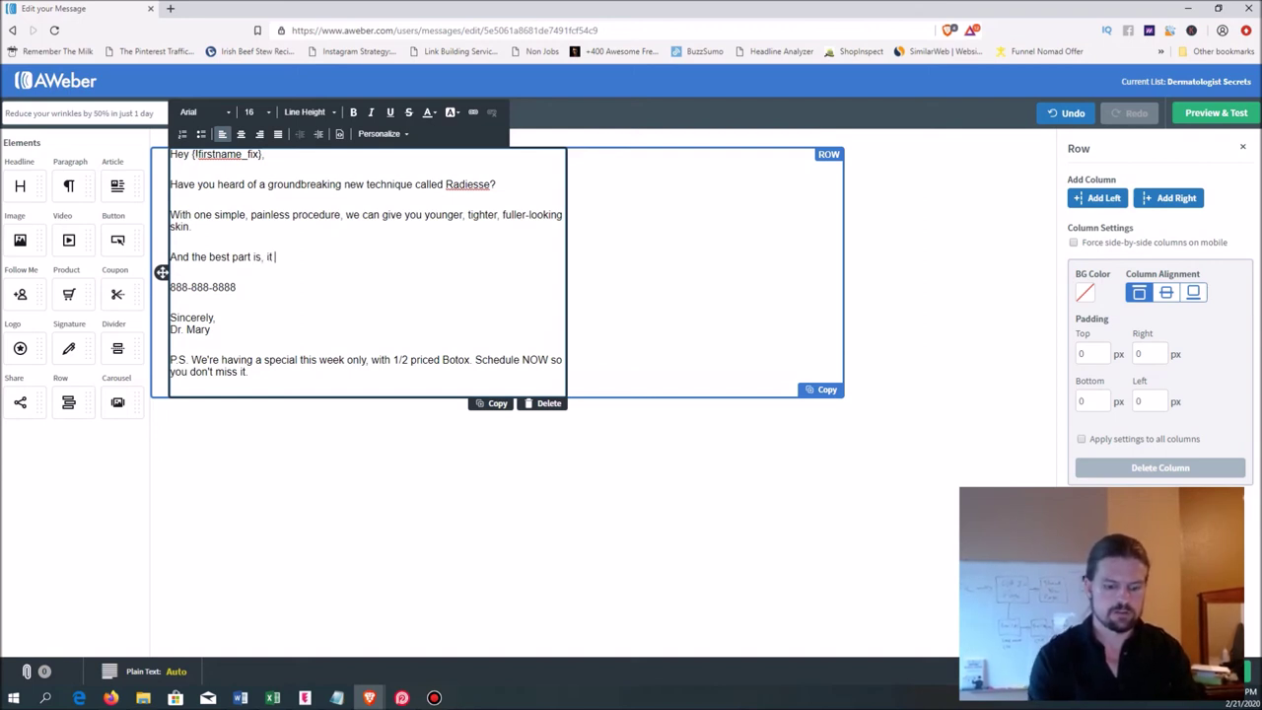
key("BackSpace")
key("BackSpace")
type("you")
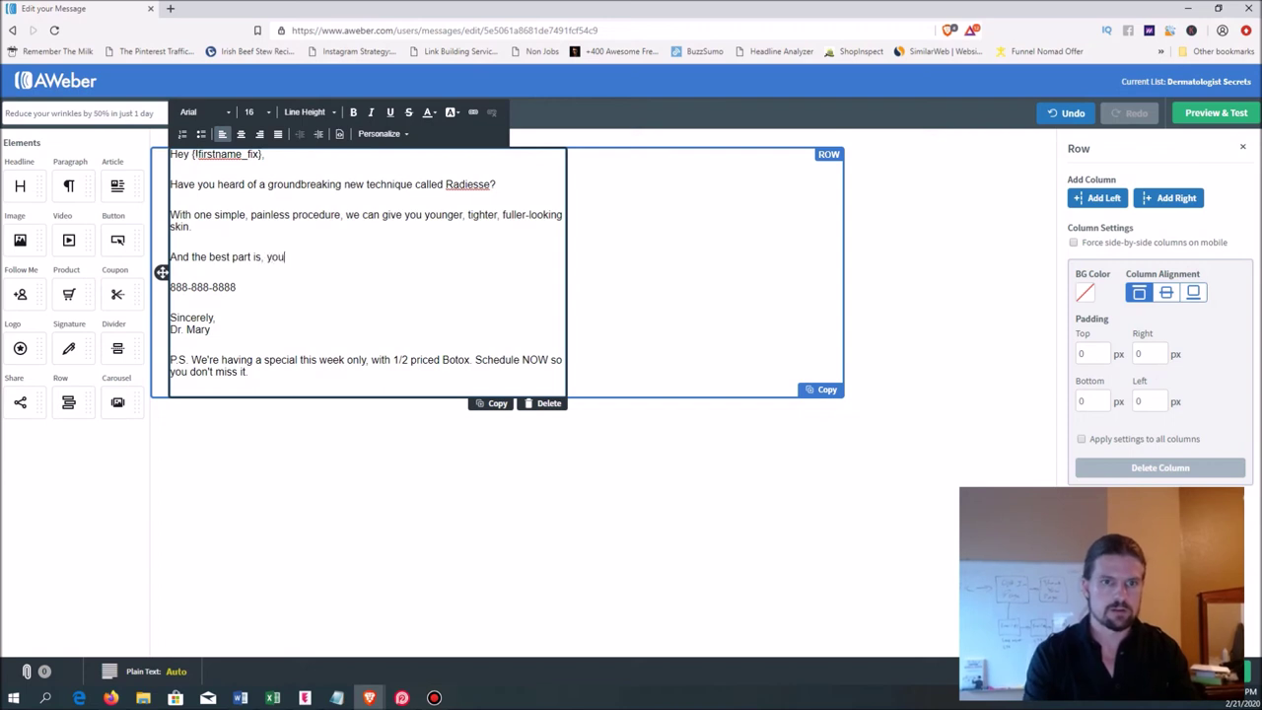
type("r skin looks great ")
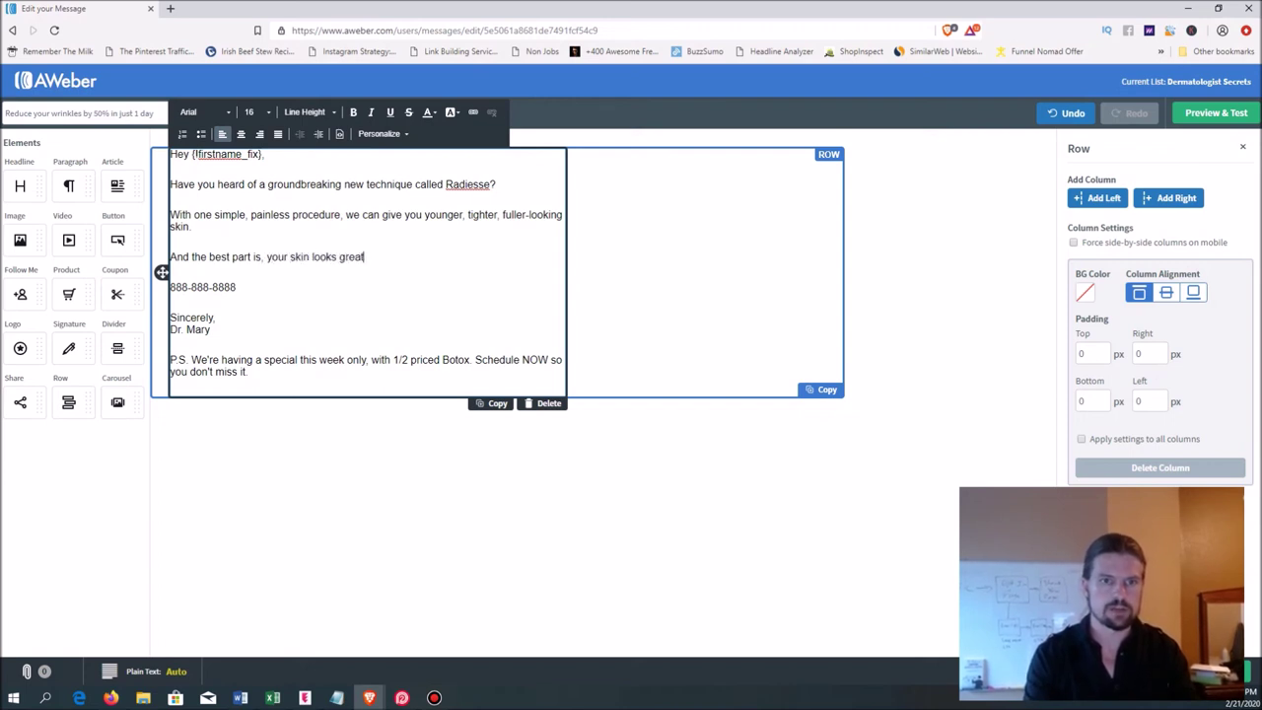
type("w")
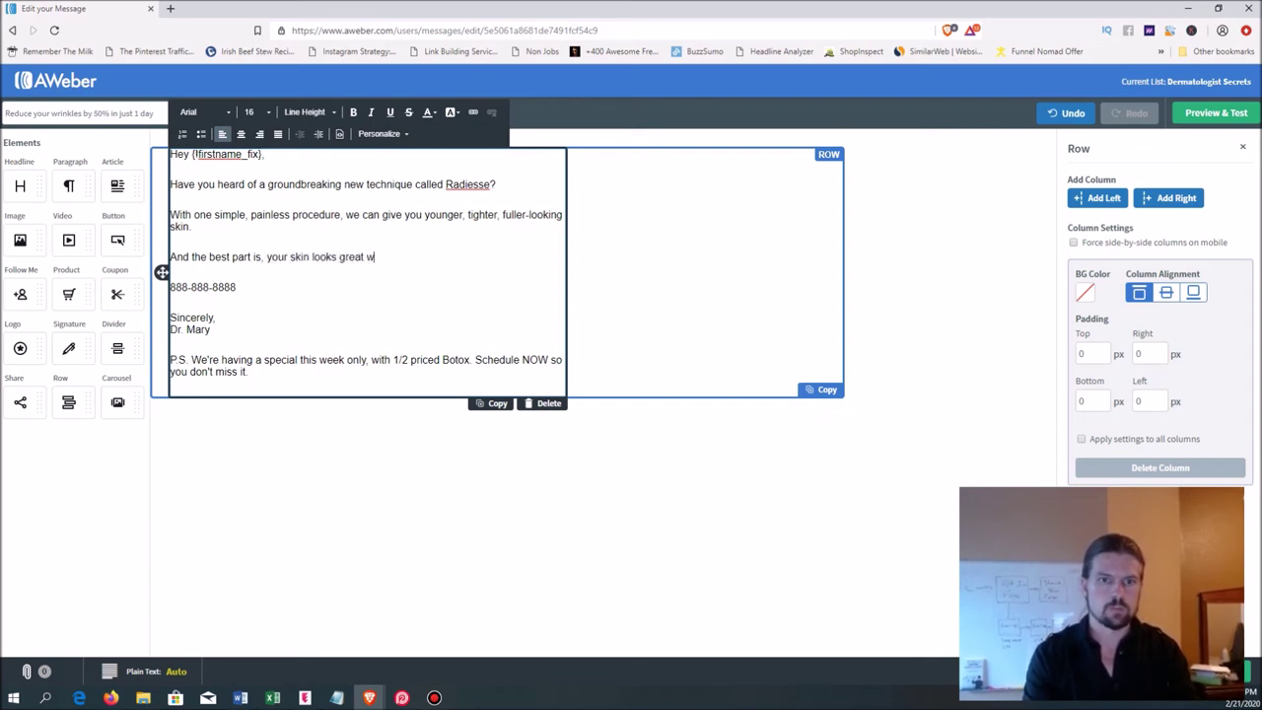
type("ithout having to ")
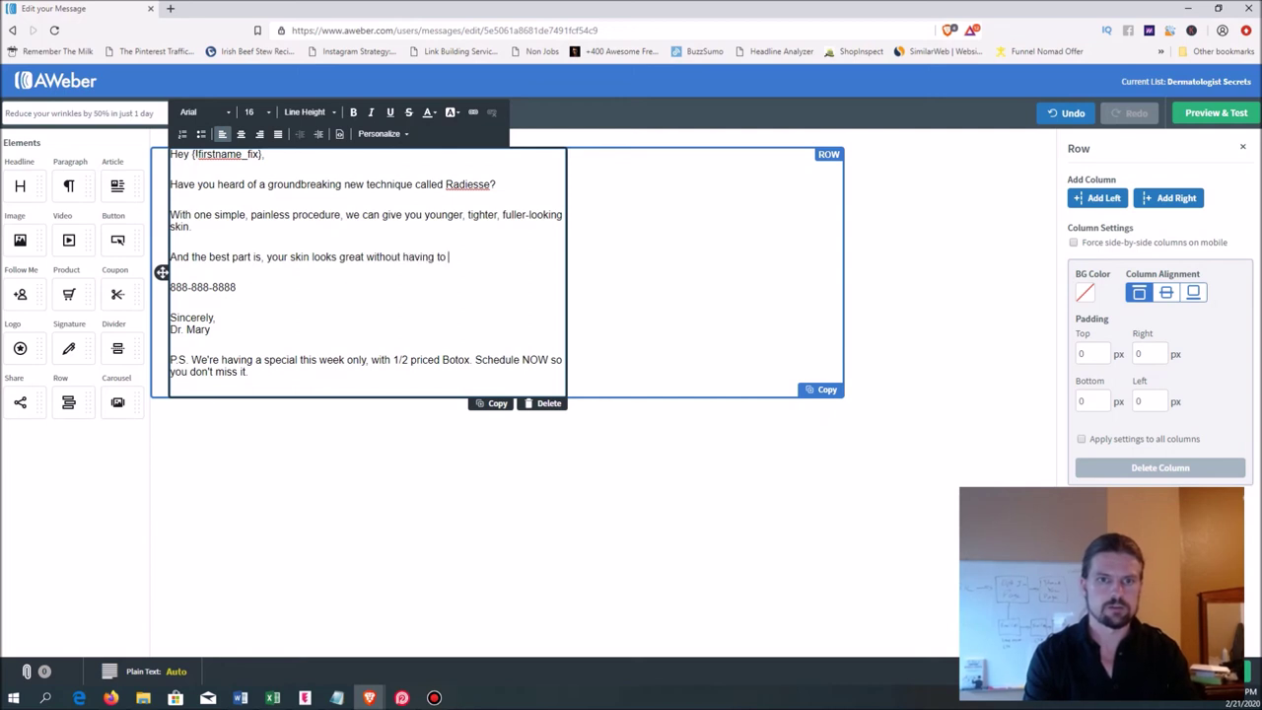
type("redo the")
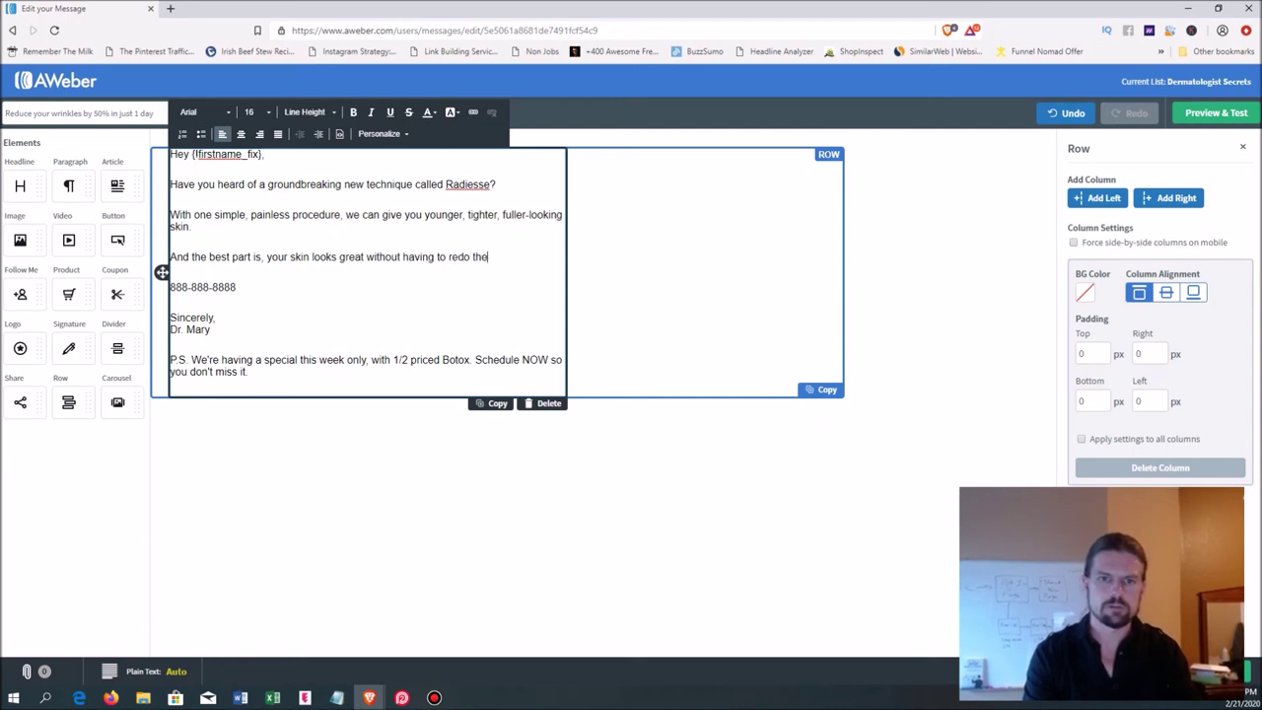
type(" procedure for a f")
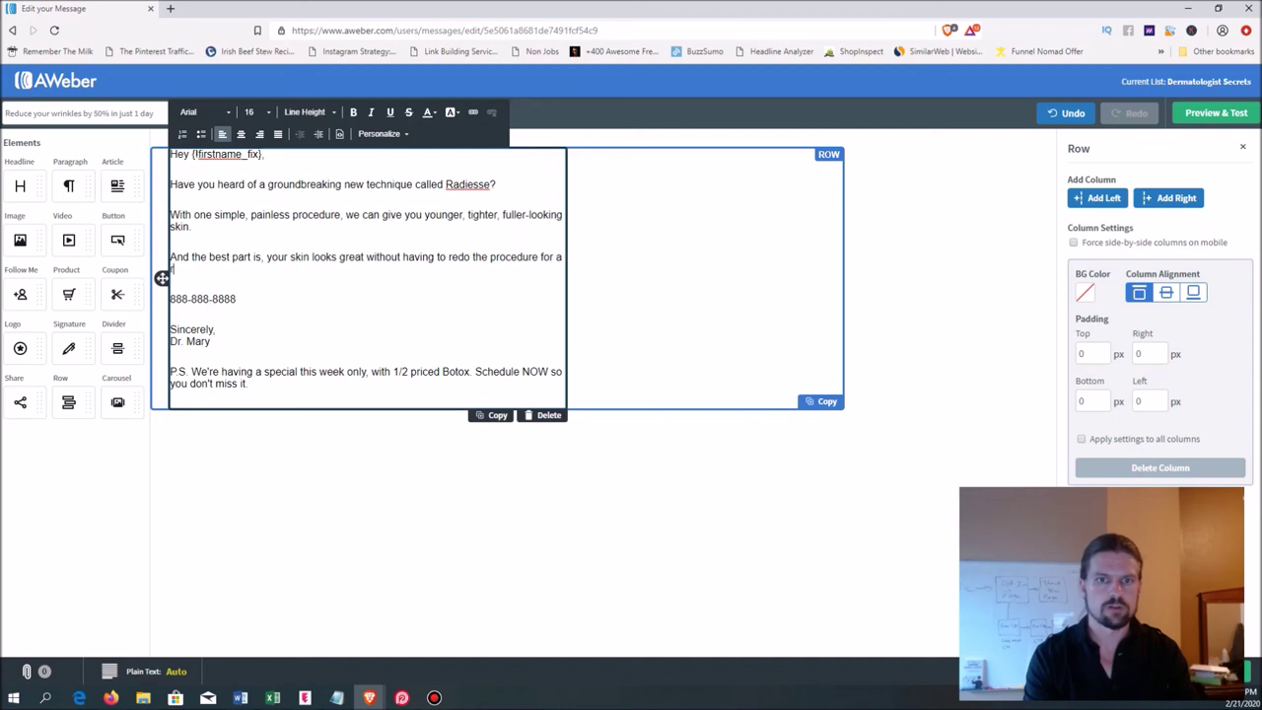
type("ull 3 month")
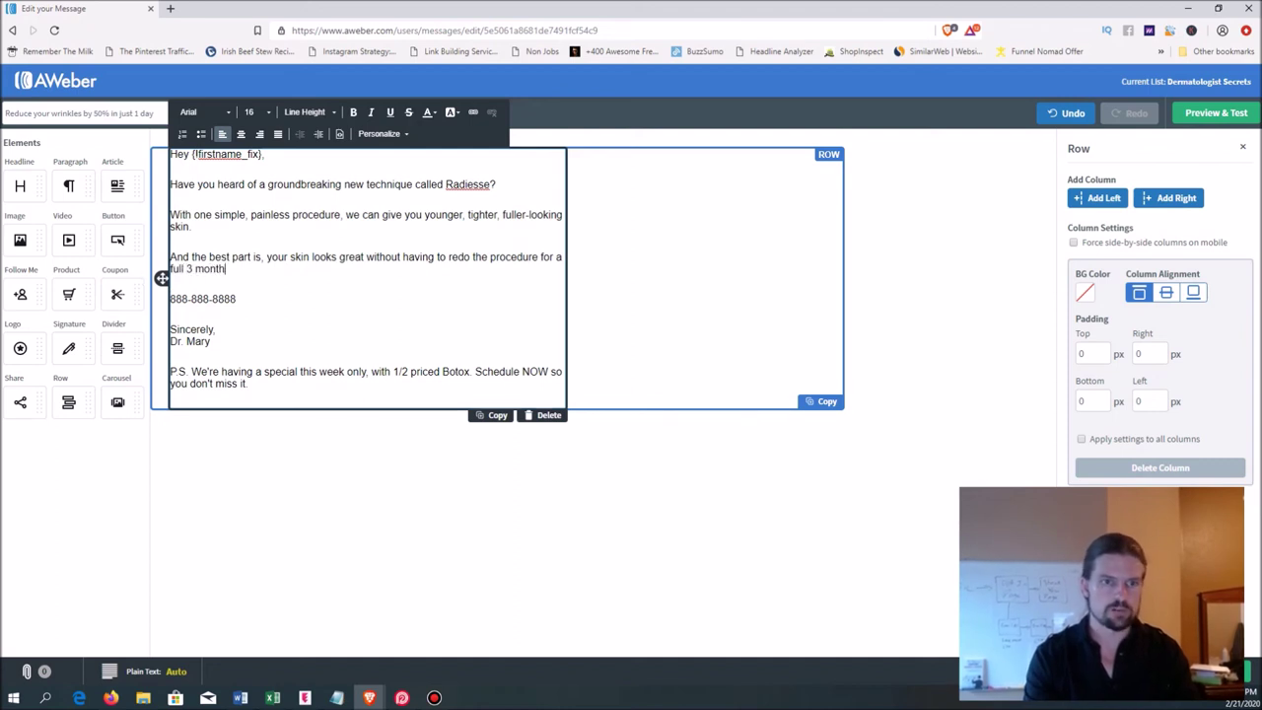
type("s!")
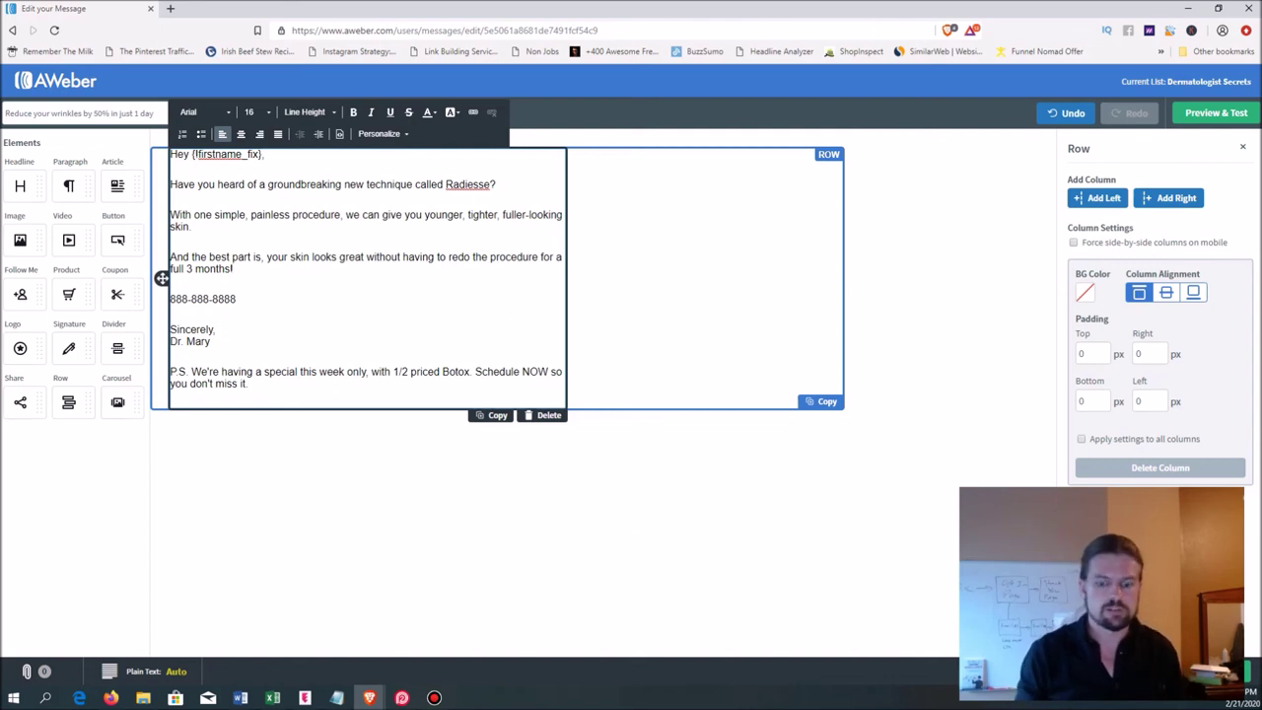
- Add 'This week only, we are offering Radiesse fillers for 25% off.' followed by a blank line
key("Return")
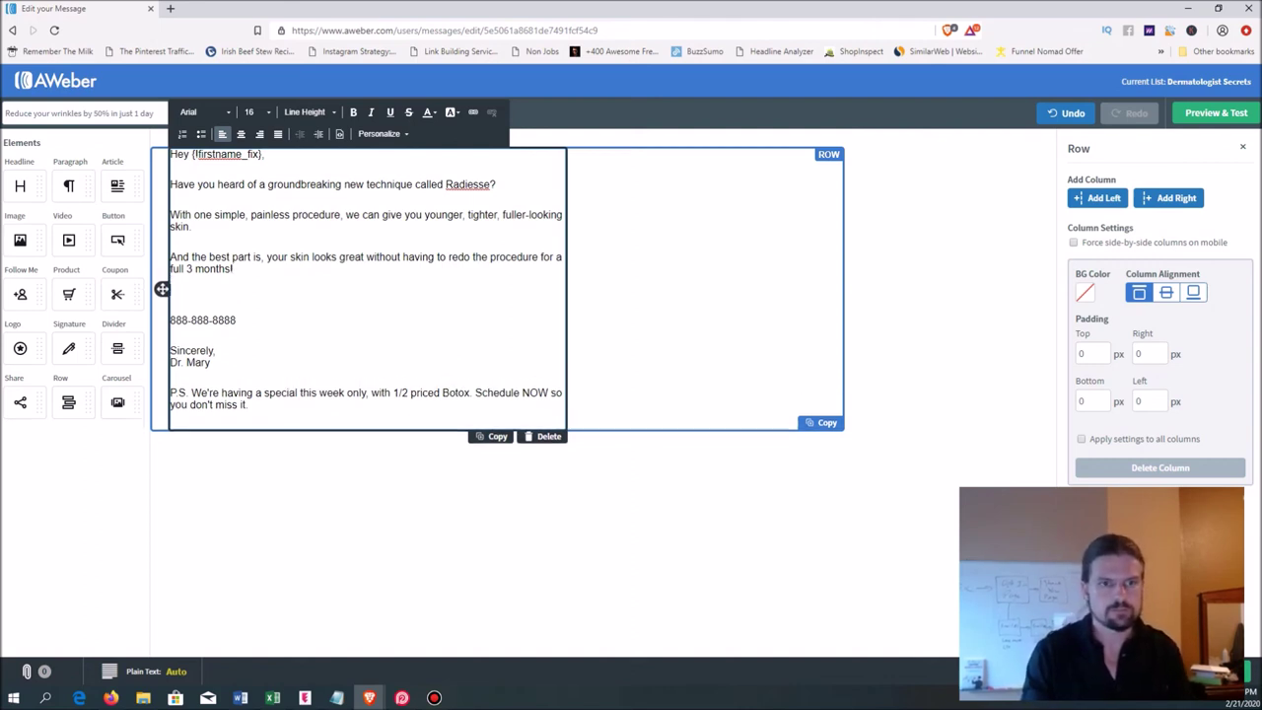
type("Fo")
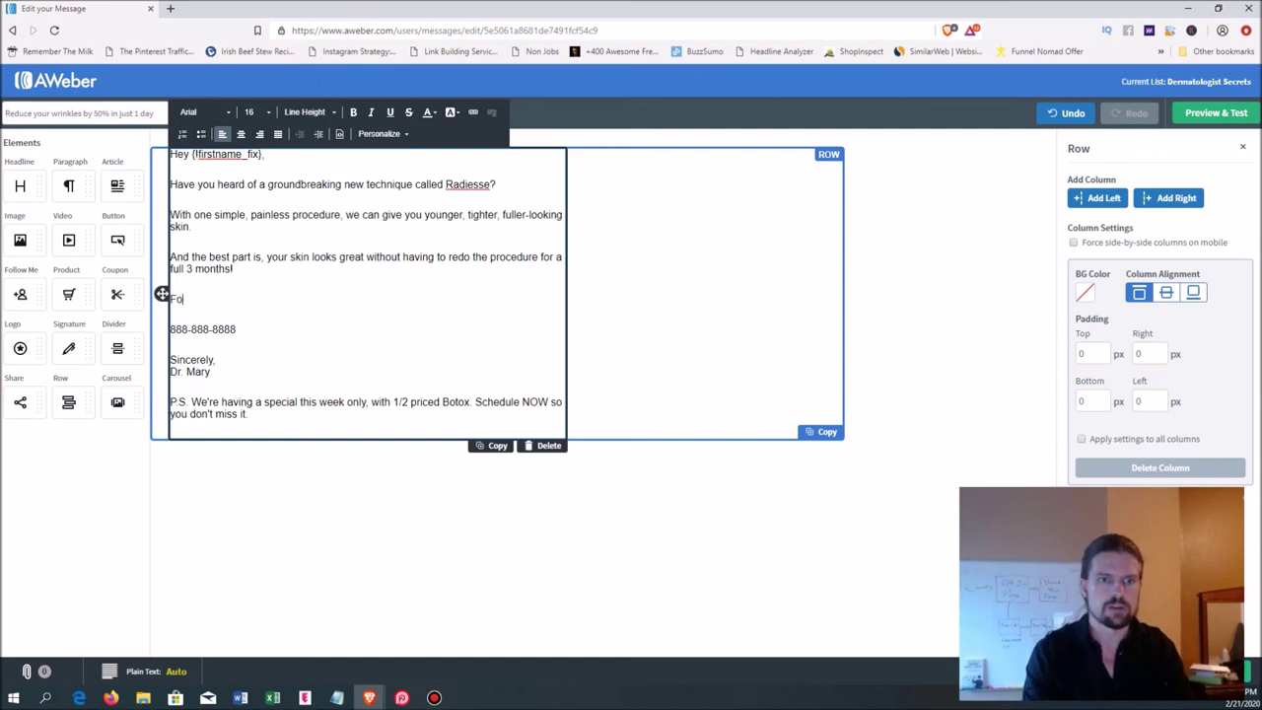
type("r a limited time")
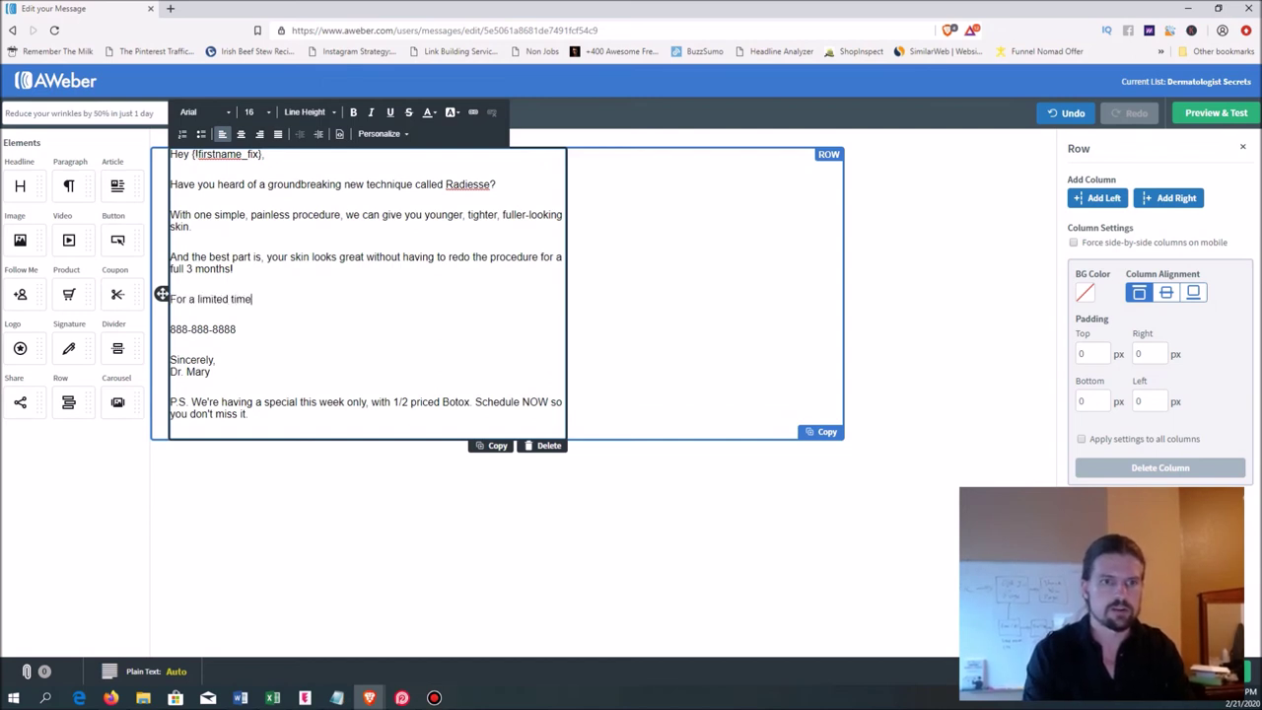
type(", we are offering ")
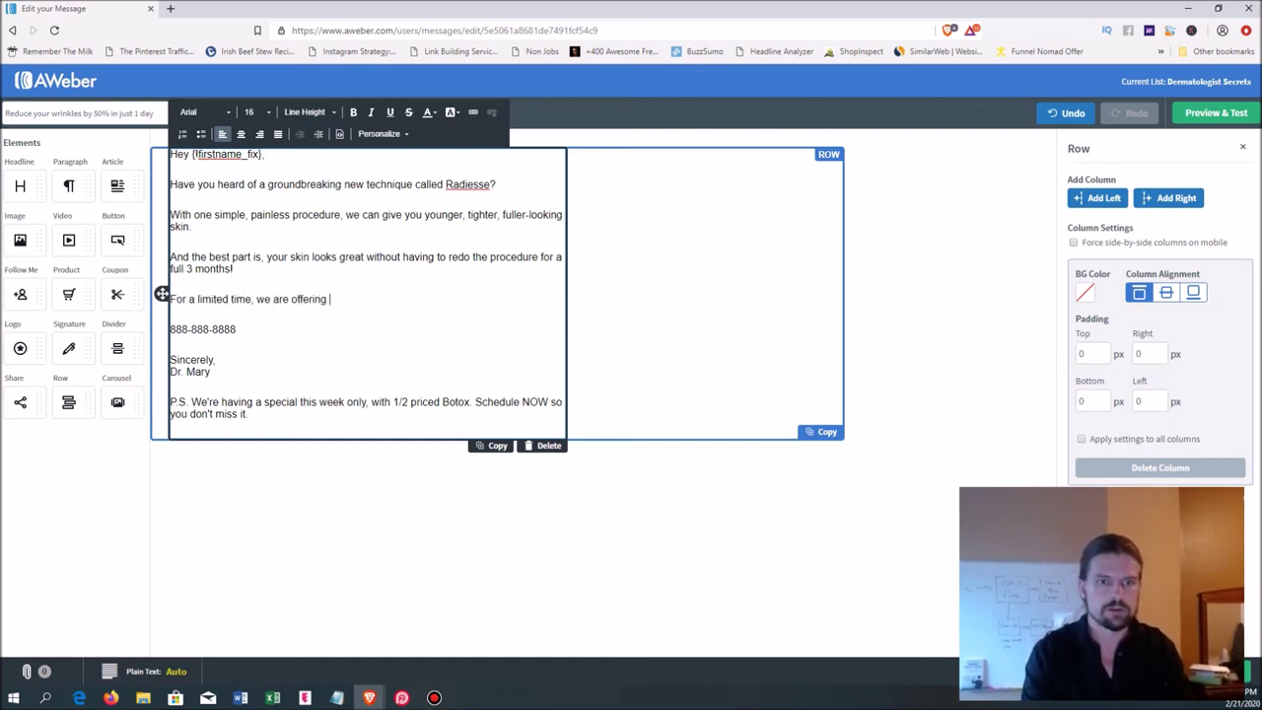
type("Radiesse f")
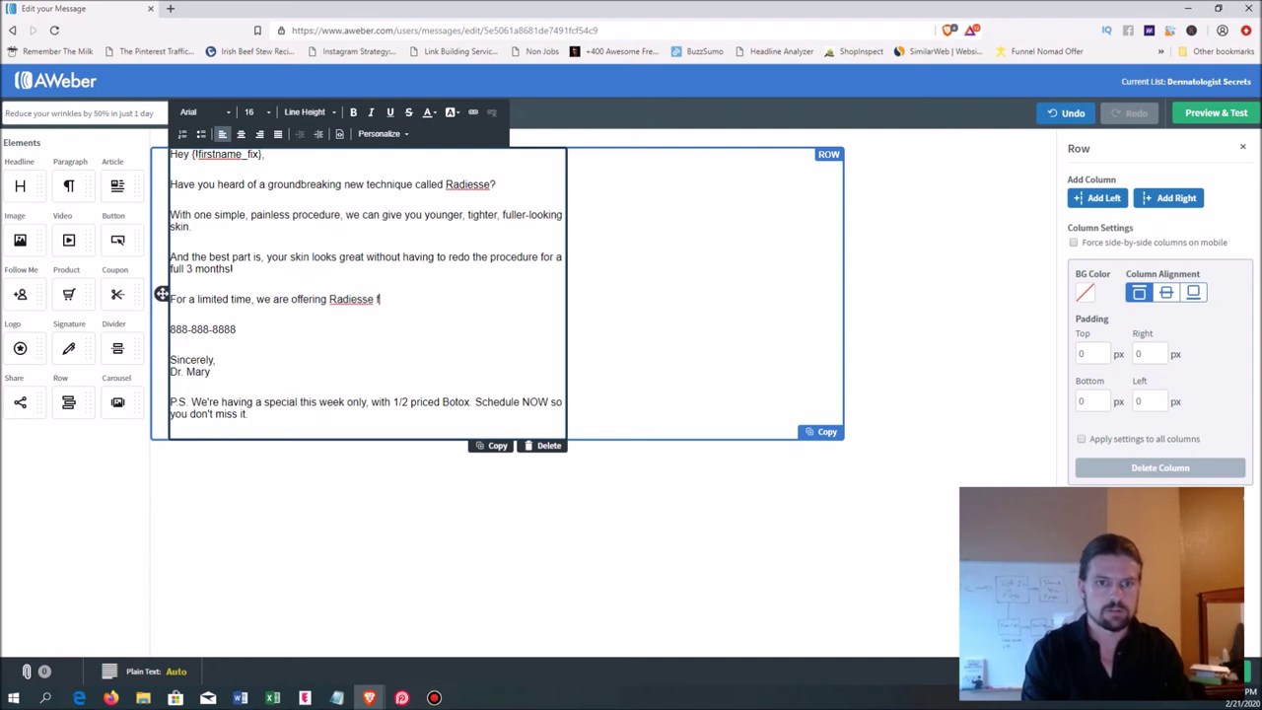
type("illers for")
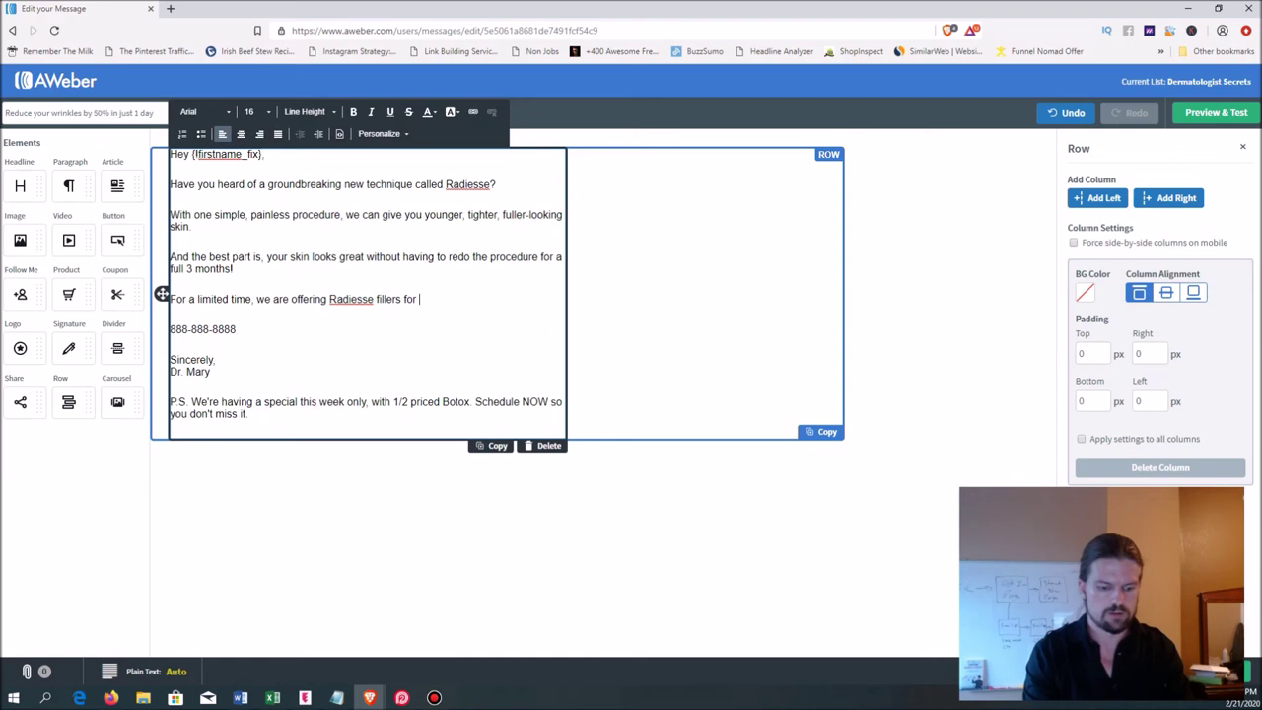
type(" 25%")
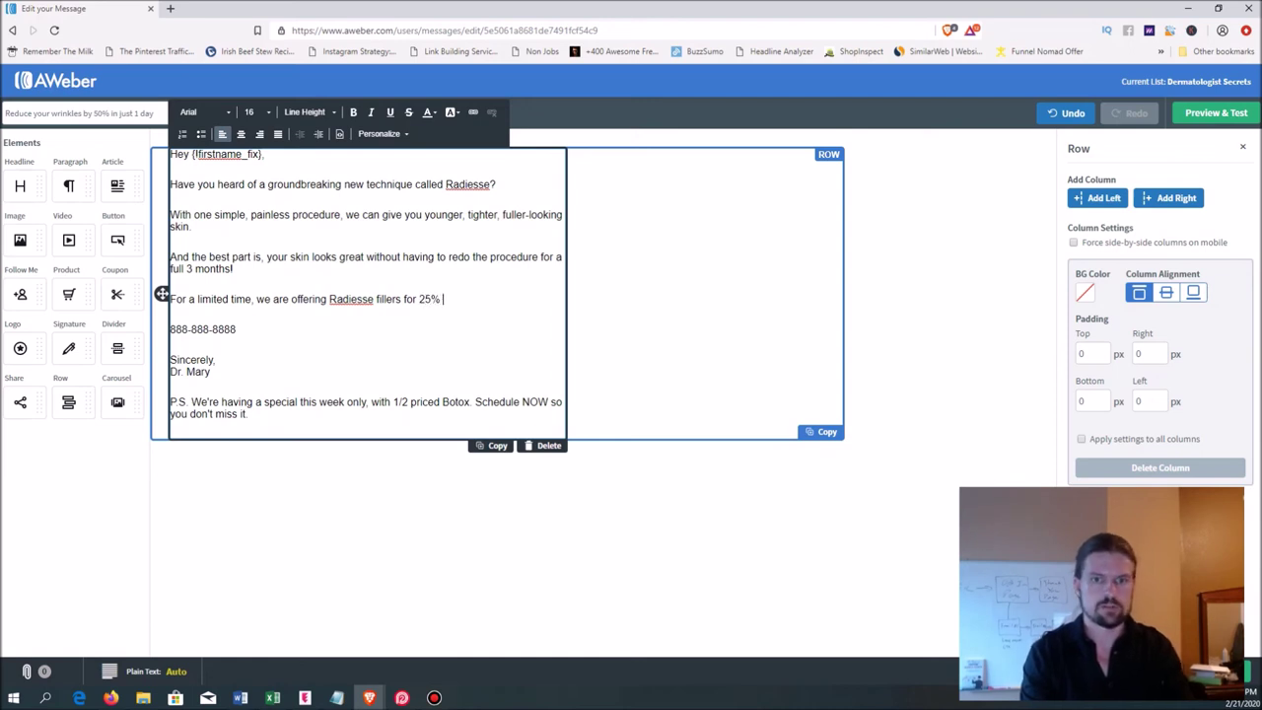
type(" off.")
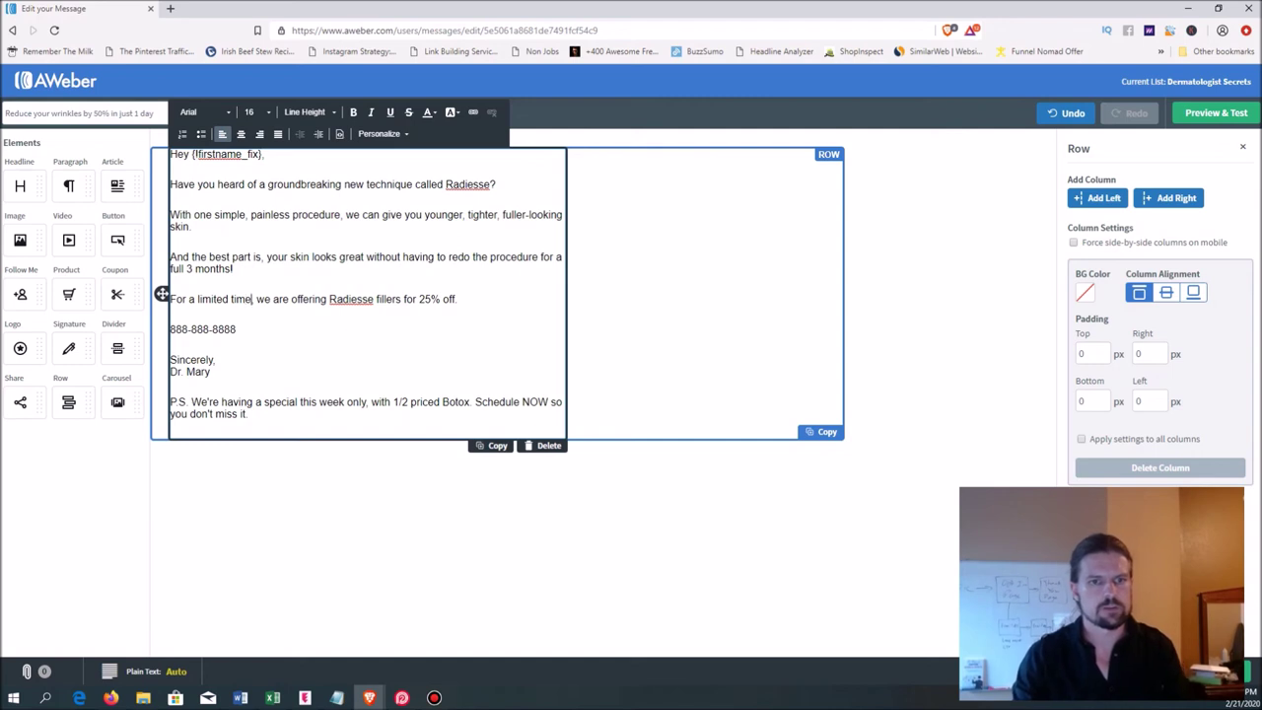
left_click_drag(253, 298, 175, 299)
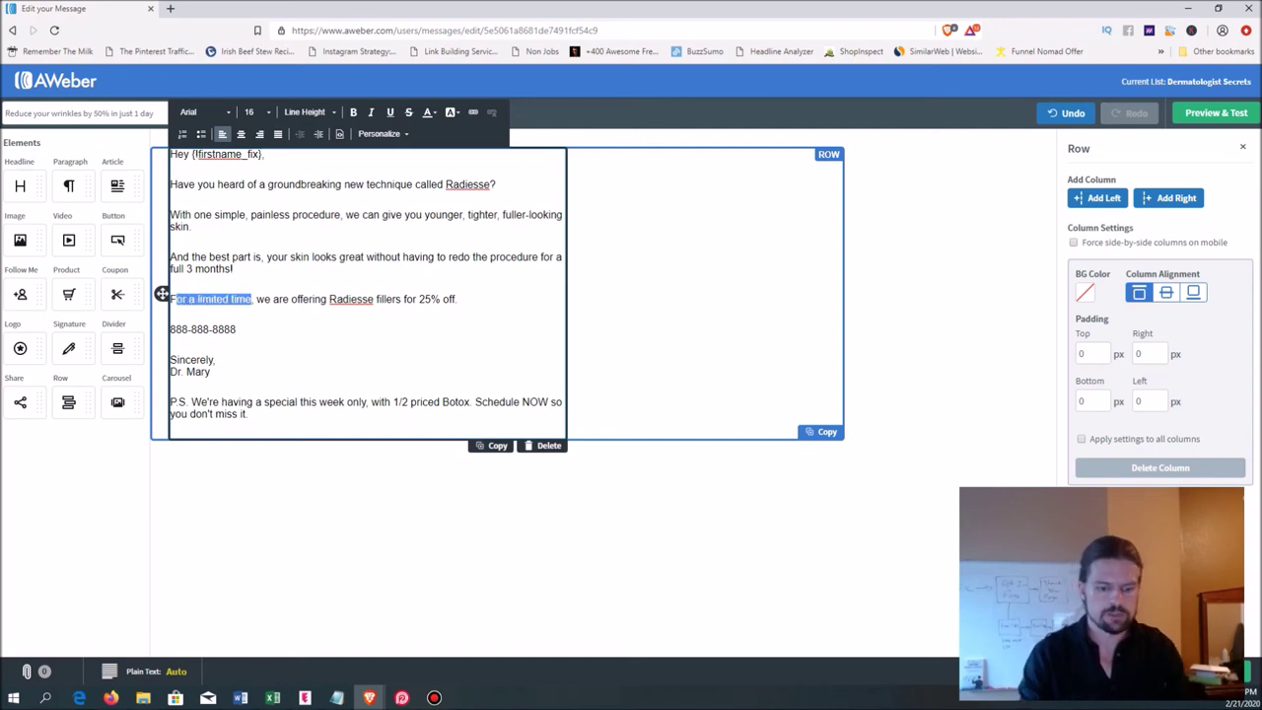
type("This week only")
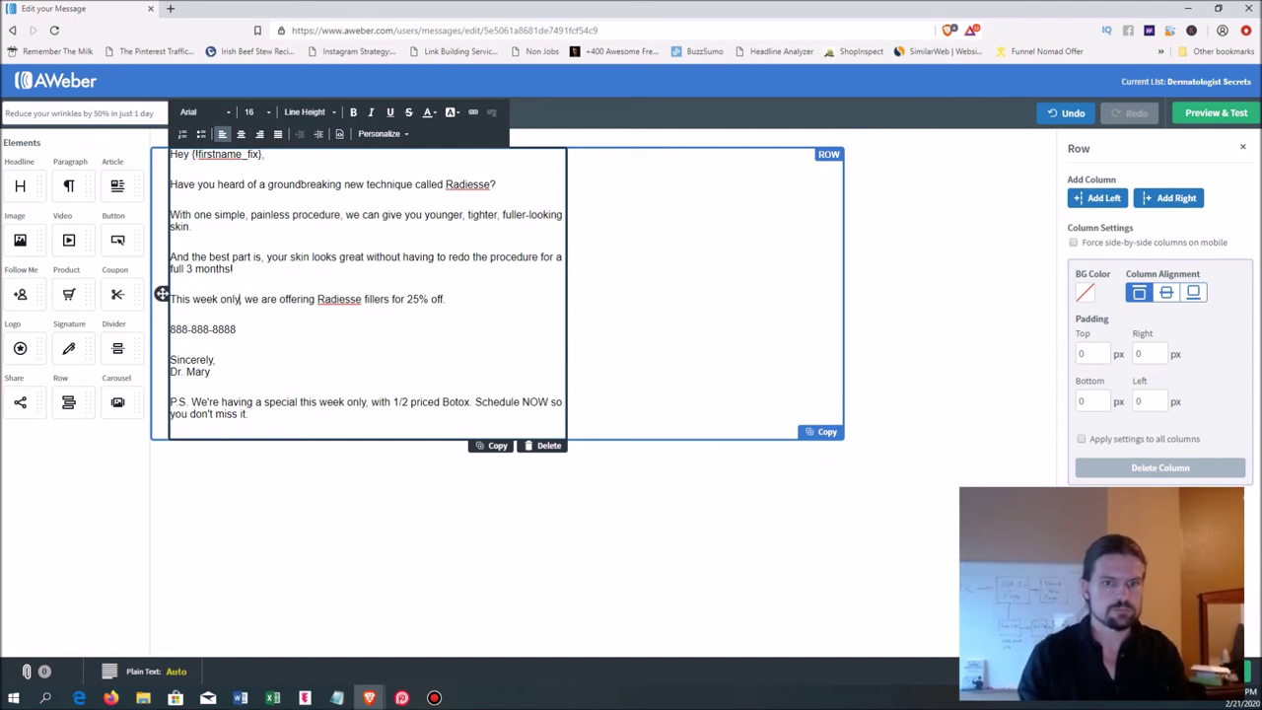
right_click(259, 298)
key("Escape")
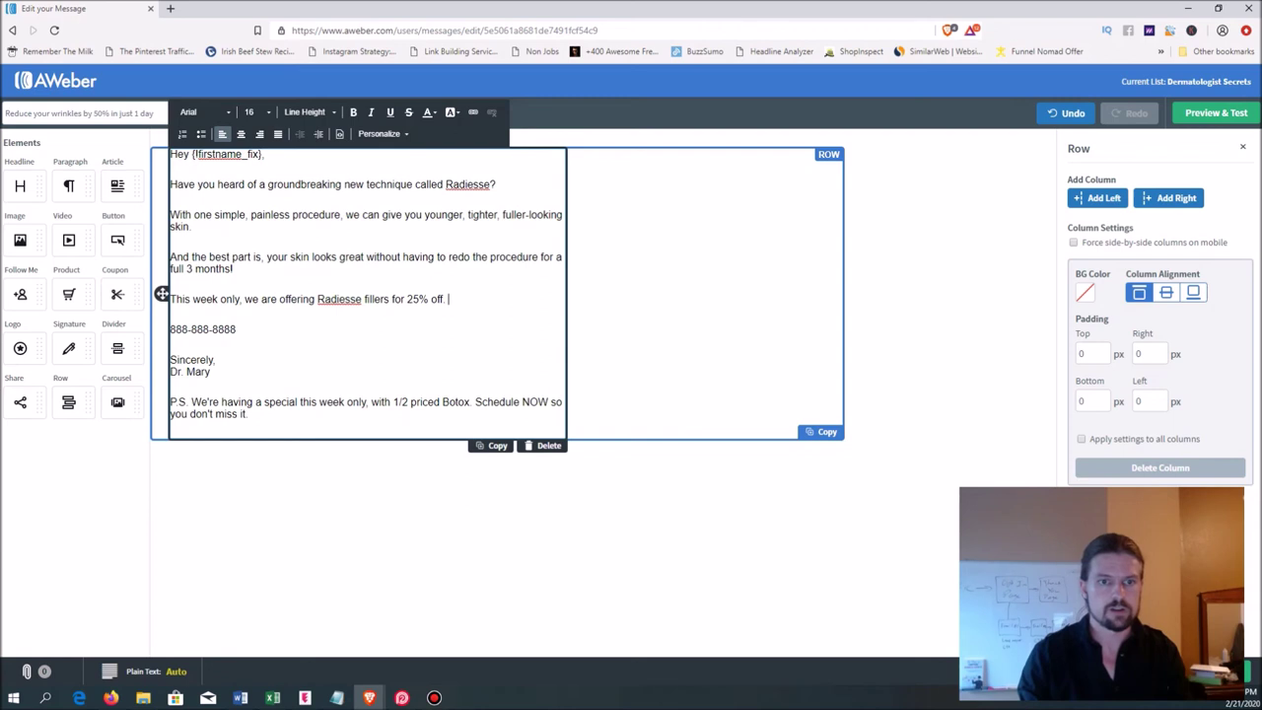
key("Return")
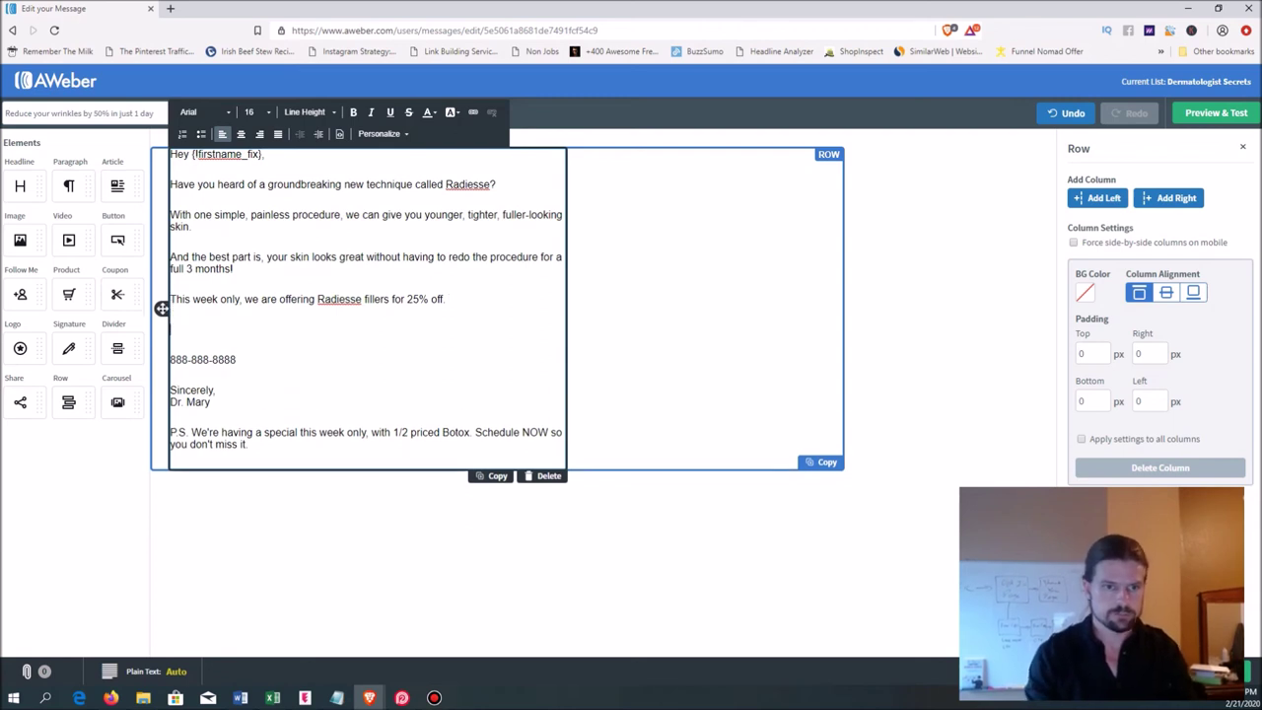
- Add the sentence offering a FREE consultation and a free plan for the reader's exact skin type
type("Gi")
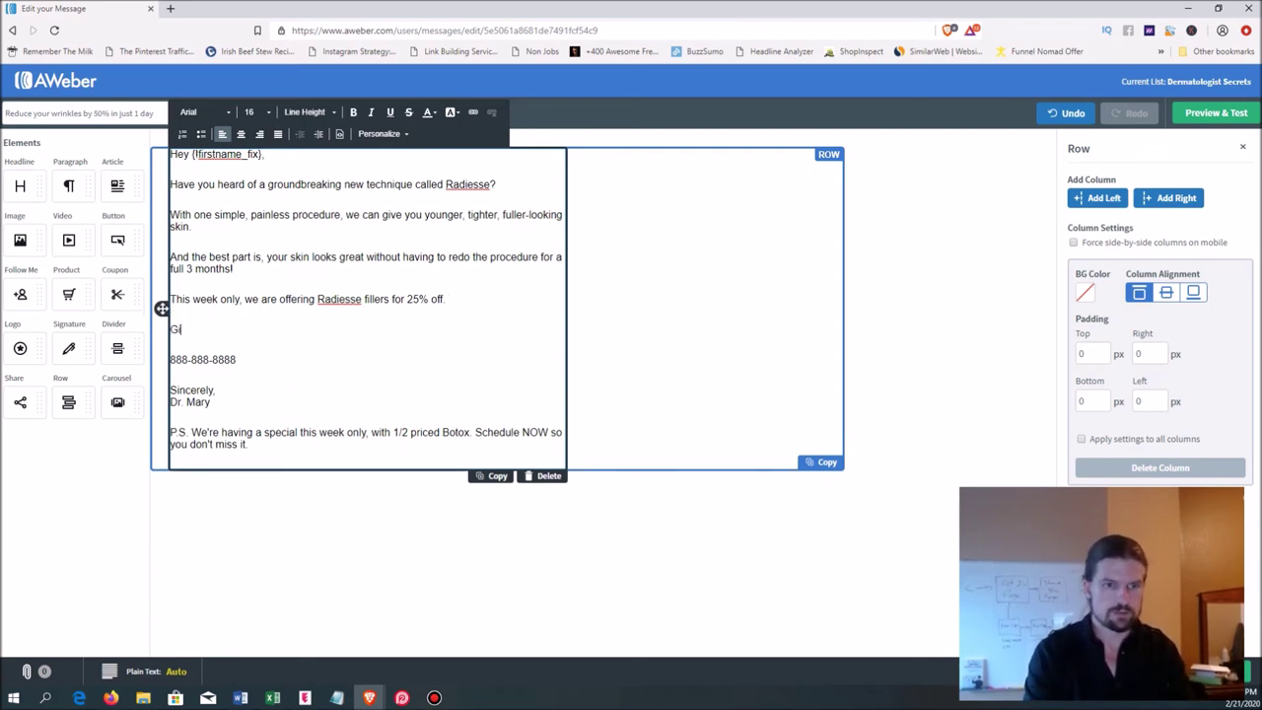
type("ve us a call ")
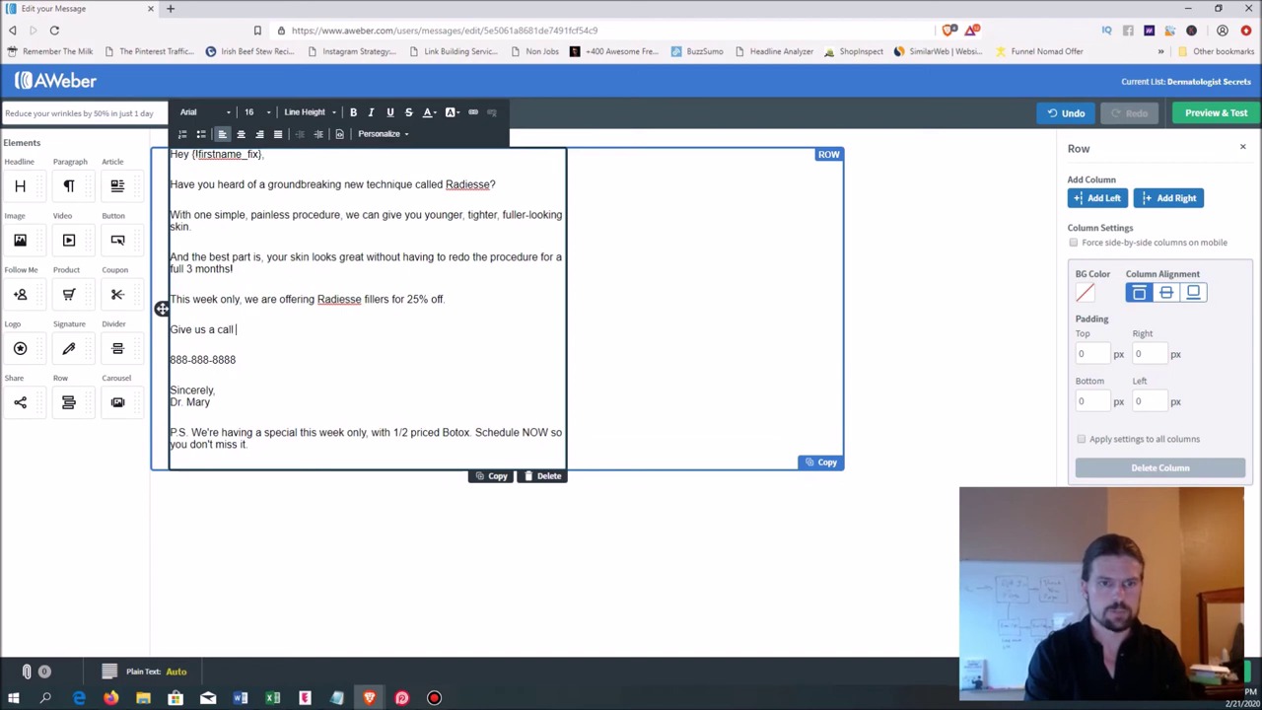
type("and we'll s")
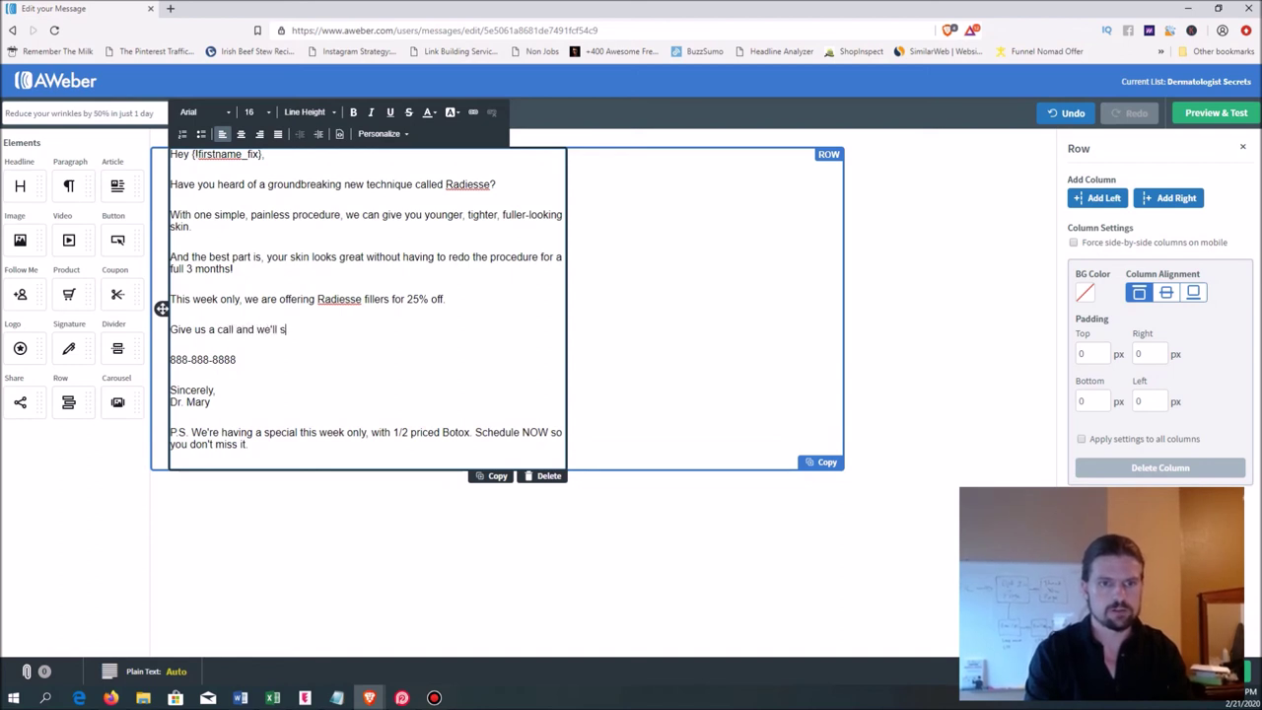
type("chedule a FREE consultation where we'l")
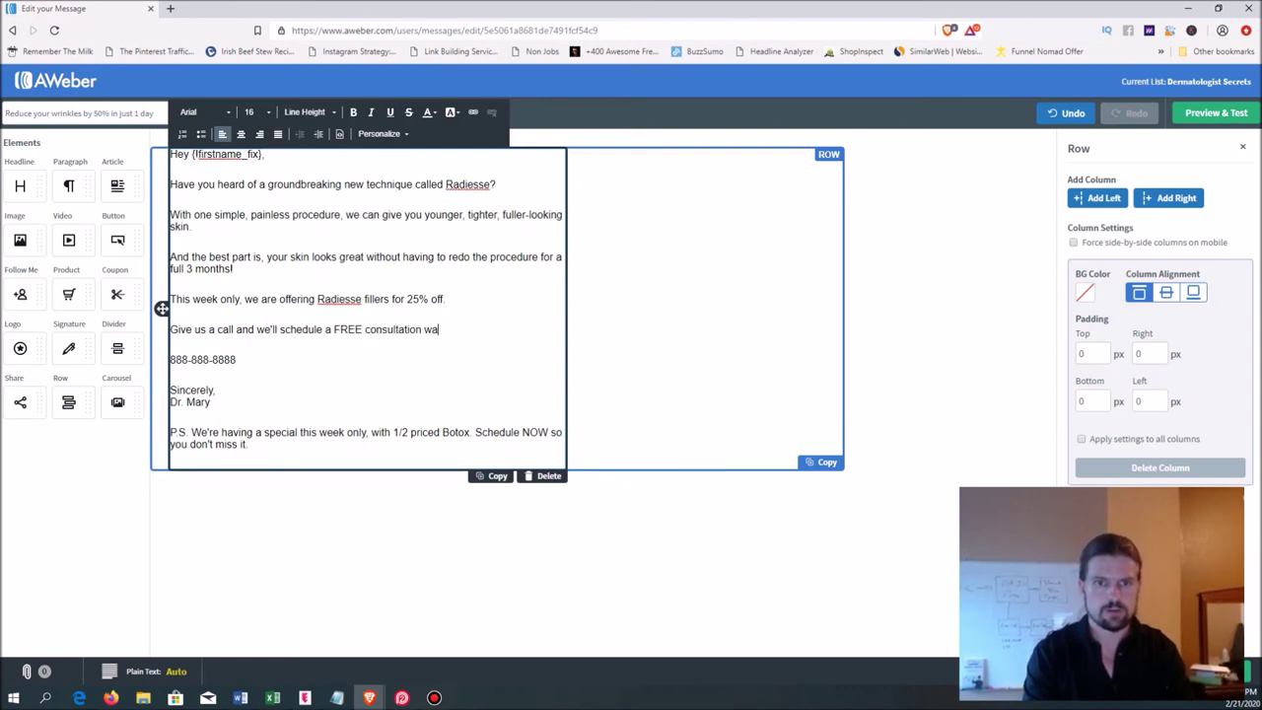
type("l take a look at ")
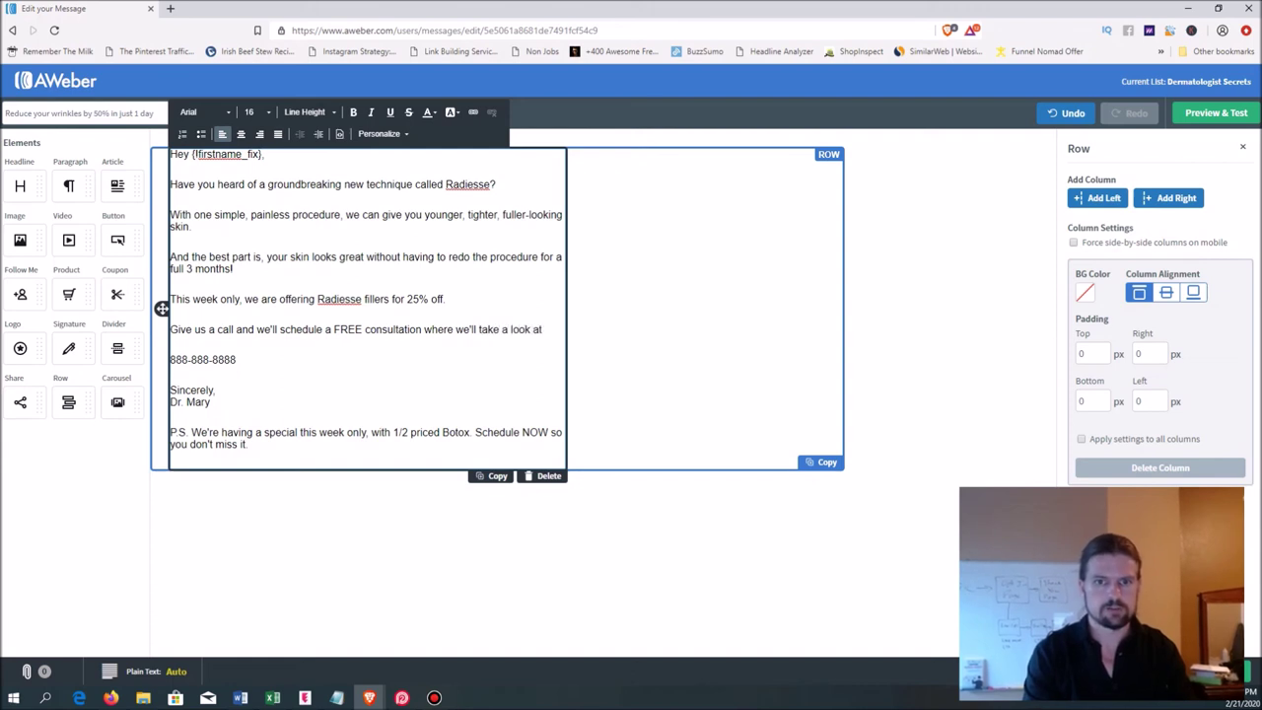
type("exactlty")
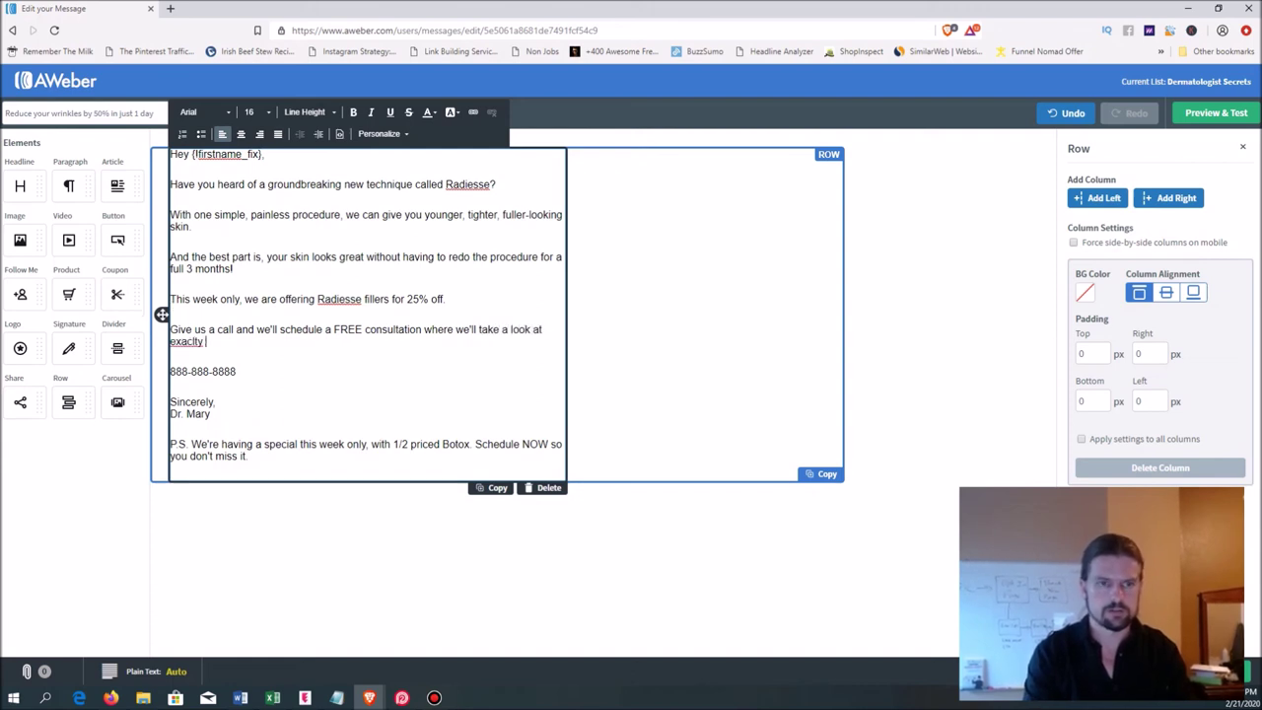
key("BackSpace")
key("BackSpace")
key("BackSpace")
key("BackSpace")
key("BackSpace")
key("BackSpace")
key("BackSpace")
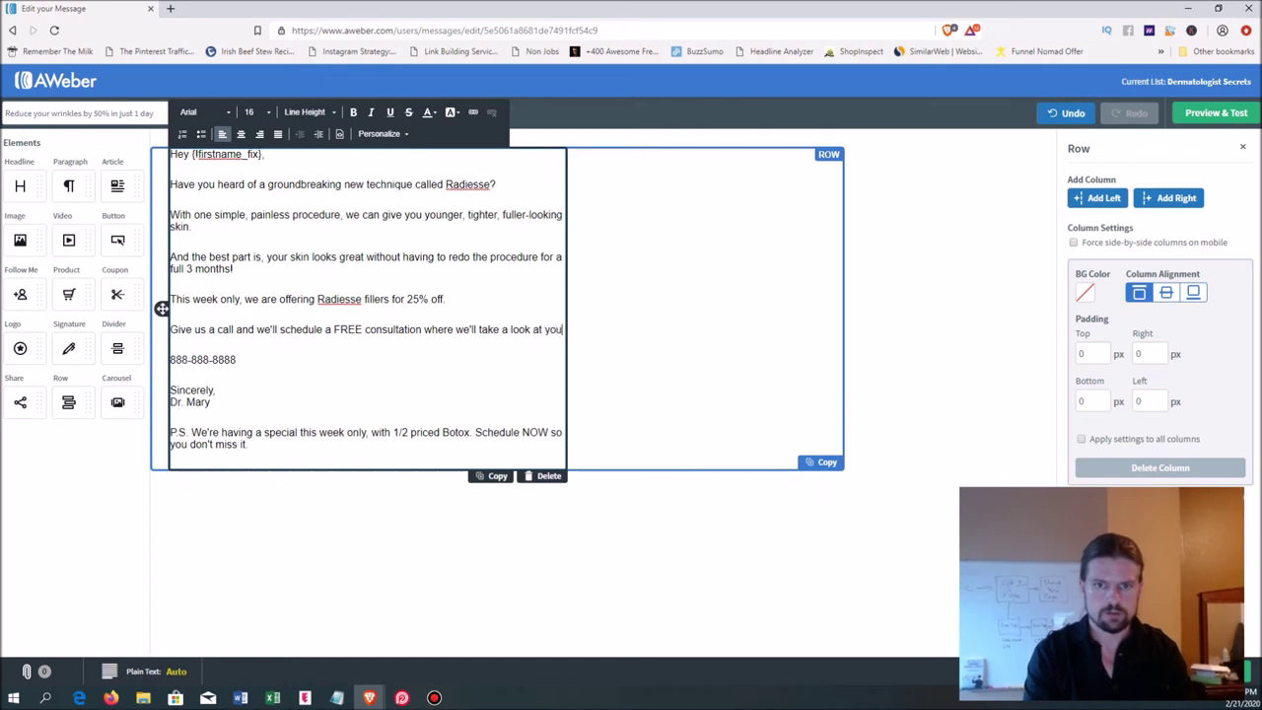
type("your exact skin")
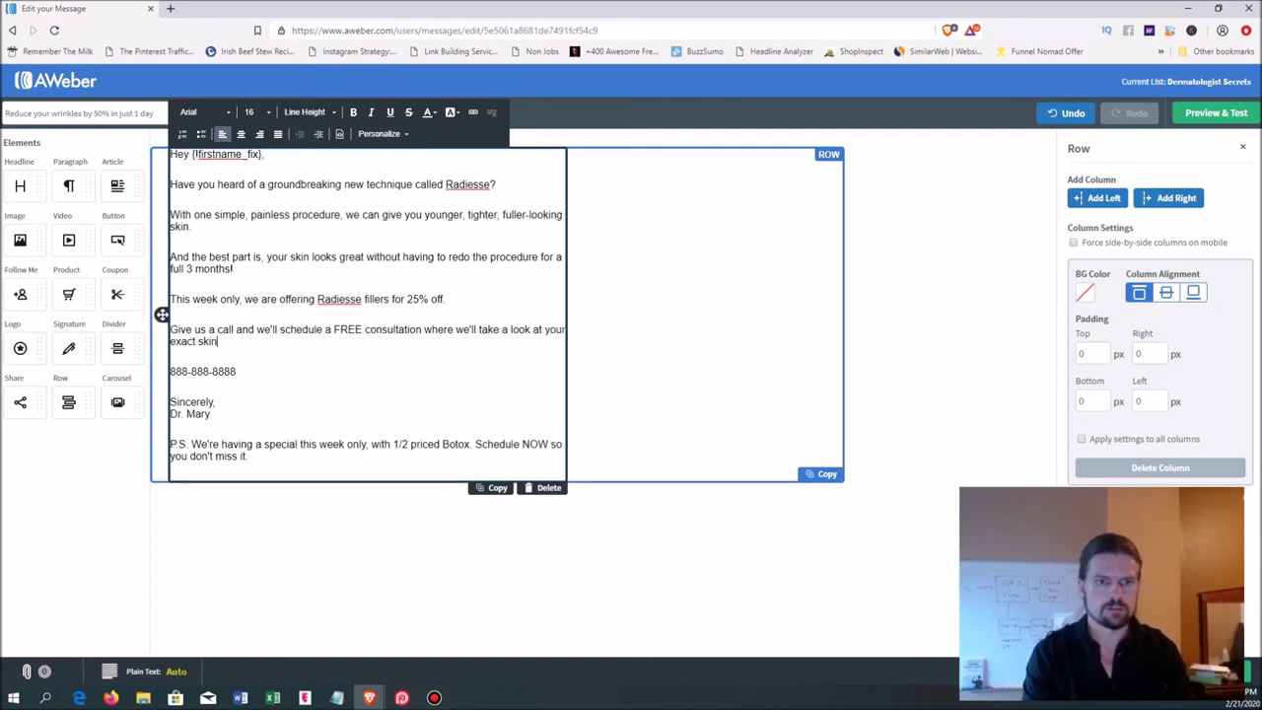
type(" type, and")
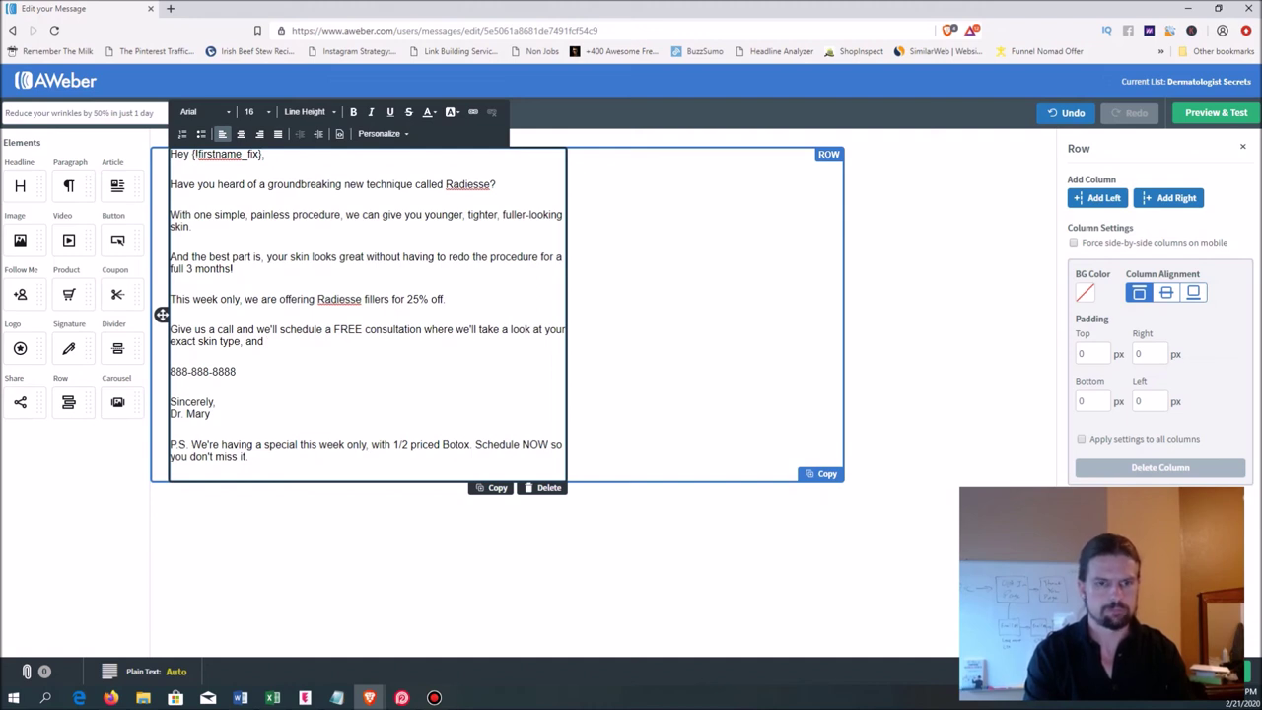
type("give you a f")
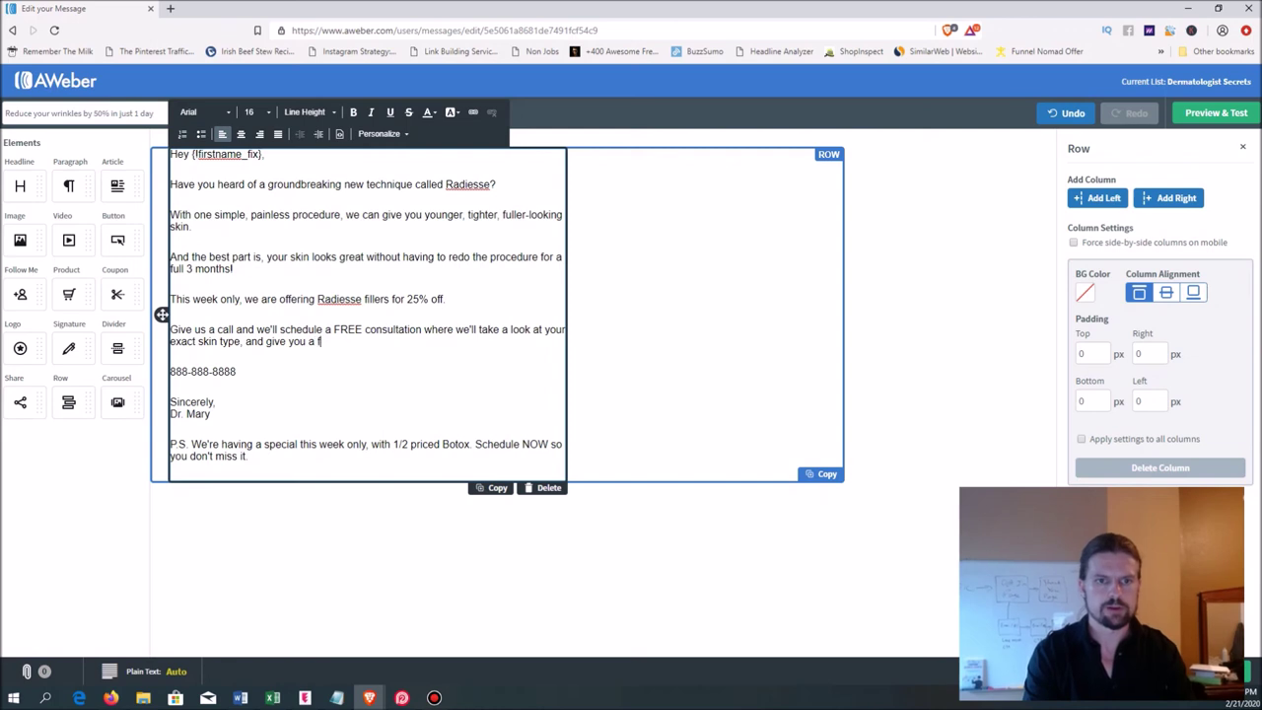
type("ree plan that ")
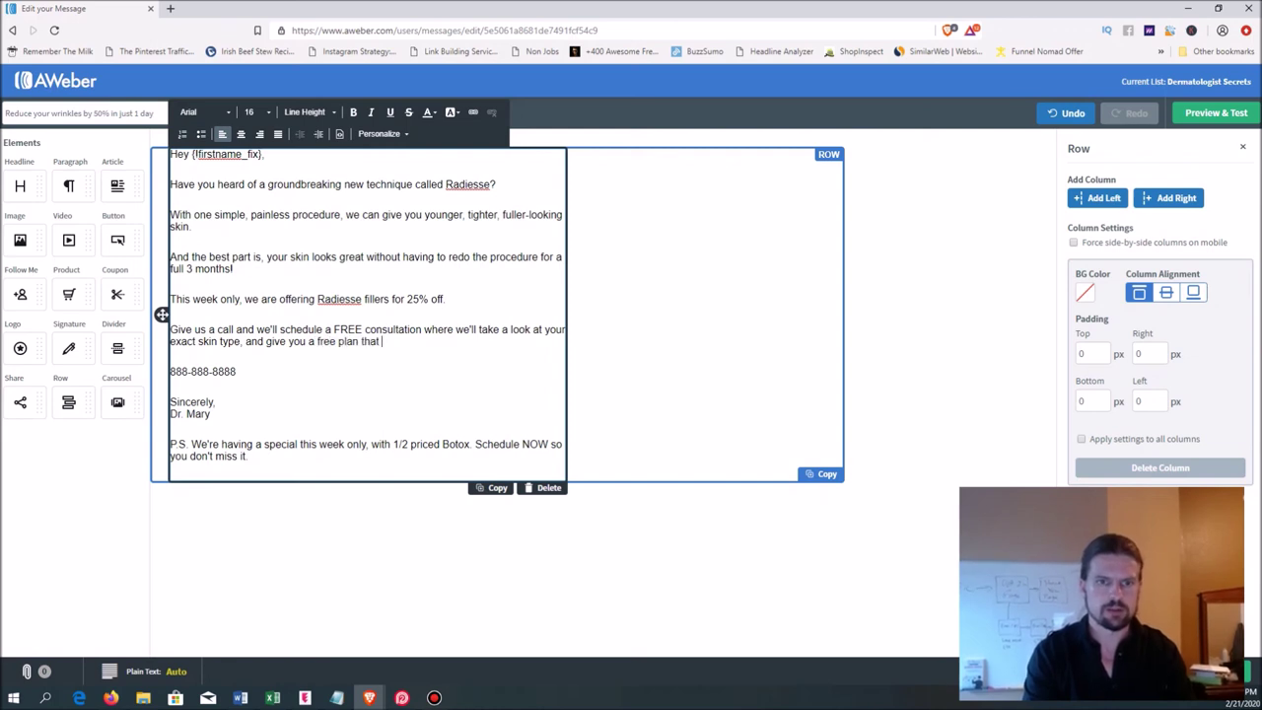
type("will get you looking ")
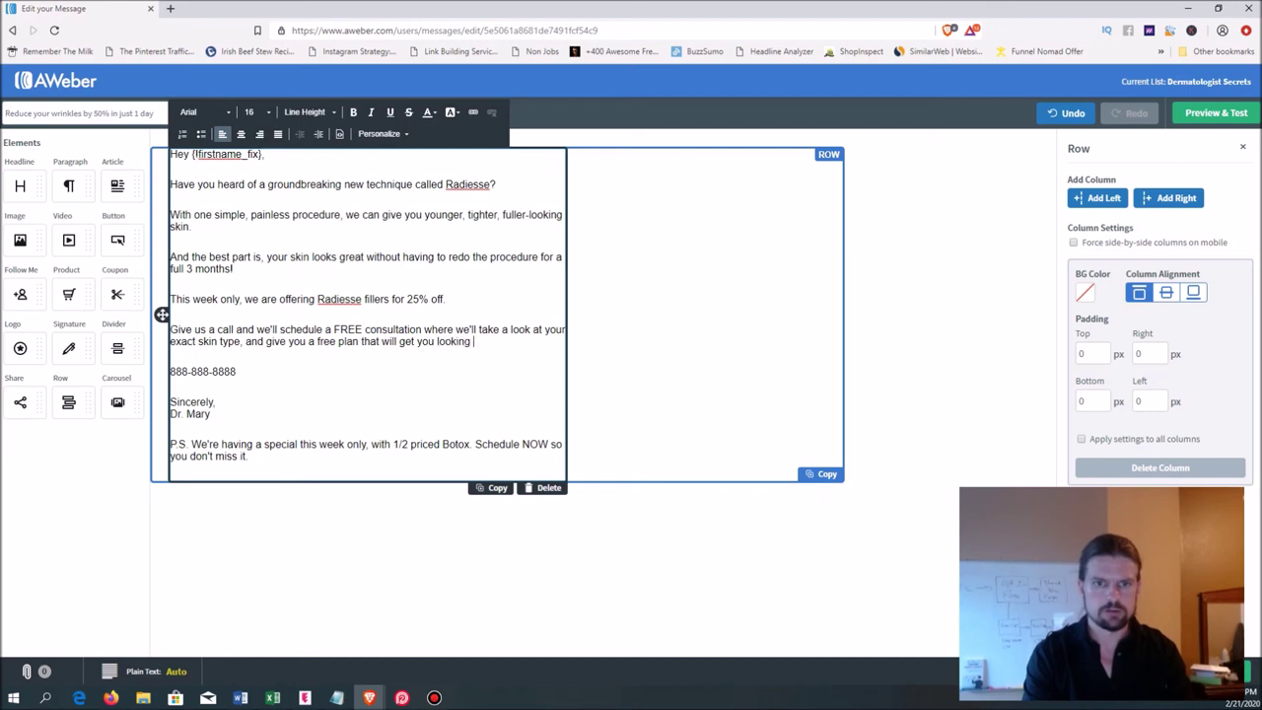
type("your best within weeks.")
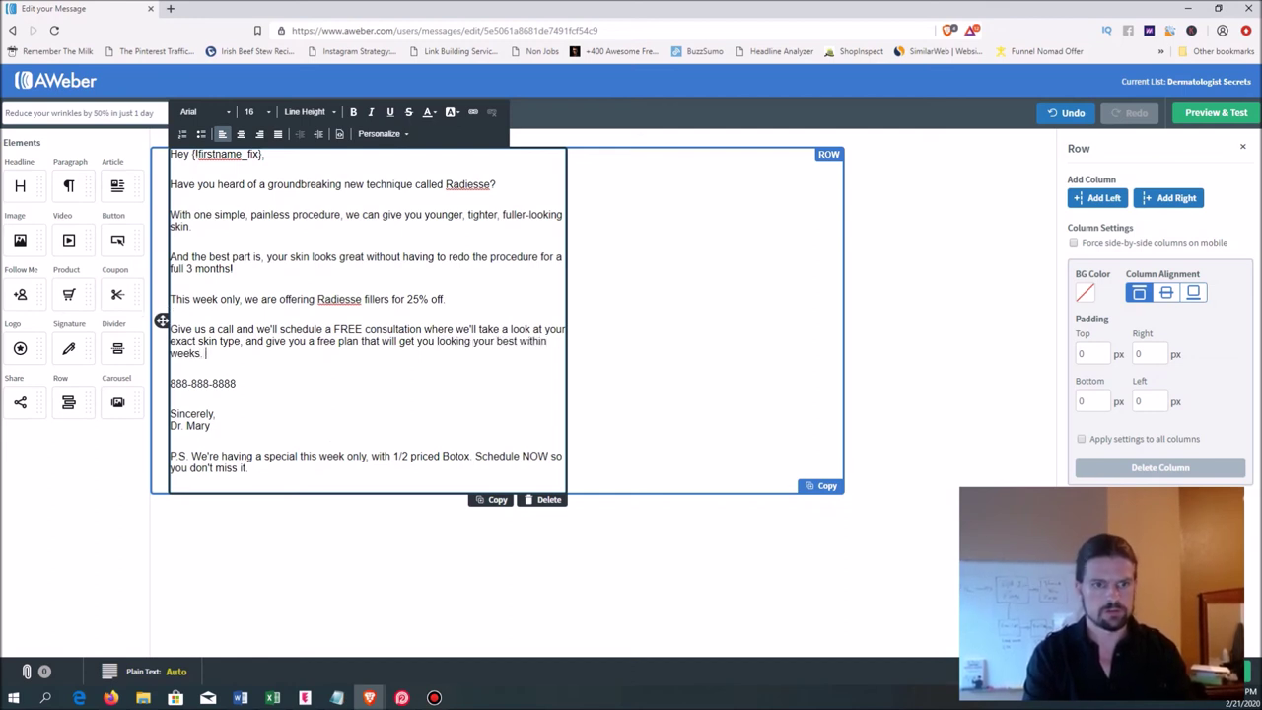
key("Return")
- Put 'Call us today!' at the start of the phone number line
type("Call us today")
key("Delete")
key("Delete")
type("!")
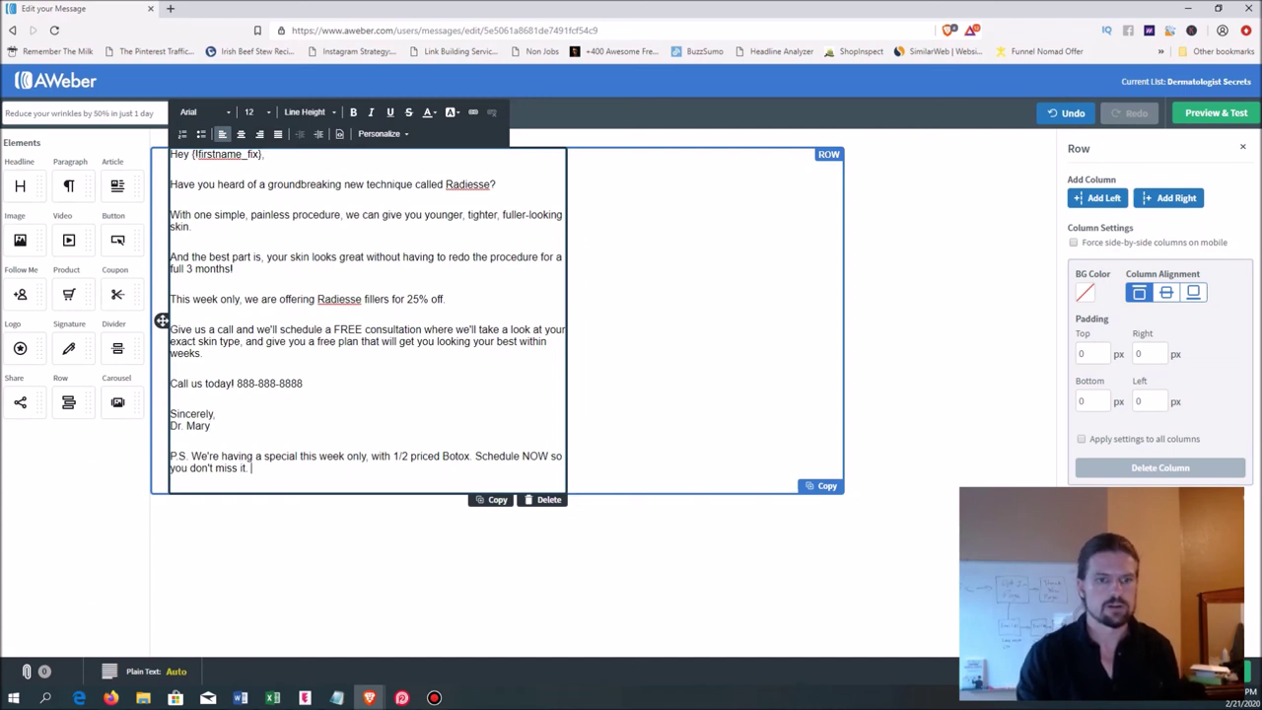
- Delete the half-priced Botox P.S. paragraph so 'Sincerely, Dr. Mary' ends the email
left_click_drag(252, 467, 169, 444)
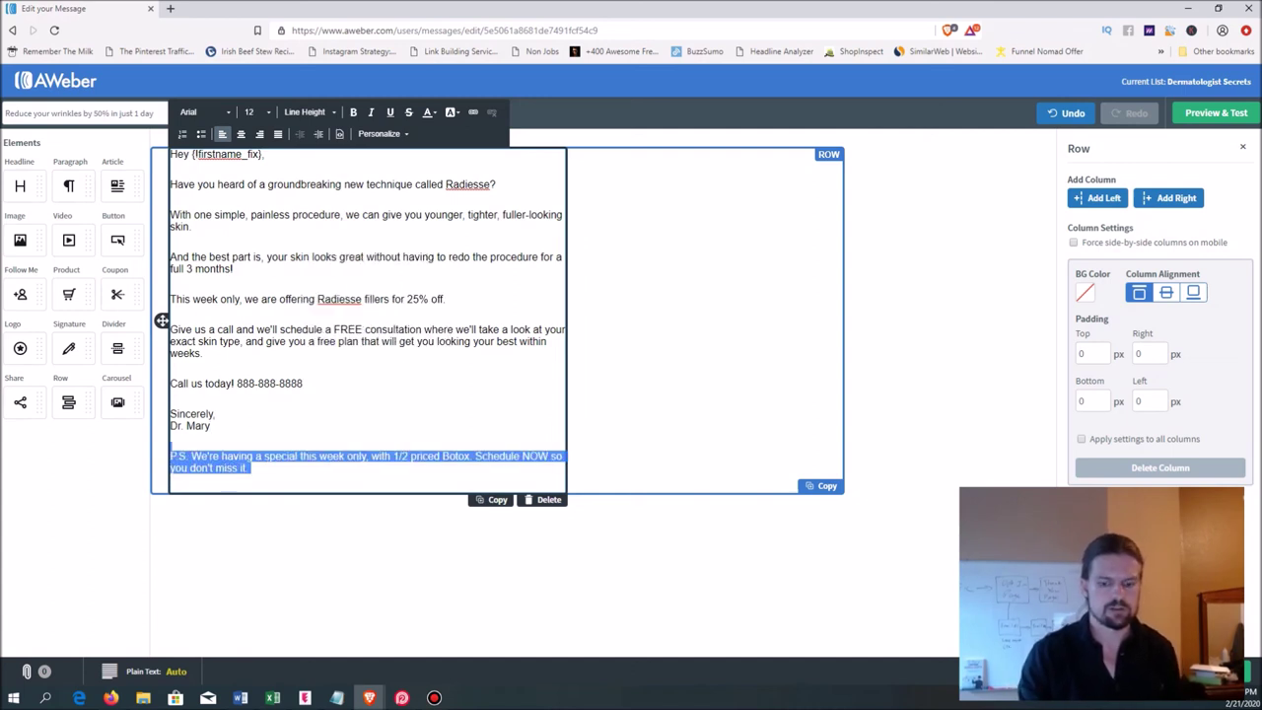
key("BackSpace")
key("BackSpace")
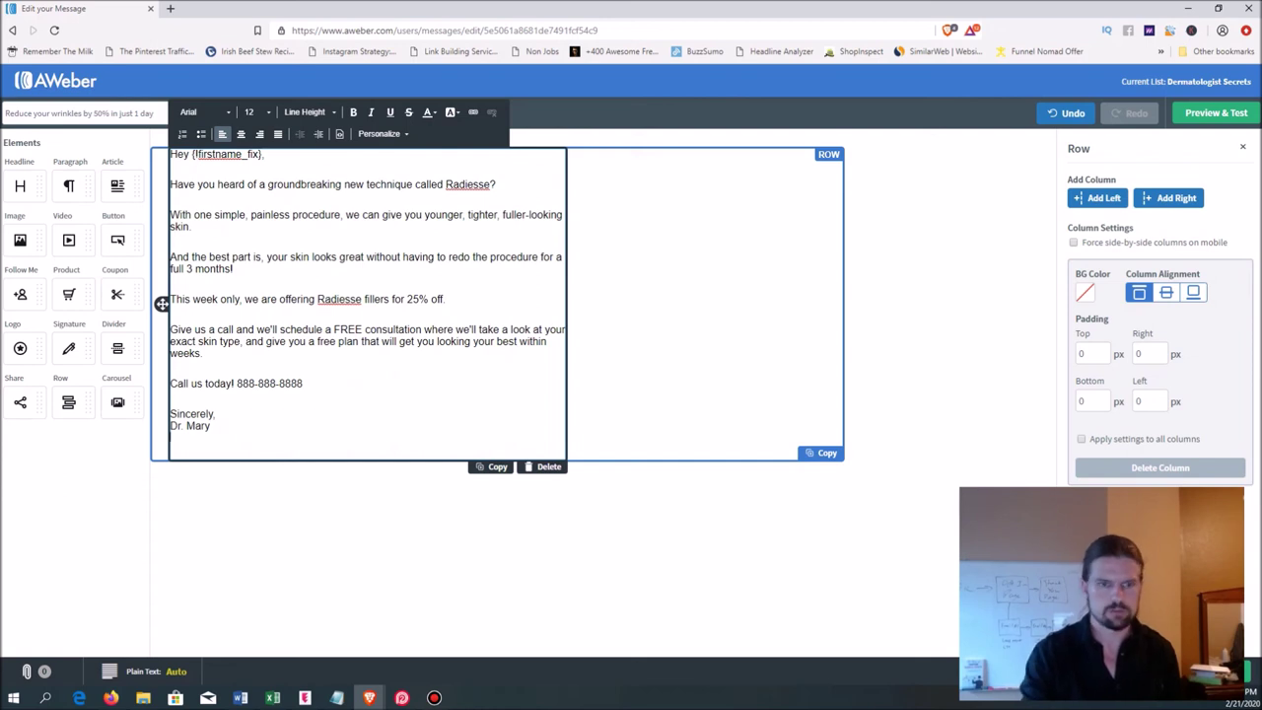
key("BackSpace")
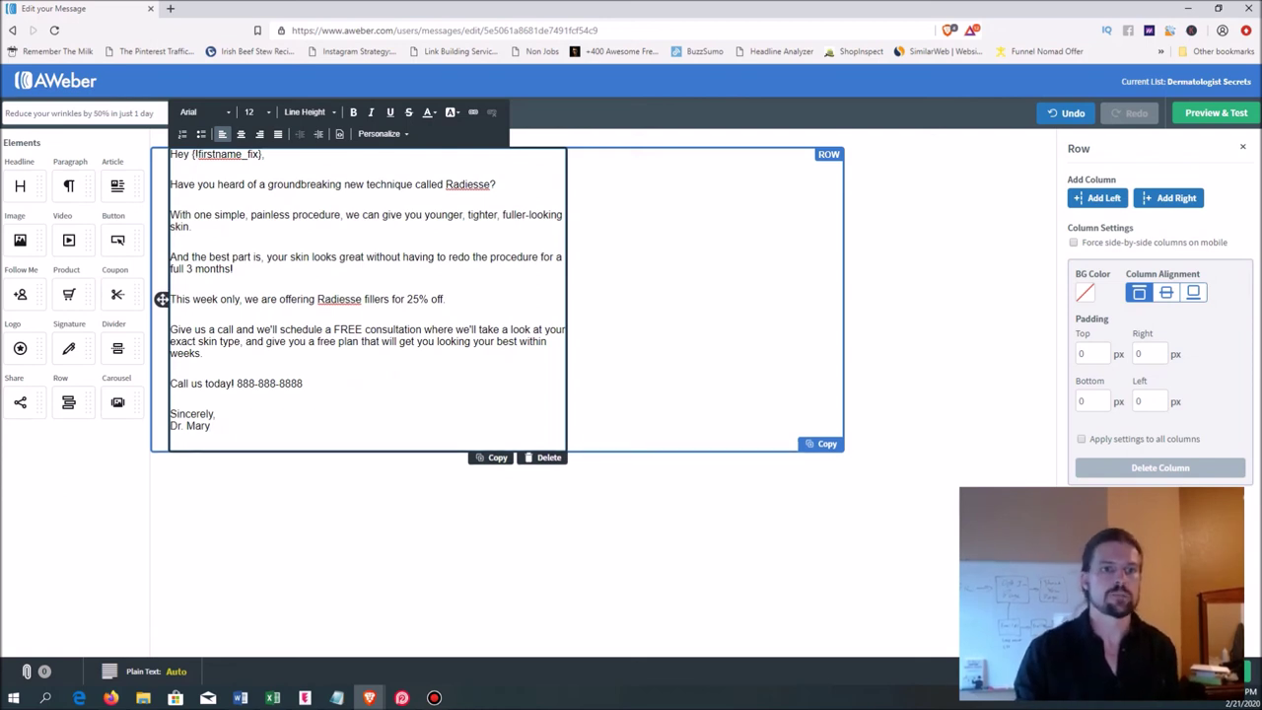
left_click(162, 299)
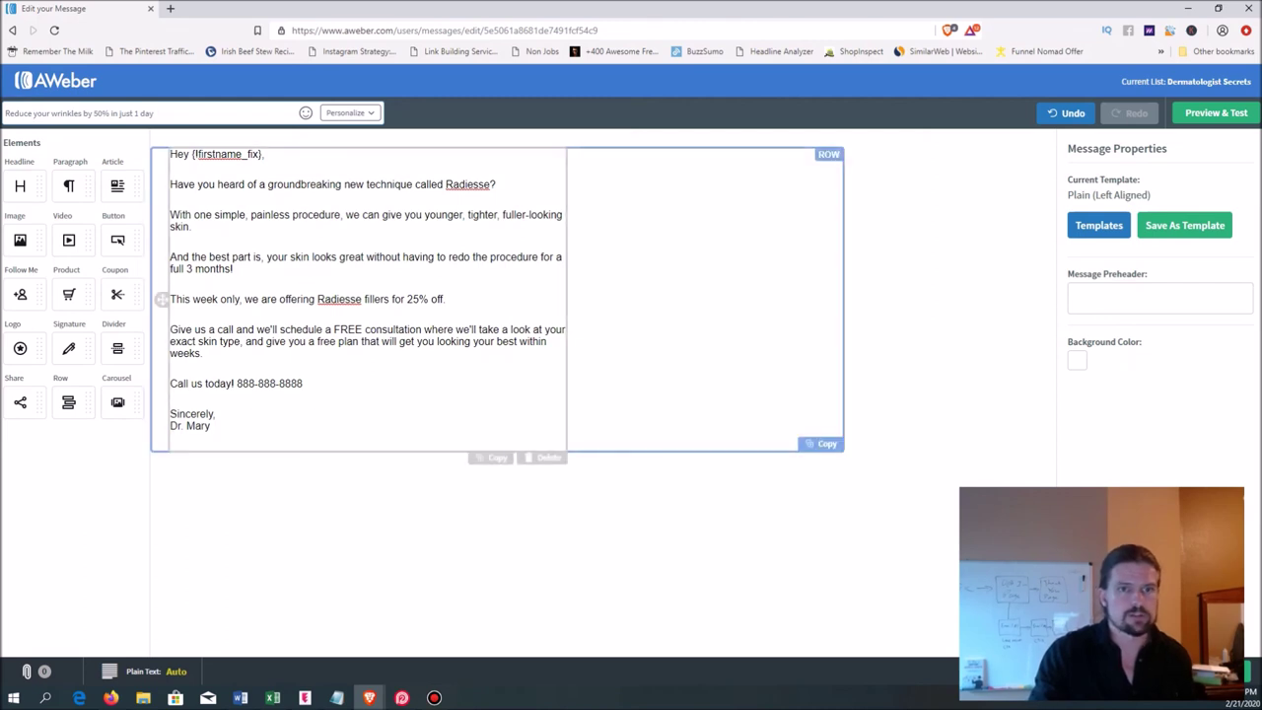
left_click(162, 299)
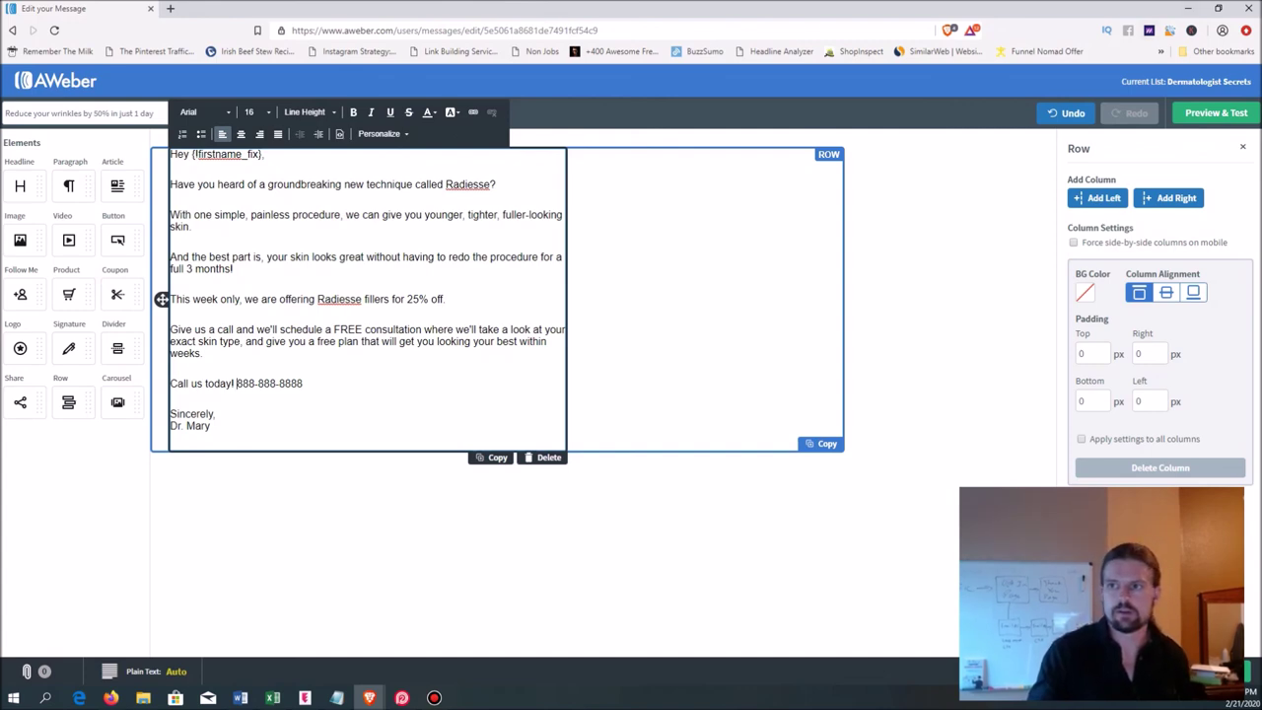
- Save the email and add it as follow-up message 3 with a 1-day interval
left_click(1221, 8)
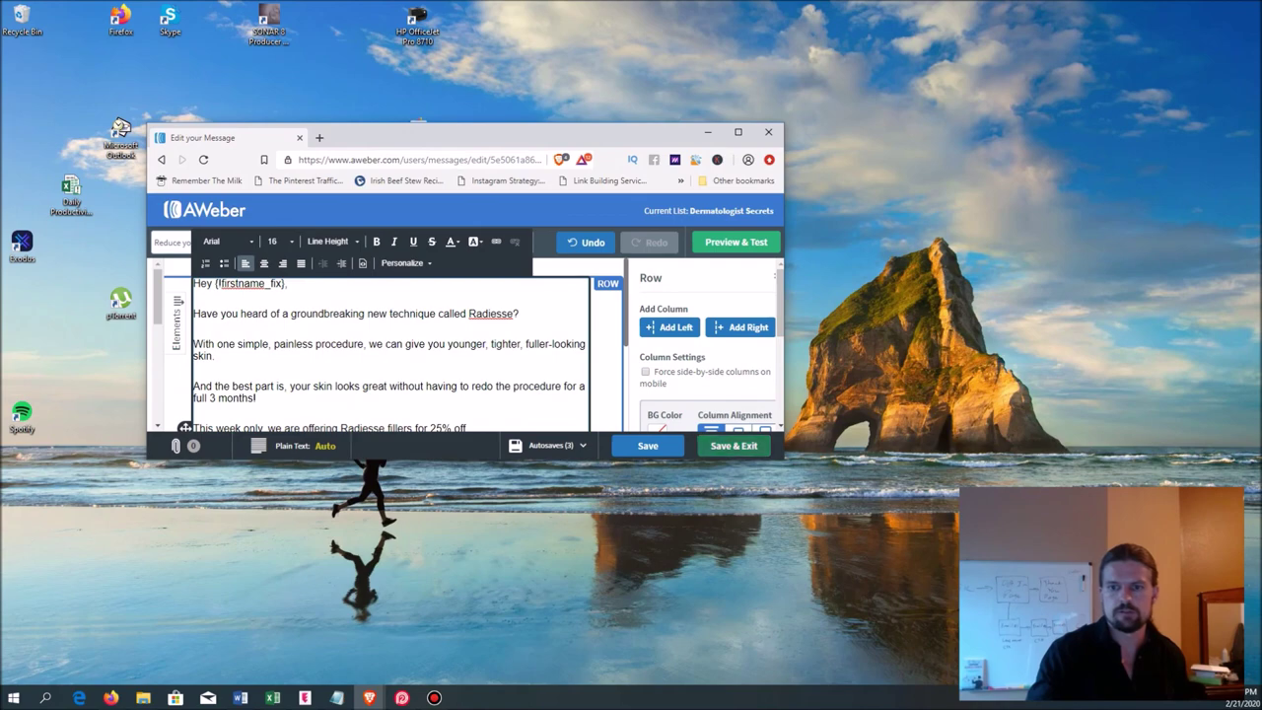
left_click(733, 446)
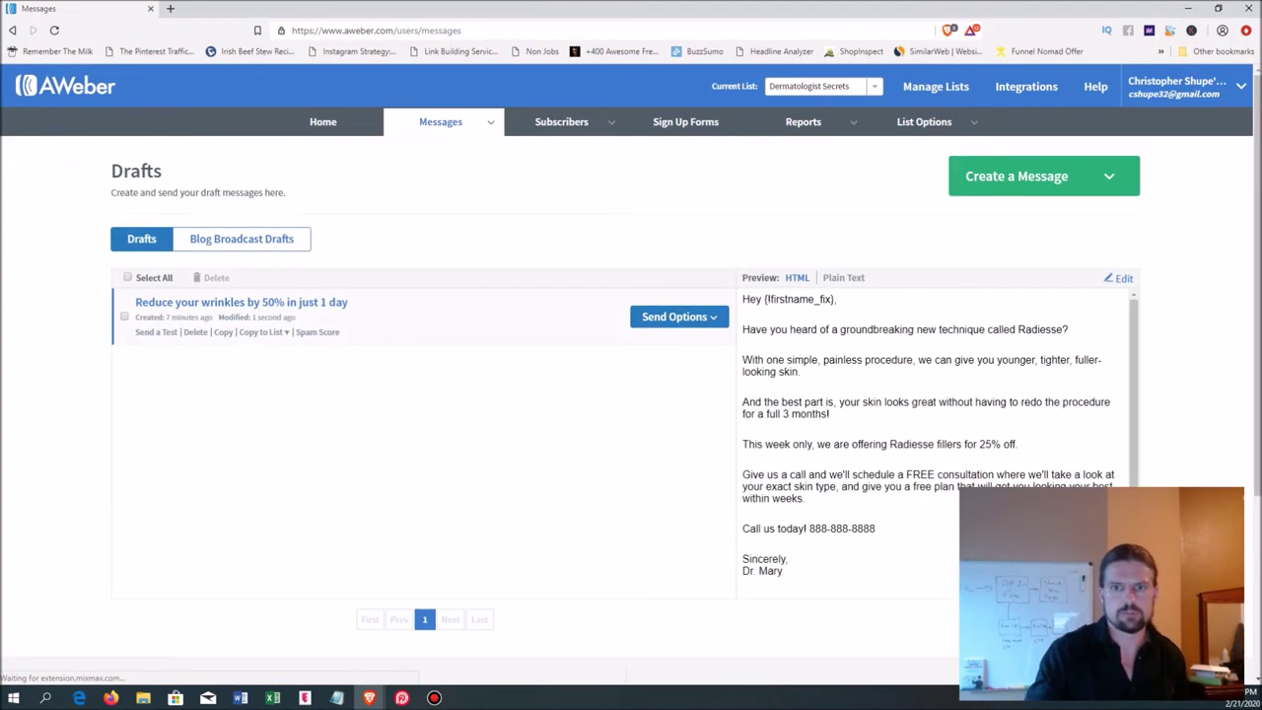
left_click(679, 316)
left_click(649, 360)
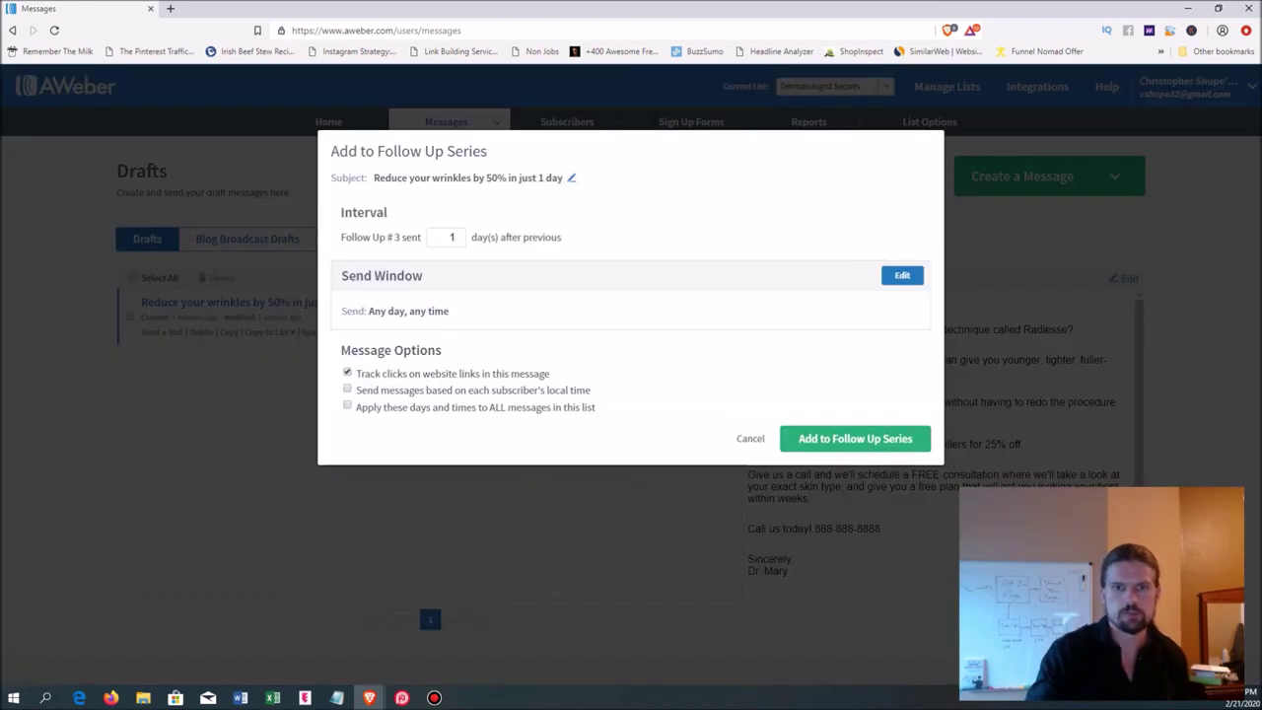
left_click(855, 438)
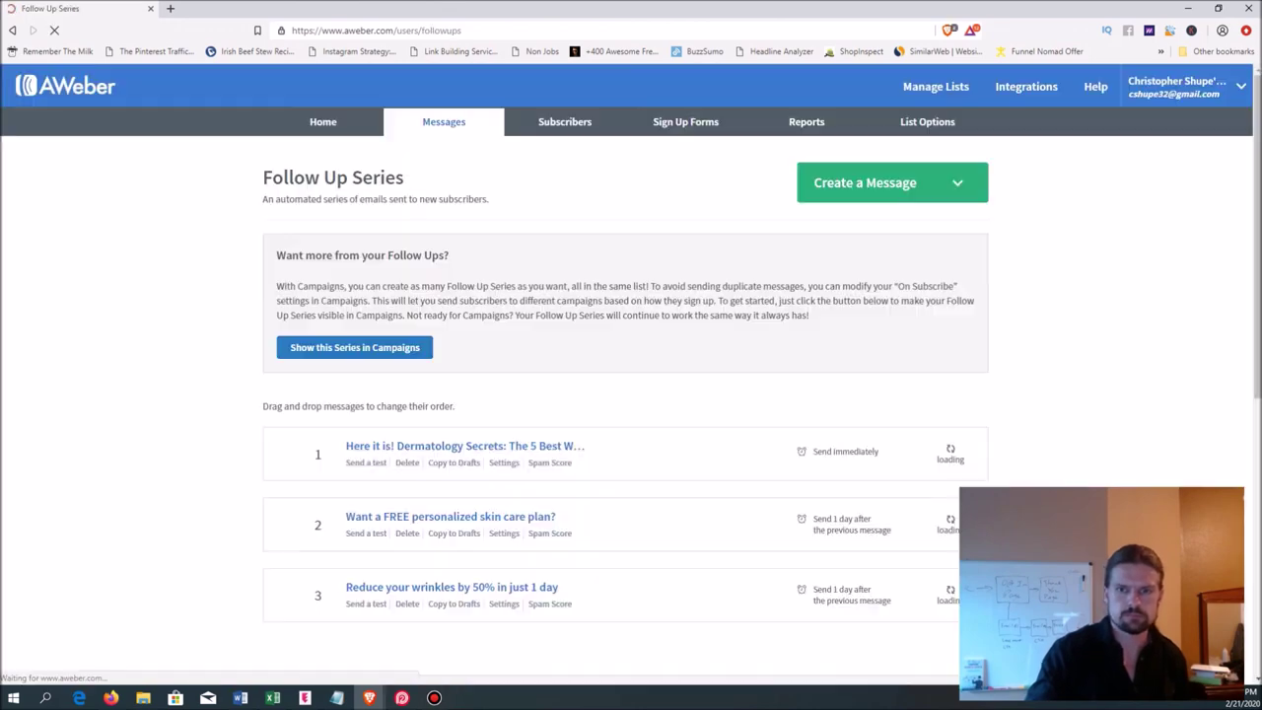
scroll(631, 375, "down", 2)
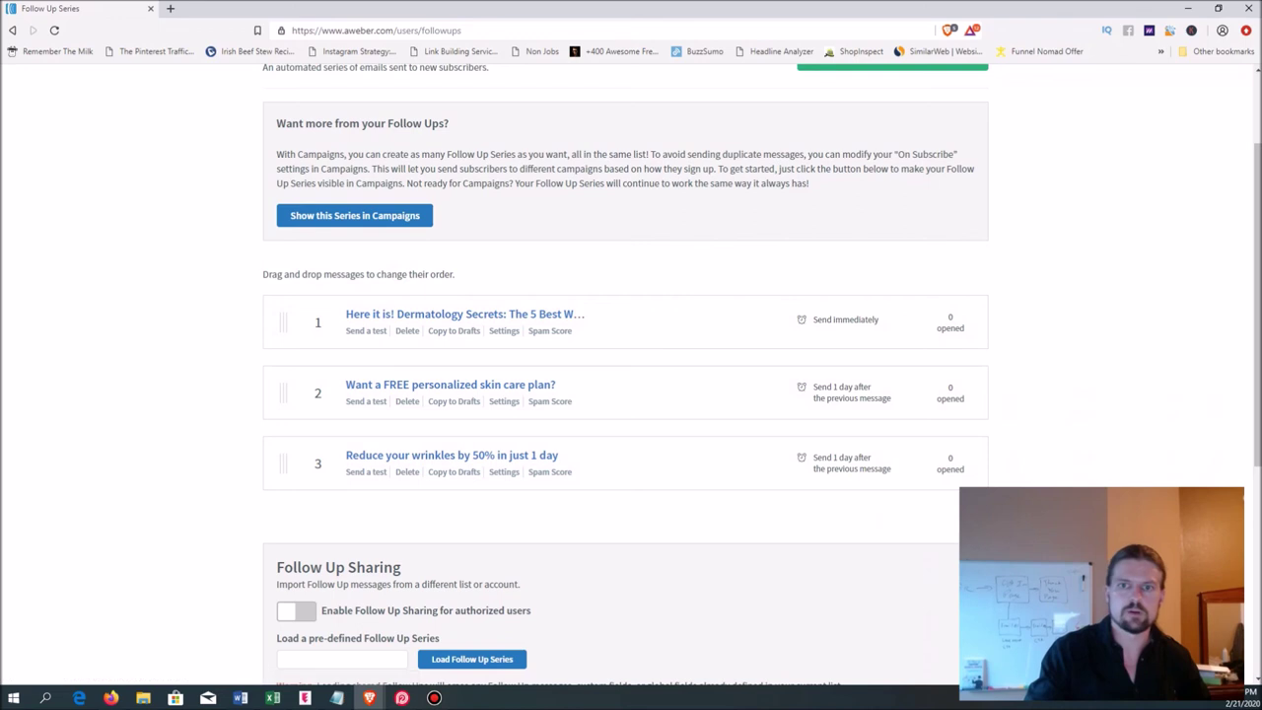
scroll(631, 374, "up", 2)
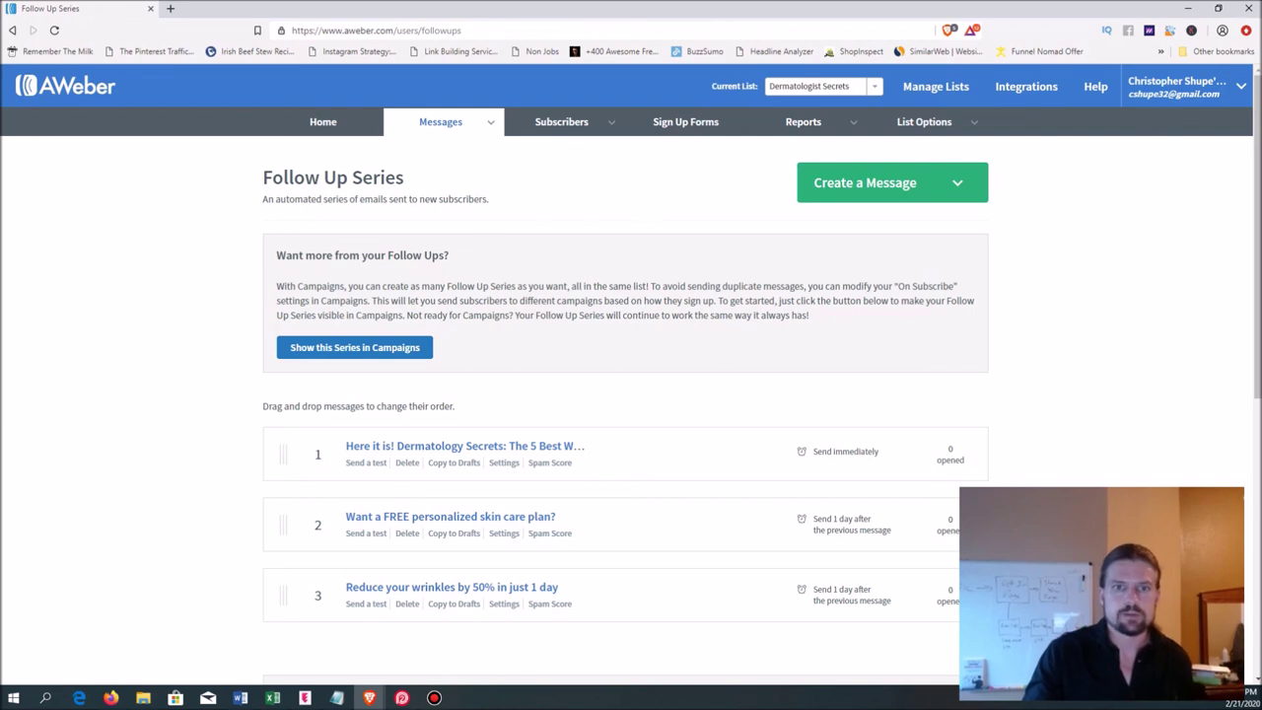
mouse_move(440, 122)
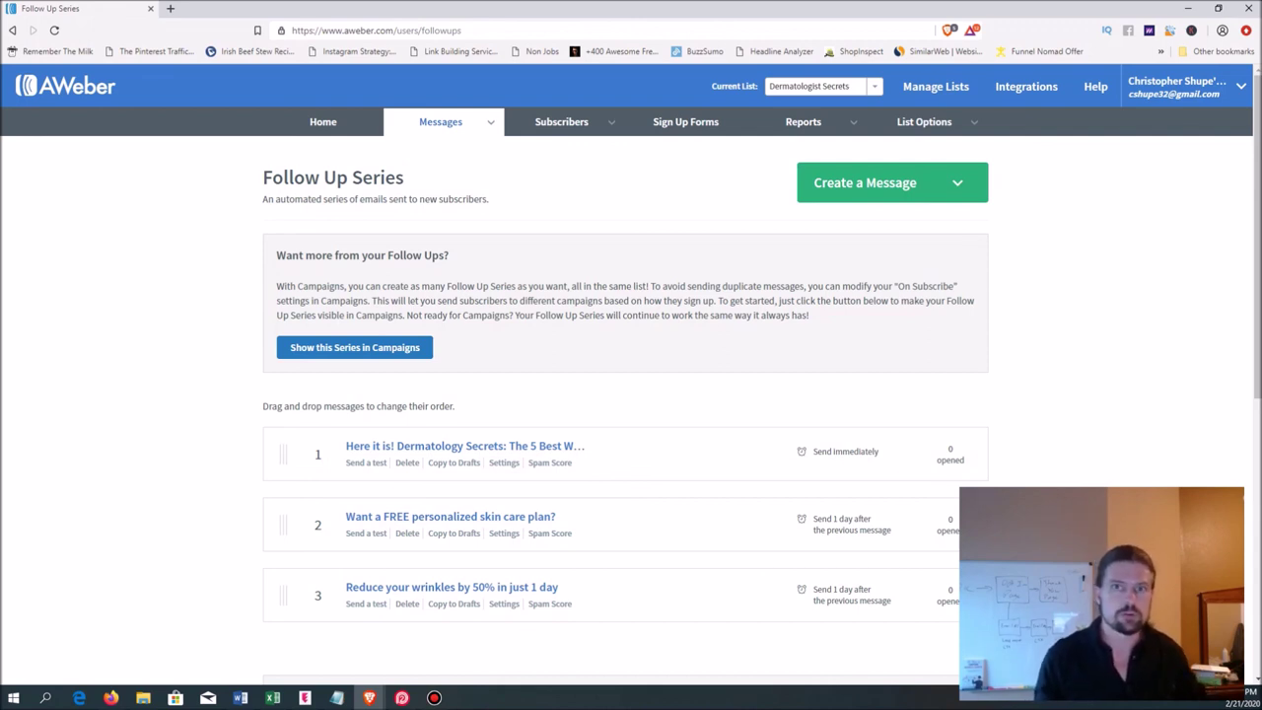
key("alt+Tab")
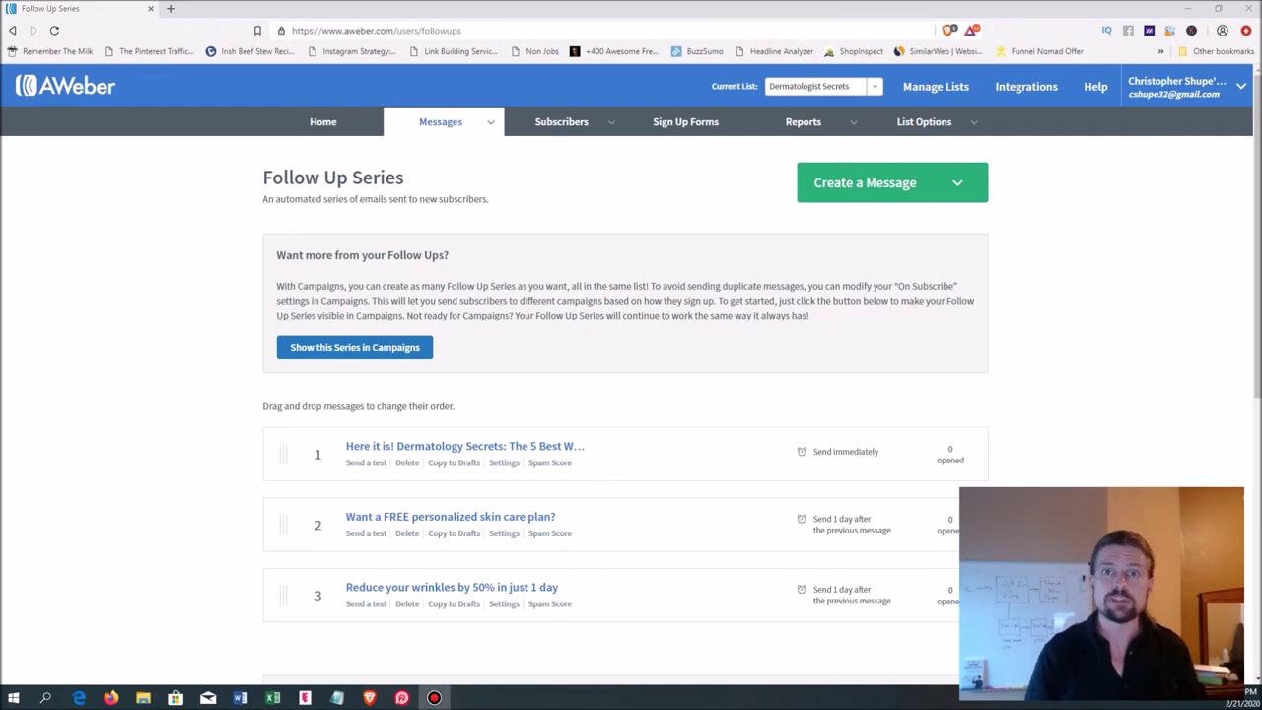